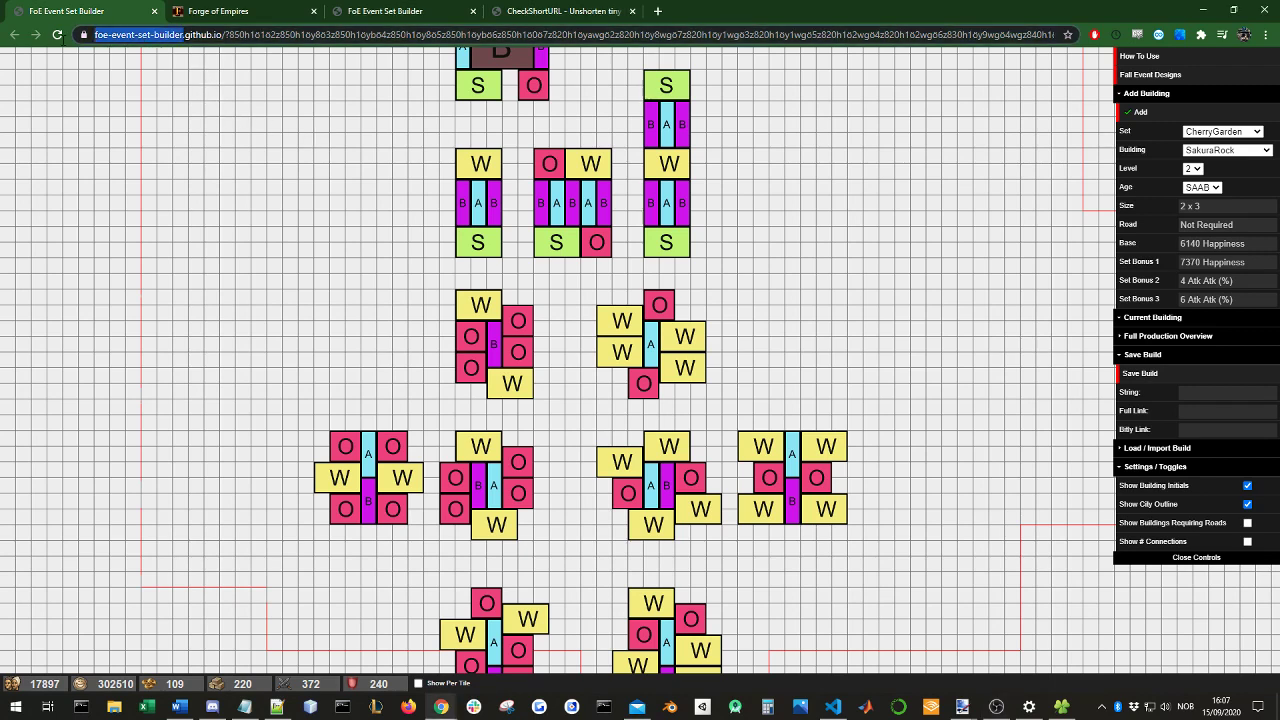
Step: Highlight the site name in the address bar and compare the orange-set layout with the imported city
{"action": "double_click", "coordinate": [120, 34]}
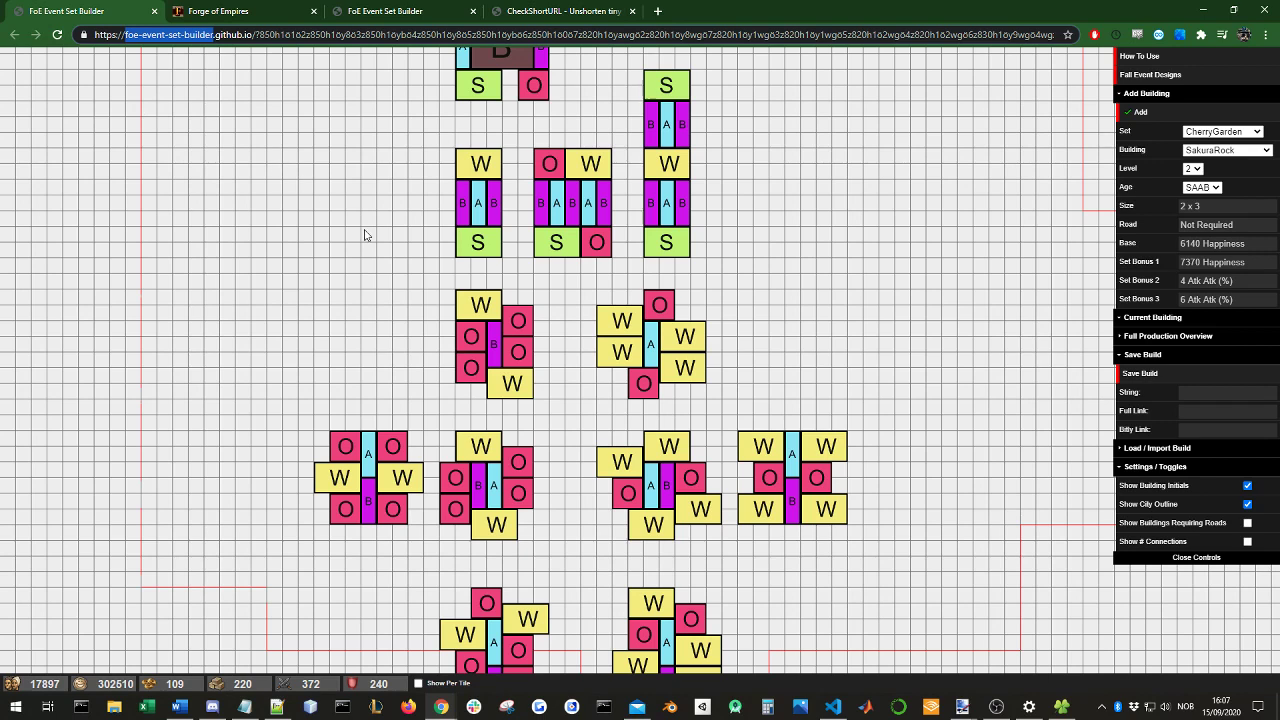
{"action": "left_click", "coordinate": [276, 196]}
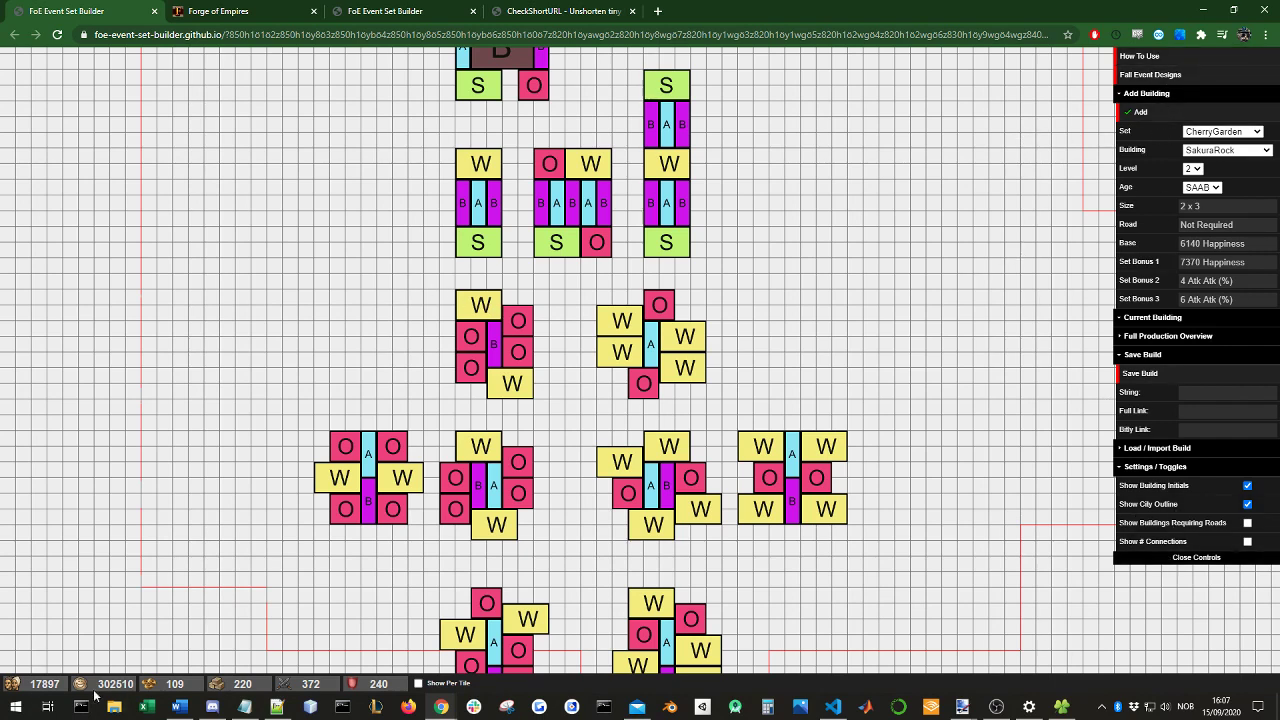
{"action": "scroll", "coordinate": [800, 282], "scroll_direction": "left", "scroll_amount": 1}
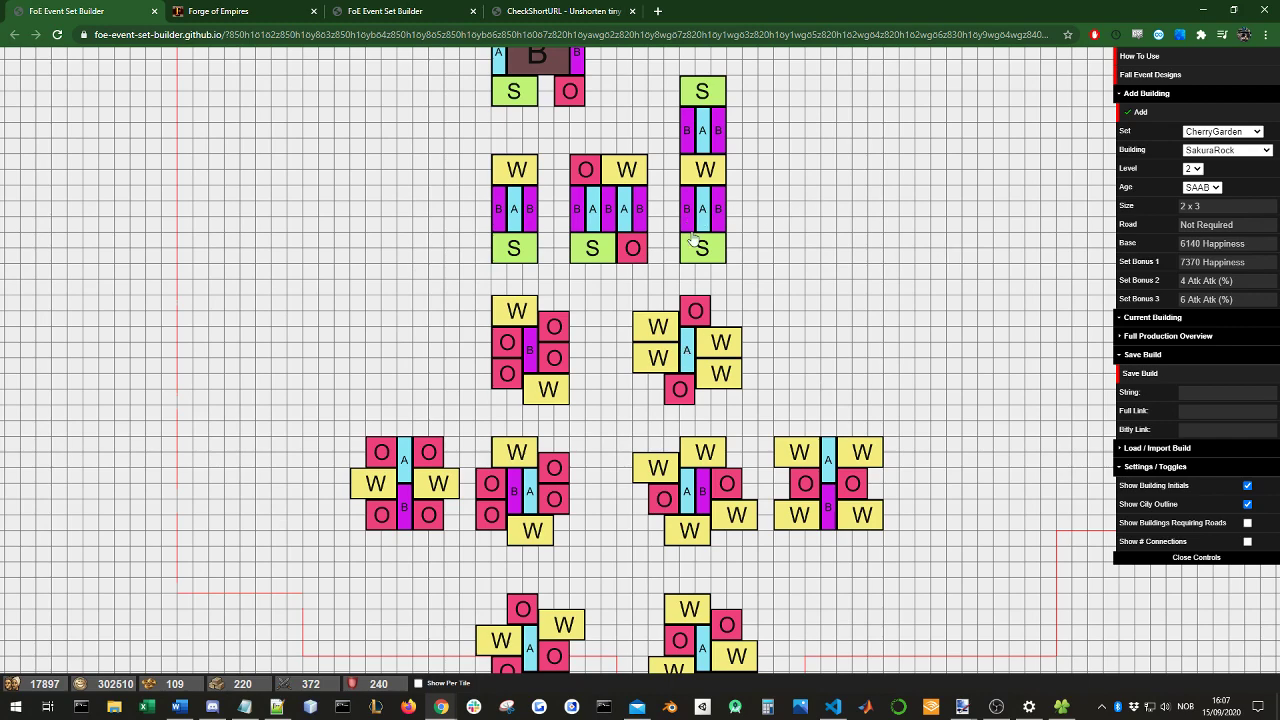
{"action": "left_click", "coordinate": [380, 10]}
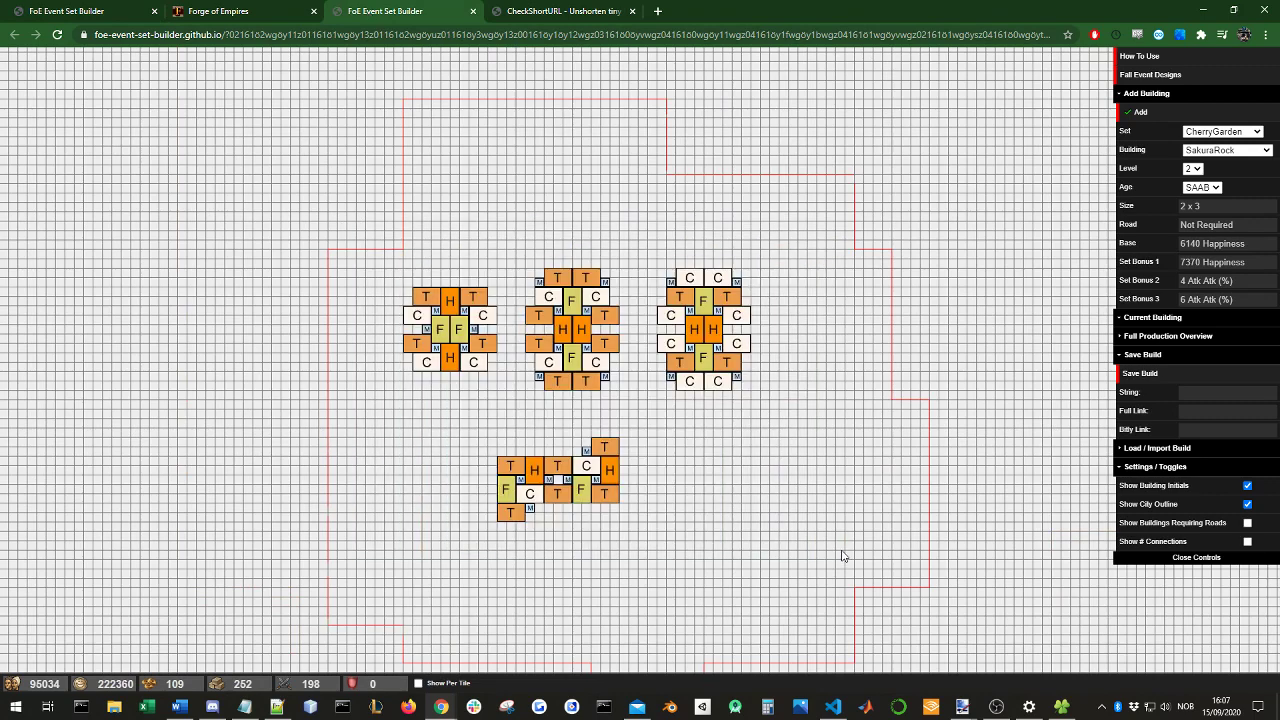
{"action": "left_click", "coordinate": [82, 9]}
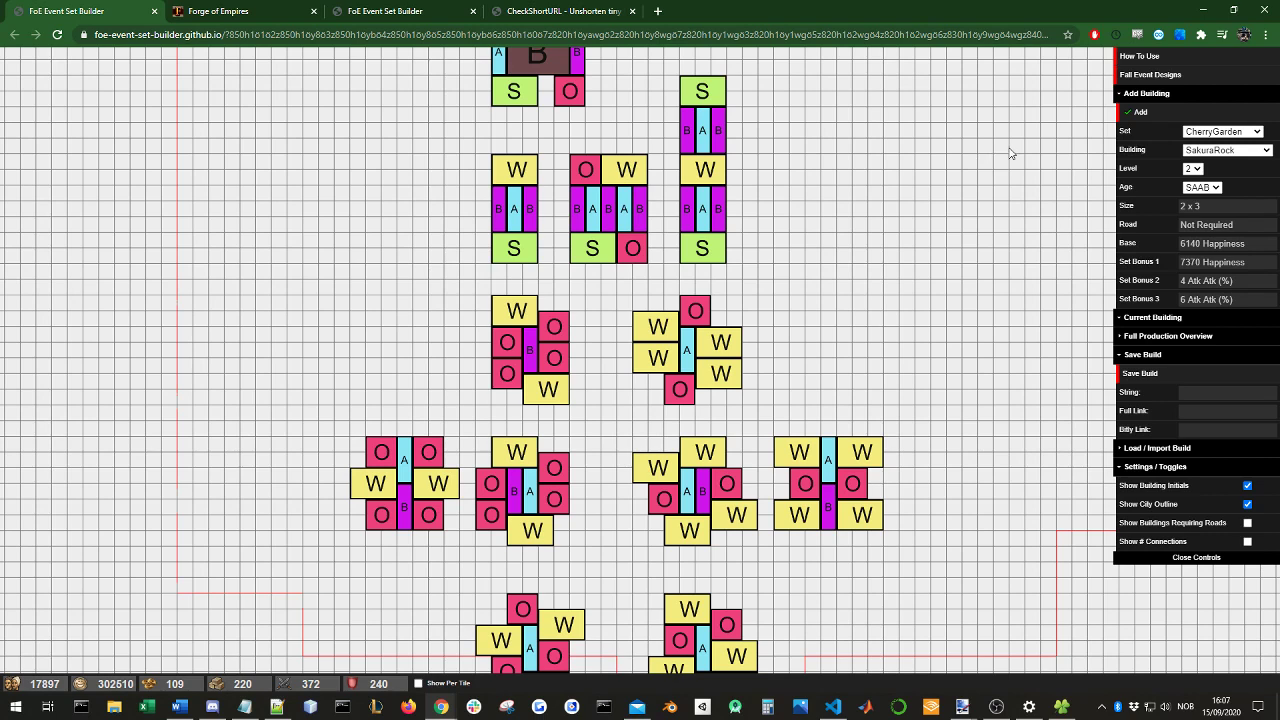
Step: Read through the usage instructions, then close them
{"action": "left_click", "coordinate": [1145, 57]}
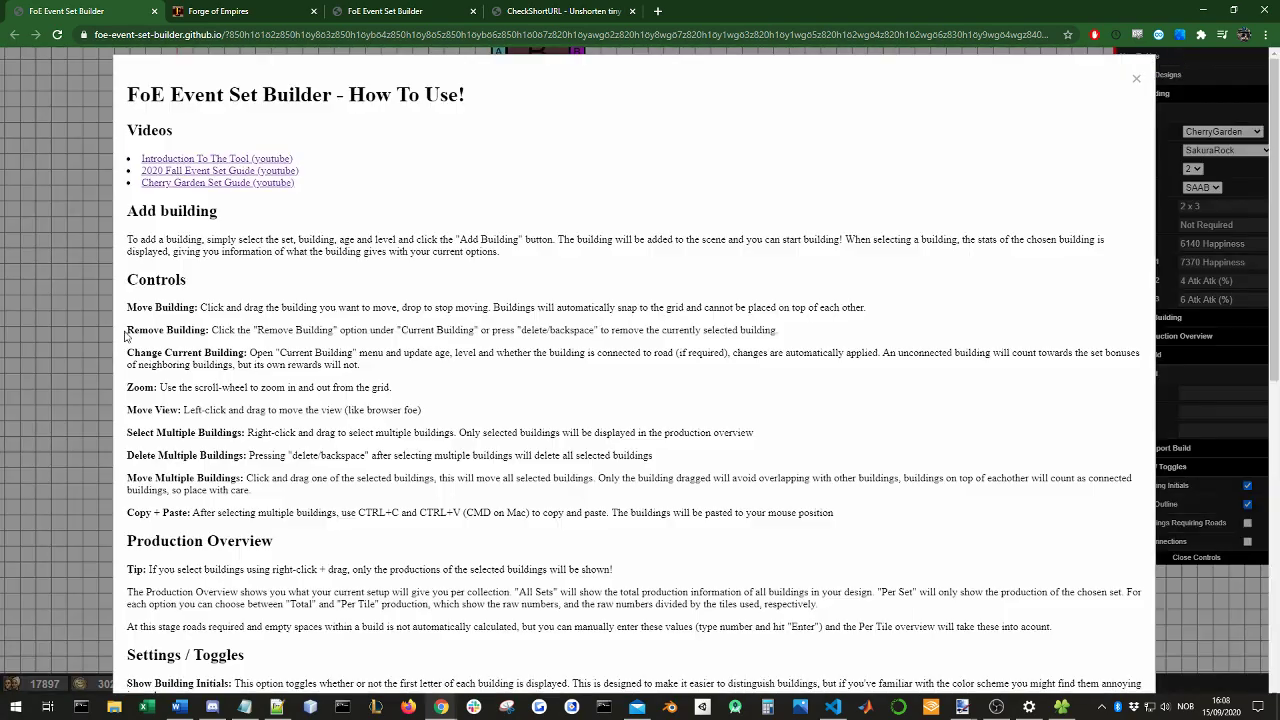
{"action": "scroll", "coordinate": [265, 492], "scroll_direction": "down", "scroll_amount": 1}
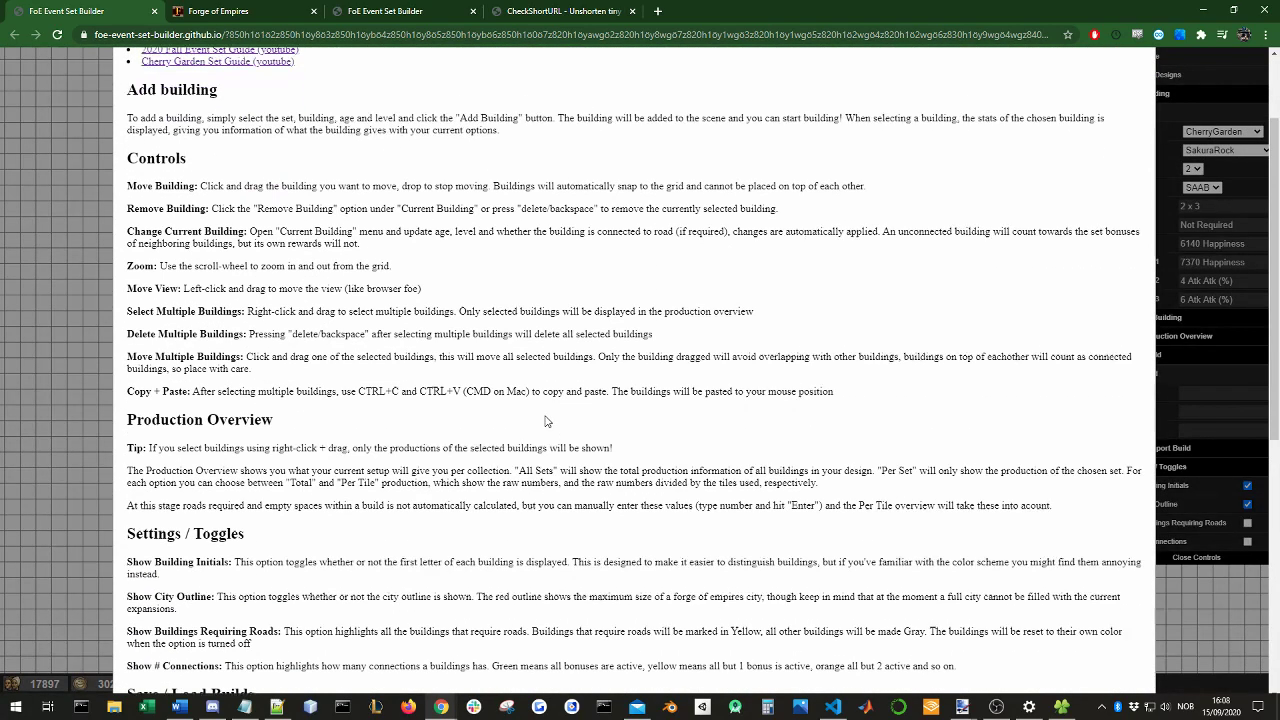
{"action": "scroll", "coordinate": [300, 400], "scroll_direction": "up", "scroll_amount": 1}
{"action": "scroll", "coordinate": [465, 348], "scroll_direction": "down", "scroll_amount": 1}
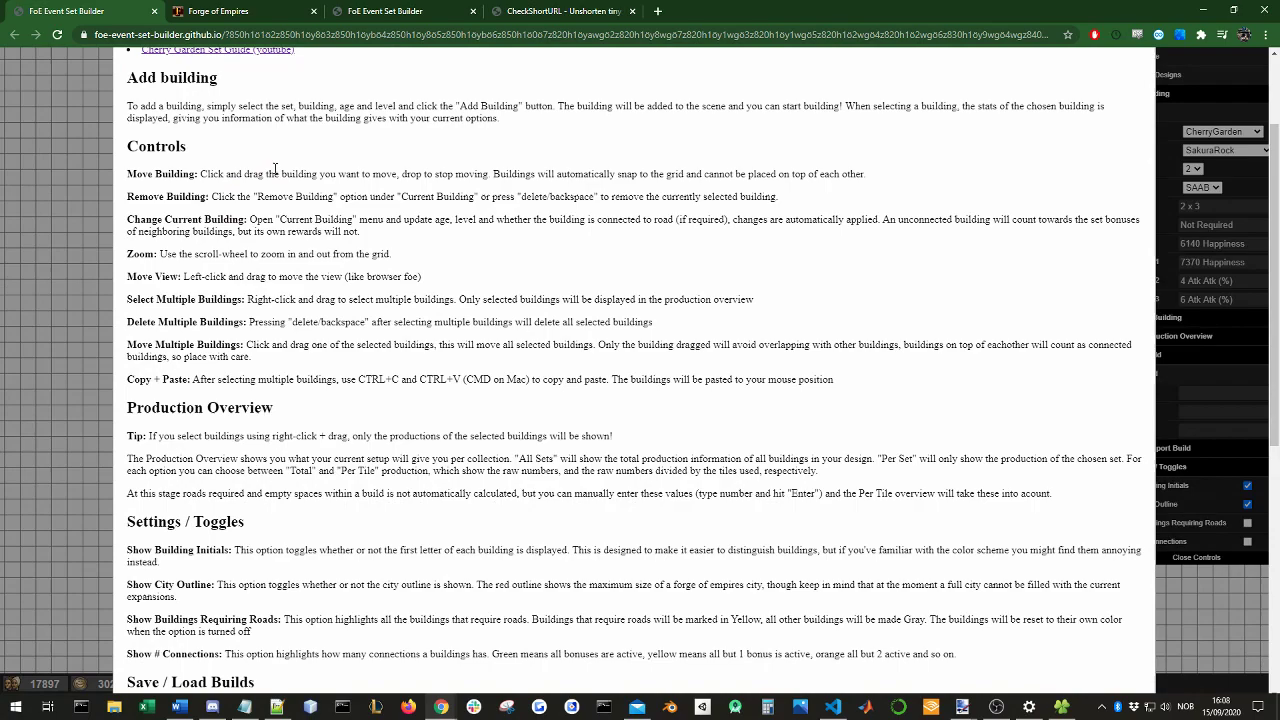
{"action": "scroll", "coordinate": [490, 446], "scroll_direction": "down", "scroll_amount": 4}
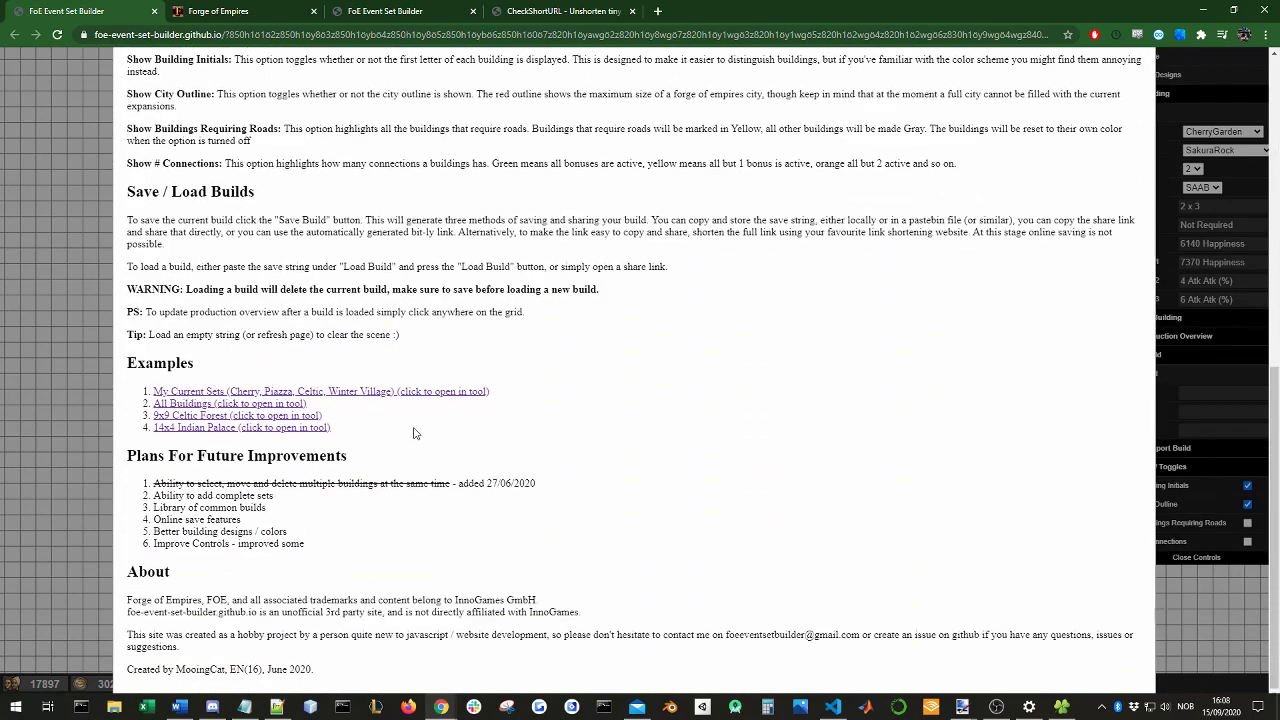
{"action": "scroll", "coordinate": [345, 470], "scroll_direction": "up", "scroll_amount": 5}
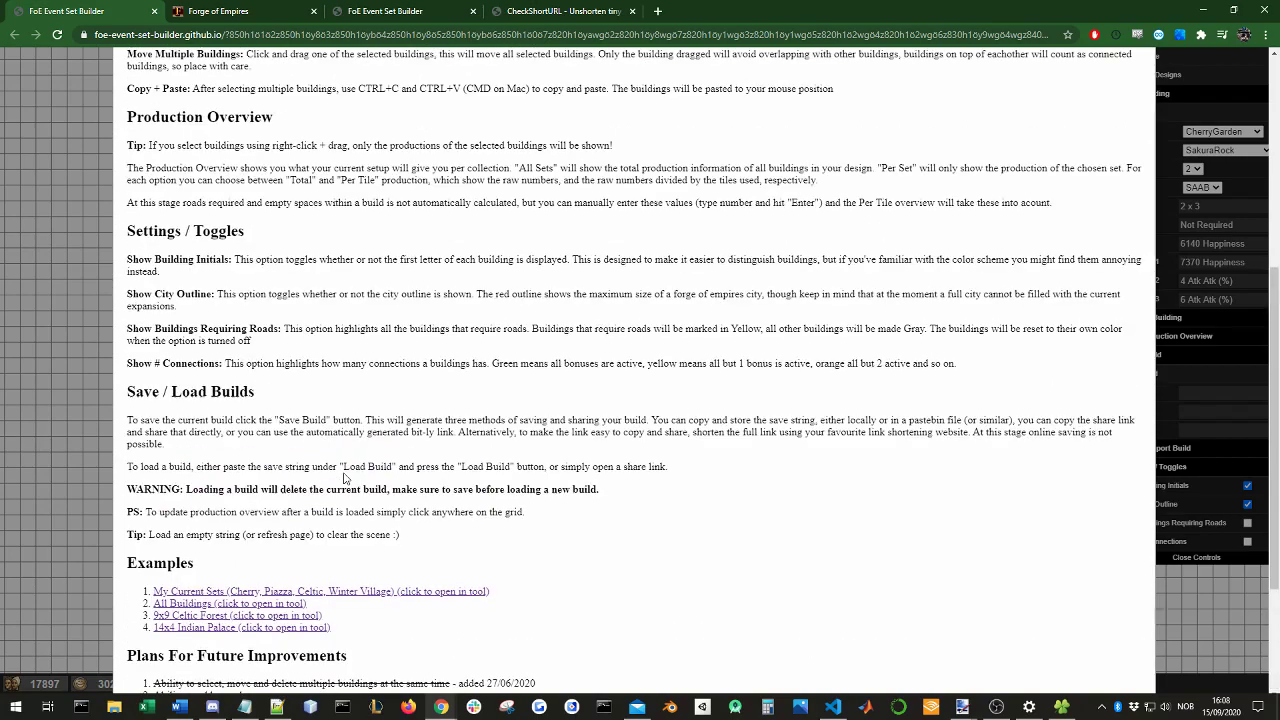
{"action": "left_click", "coordinate": [78, 289]}
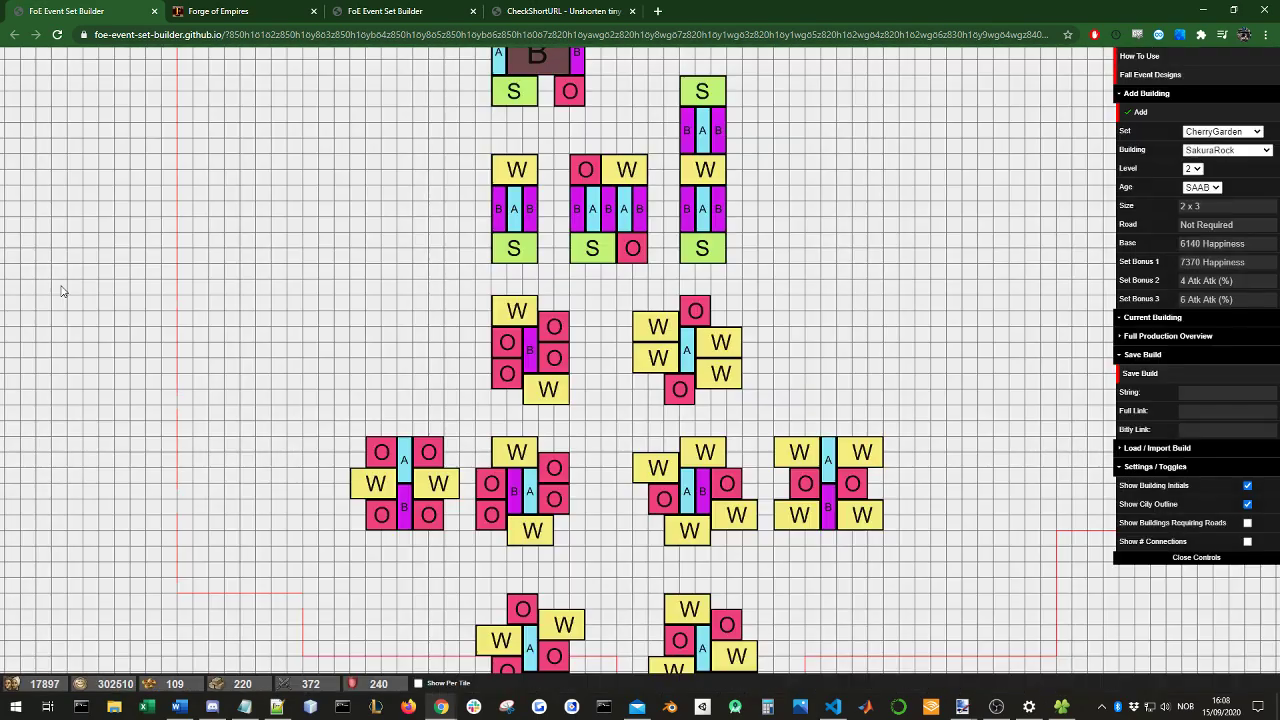
Step: Browse the shareable fall event design links, then close them
{"action": "left_click", "coordinate": [1152, 76]}
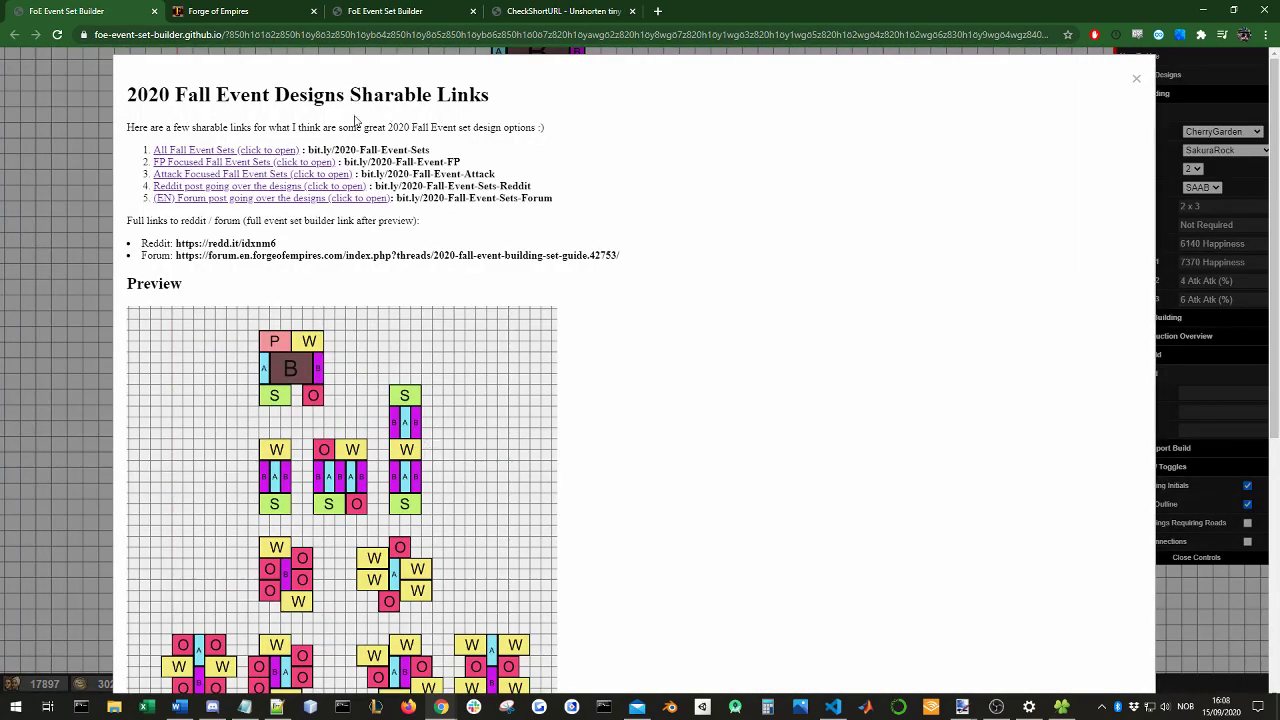
{"action": "scroll", "coordinate": [409, 613], "scroll_direction": "down", "scroll_amount": 5}
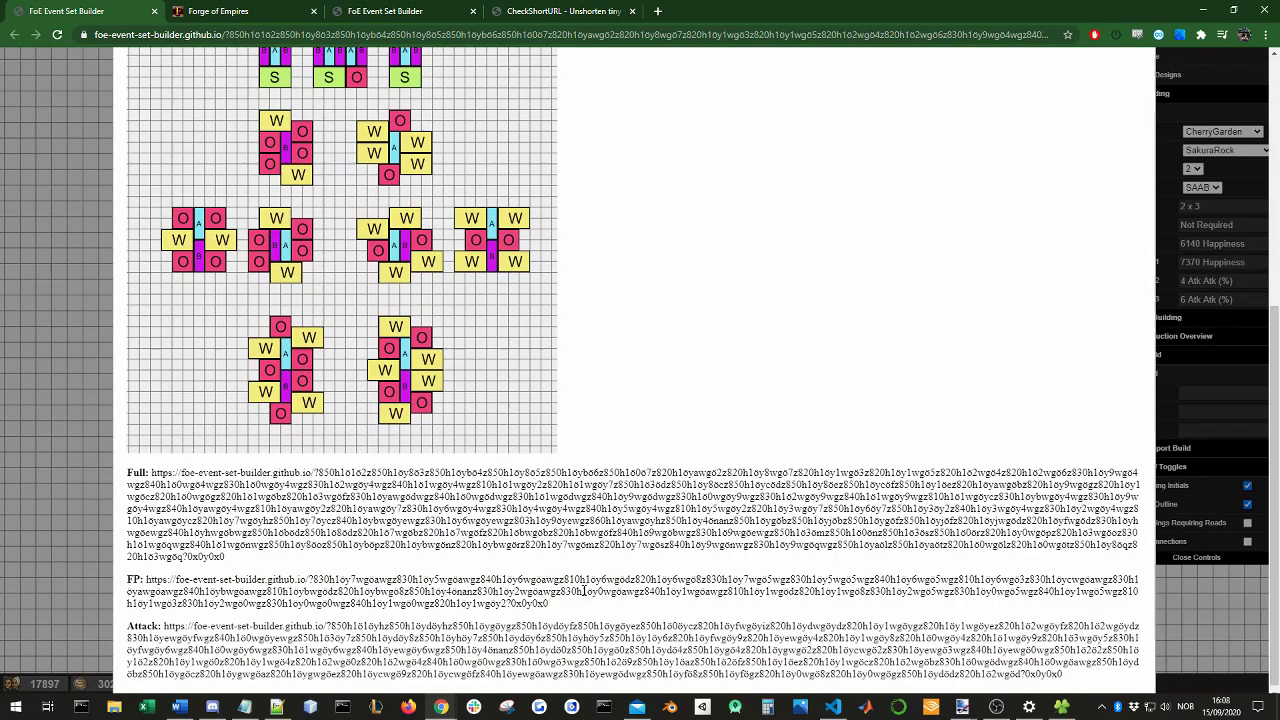
{"action": "scroll", "coordinate": [585, 592], "scroll_direction": "up", "scroll_amount": 5}
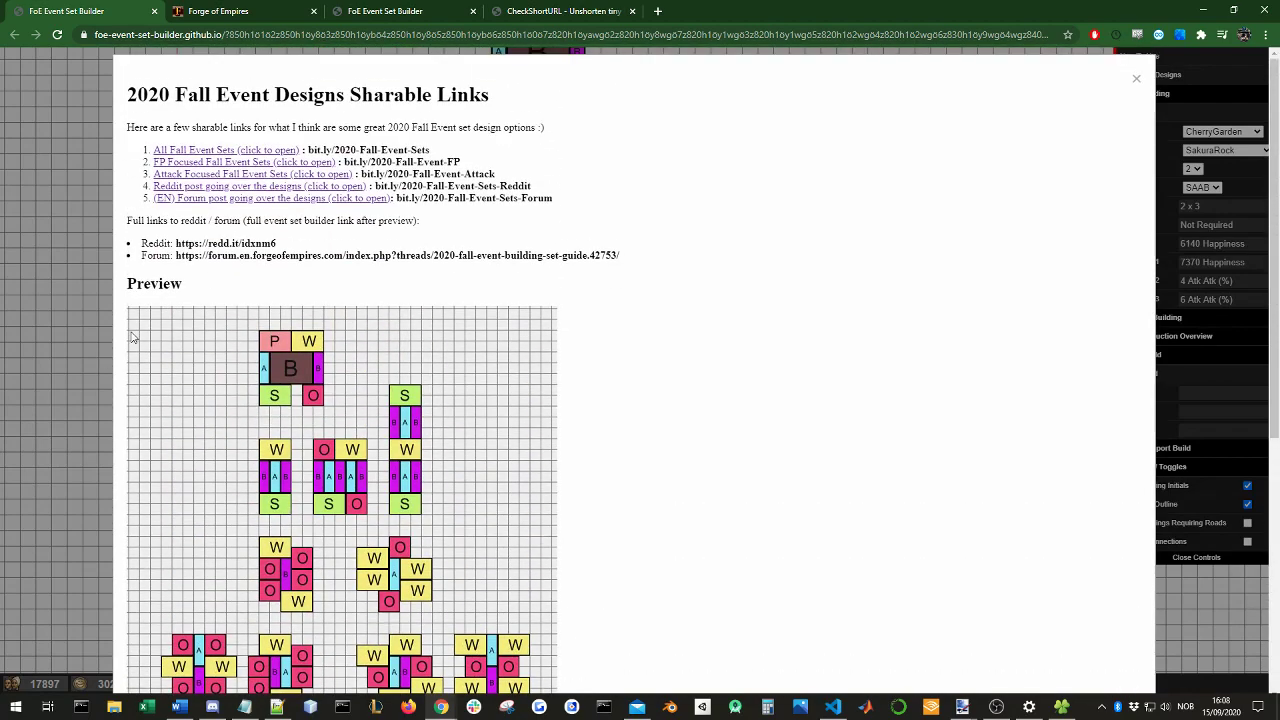
{"action": "scroll", "coordinate": [591, 407], "scroll_direction": "down", "scroll_amount": 6}
{"action": "scroll", "coordinate": [564, 430], "scroll_direction": "up", "scroll_amount": 6}
{"action": "left_click", "coordinate": [44, 198]}
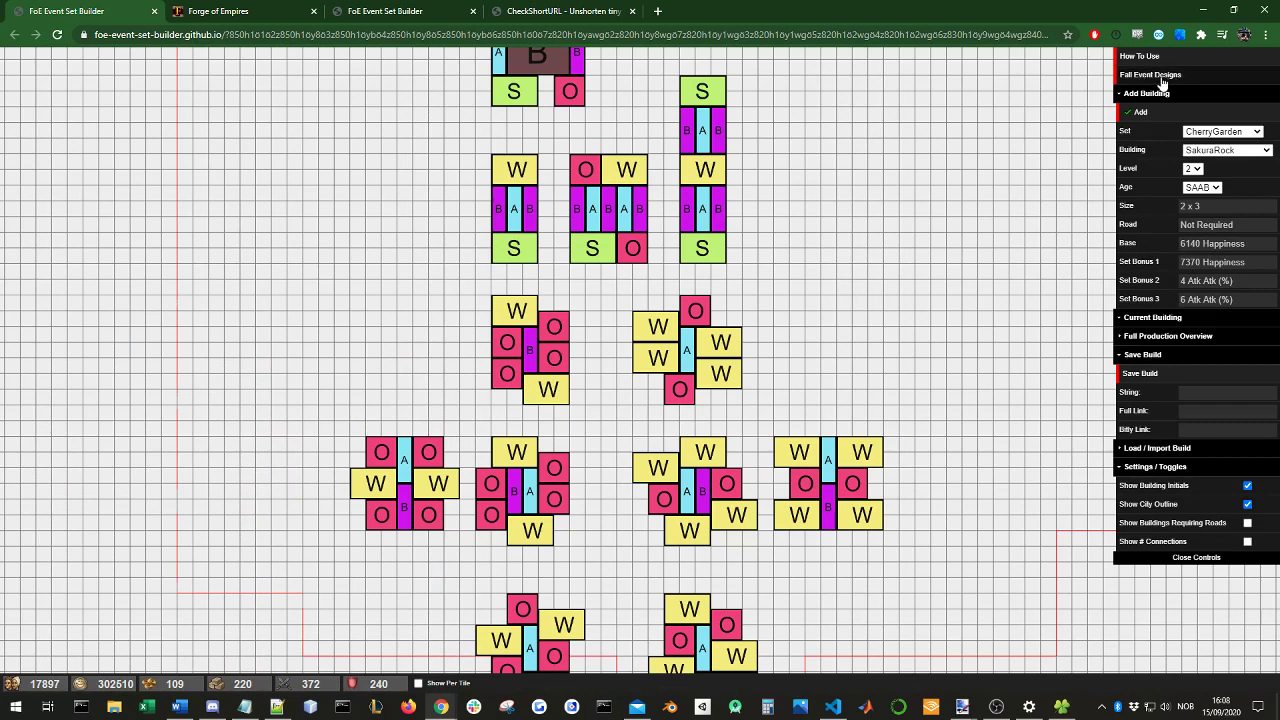
Step: Collapse Save Build and Settings / Toggles, and choose the HarvestBarn set
{"action": "left_click", "coordinate": [1146, 356]}
{"action": "left_click", "coordinate": [1148, 393]}
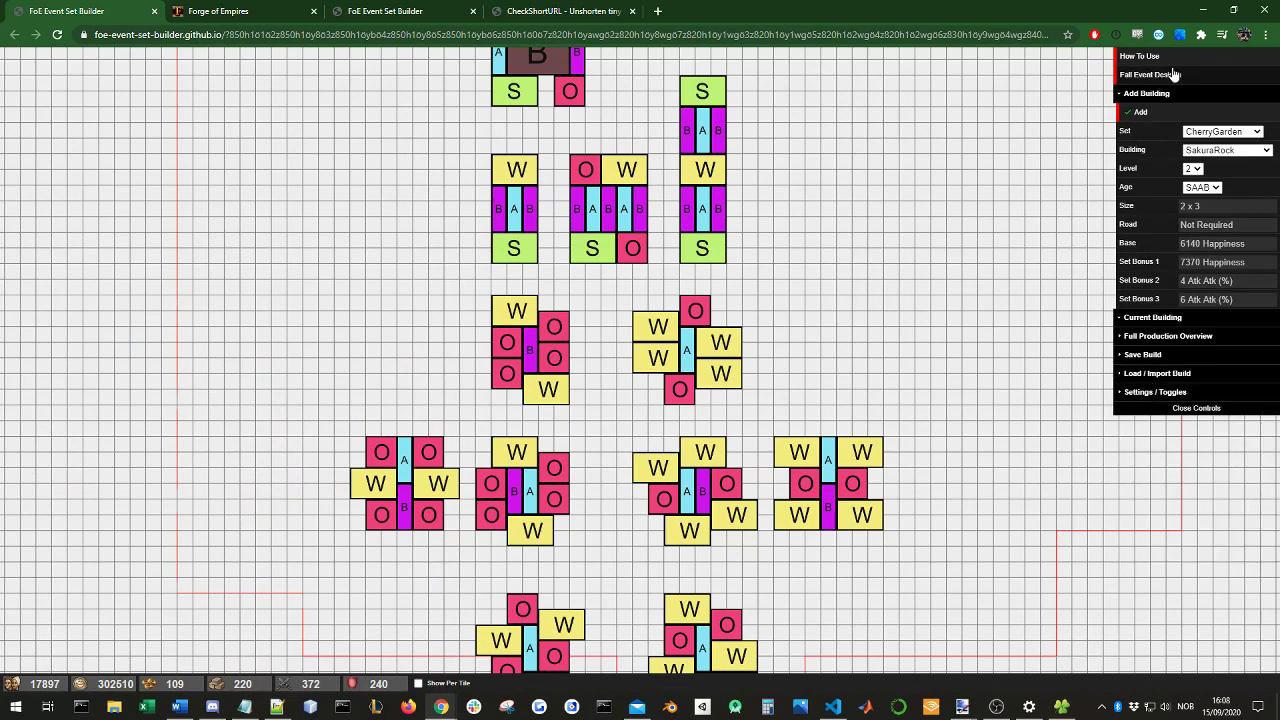
{"action": "left_click", "coordinate": [1200, 134]}
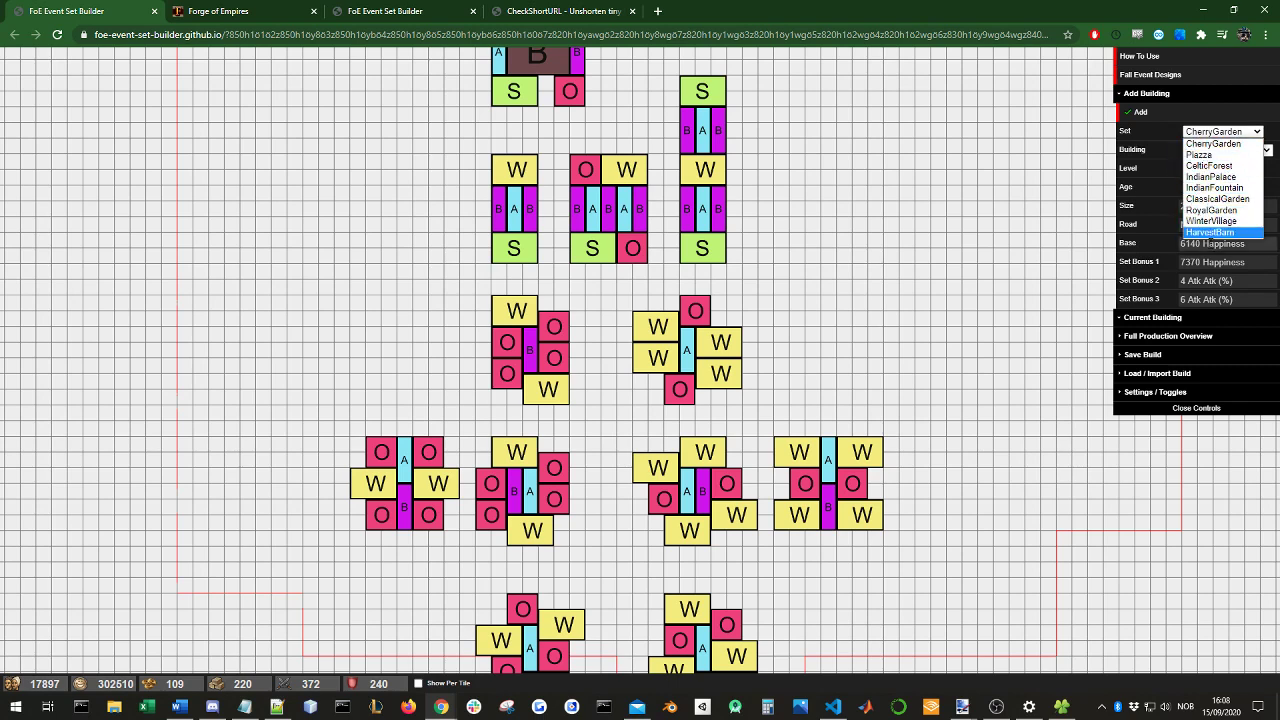
{"action": "left_click", "coordinate": [1210, 142]}
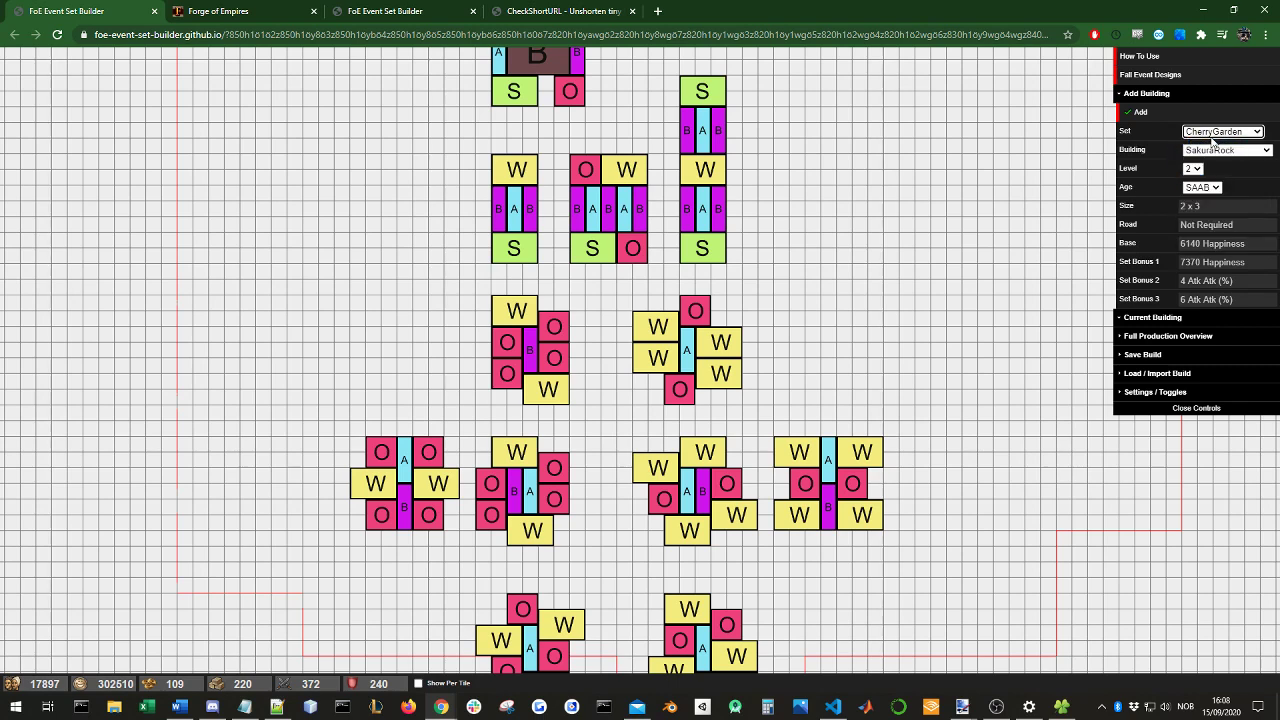
{"action": "left_click", "coordinate": [1212, 133]}
{"action": "left_click", "coordinate": [1212, 232]}
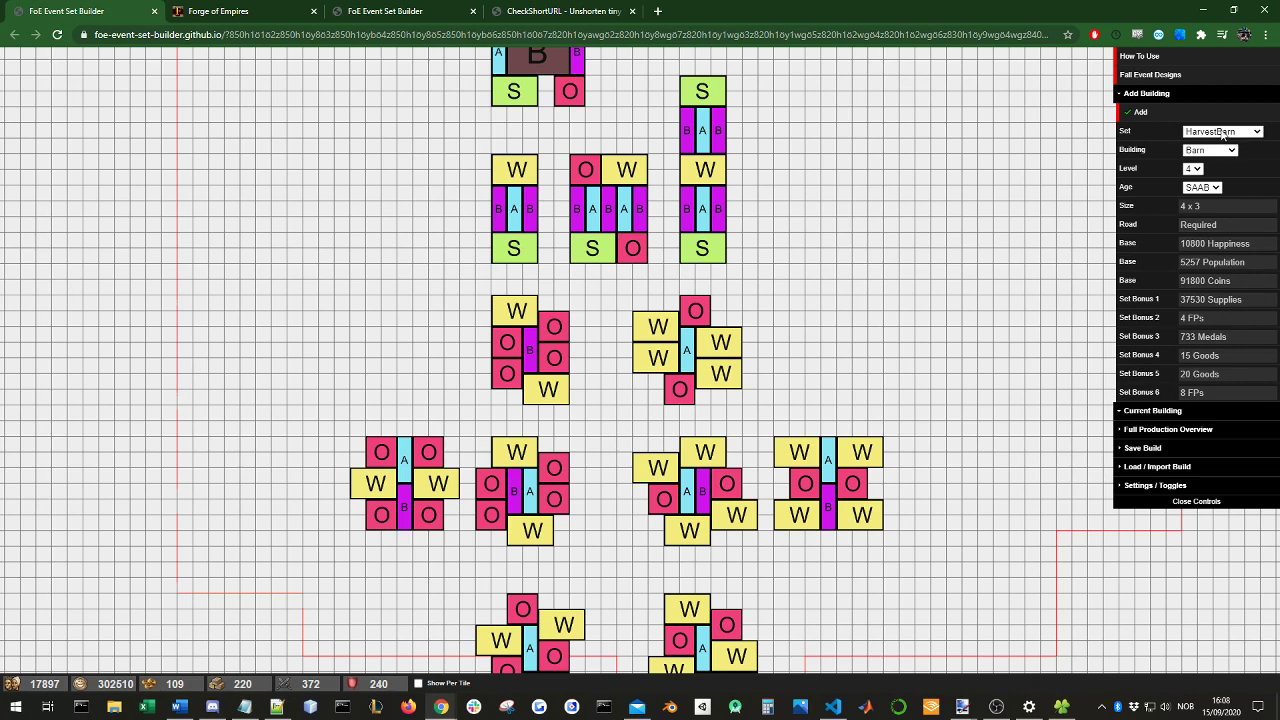
Step: Pick the Barn building at level 4 with age SAAB
{"action": "left_click", "coordinate": [1190, 152]}
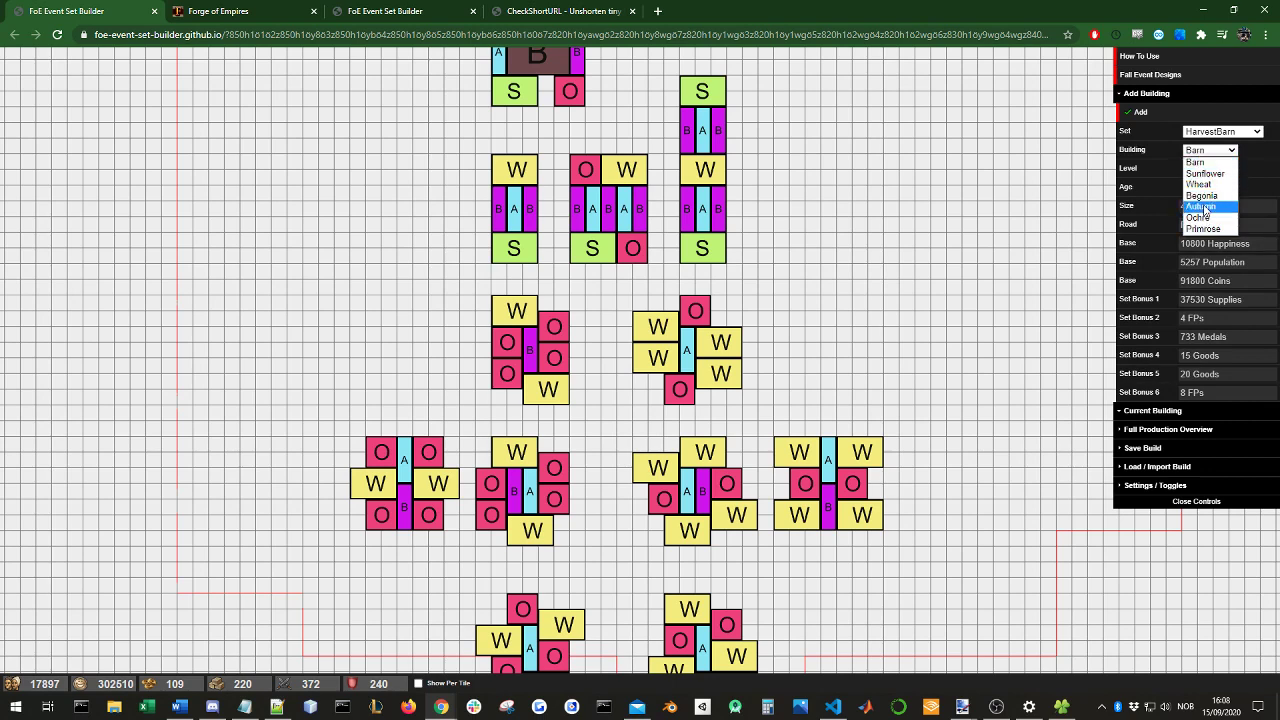
{"action": "left_click", "coordinate": [1200, 206]}
{"action": "left_click", "coordinate": [1210, 150]}
{"action": "left_click", "coordinate": [1200, 162]}
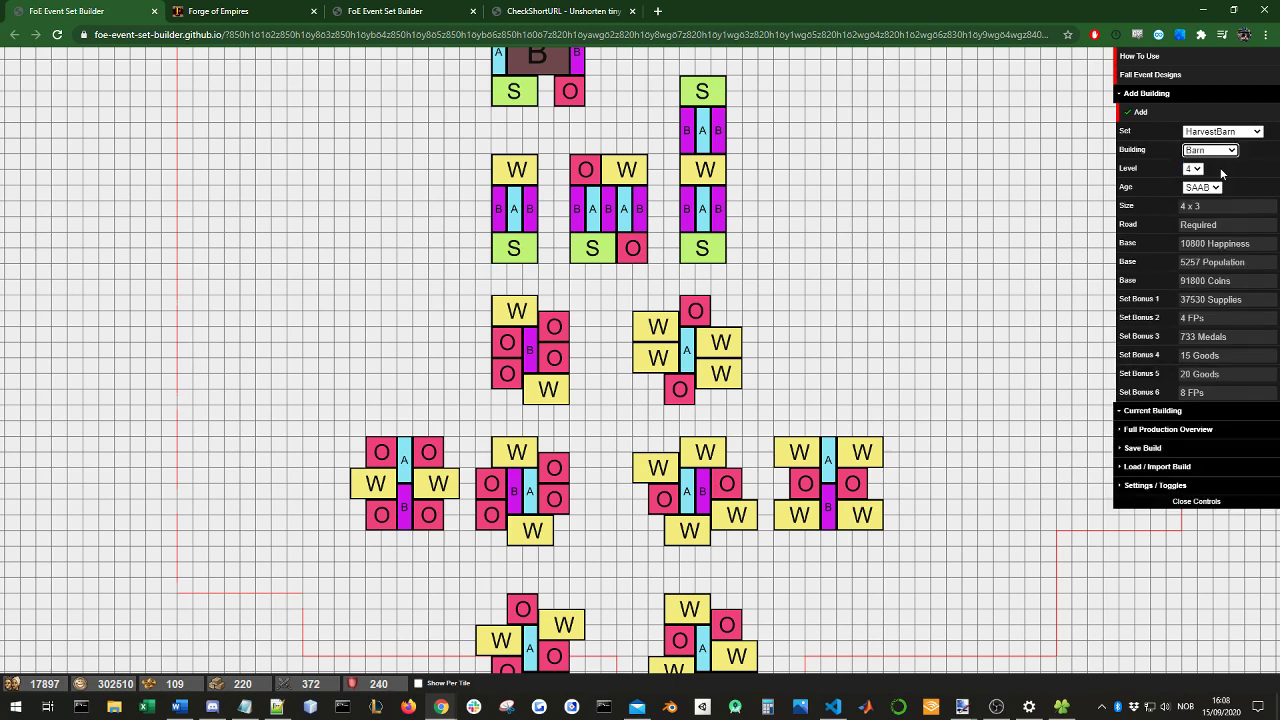
{"action": "left_click", "coordinate": [1190, 170]}
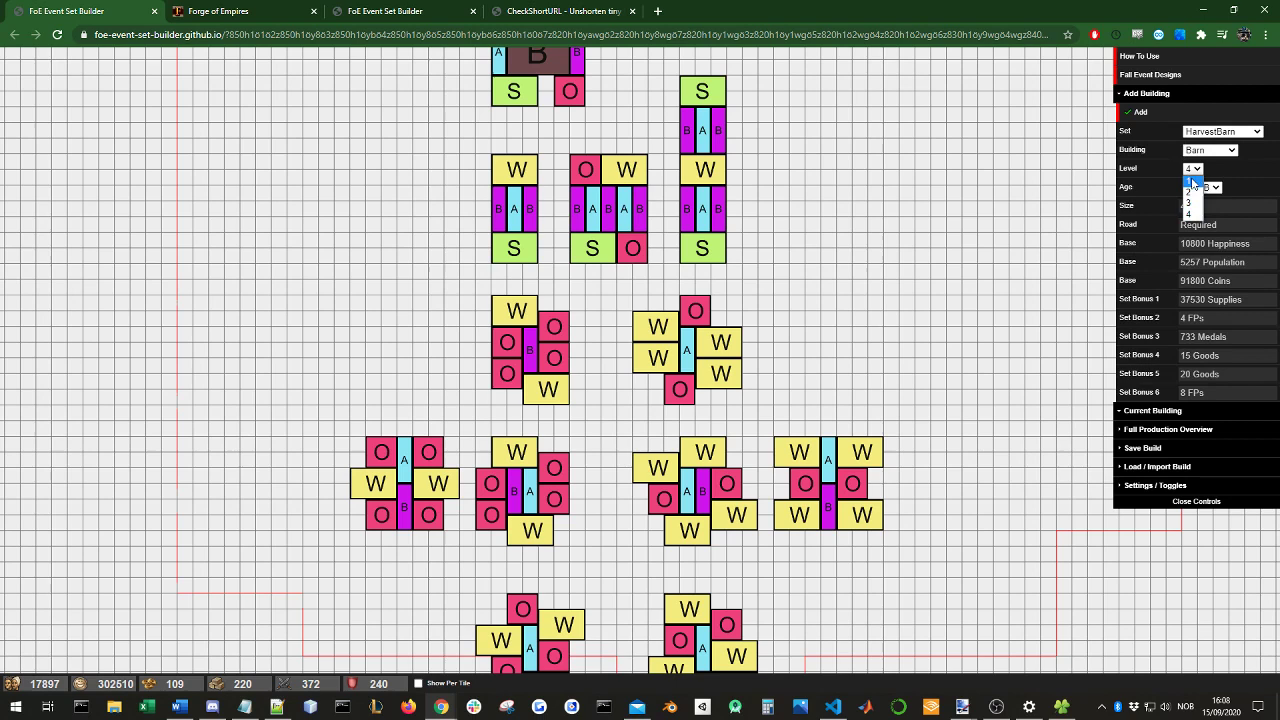
{"action": "left_click", "coordinate": [1207, 188]}
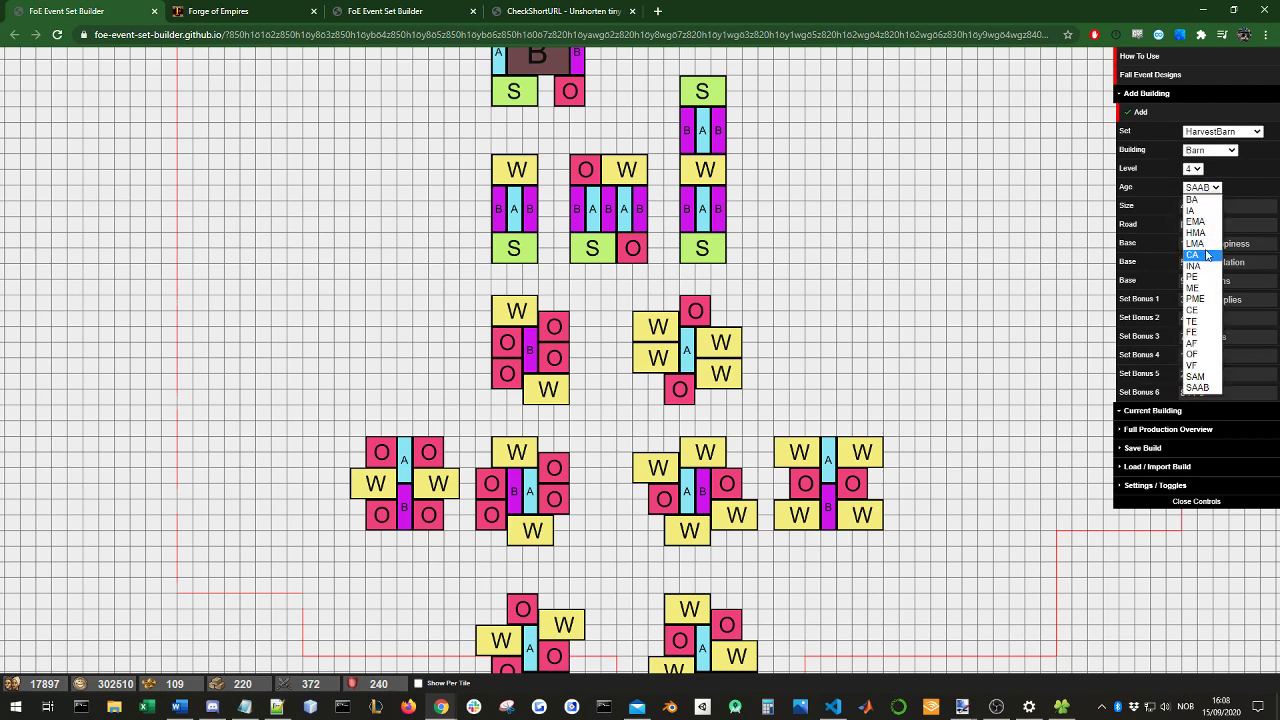
{"action": "left_click", "coordinate": [1205, 190]}
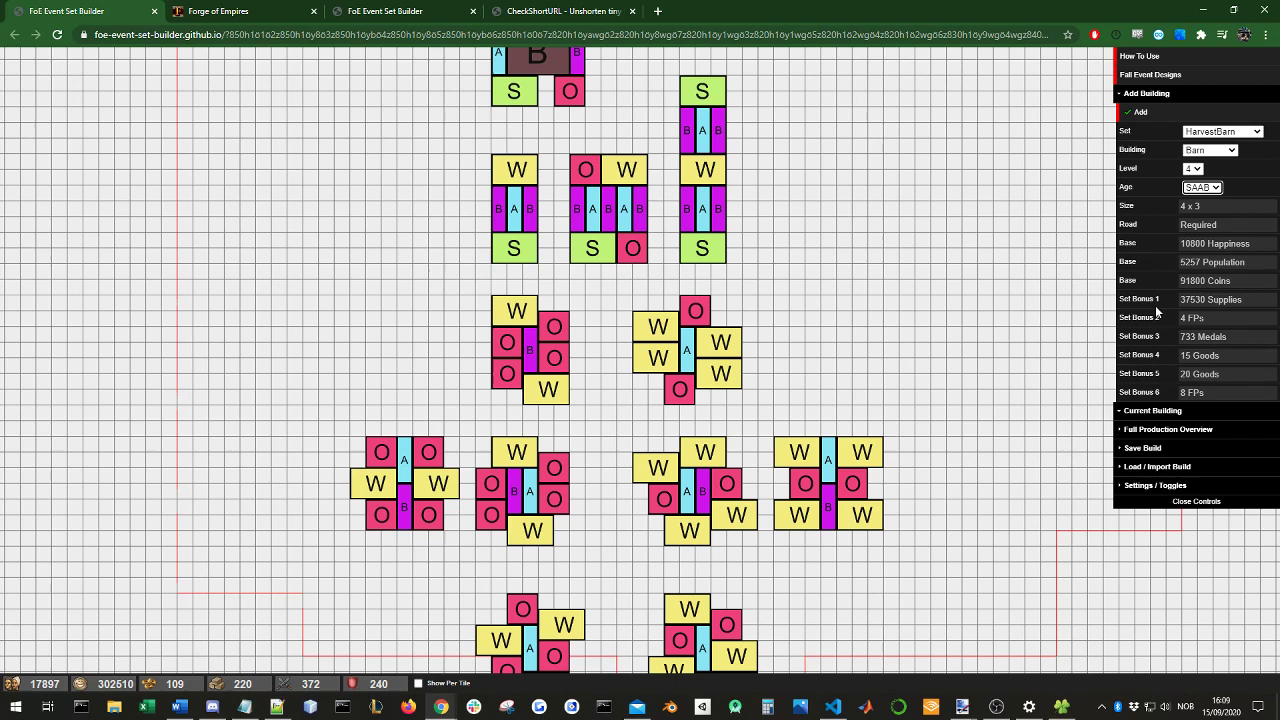
Step: Try level 2 and LMA age, restore level 4 SAAB, and add the Barn to the grid
{"action": "left_click", "coordinate": [1193, 168]}
{"action": "left_click", "coordinate": [1192, 194]}
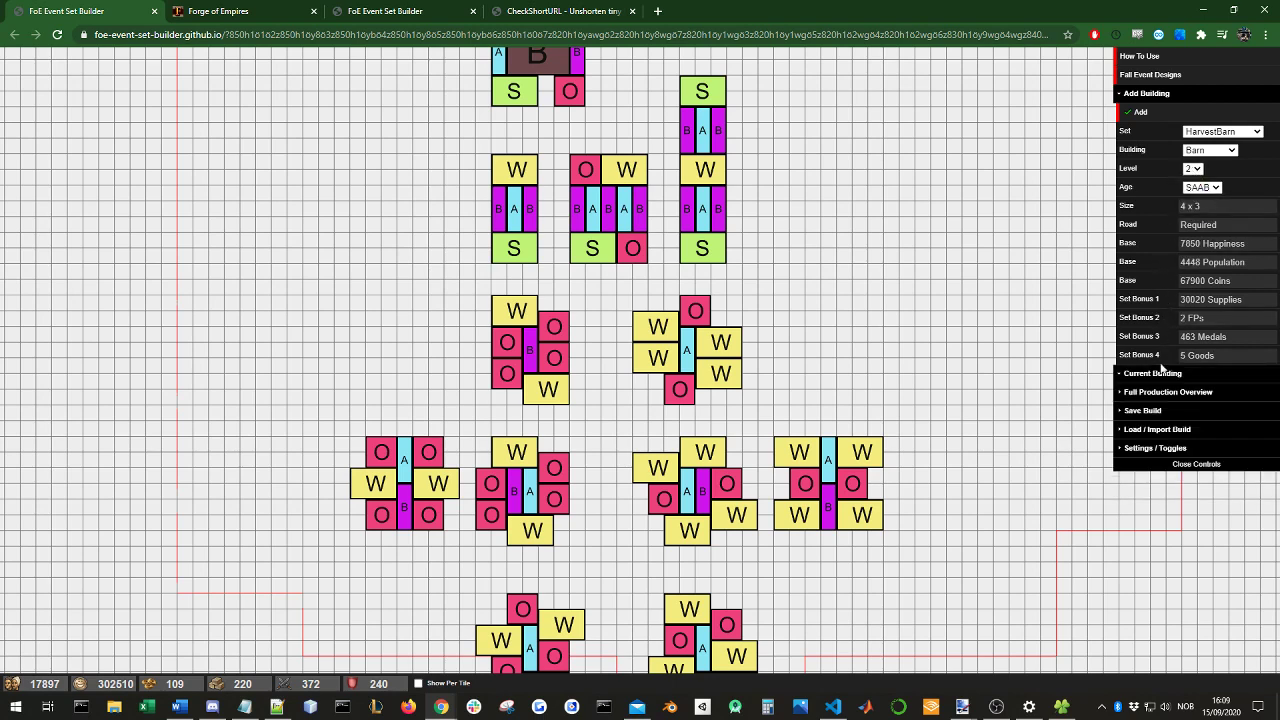
{"action": "left_click", "coordinate": [1193, 168]}
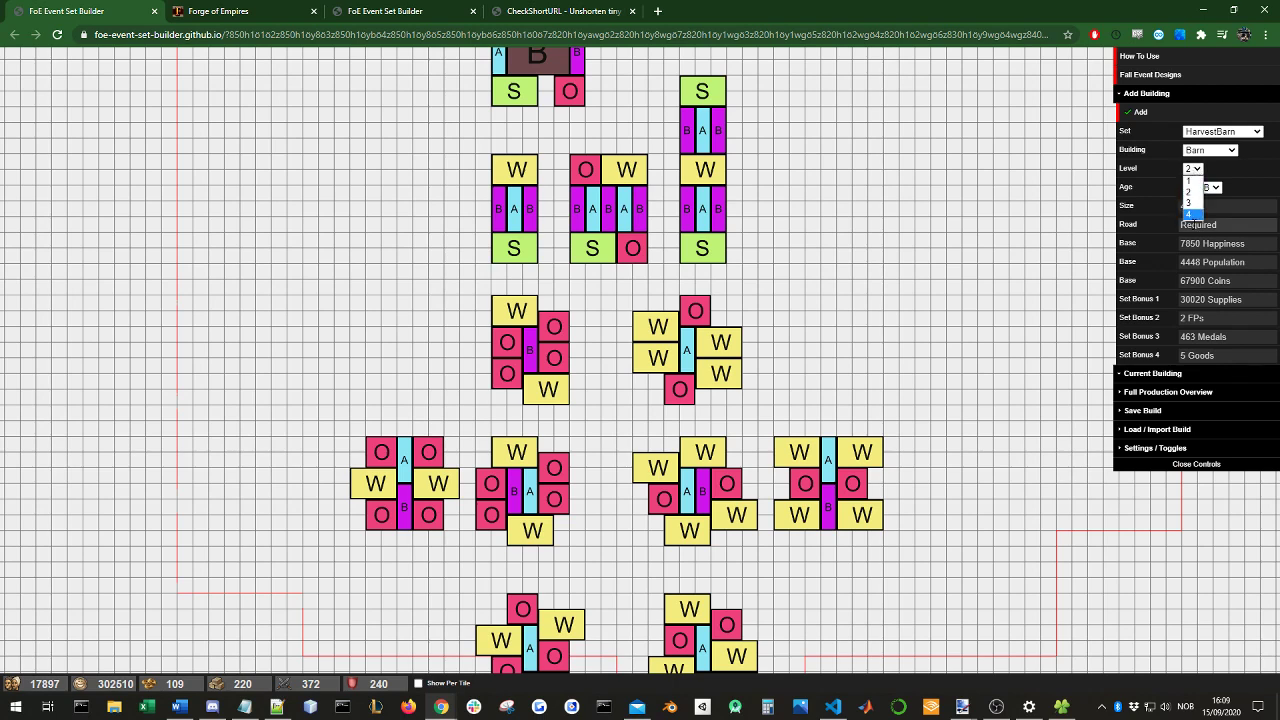
{"action": "left_click", "coordinate": [1192, 214]}
{"action": "left_click", "coordinate": [1201, 187]}
{"action": "left_click", "coordinate": [1197, 245]}
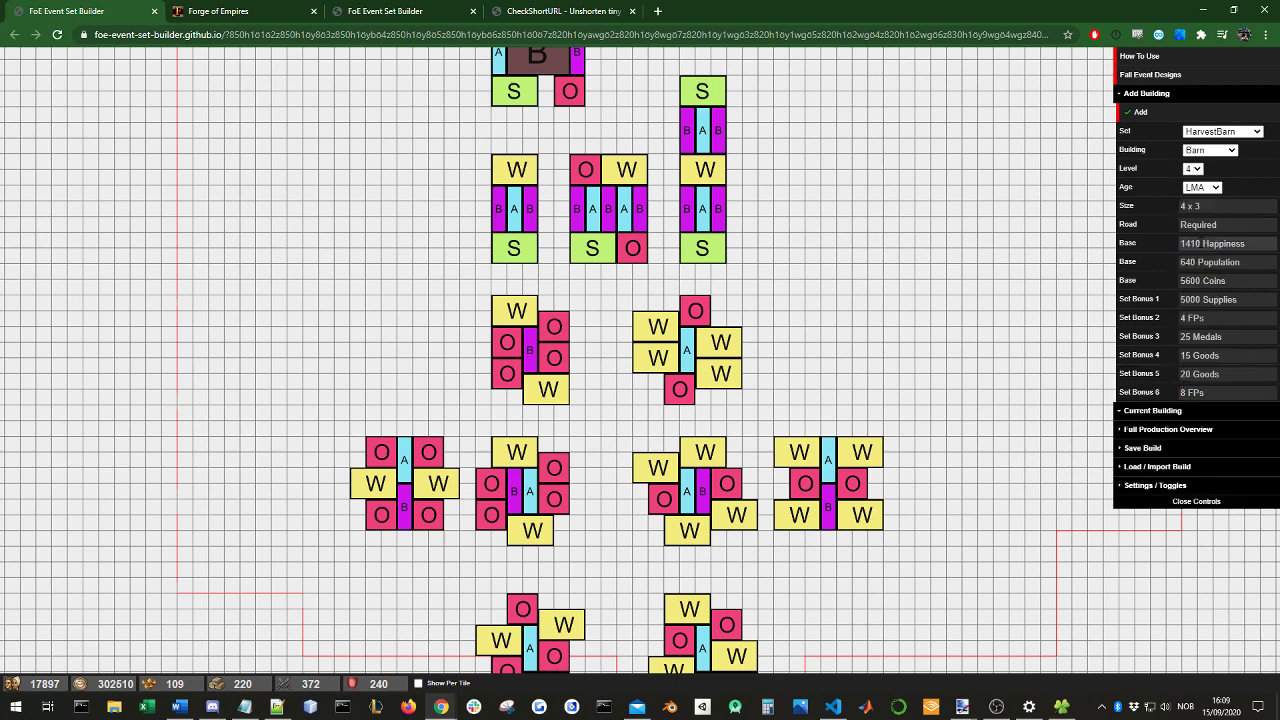
{"action": "left_click", "coordinate": [1201, 187]}
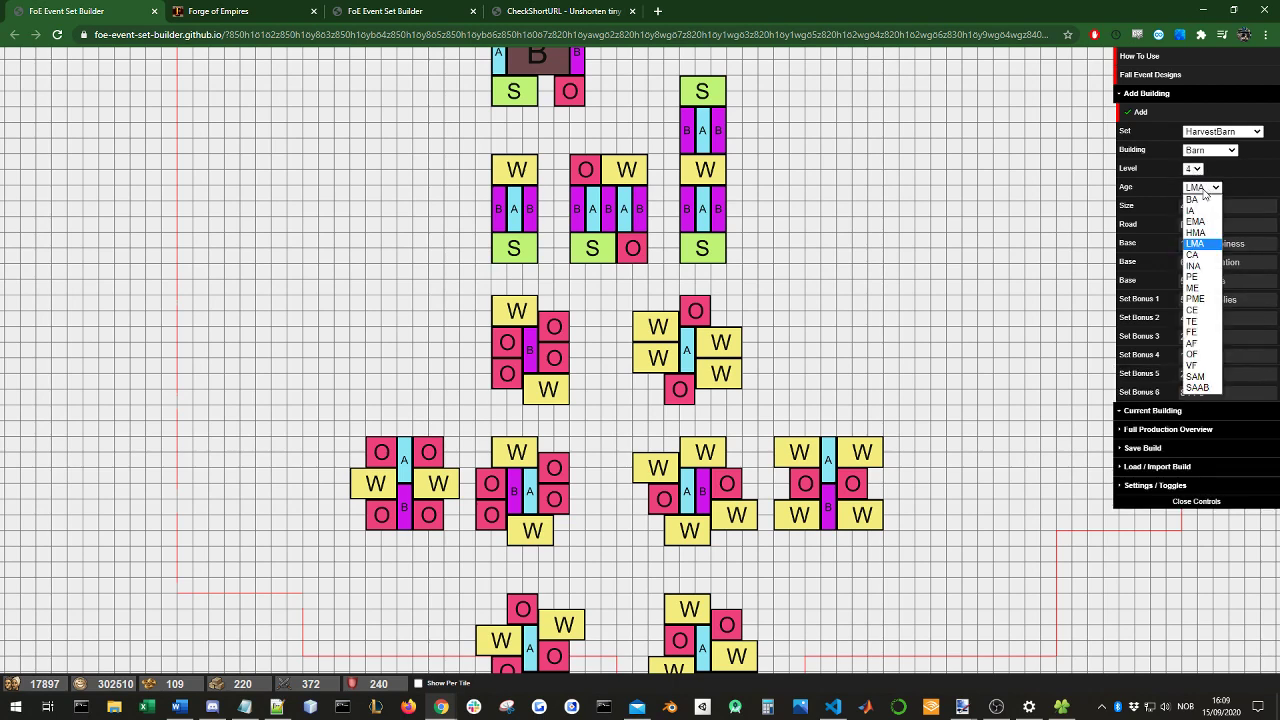
{"action": "left_click", "coordinate": [1200, 387]}
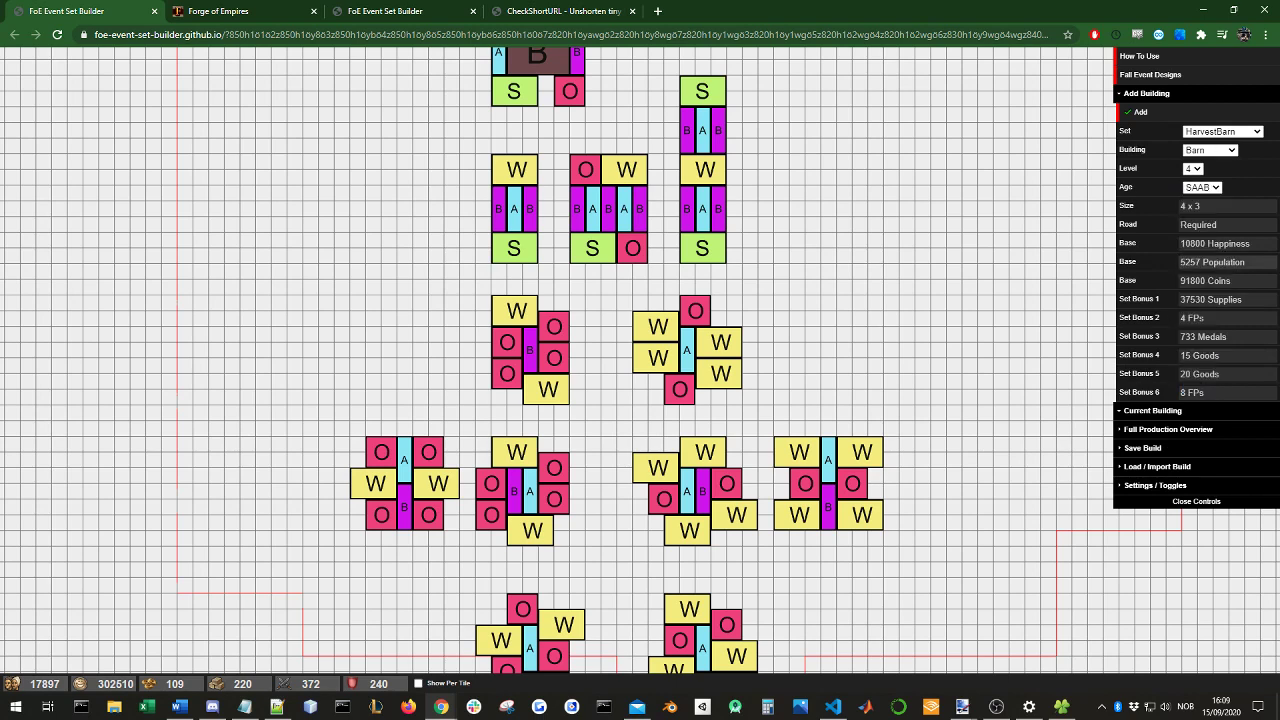
{"action": "left_click", "coordinate": [1141, 113]}
Step: Drag the new Barn onto open grid left of the sets, keeping it Connected
{"action": "left_click_drag", "start_coordinate": [78, 90], "coordinate": [315, 240]}
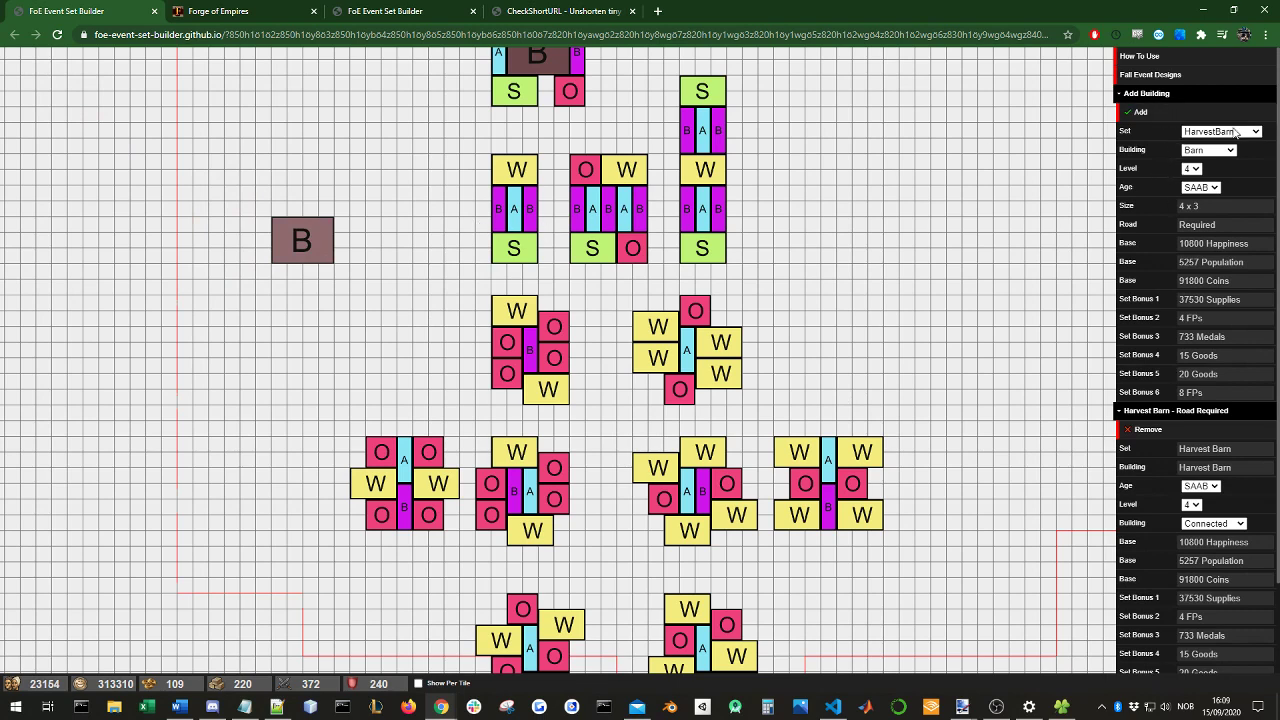
{"action": "left_click", "coordinate": [1148, 94]}
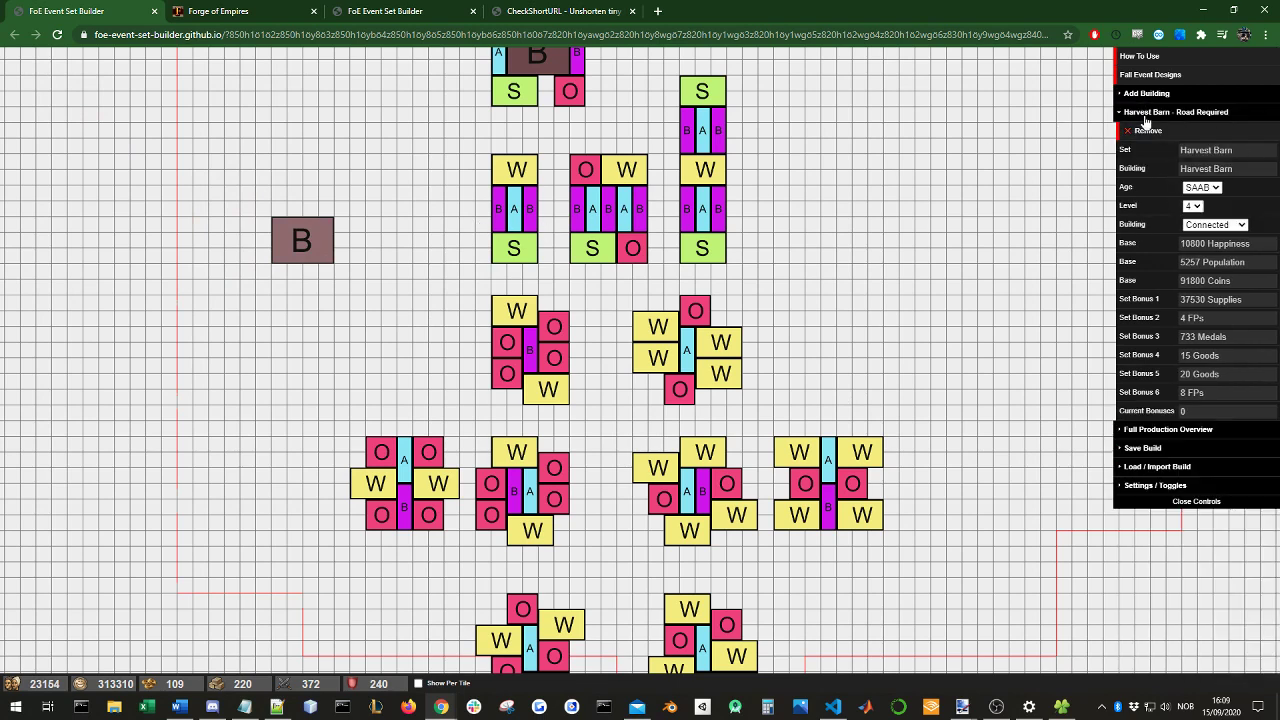
{"action": "left_click", "coordinate": [320, 211]}
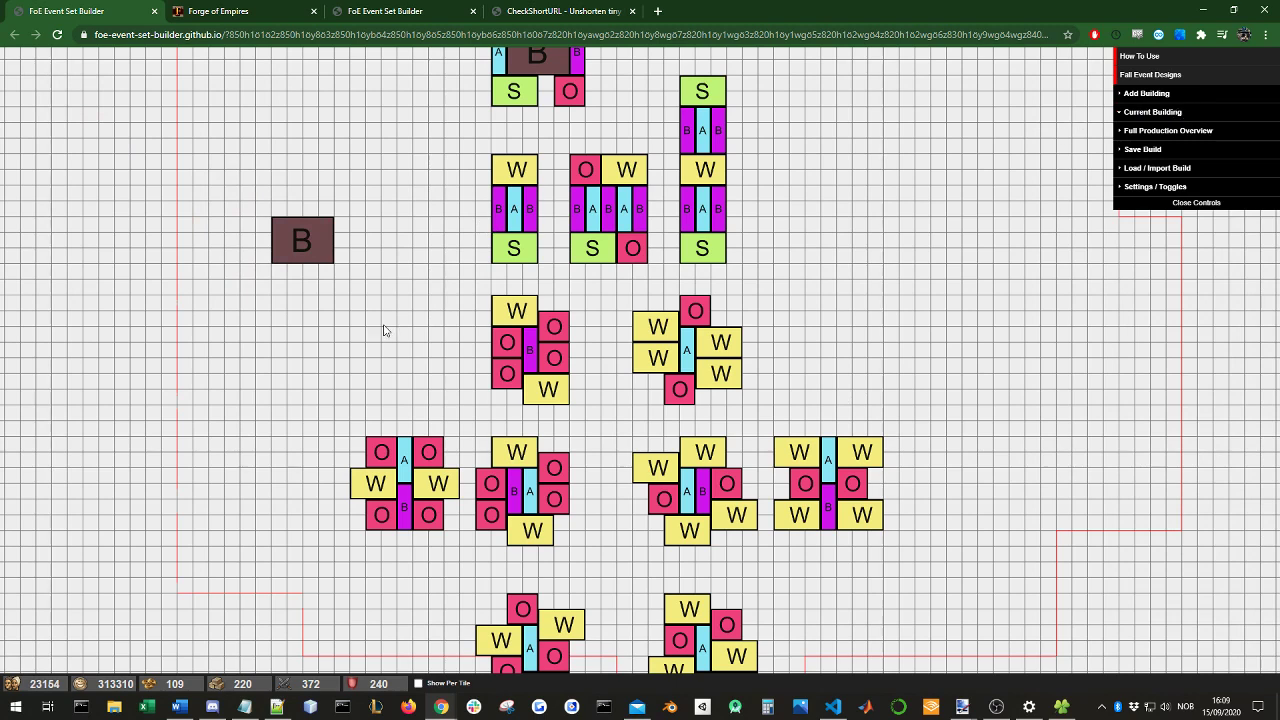
{"action": "left_click", "coordinate": [304, 240]}
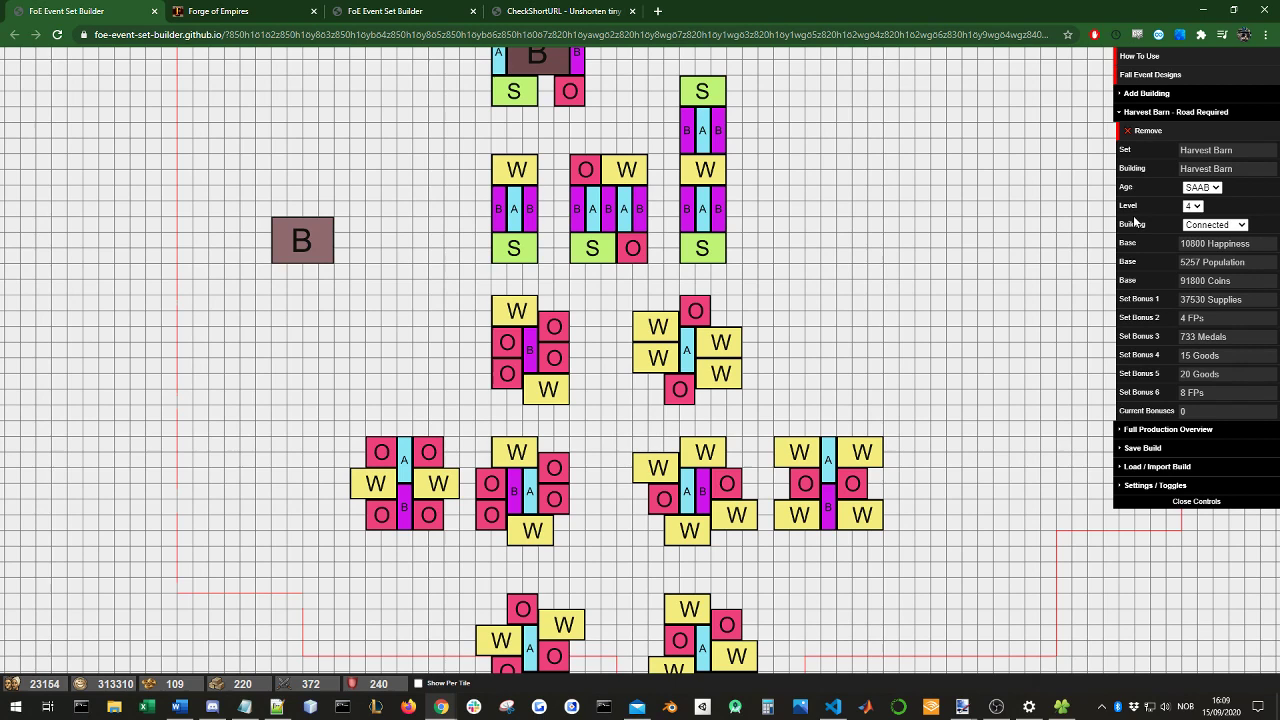
{"action": "left_click", "coordinate": [1205, 225]}
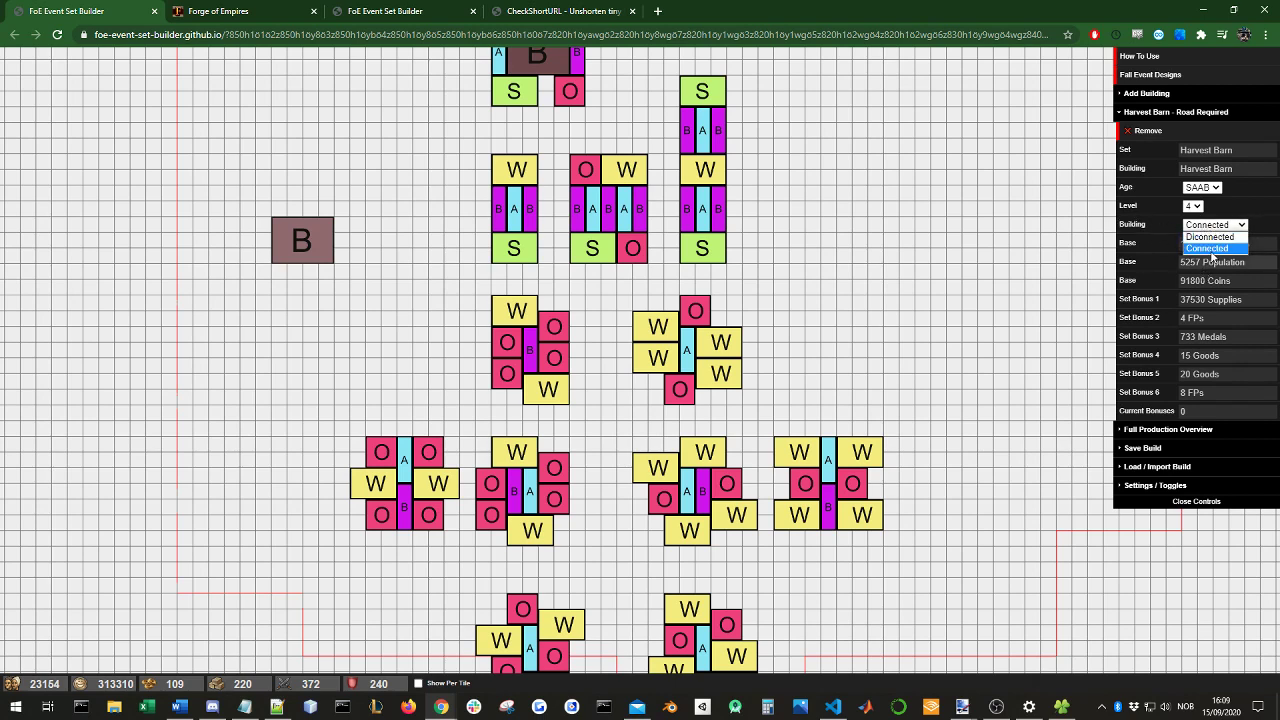
{"action": "left_click", "coordinate": [305, 255]}
Step: Shift the Harvest Barn a few tiles right, then clear the selection
{"action": "left_click_drag", "start_coordinate": [313, 242], "coordinate": [437, 263]}
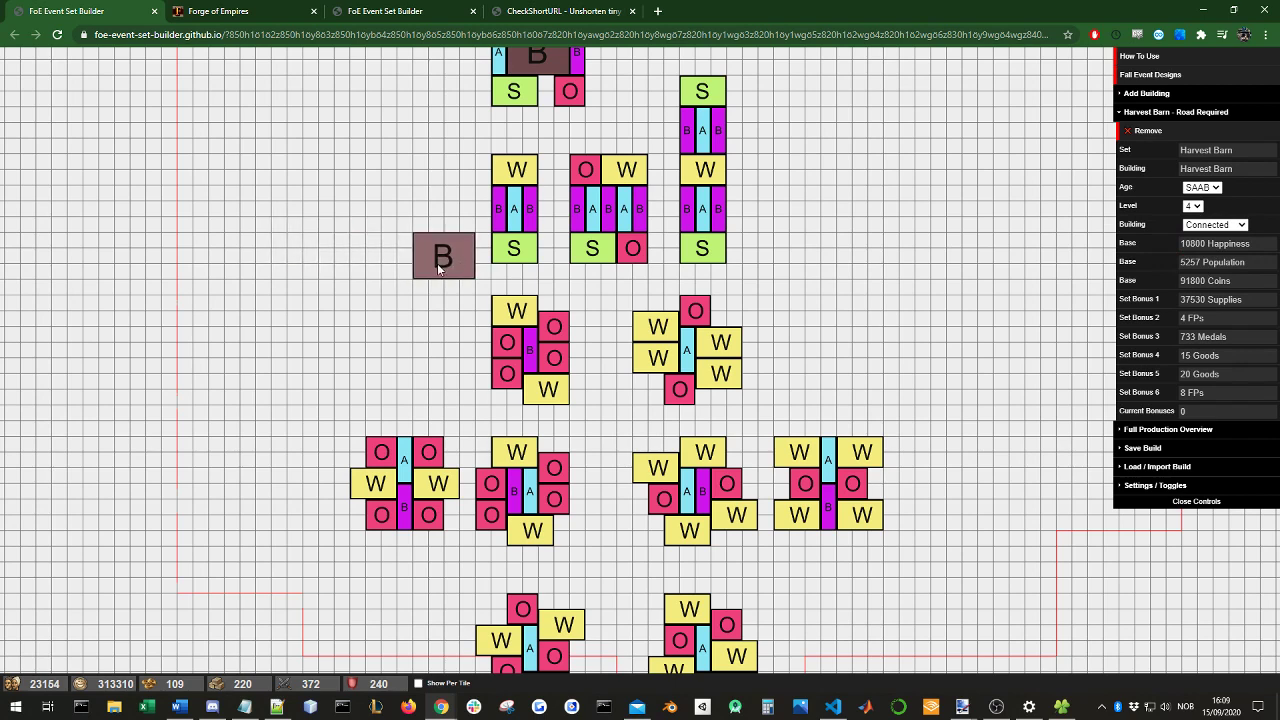
{"action": "left_click", "coordinate": [1213, 225]}
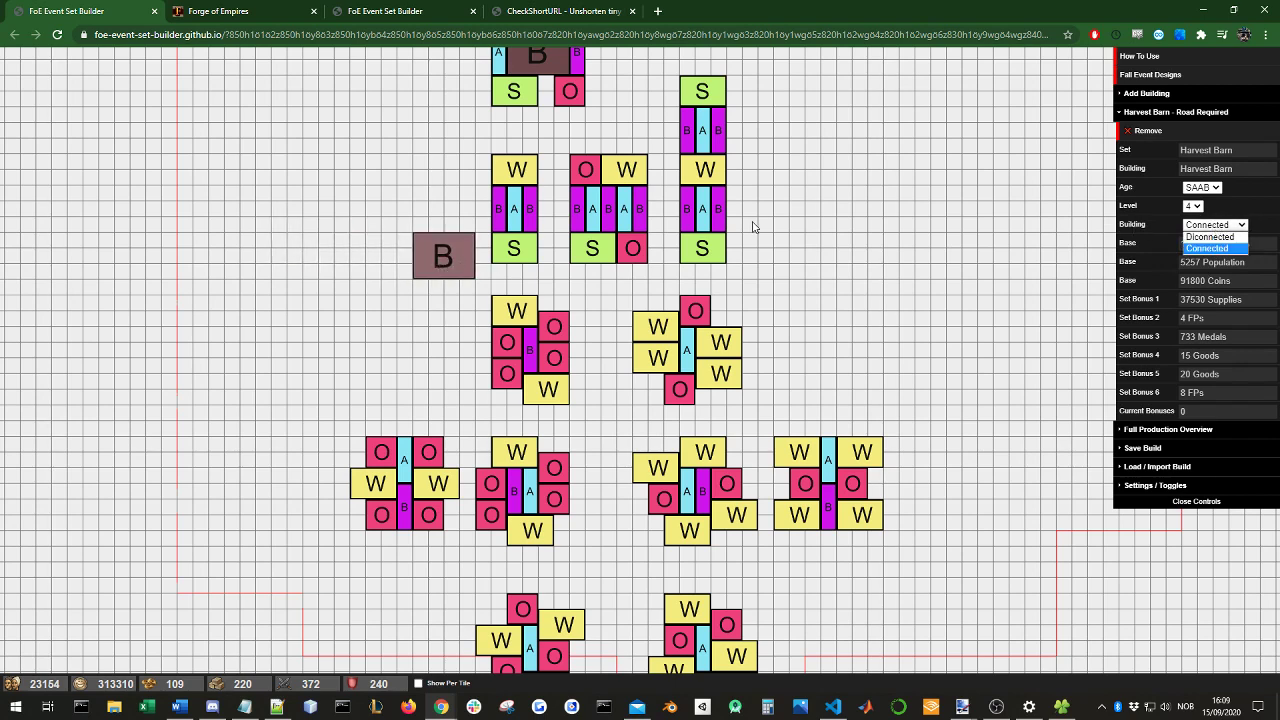
{"action": "left_click", "coordinate": [443, 251]}
{"action": "left_click_drag", "start_coordinate": [443, 251], "coordinate": [411, 238]}
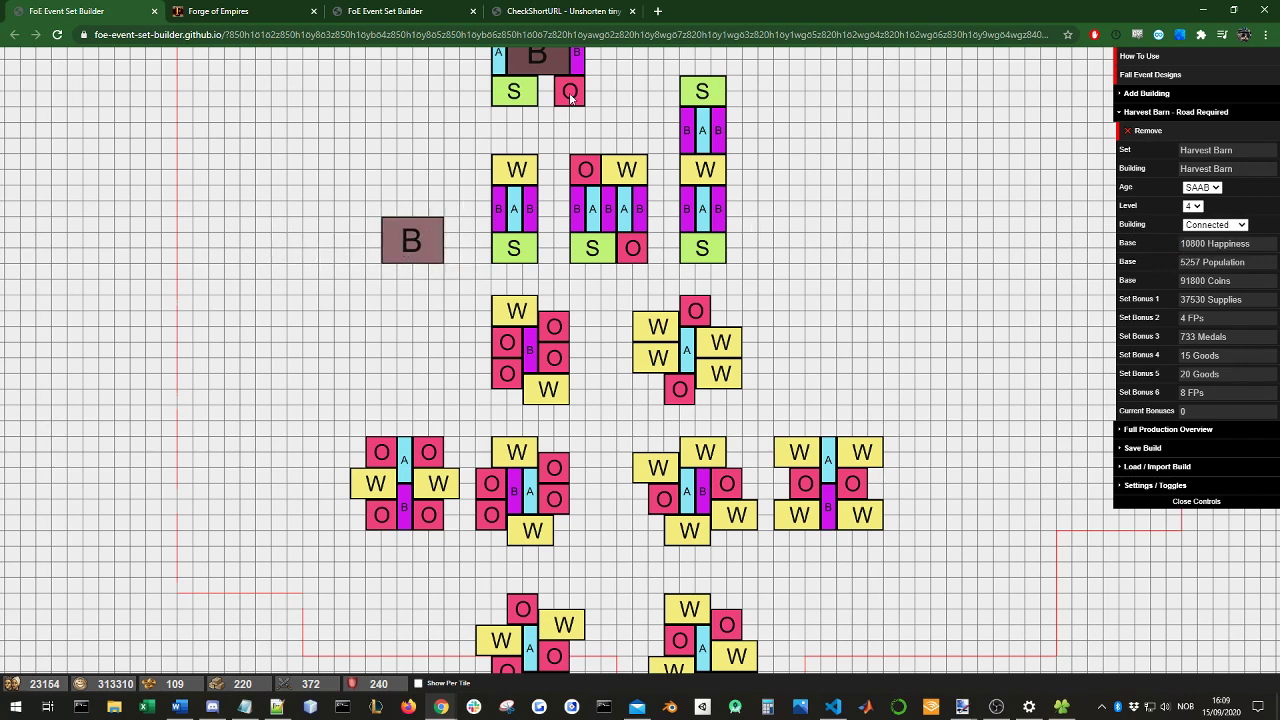
{"action": "left_click", "coordinate": [545, 60]}
{"action": "left_click", "coordinate": [839, 173]}
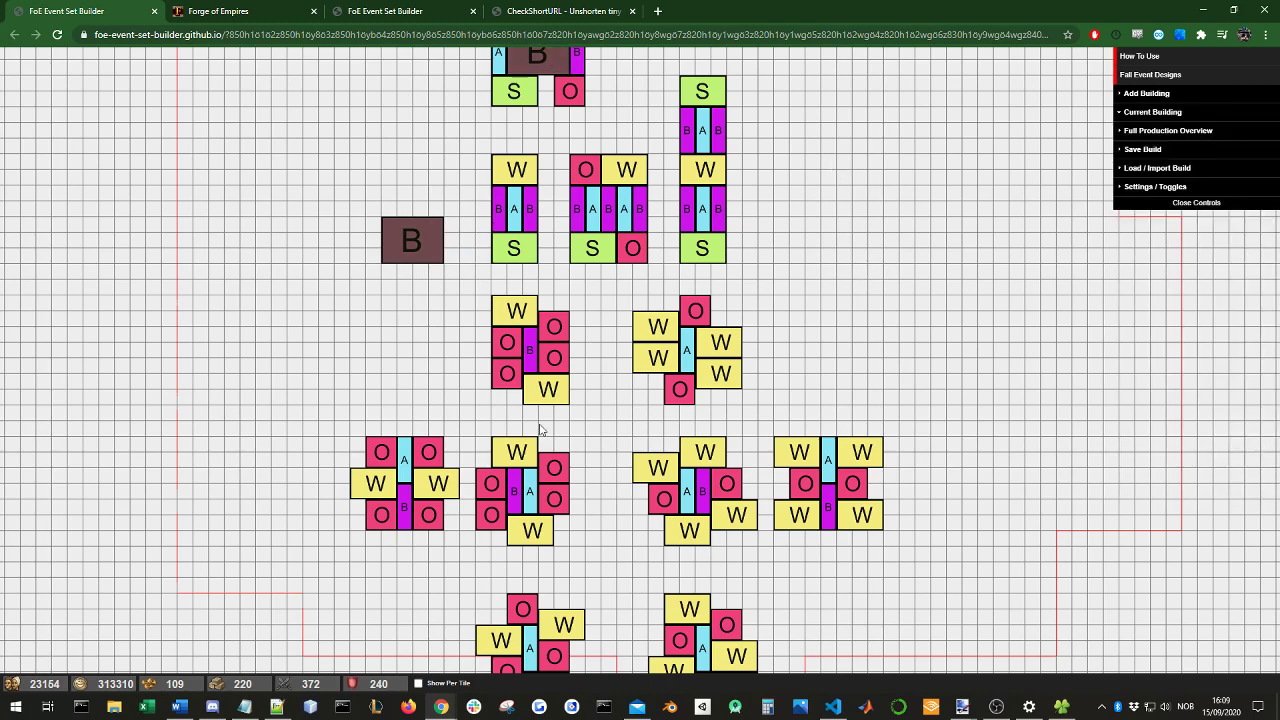
Step: Select the top barn set and switch it to Disconnected, then back to Connected
{"action": "left_click_drag", "start_coordinate": [585, 220], "coordinate": [605, 370]}
{"action": "left_click", "coordinate": [558, 202]}
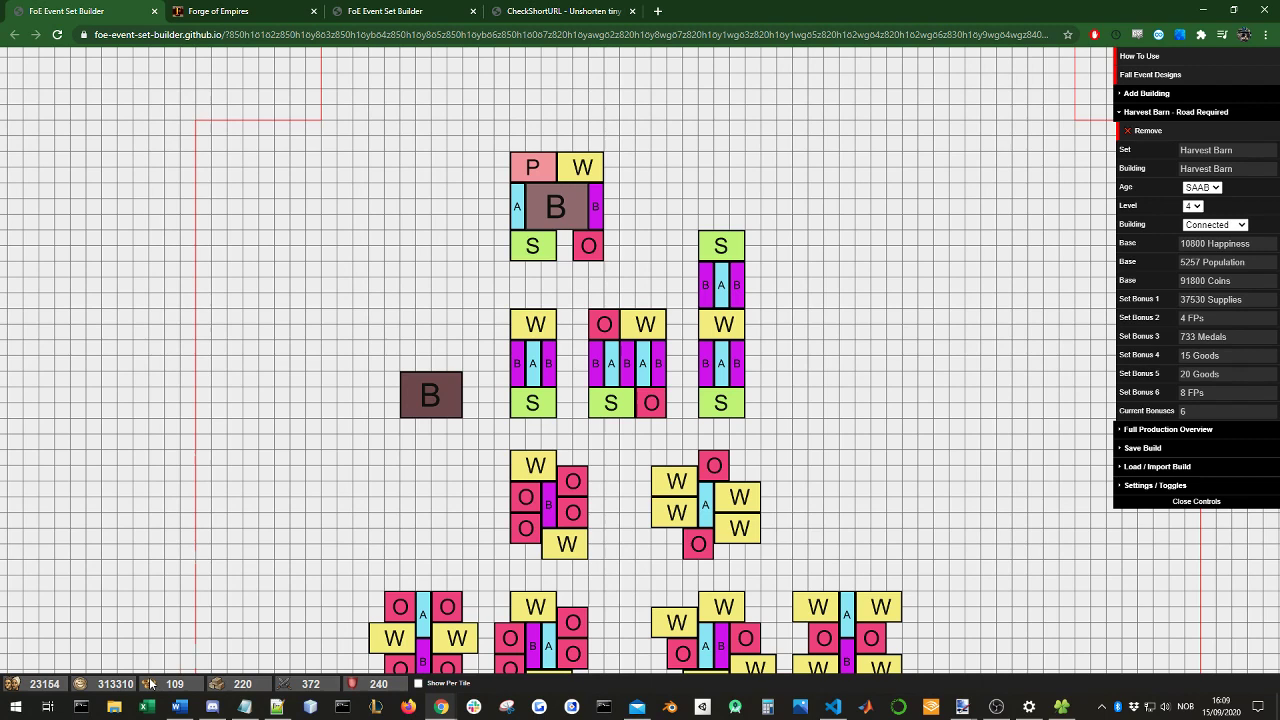
{"action": "left_click_drag", "start_coordinate": [468, 104], "coordinate": [660, 308]}
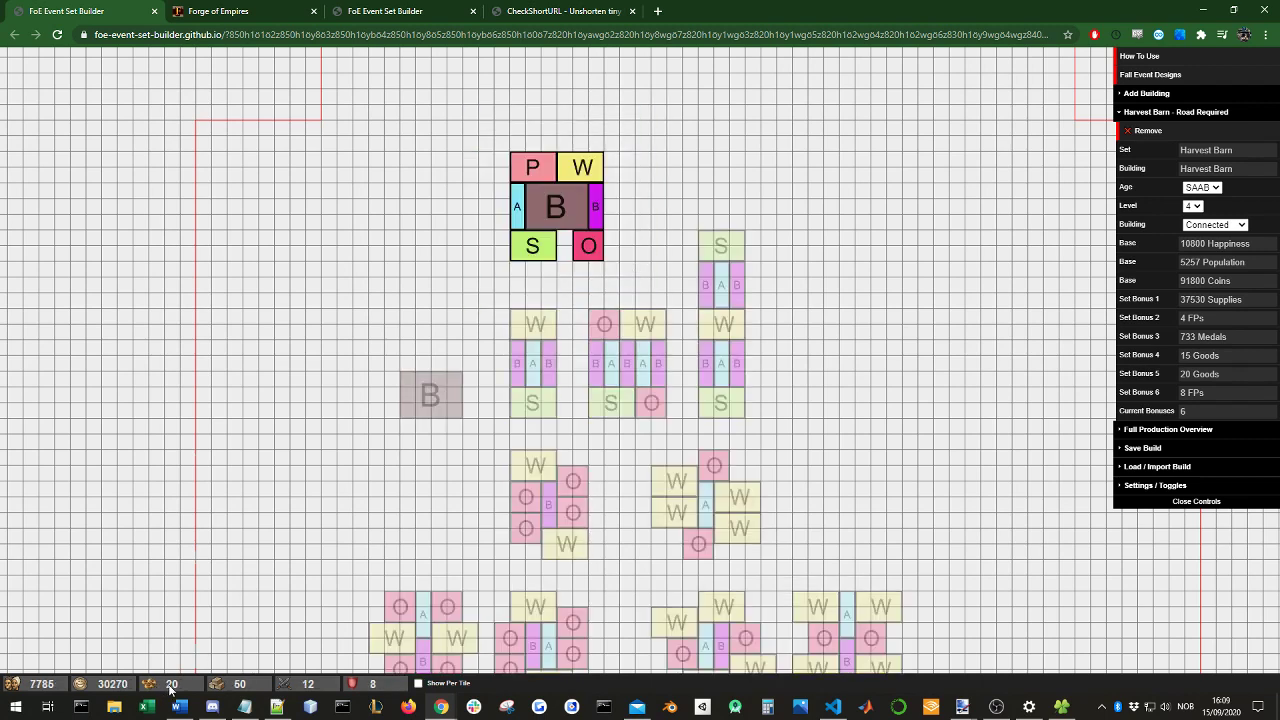
{"action": "left_click", "coordinate": [1222, 226]}
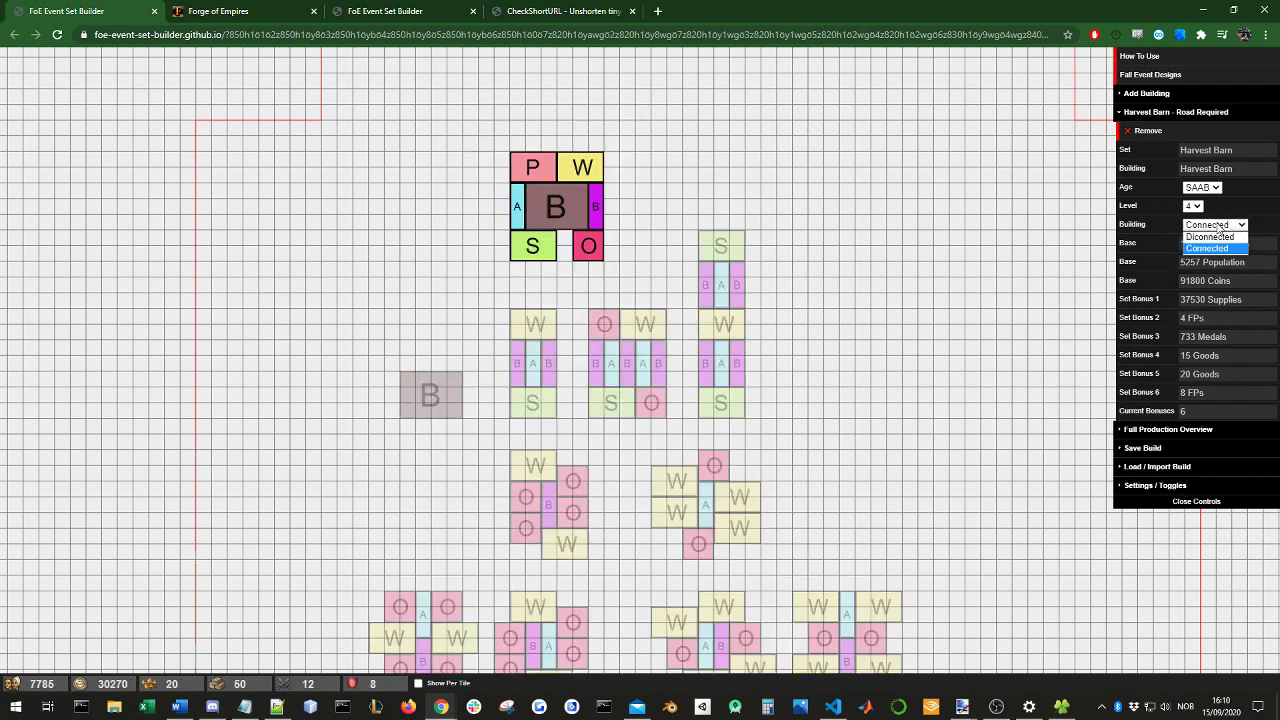
{"action": "left_click", "coordinate": [1212, 237]}
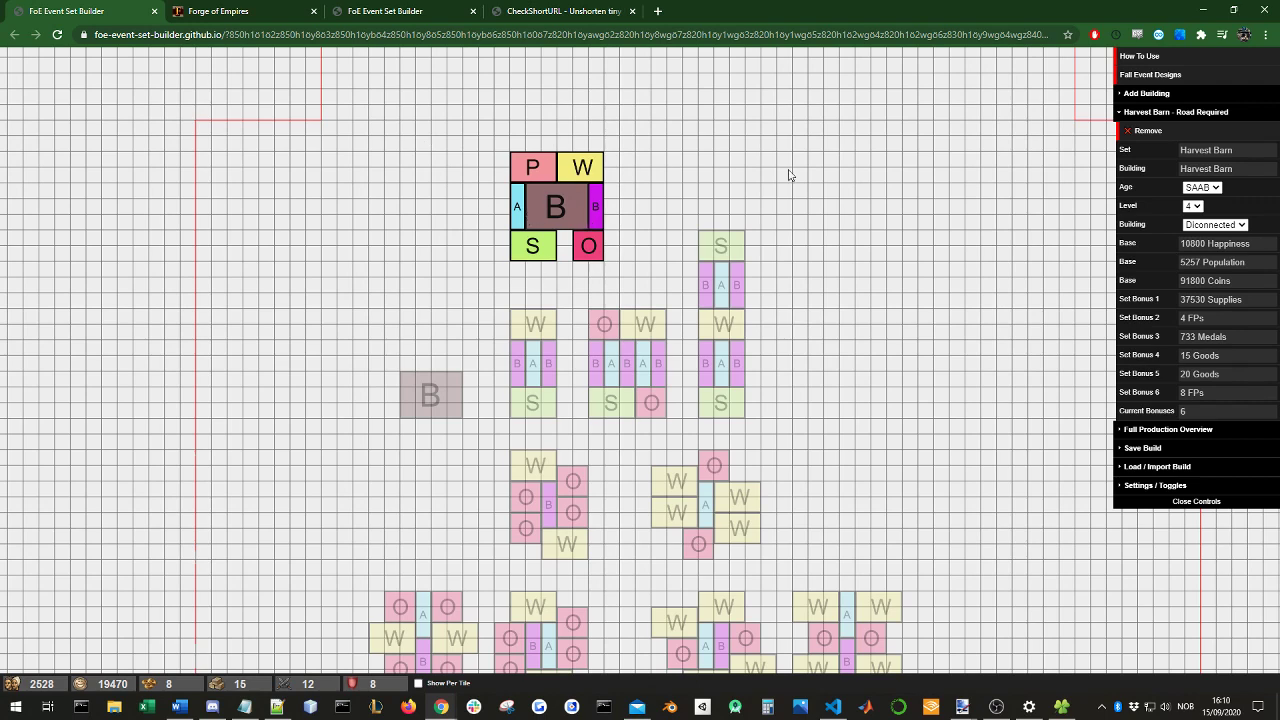
{"action": "left_click", "coordinate": [1215, 224]}
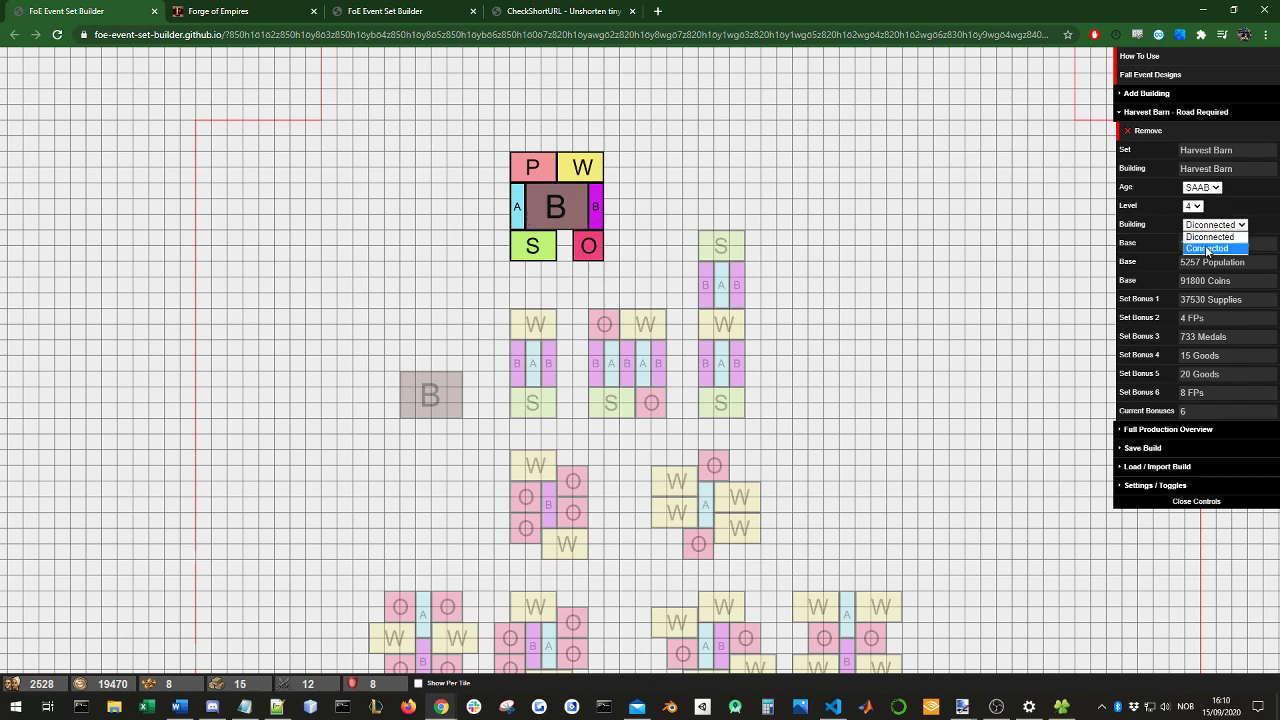
{"action": "left_click", "coordinate": [1212, 248]}
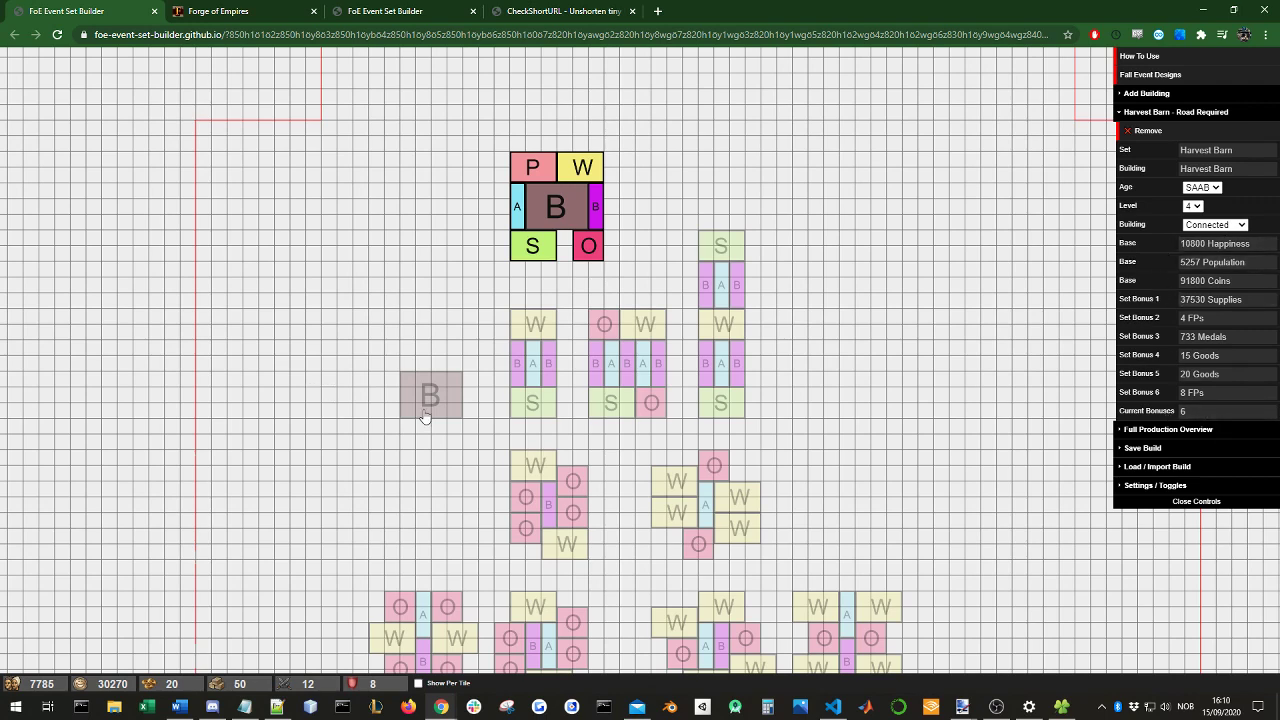
{"action": "left_click", "coordinate": [416, 352]}
Step: Select the standalone Harvest Barn and delete it, dropping happiness to 302510
{"action": "left_click", "coordinate": [430, 392]}
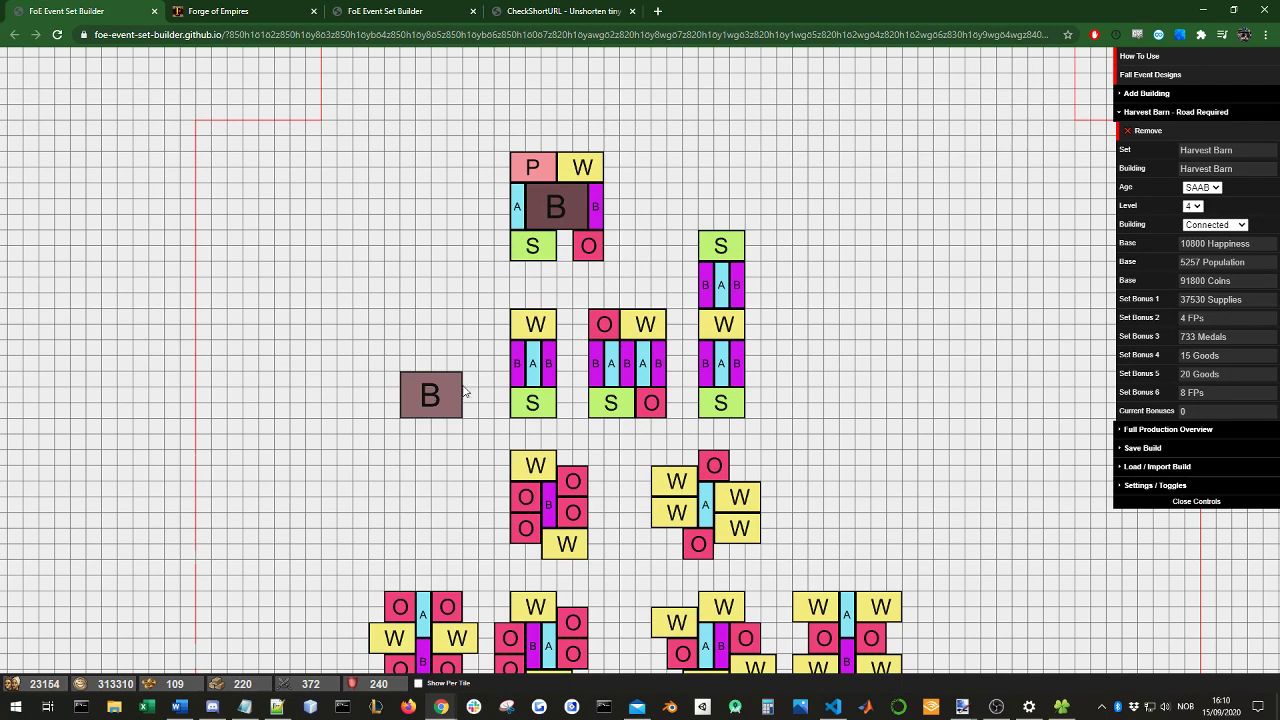
{"action": "left_click", "coordinate": [1199, 412]}
{"action": "left_click", "coordinate": [549, 504]}
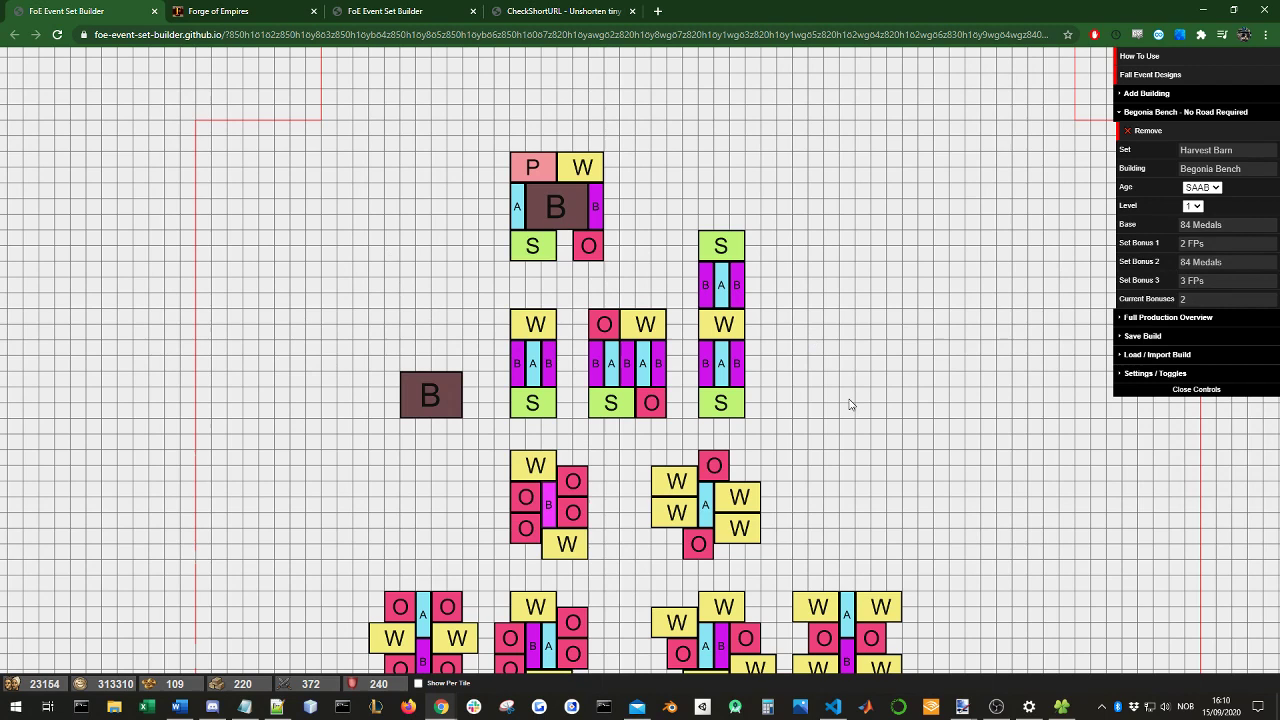
{"action": "left_click", "coordinate": [410, 400]}
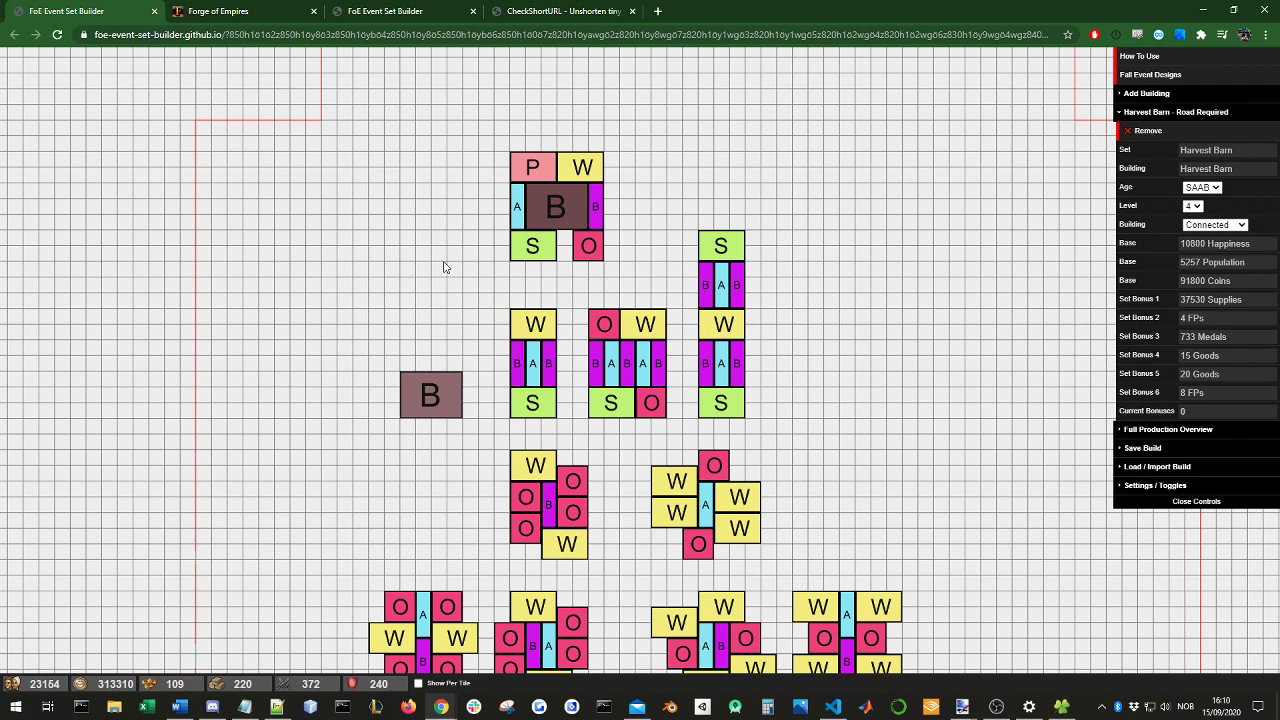
{"action": "key", "text": "Delete"}
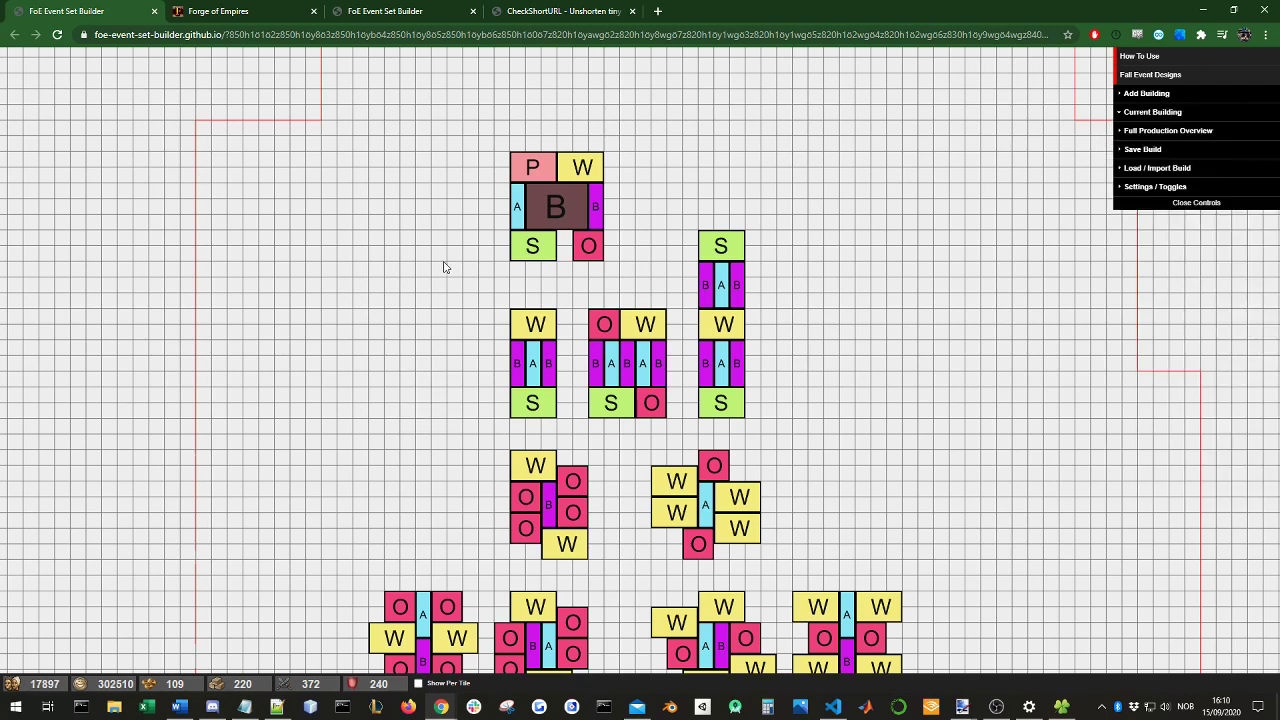
Step: Expand Full Production Overview and compare per-tile and total output of the tall right-hand set
{"action": "left_click", "coordinate": [1165, 131]}
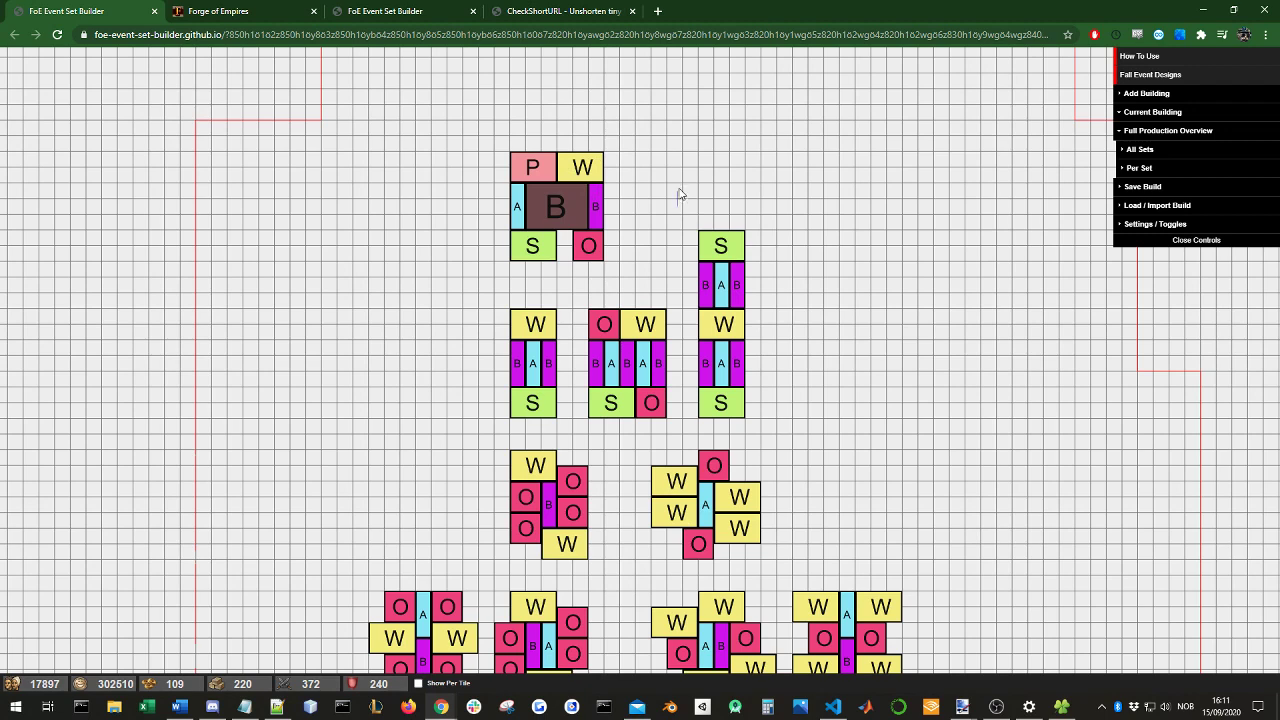
{"action": "left_click_drag", "start_coordinate": [678, 195], "coordinate": [778, 438]}
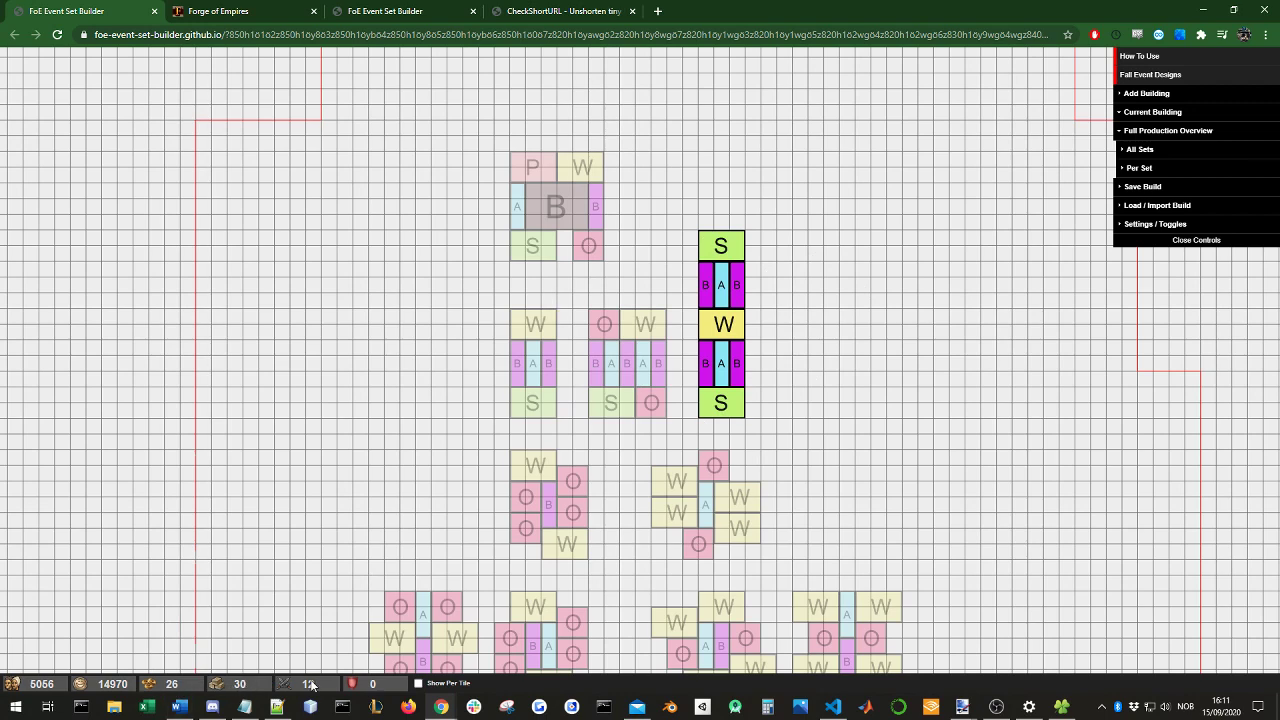
{"action": "left_click", "coordinate": [422, 685]}
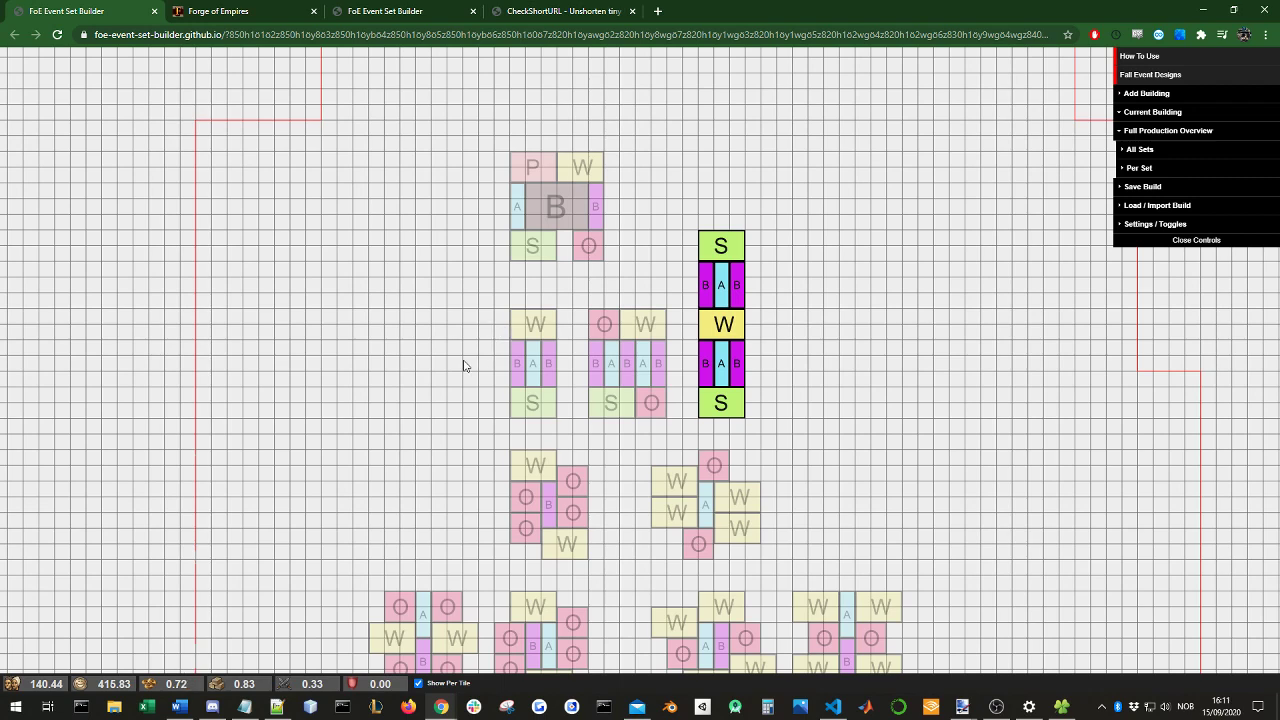
{"action": "left_click", "coordinate": [419, 684]}
{"action": "left_click", "coordinate": [441, 464]}
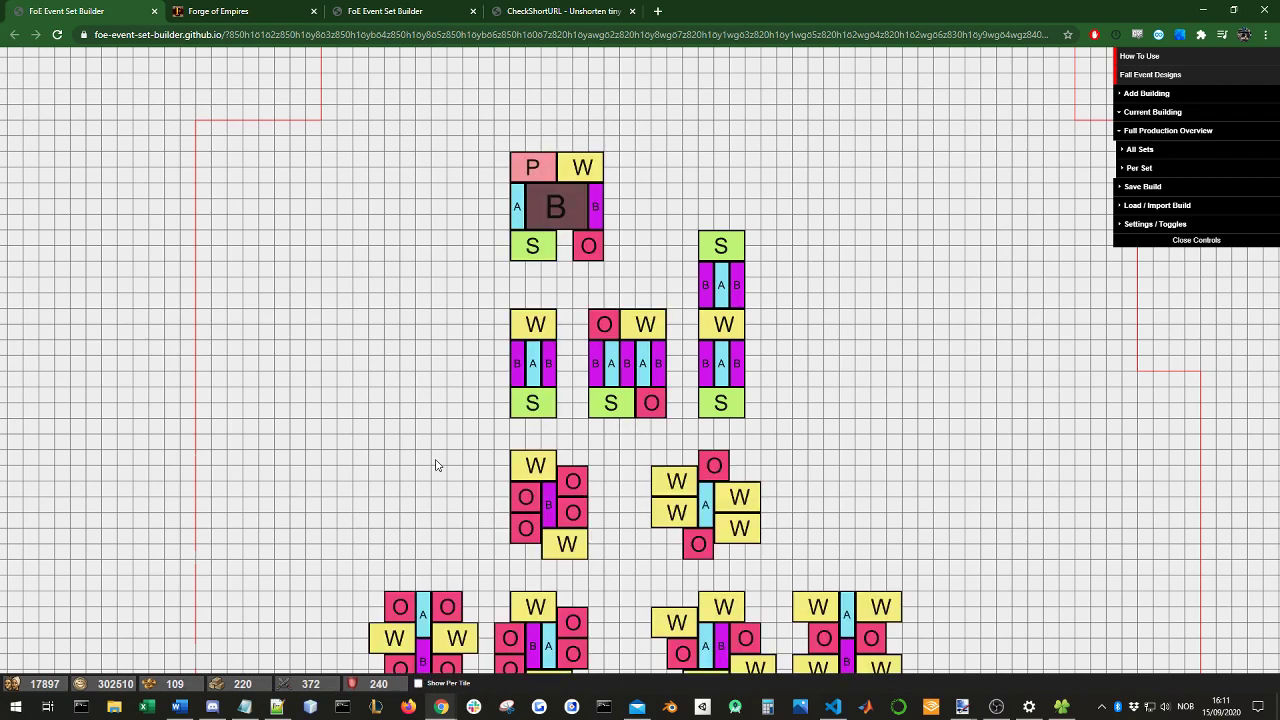
Step: Compare per-tile and total output of the lower-middle set
{"action": "scroll", "coordinate": [451, 397], "scroll_direction": "down", "scroll_amount": 1}
{"action": "left_click_drag", "start_coordinate": [488, 482], "coordinate": [610, 625]}
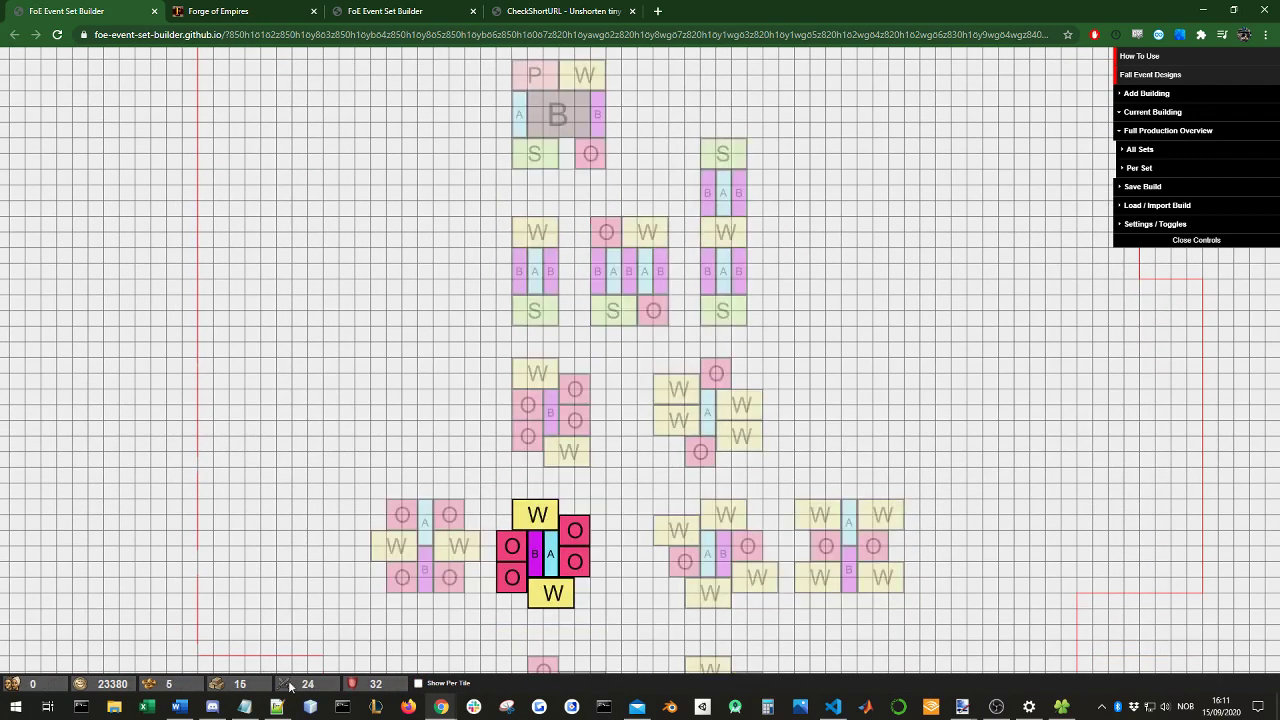
{"action": "left_click", "coordinate": [418, 684]}
{"action": "left_click", "coordinate": [418, 684]}
{"action": "left_click", "coordinate": [763, 412]}
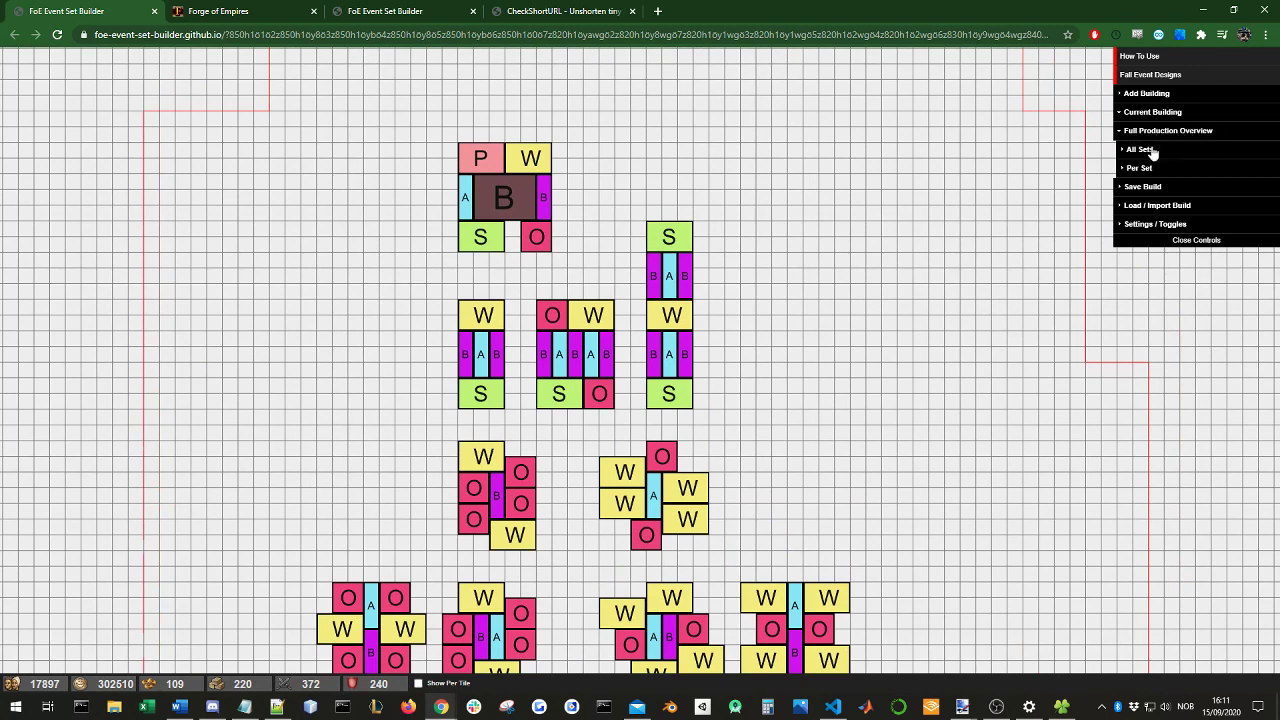
Step: Open All Sets and its Total figures, collapse both, then reopen All Sets
{"action": "left_click", "coordinate": [1153, 151]}
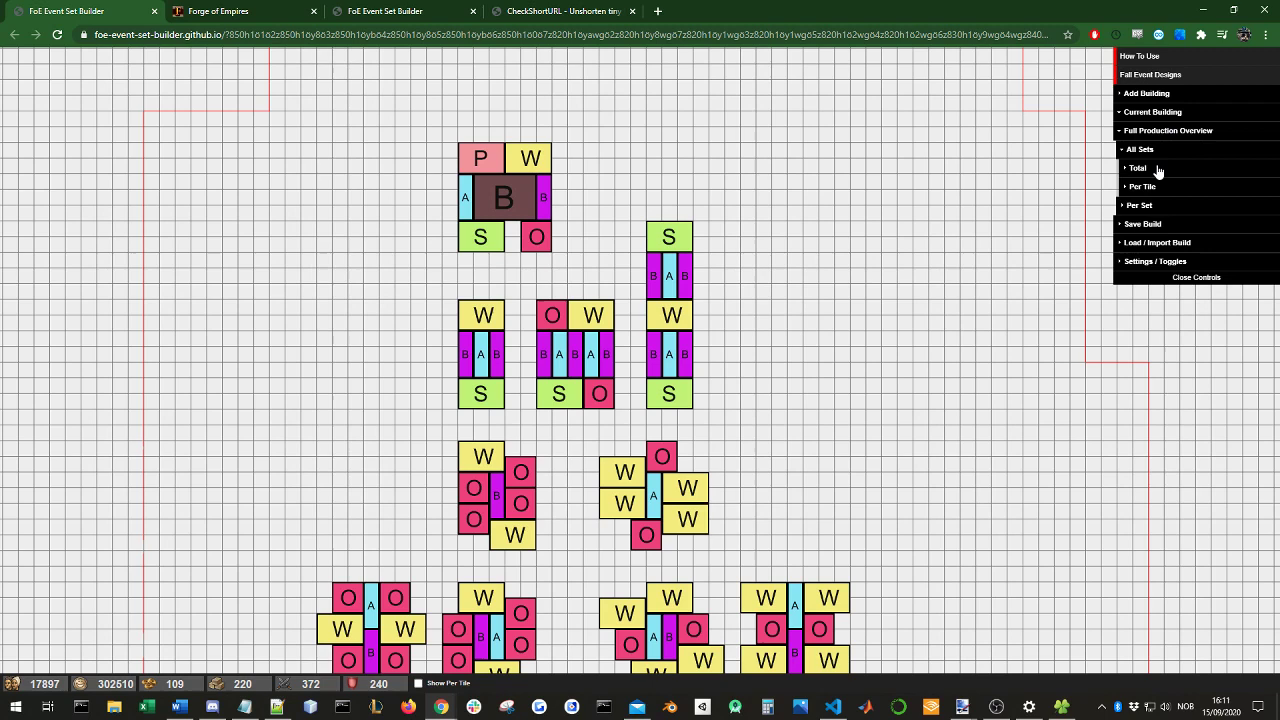
{"action": "left_click", "coordinate": [1152, 169]}
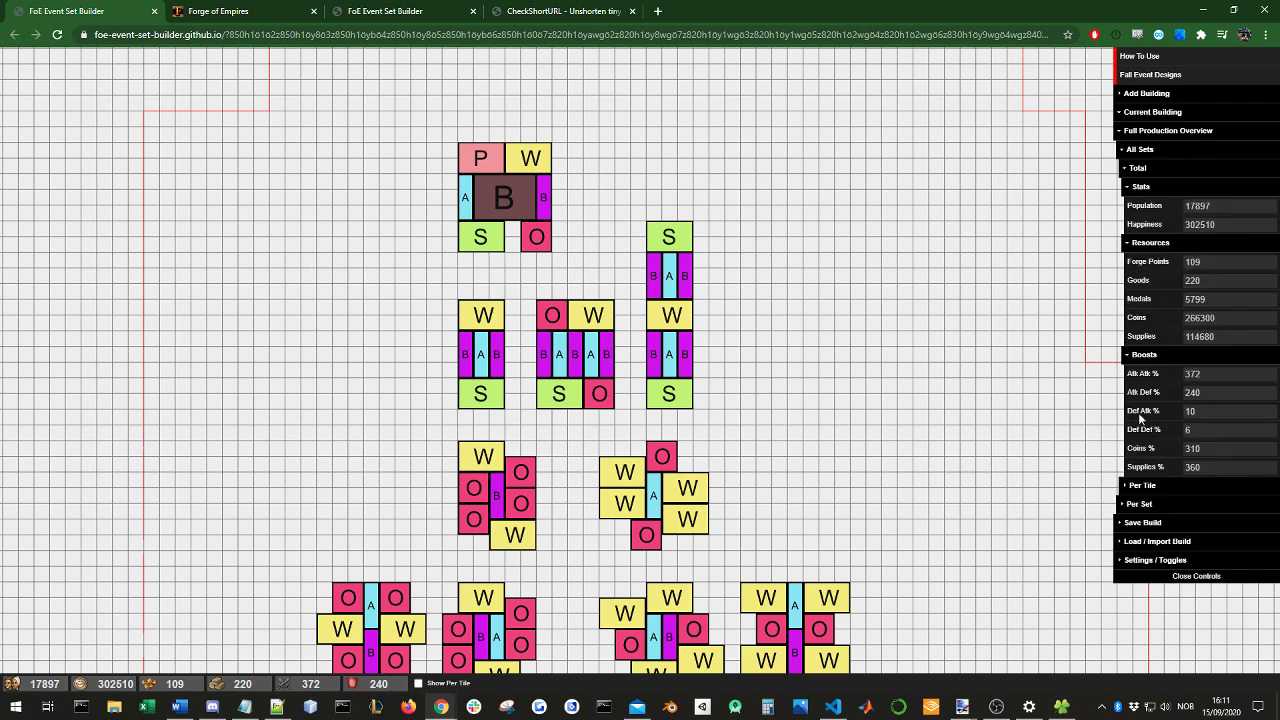
{"action": "left_click", "coordinate": [1136, 168]}
{"action": "left_click", "coordinate": [1160, 150]}
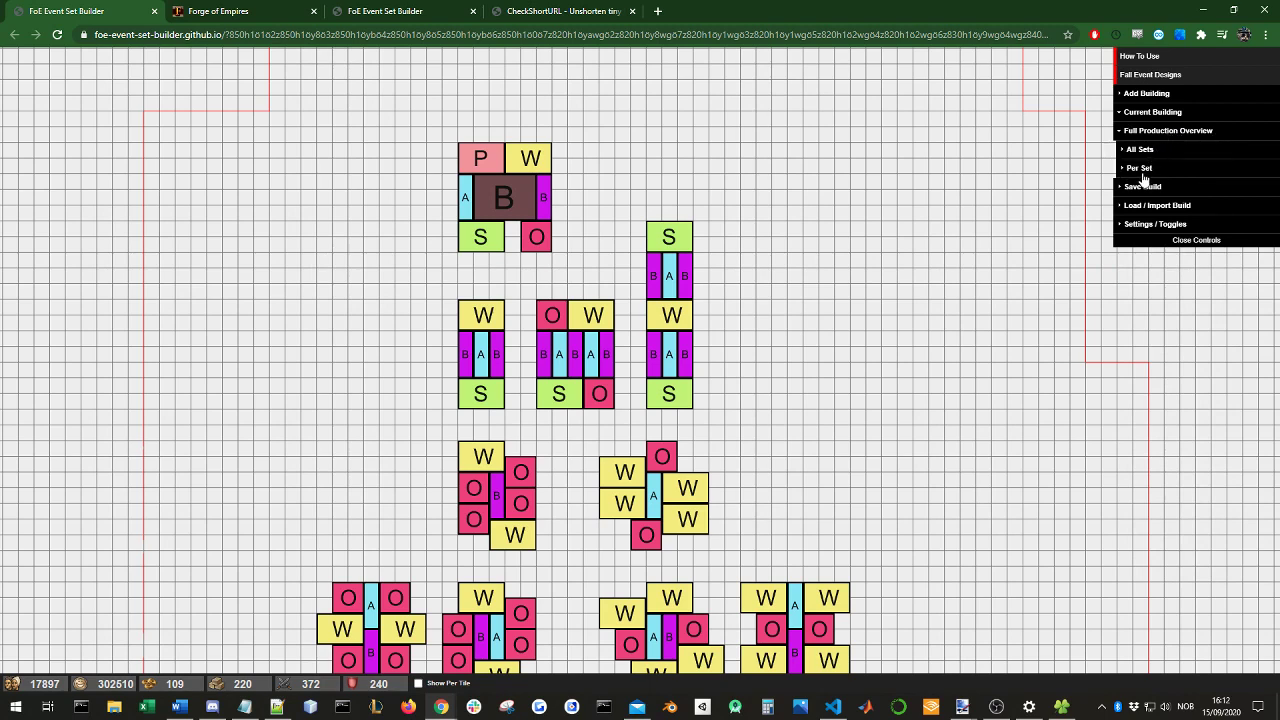
{"action": "left_click", "coordinate": [1147, 150]}
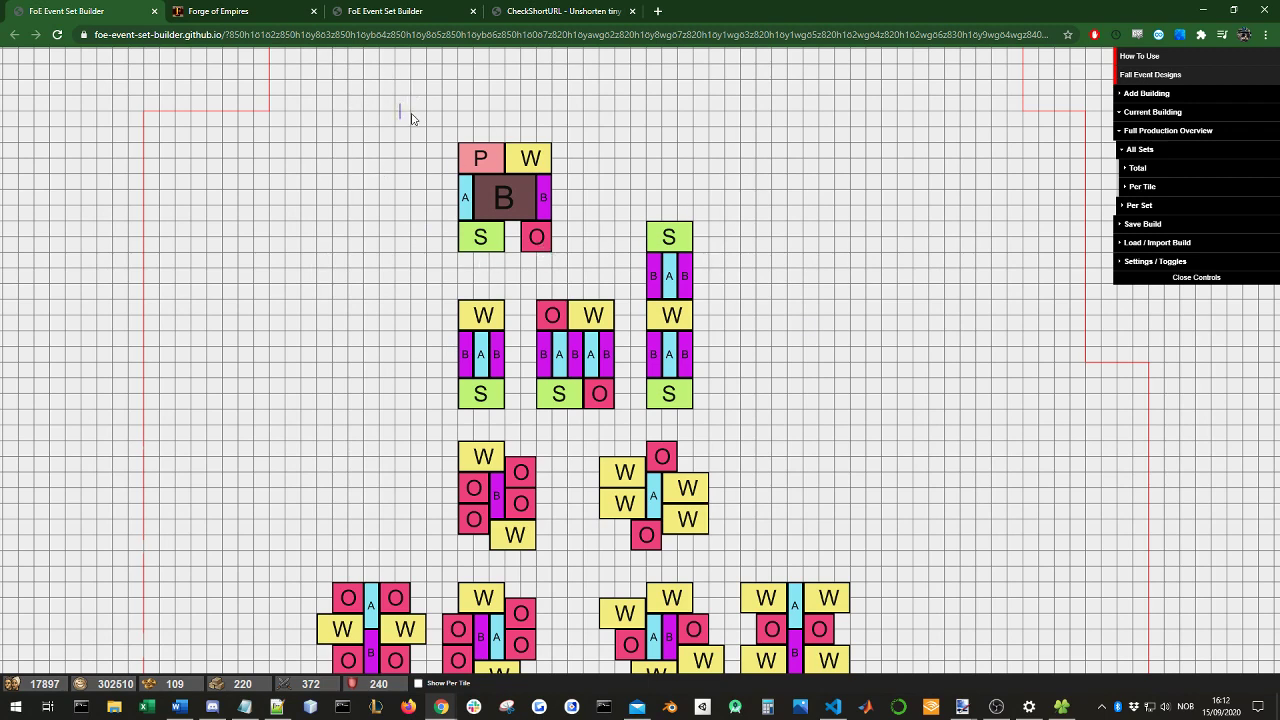
{"action": "left_click_drag", "start_coordinate": [399, 109], "coordinate": [811, 371]}
Step: Expand Per Set, choose CherryGarden, and highlight its buildings on the grid
{"action": "left_click", "coordinate": [1147, 207]}
{"action": "left_click", "coordinate": [1220, 225]}
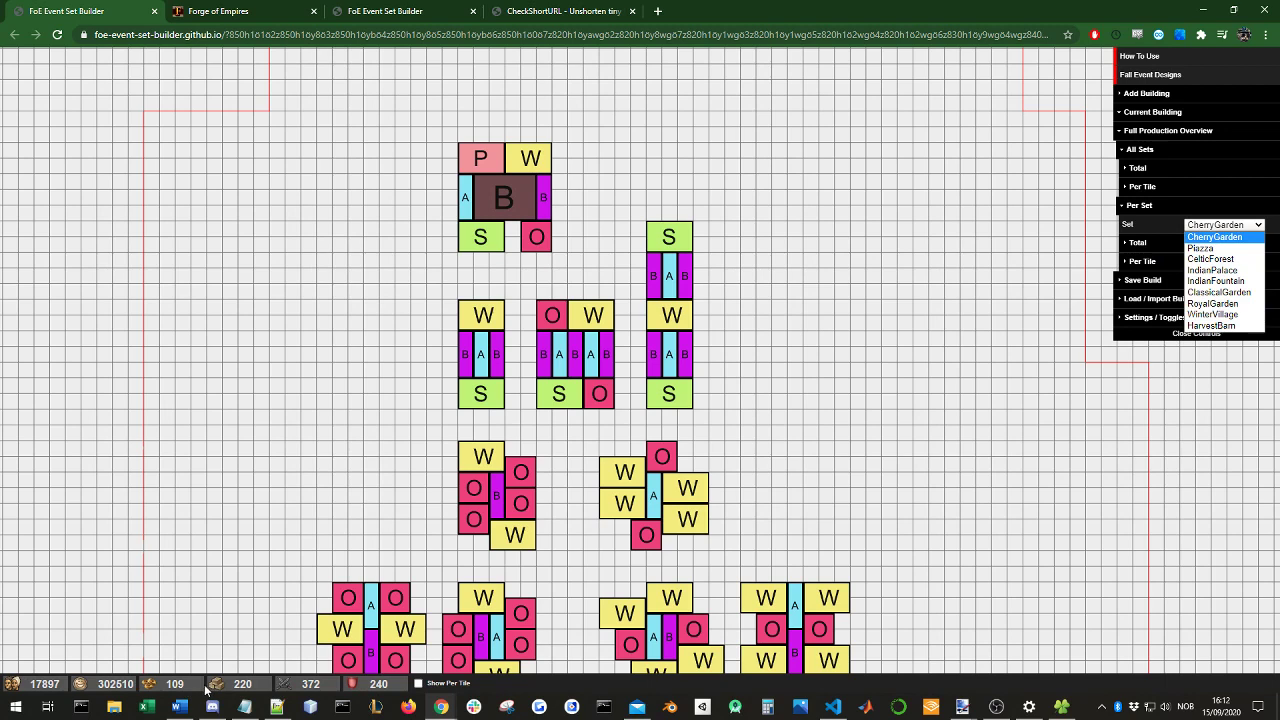
{"action": "left_click", "coordinate": [640, 203]}
{"action": "left_click", "coordinate": [669, 237]}
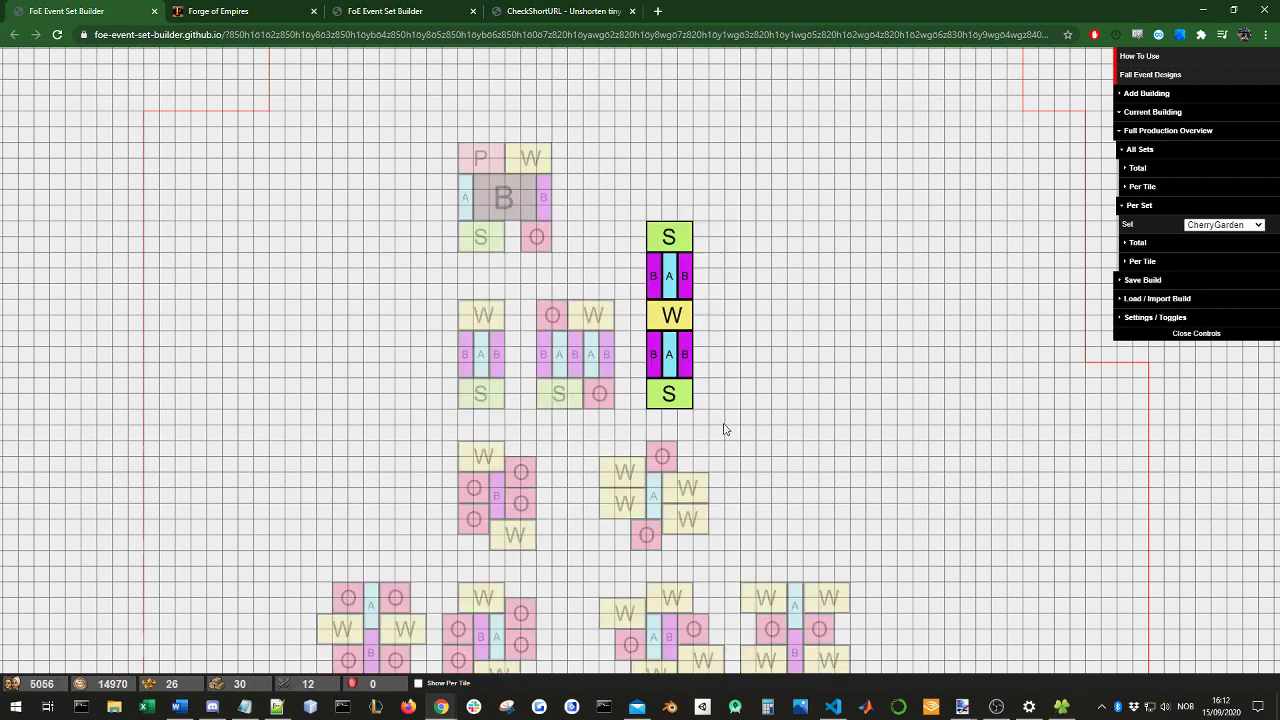
{"action": "left_click", "coordinate": [1061, 267]}
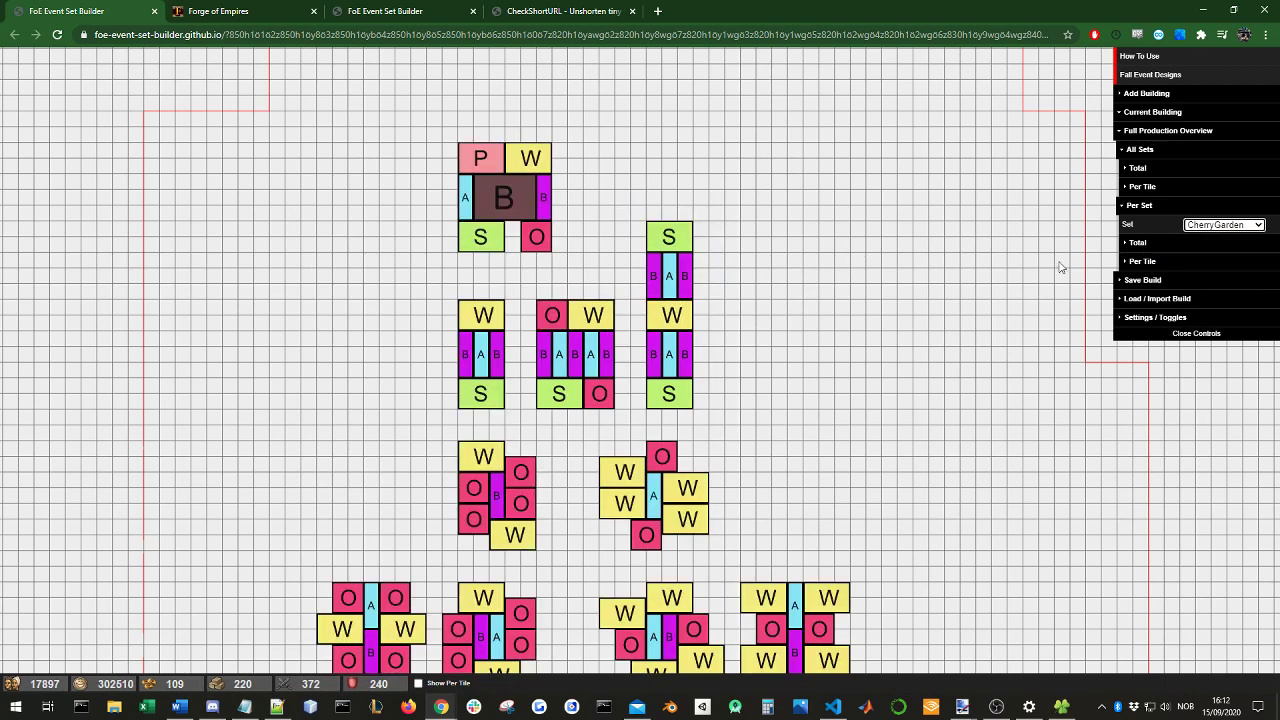
Step: Reopen Per Set, view the event set list, and collapse Per Set
{"action": "left_click", "coordinate": [1139, 212]}
{"action": "left_click", "coordinate": [1139, 212]}
{"action": "left_click", "coordinate": [1145, 207]}
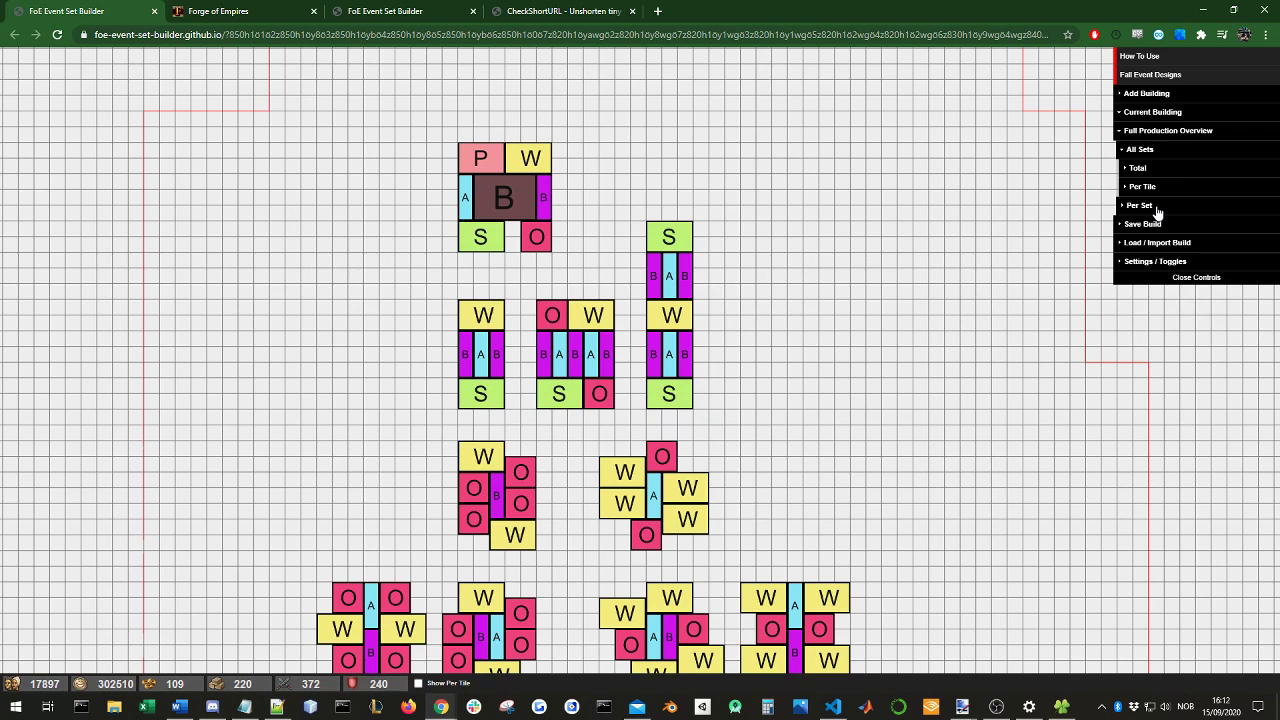
{"action": "left_click", "coordinate": [1157, 208]}
{"action": "left_click", "coordinate": [1186, 224]}
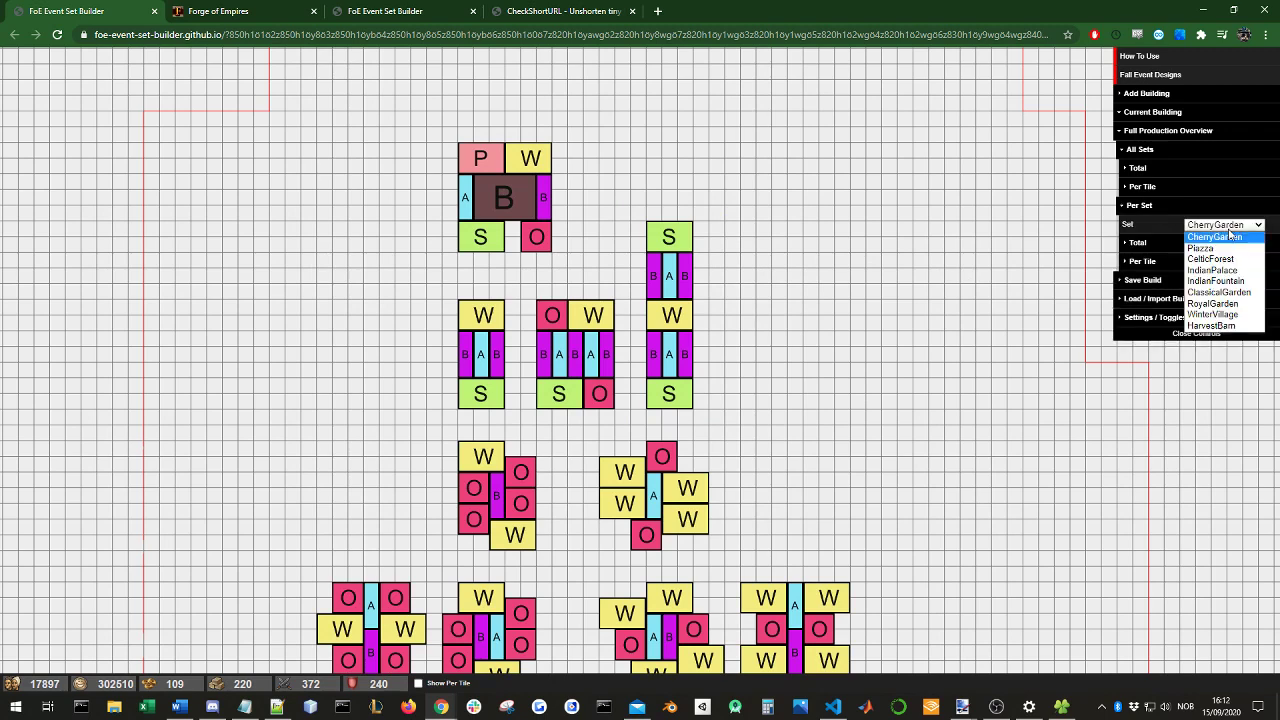
{"action": "left_click", "coordinate": [1181, 218]}
{"action": "left_click", "coordinate": [1179, 210]}
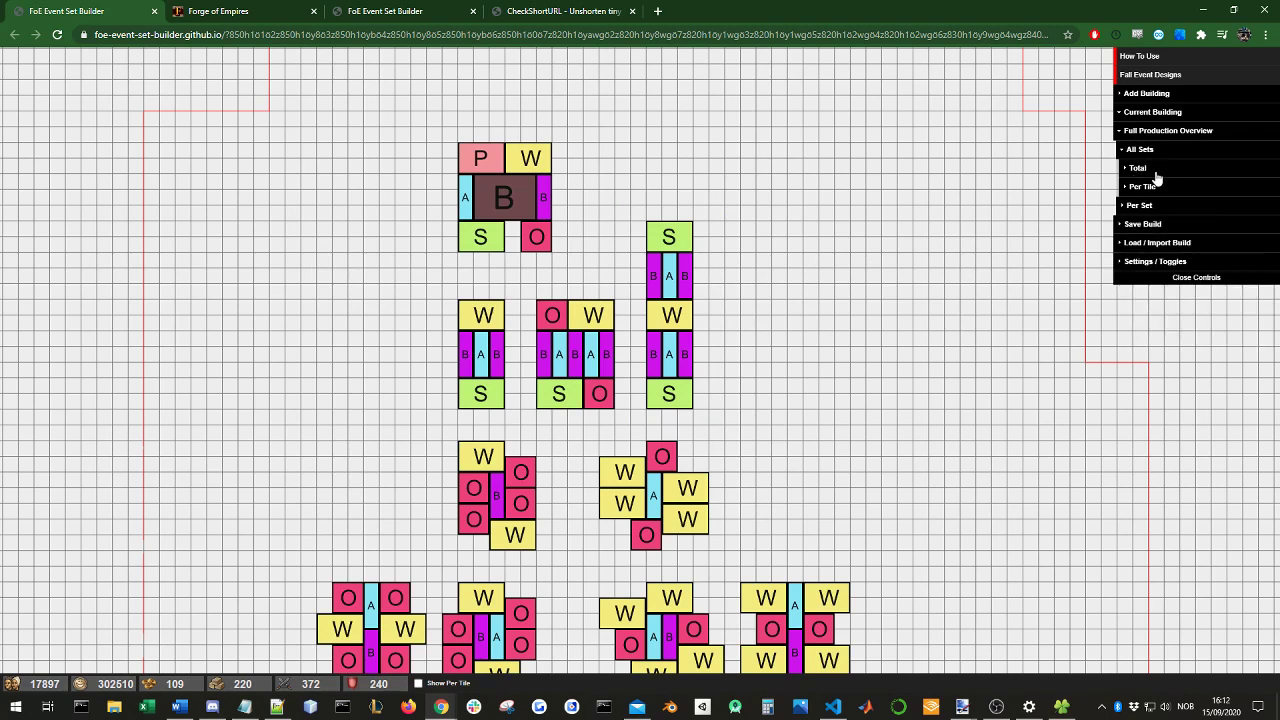
Step: Box-select the tall right-hand set for totals of 5056 population, 14970 happiness, 26 FP, 30 goods
{"action": "left_click", "coordinate": [1155, 172]}
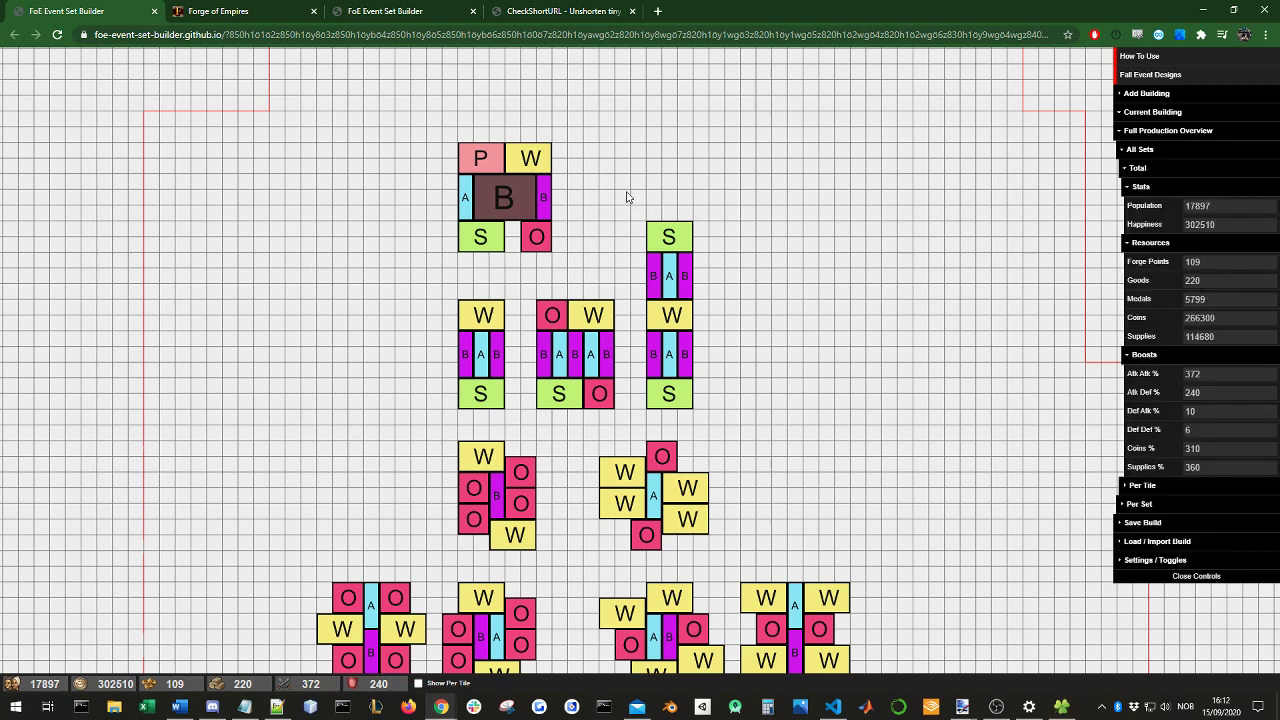
{"action": "left_click_drag", "start_coordinate": [626, 194], "coordinate": [742, 428]}
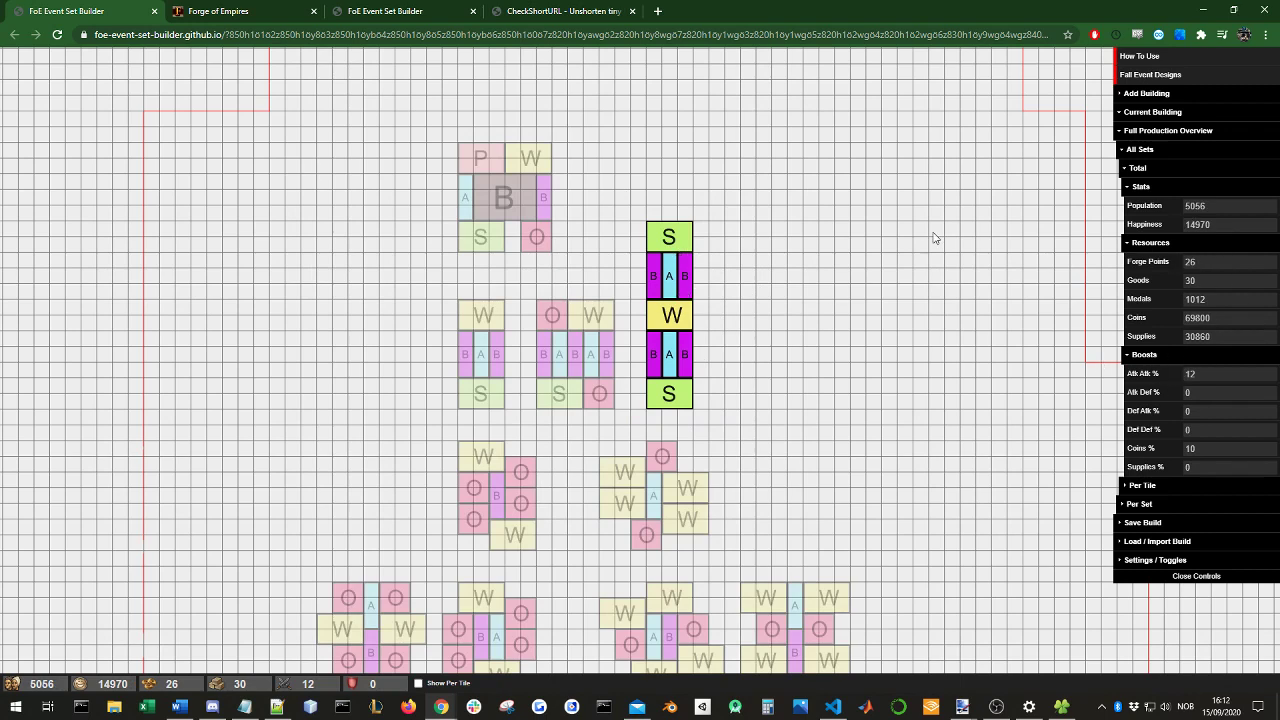
{"action": "left_click", "coordinate": [1146, 188]}
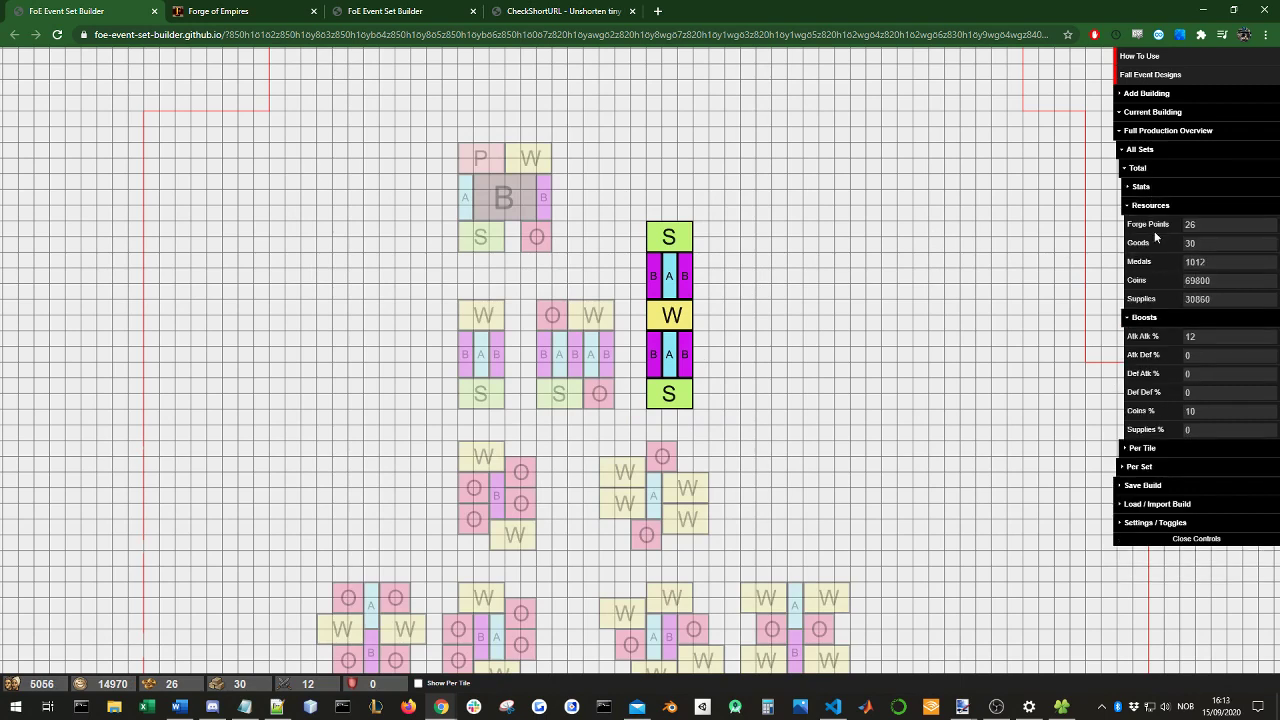
{"action": "left_click", "coordinate": [1145, 318]}
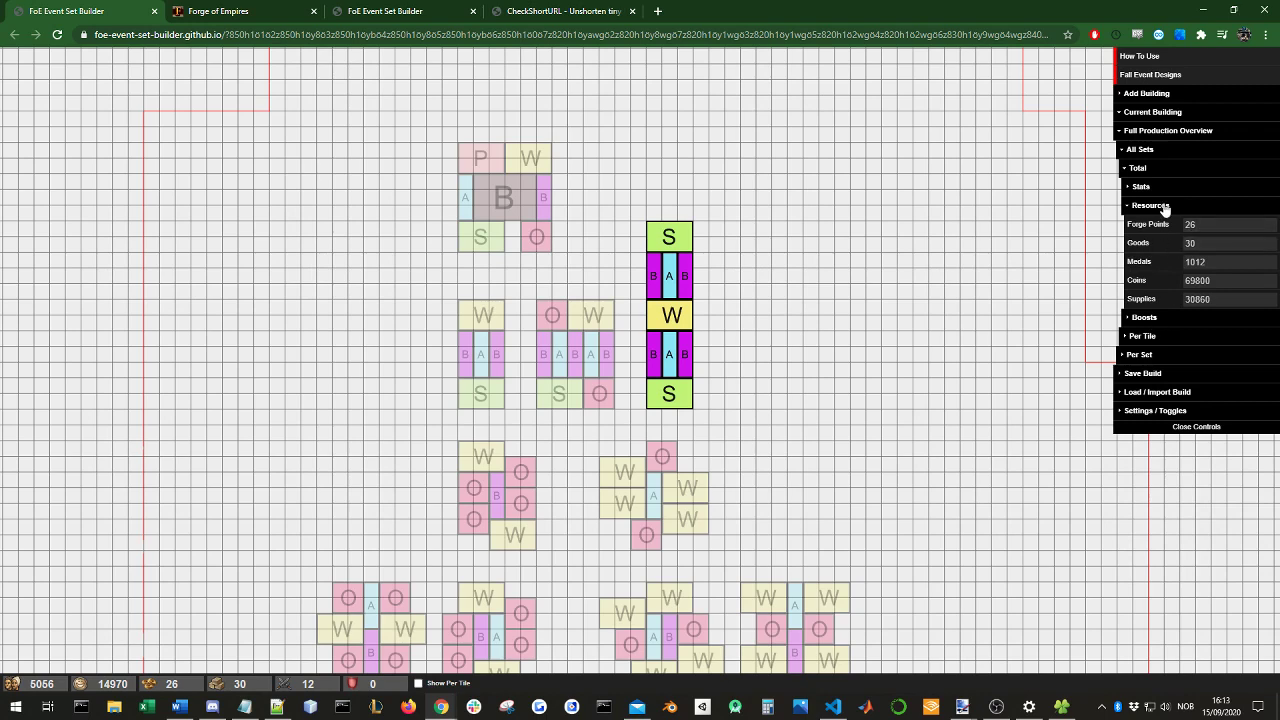
{"action": "left_click", "coordinate": [1132, 170]}
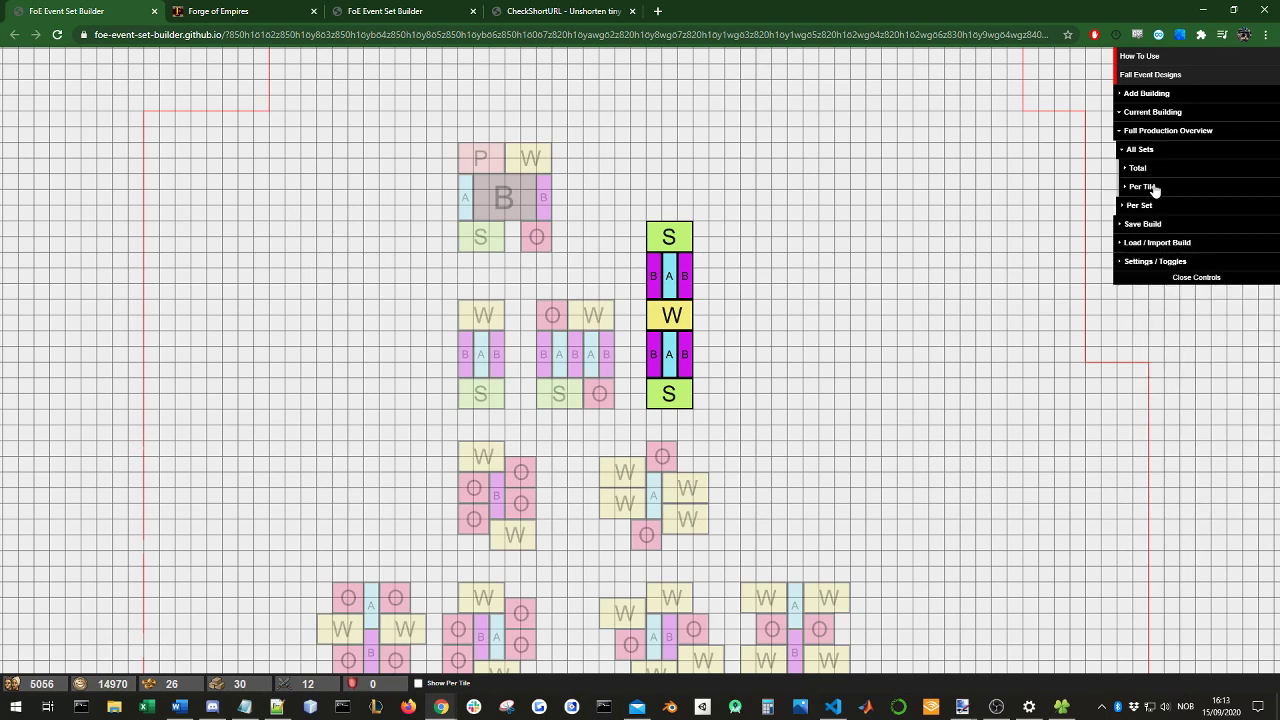
Step: Select the top P-W-B-S-O set and compare its per-tile output with 2 versus 0 road tiles
{"action": "left_click", "coordinate": [1173, 188]}
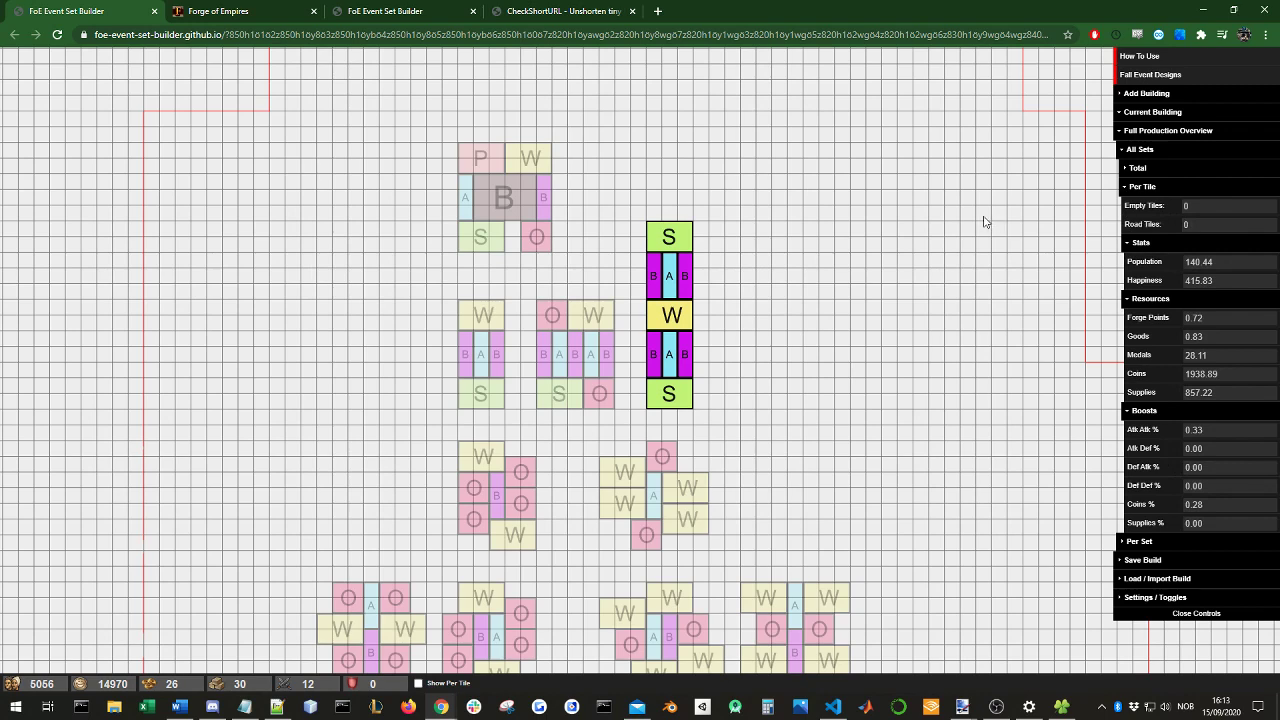
{"action": "left_click_drag", "start_coordinate": [430, 112], "coordinate": [587, 264]}
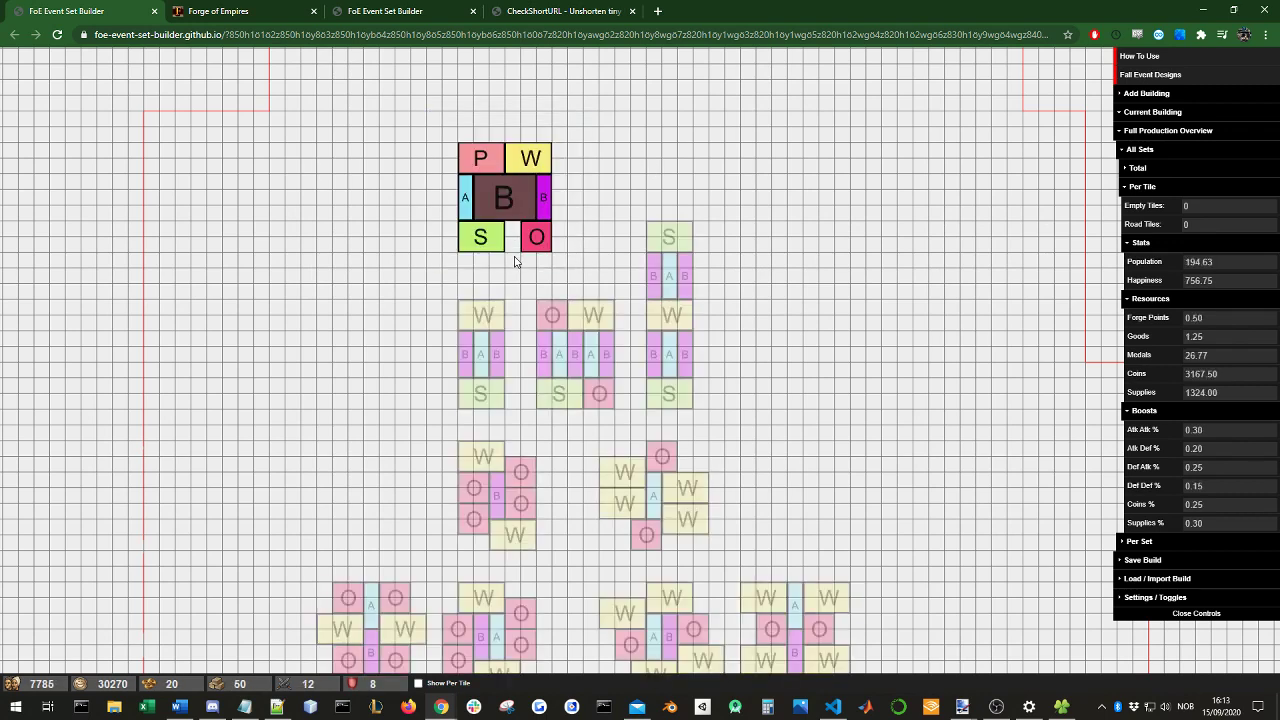
{"action": "left_click", "coordinate": [1206, 224]}
{"action": "type", "text": "2"}
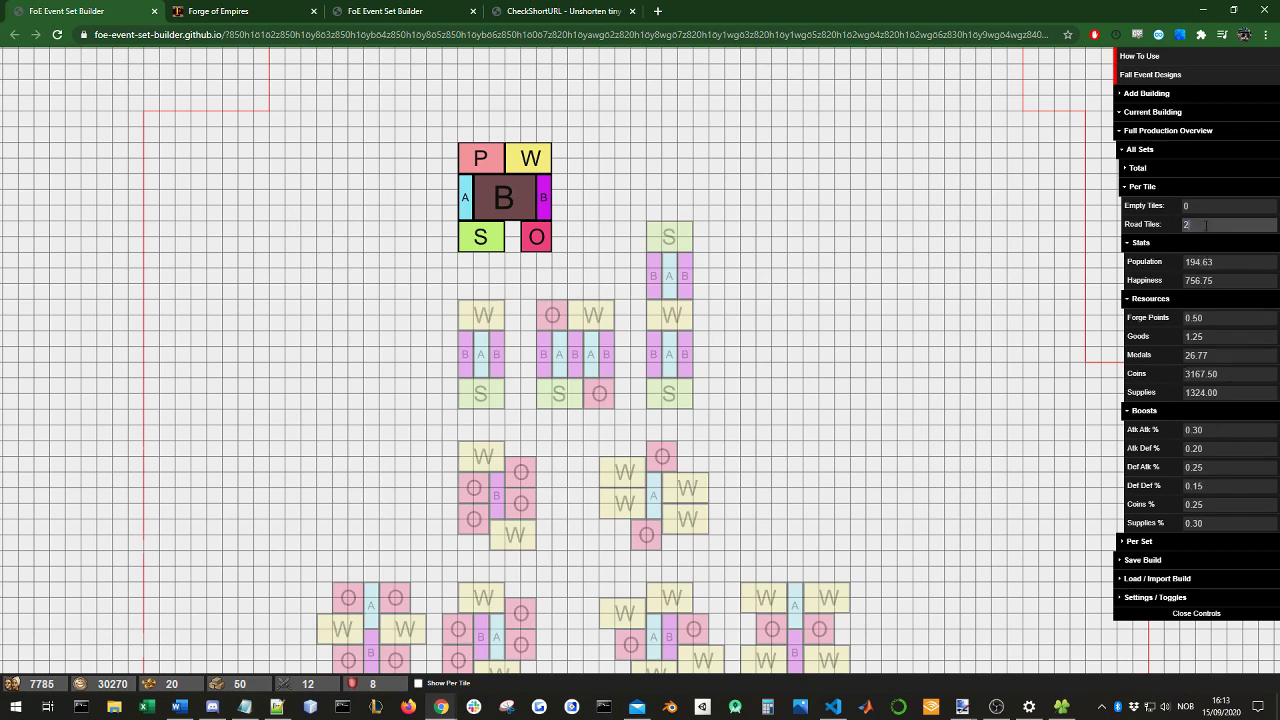
{"action": "key", "text": "Return"}
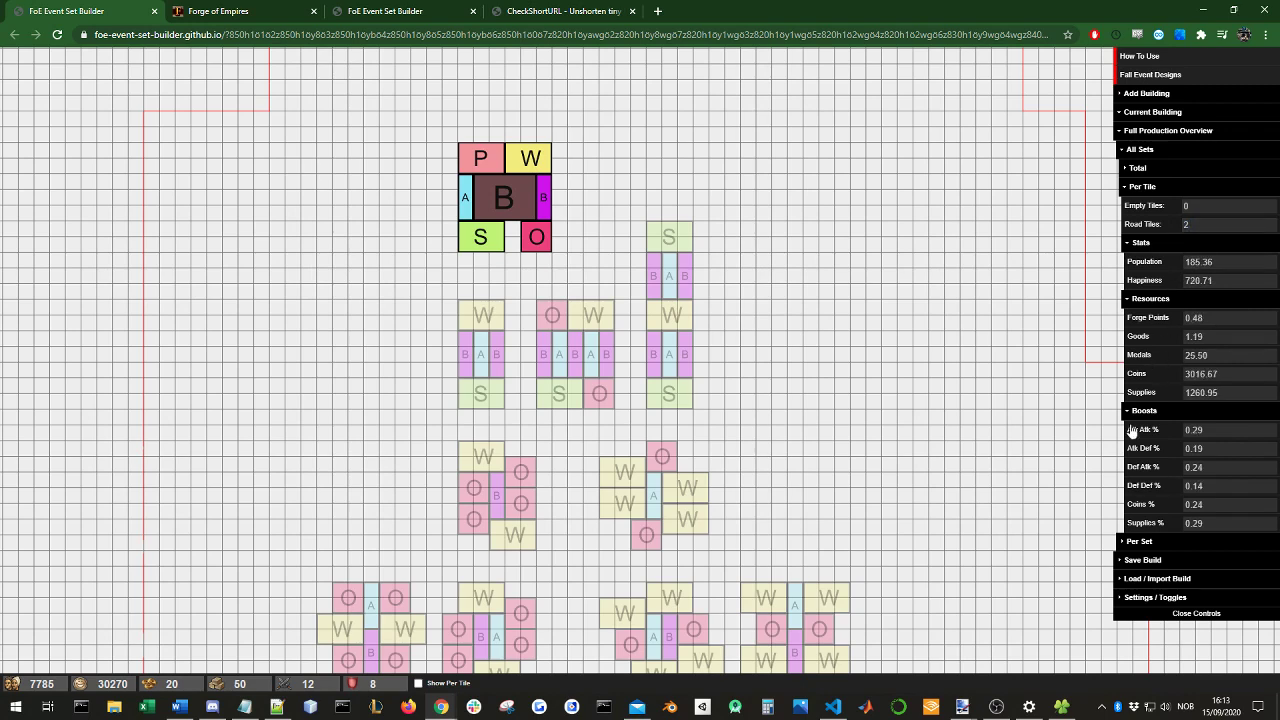
{"action": "left_click", "coordinate": [1198, 228]}
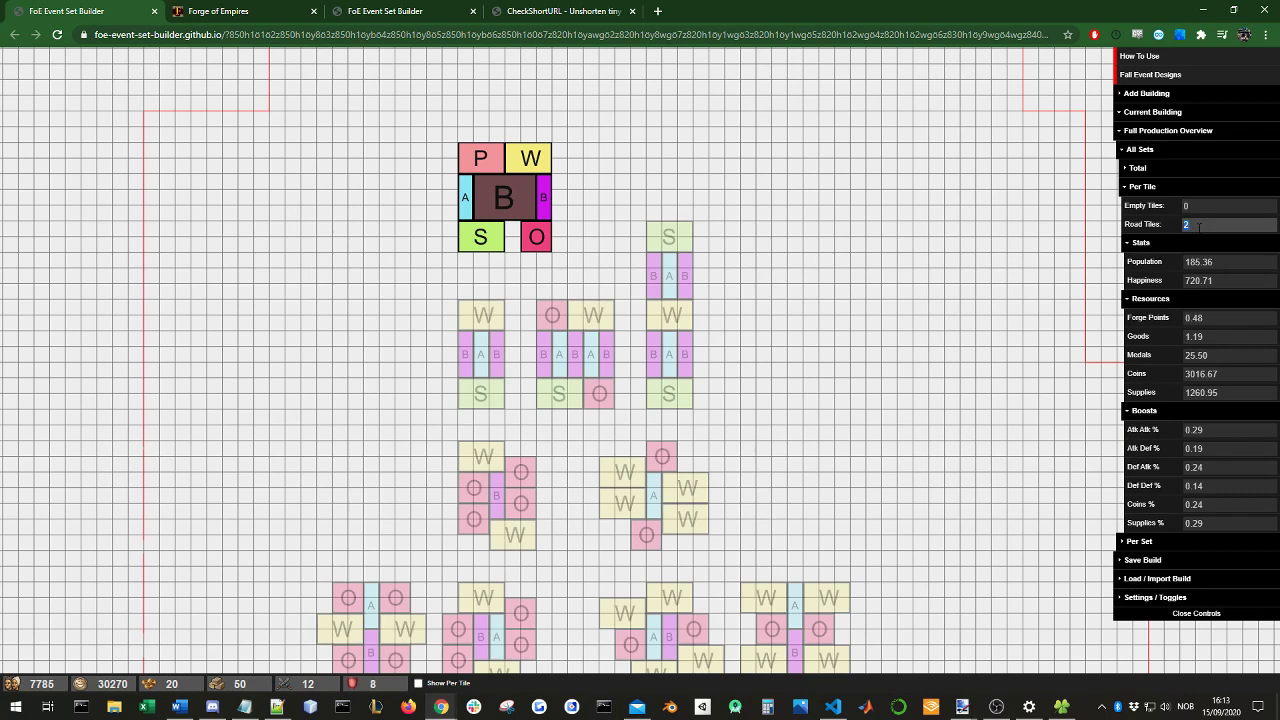
{"action": "key", "text": "Return"}
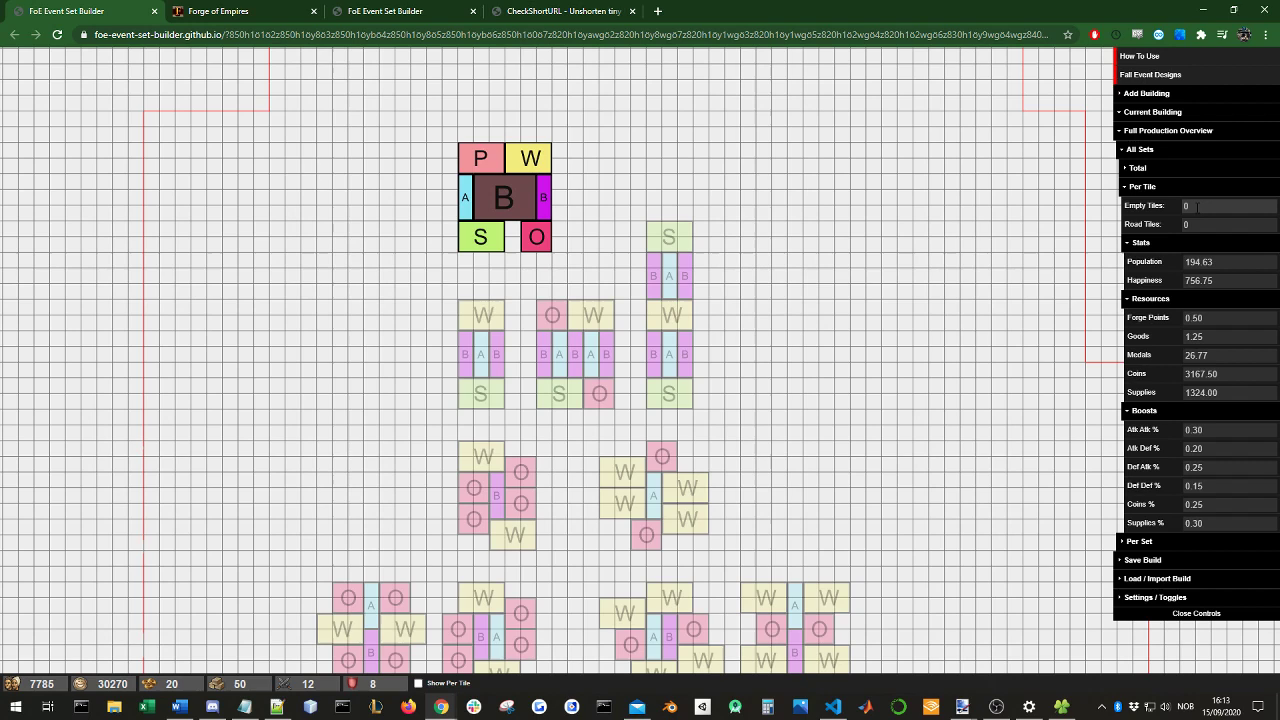
{"action": "left_click", "coordinate": [1143, 188]}
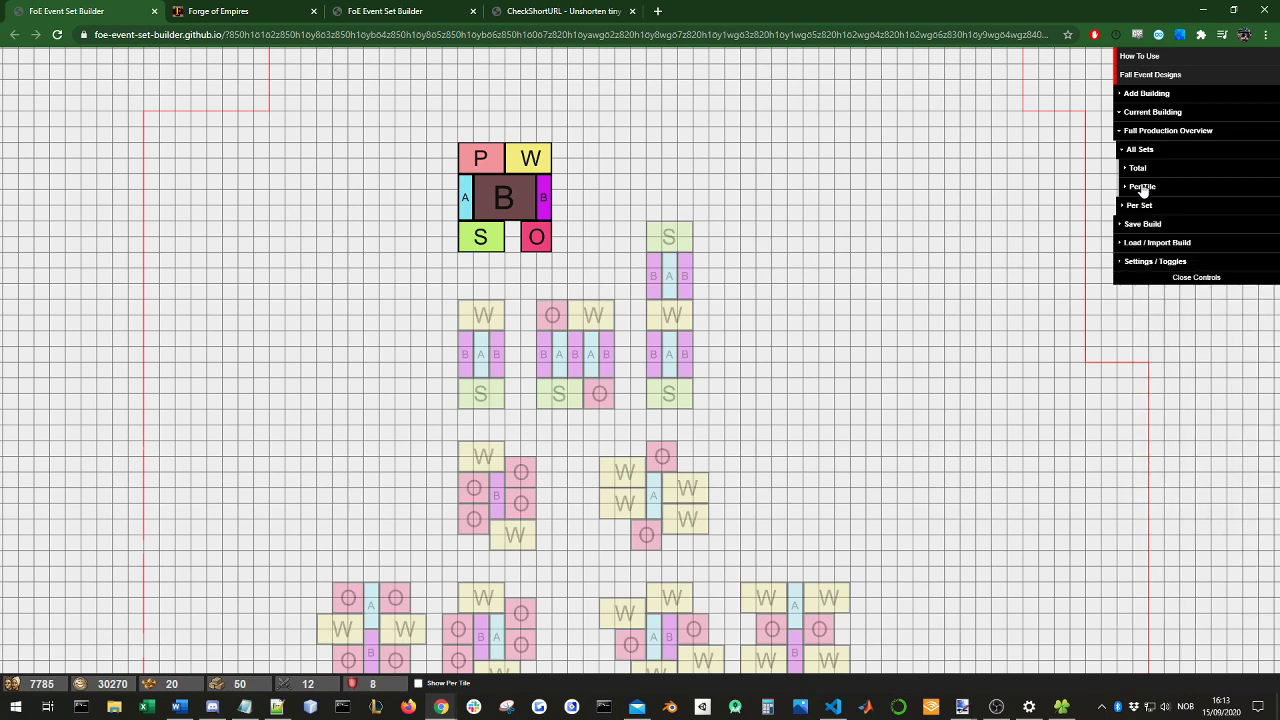
Step: Expand Save Build and Load / Import Build, save the build, and select its String field
{"action": "left_click", "coordinate": [1167, 132]}
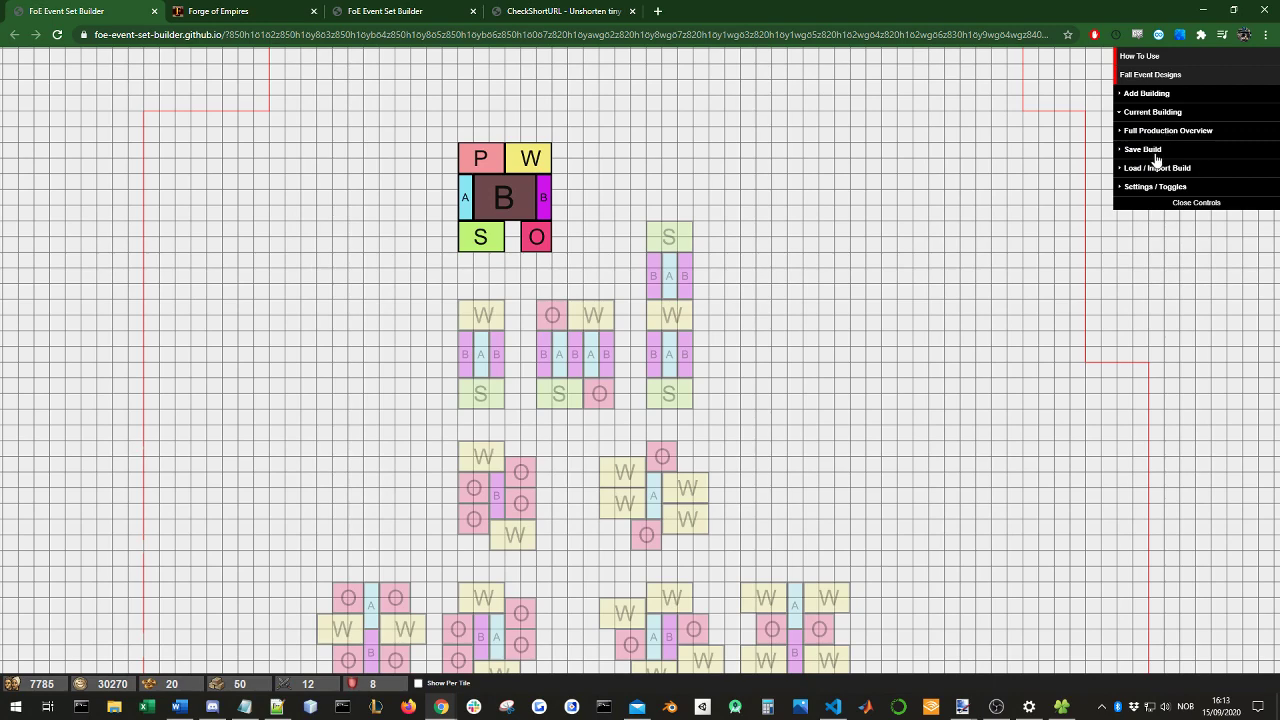
{"action": "left_click", "coordinate": [1143, 152]}
{"action": "left_click", "coordinate": [1168, 244]}
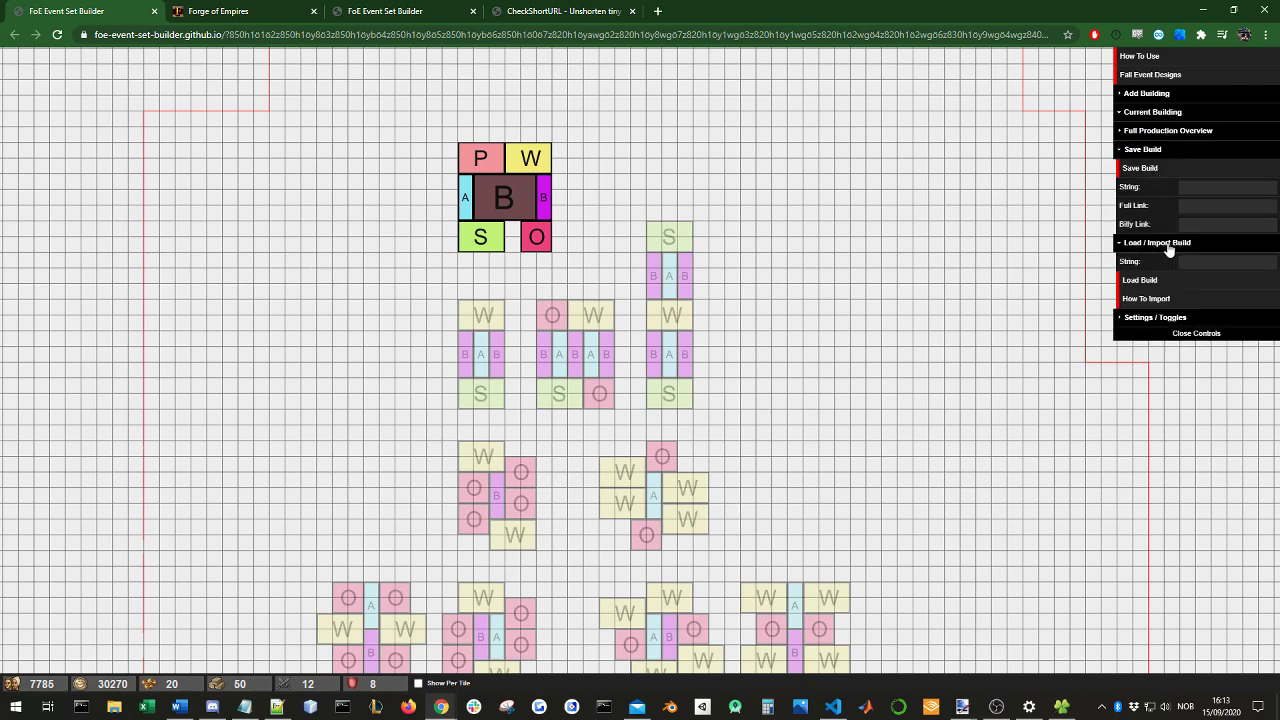
{"action": "scroll", "coordinate": [798, 453], "scroll_direction": "down", "scroll_amount": 1}
{"action": "left_click_drag", "start_coordinate": [791, 457], "coordinate": [783, 389]}
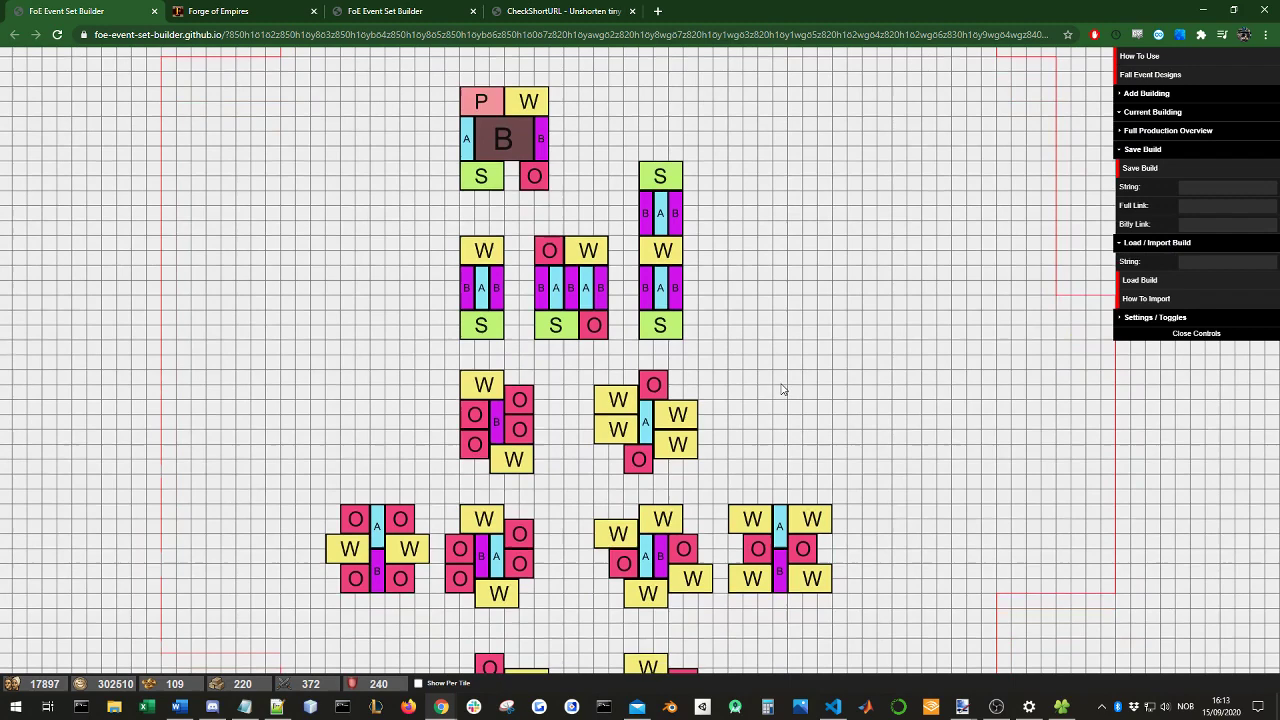
{"action": "left_click", "coordinate": [1140, 167]}
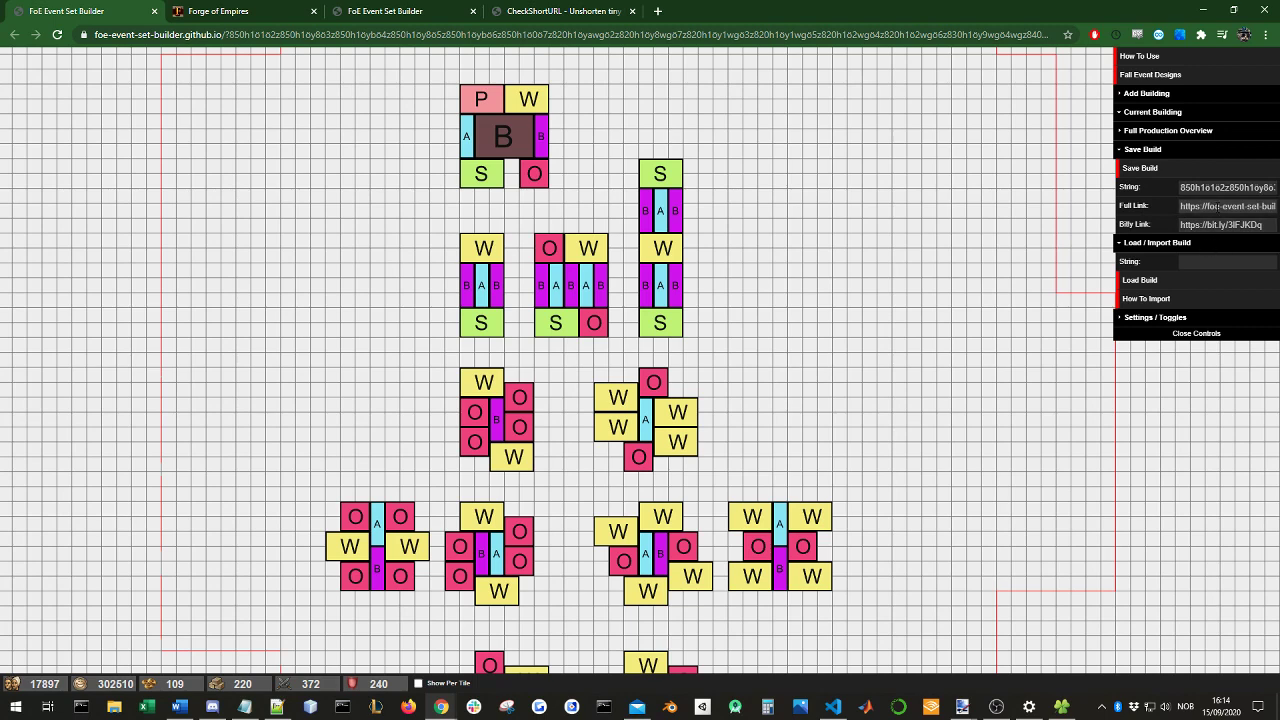
{"action": "left_click", "coordinate": [1200, 187]}
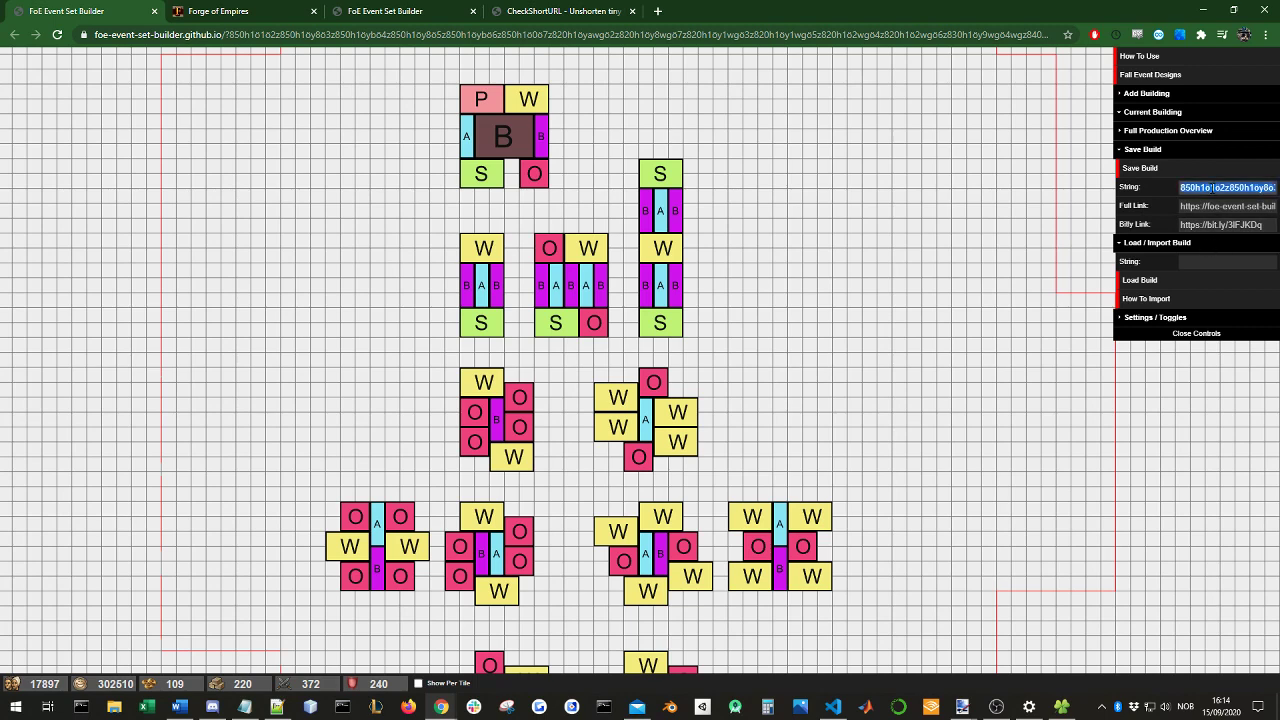
Step: Paste the build string and the Full Link into Notepad
{"action": "left_click", "coordinate": [244, 706]}
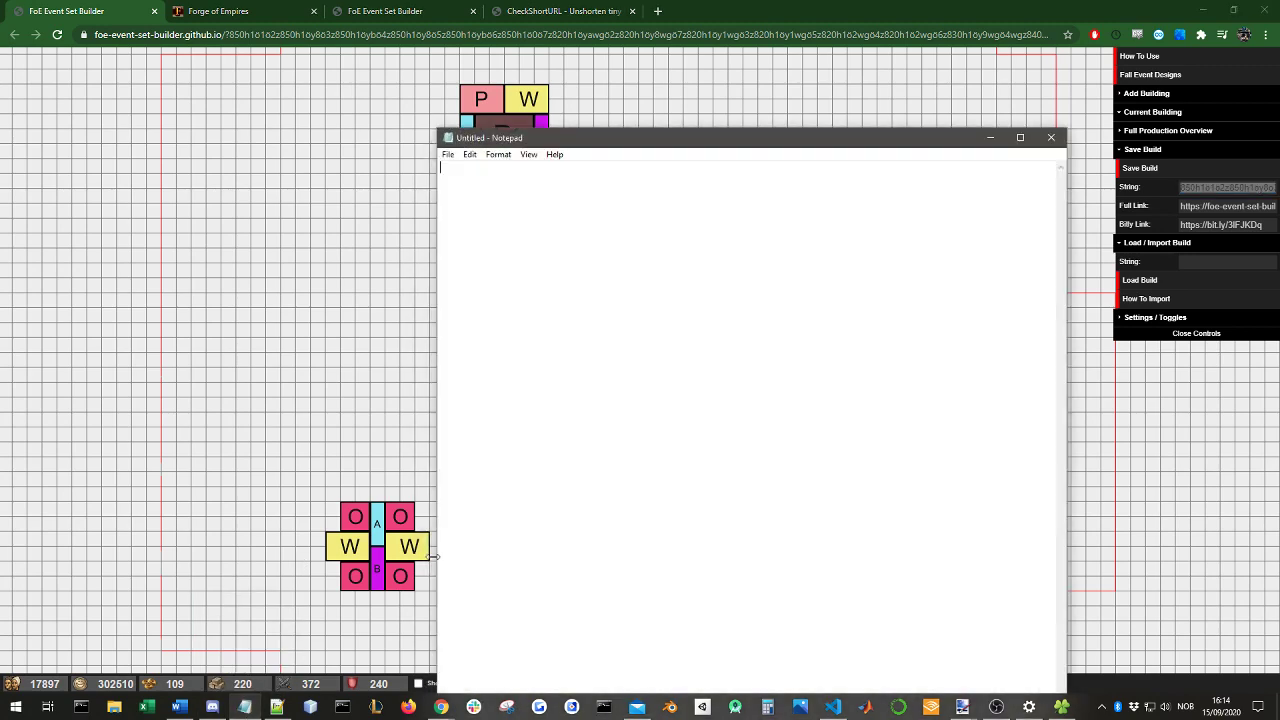
{"action": "key", "text": "ctrl+v"}
{"action": "left_click_drag", "start_coordinate": [671, 398], "coordinate": [409, 218]}
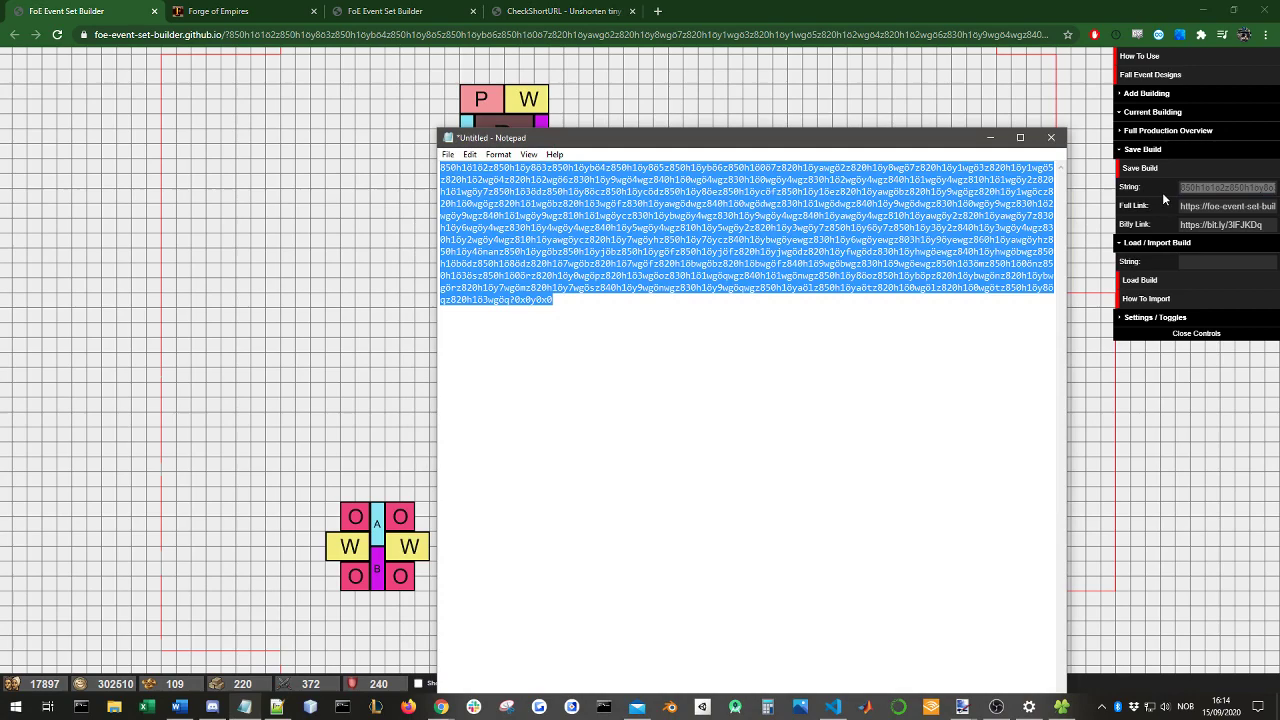
{"action": "left_click", "coordinate": [1222, 206]}
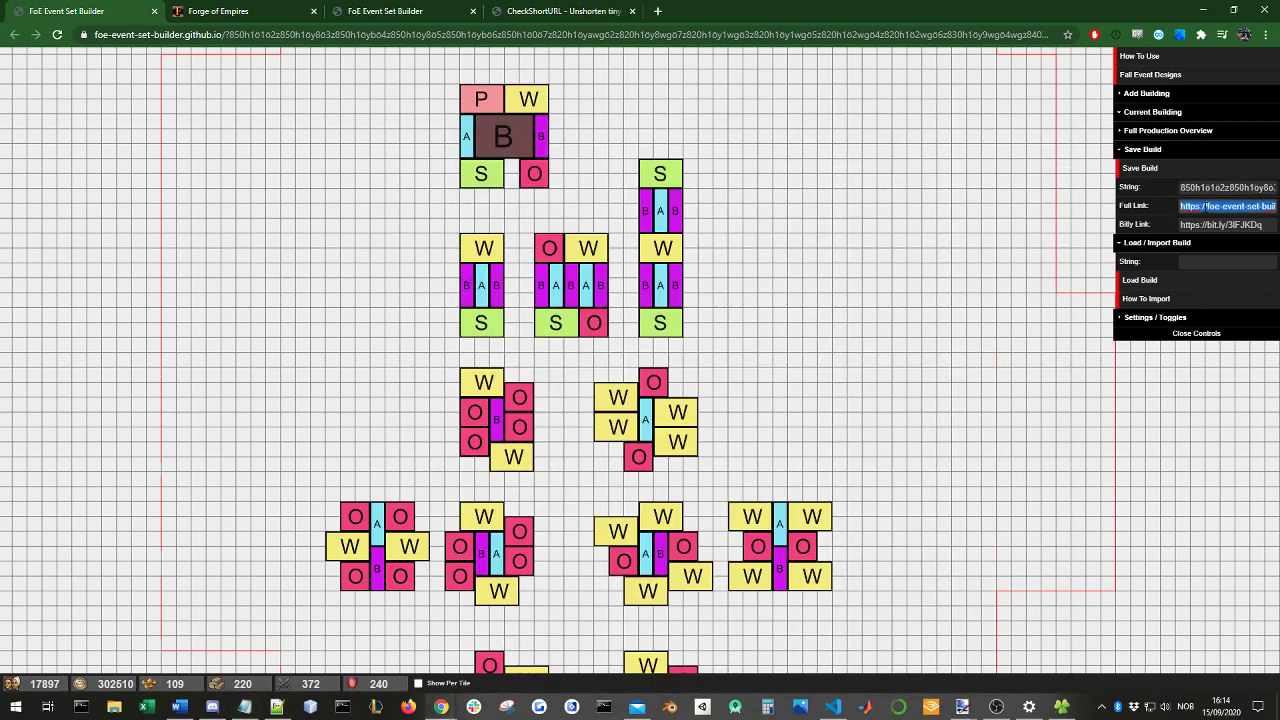
{"action": "left_click", "coordinate": [244, 707]}
{"action": "left_click", "coordinate": [703, 347]}
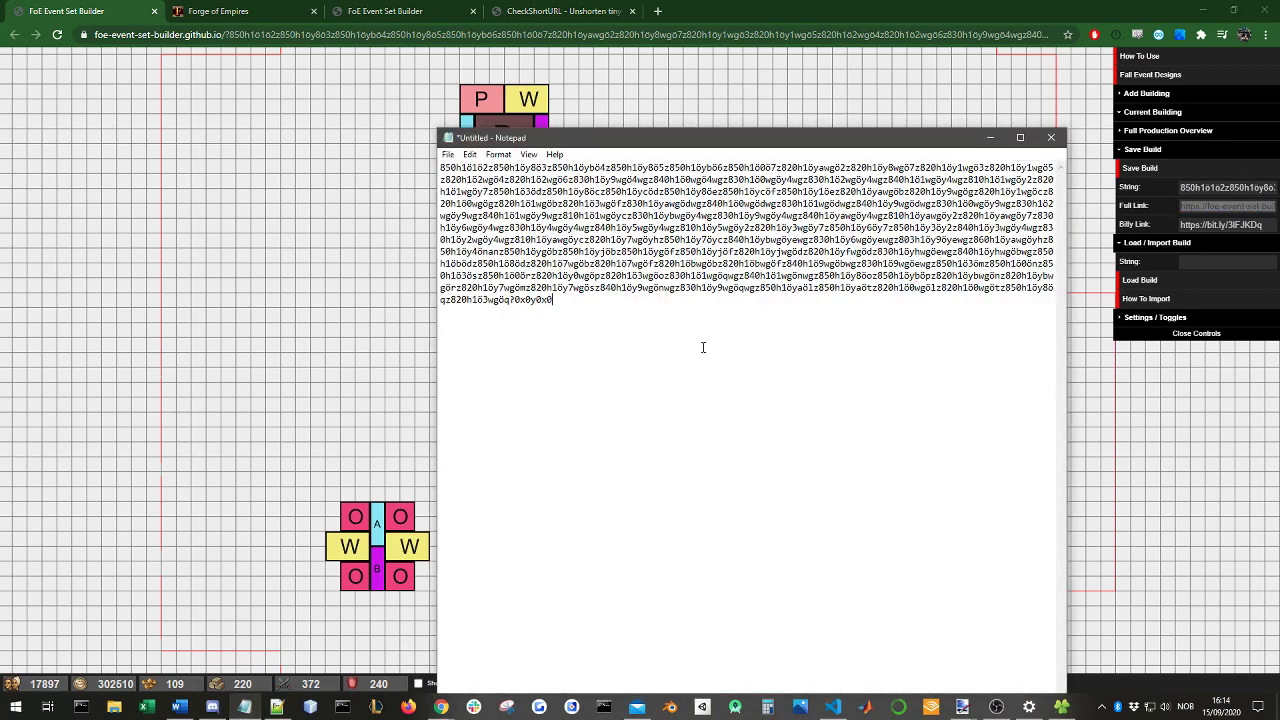
{"action": "key", "text": "ctrl+v"}
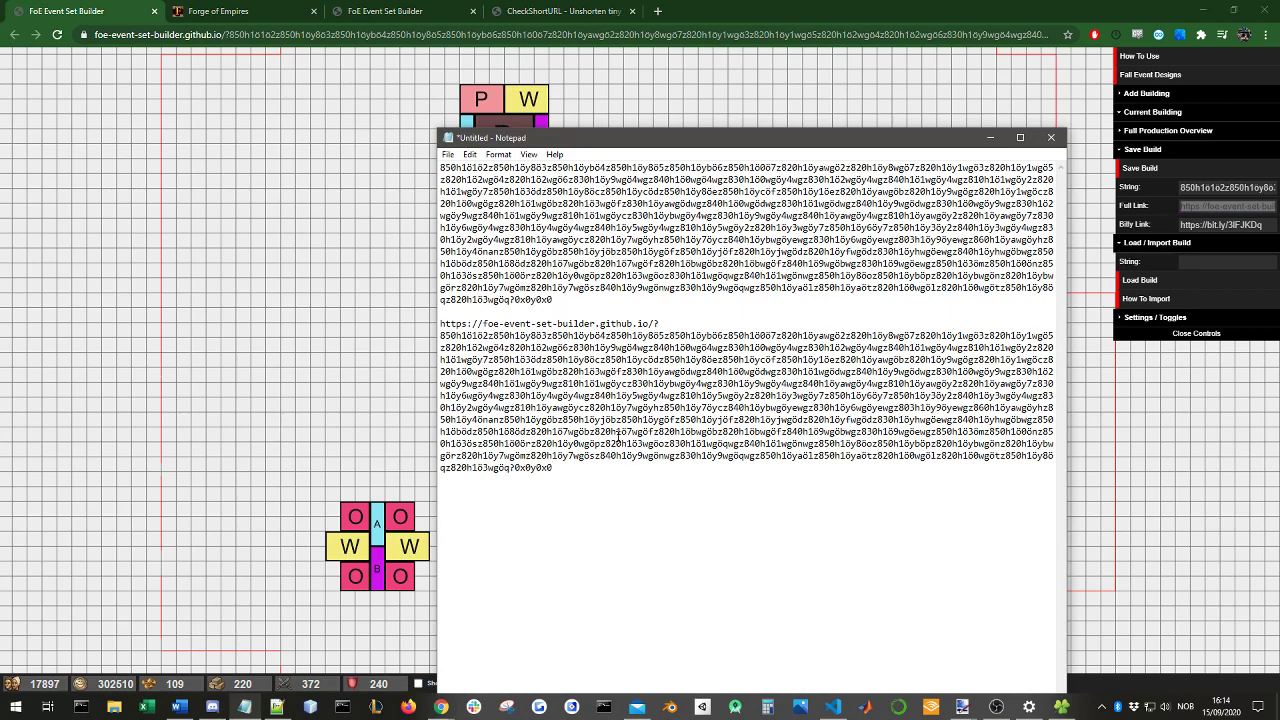
Step: Copy the builder link and load it in a new Chrome tab
{"action": "left_click_drag", "start_coordinate": [580, 471], "coordinate": [424, 327]}
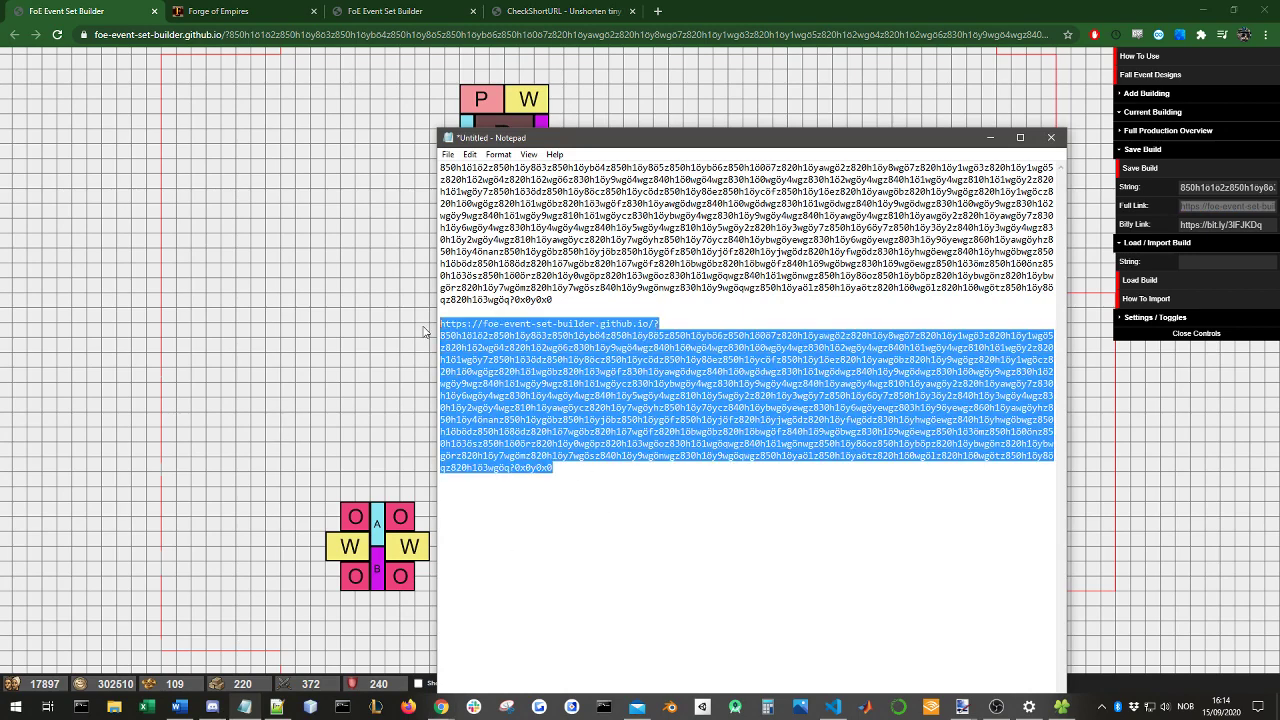
{"action": "left_click", "coordinate": [655, 10]}
{"action": "key", "text": "ctrl+v"}
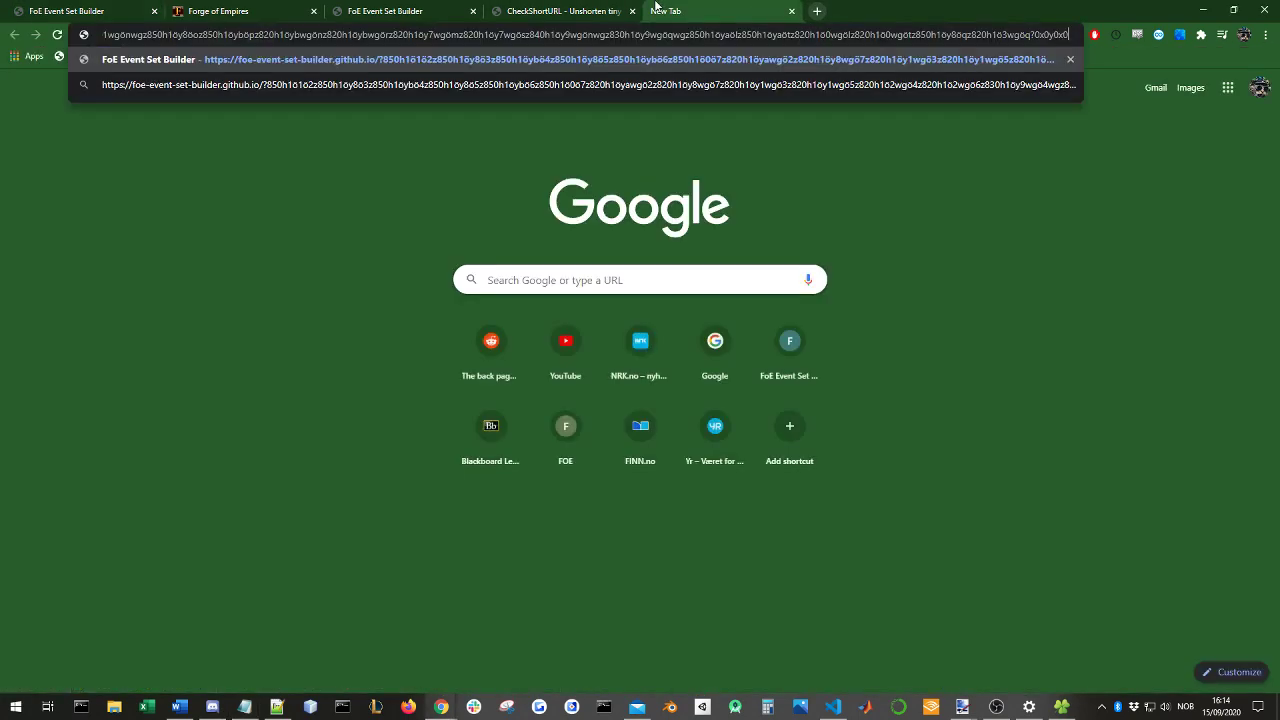
{"action": "key", "text": "Return"}
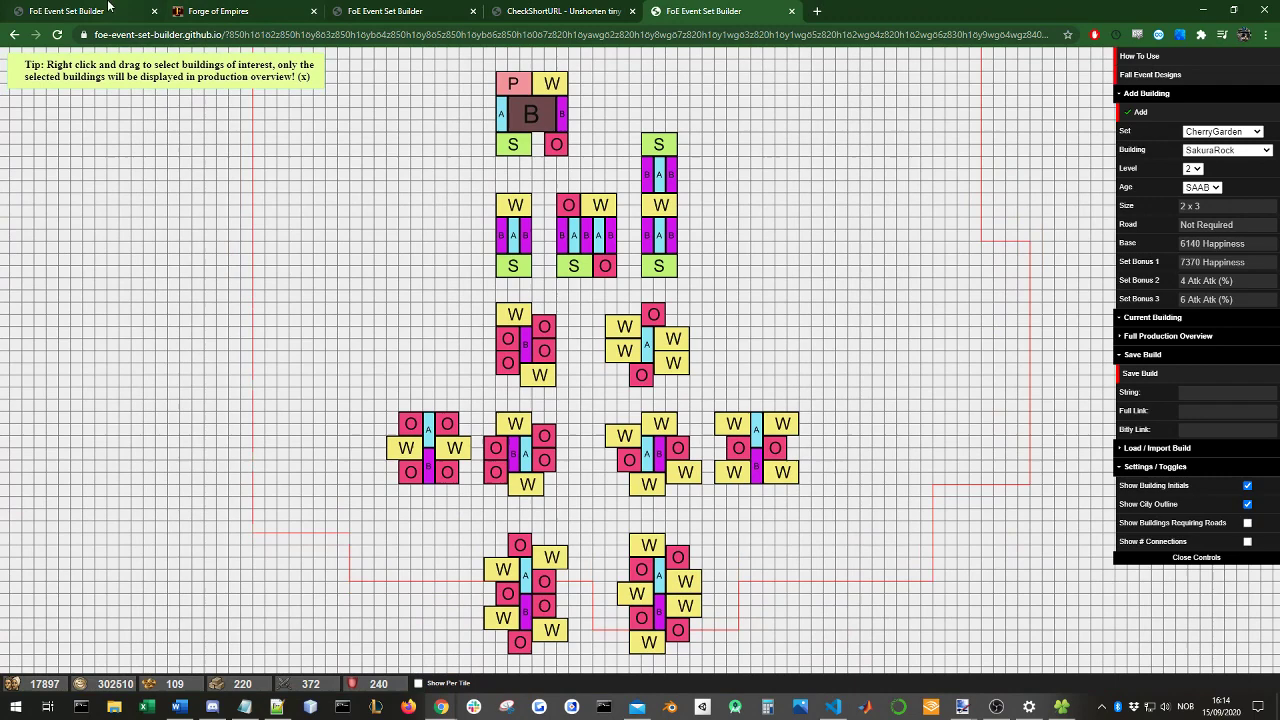
Step: On the original builder tab, select the regenerated Bitly short link and bring Notepad forward
{"action": "left_click", "coordinate": [108, 11]}
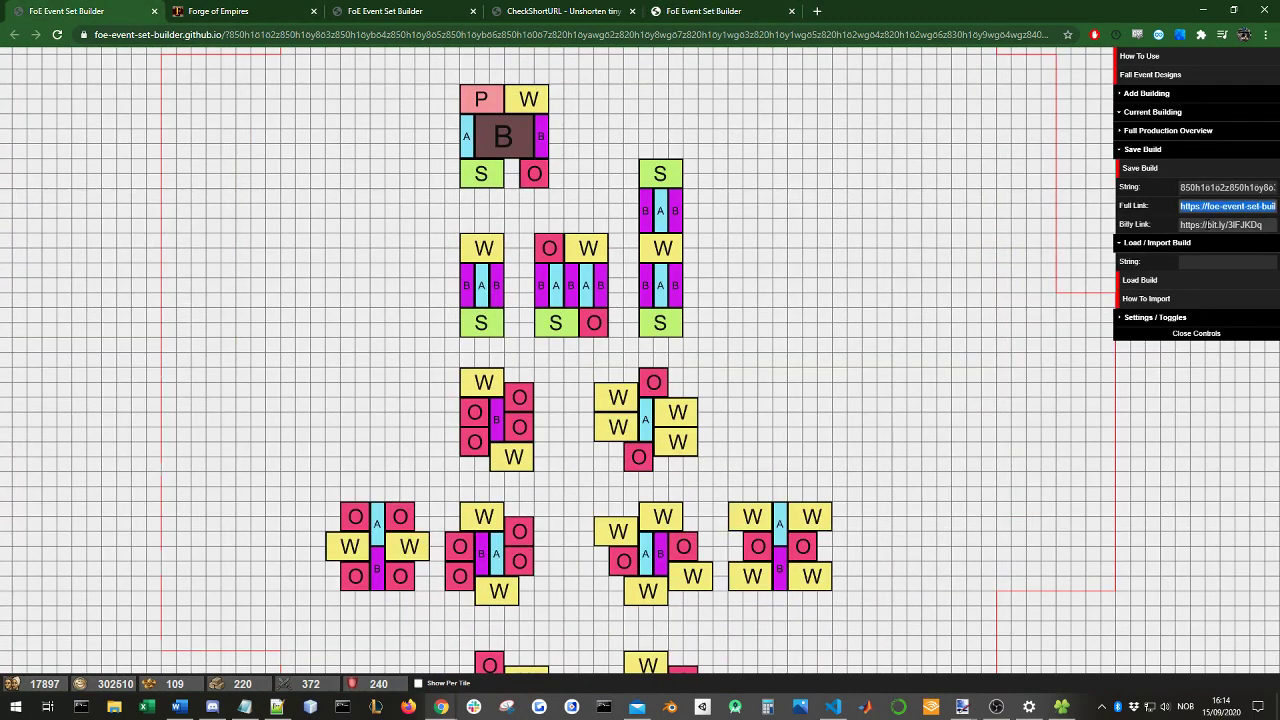
{"action": "left_click", "coordinate": [1207, 225]}
{"action": "key", "text": "ctrl+c"}
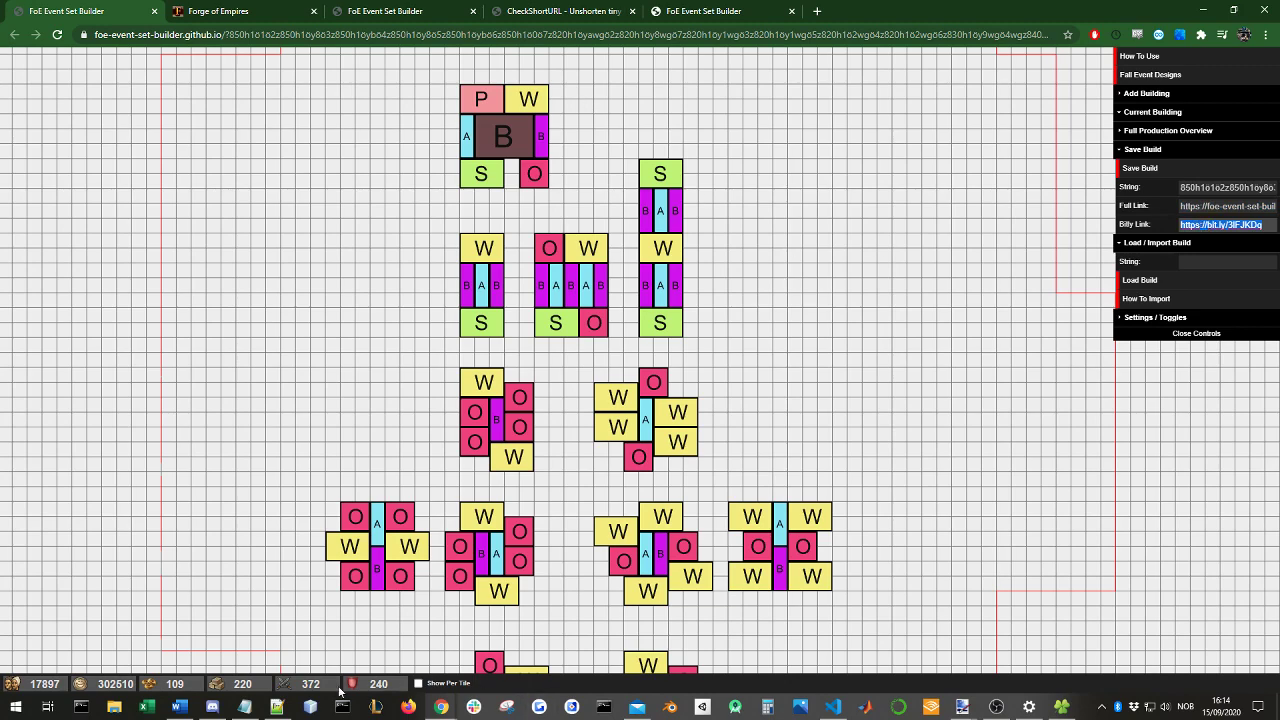
{"action": "left_click", "coordinate": [244, 707]}
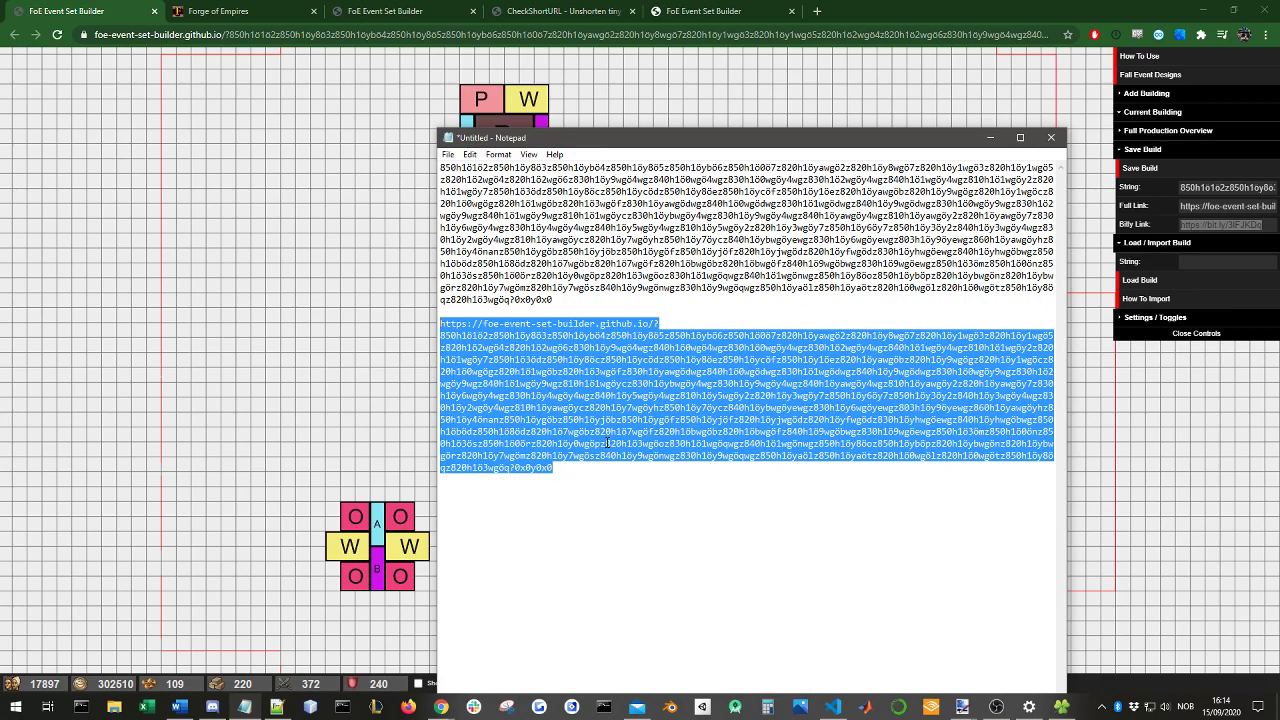
Step: Reposition Notepad, select the entire encoded build string, then return to the builder
{"action": "left_click", "coordinate": [456, 337]}
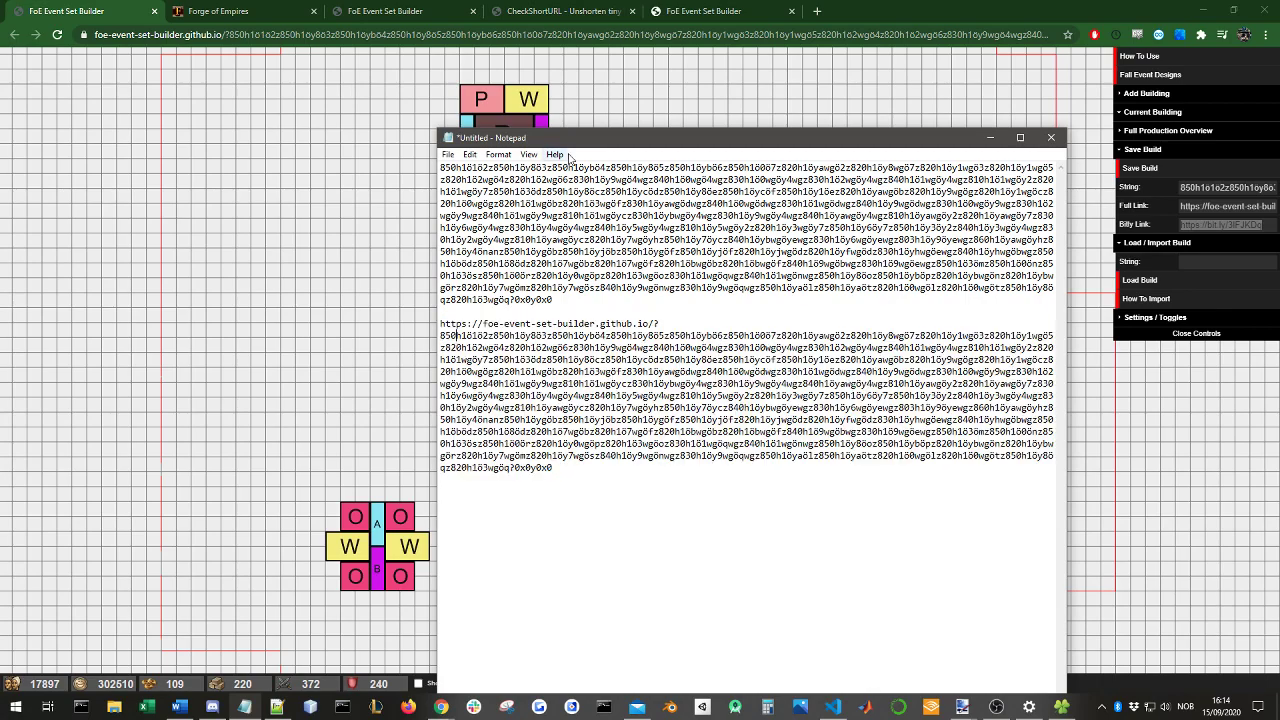
{"action": "left_click_drag", "start_coordinate": [584, 134], "coordinate": [691, 113]}
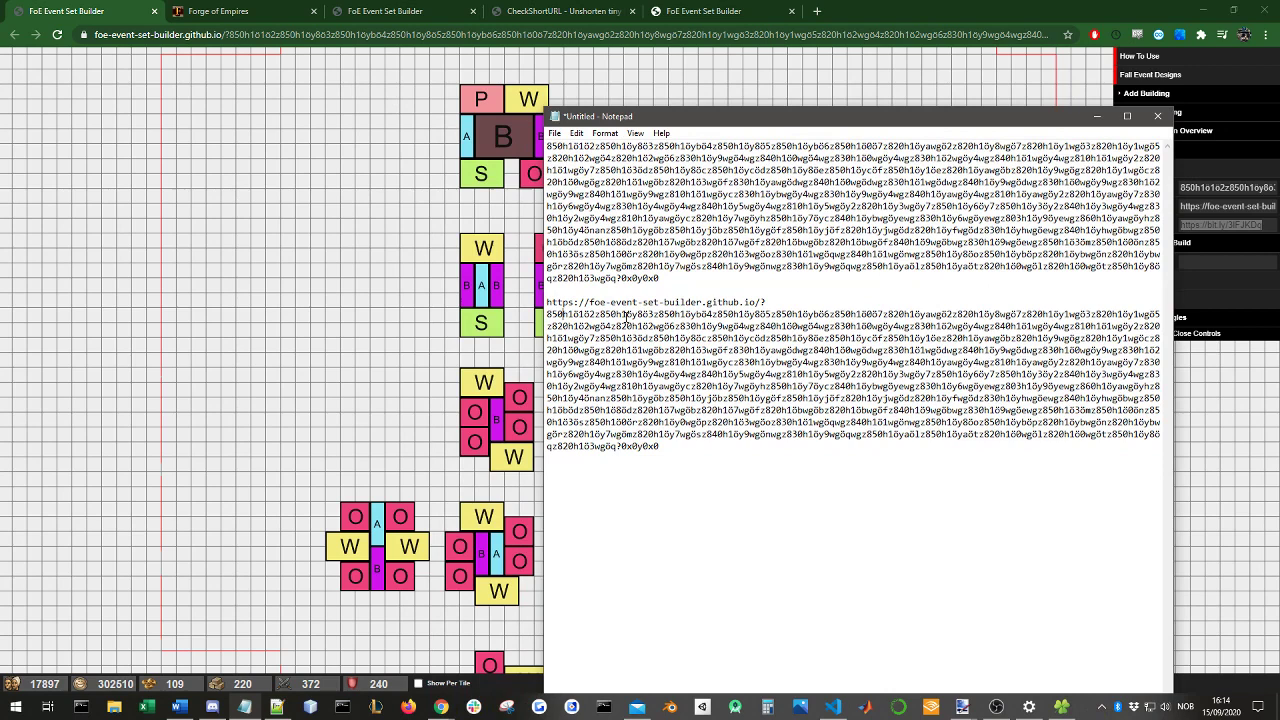
{"action": "left_click_drag", "start_coordinate": [549, 314], "coordinate": [884, 315]}
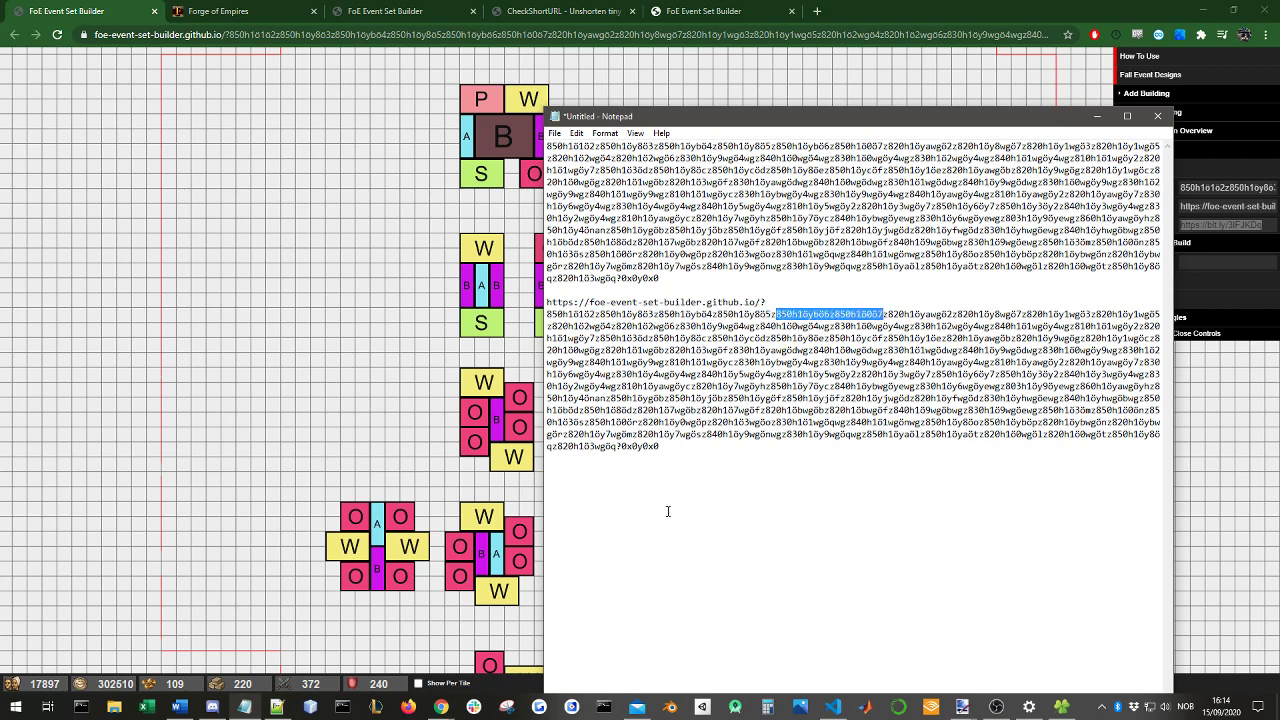
{"action": "left_click_drag", "start_coordinate": [691, 446], "coordinate": [536, 317]}
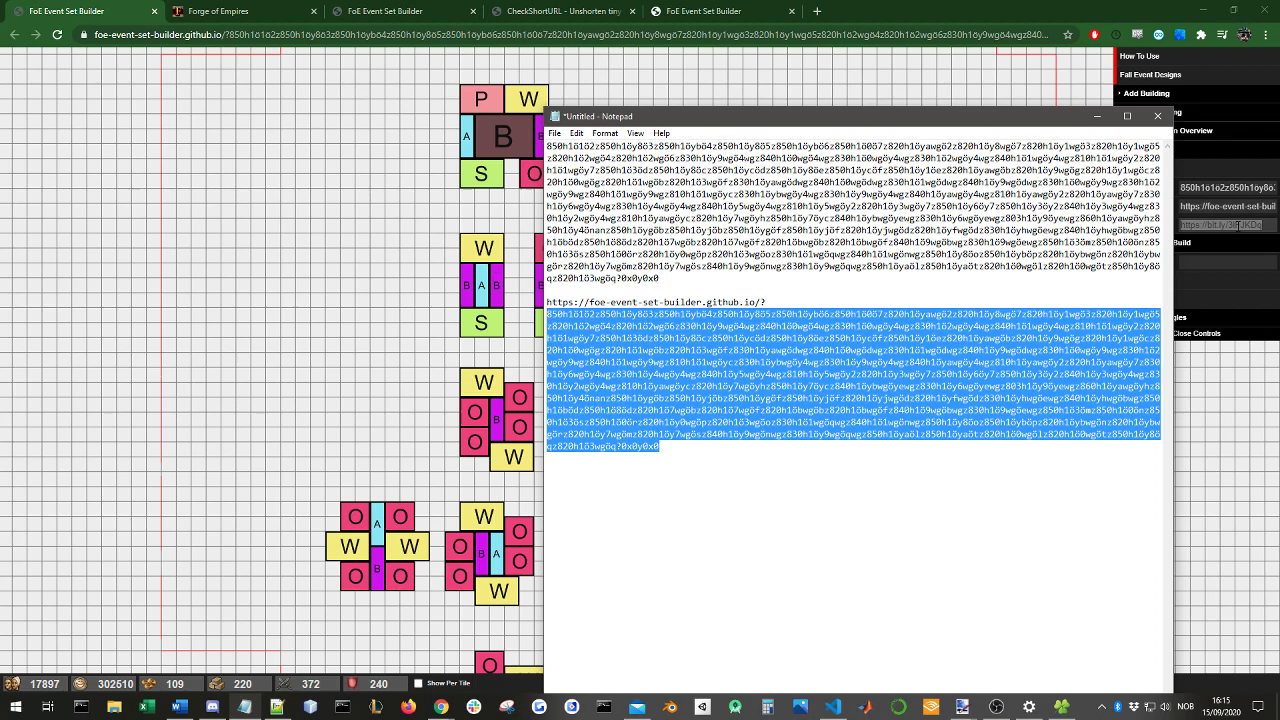
{"action": "left_click", "coordinate": [1233, 224]}
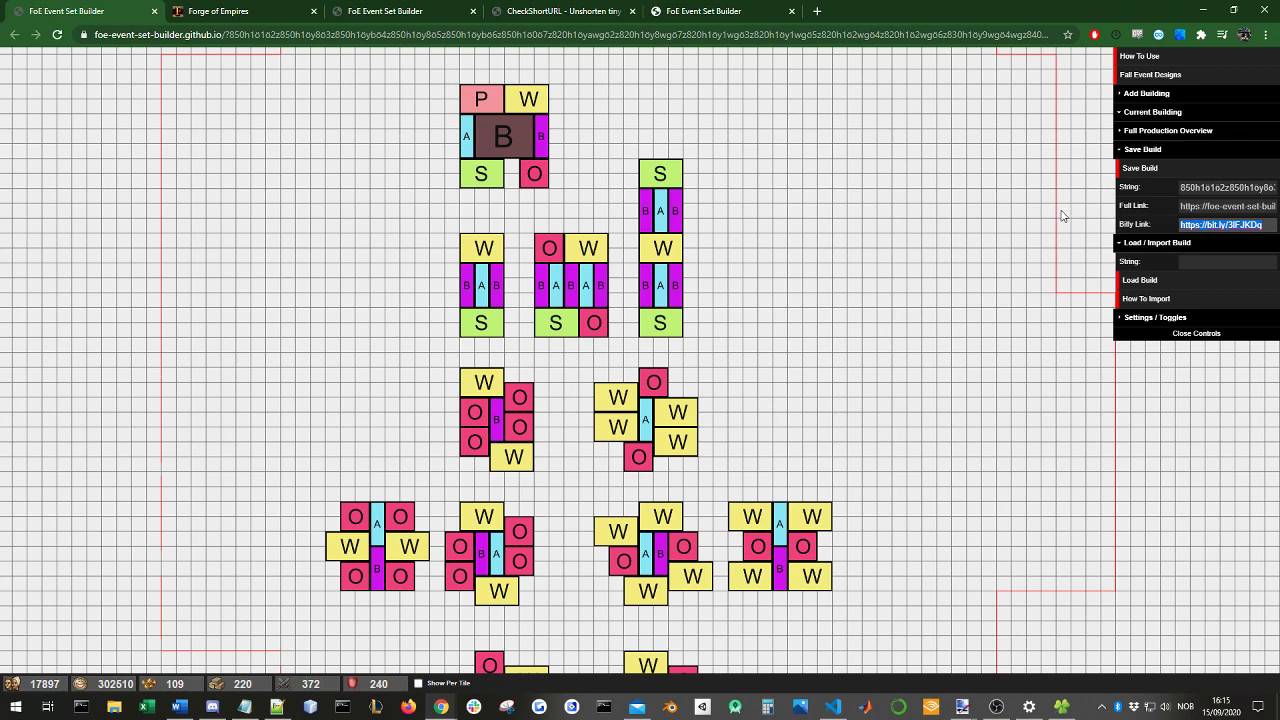
{"action": "left_click", "coordinate": [530, 11]}
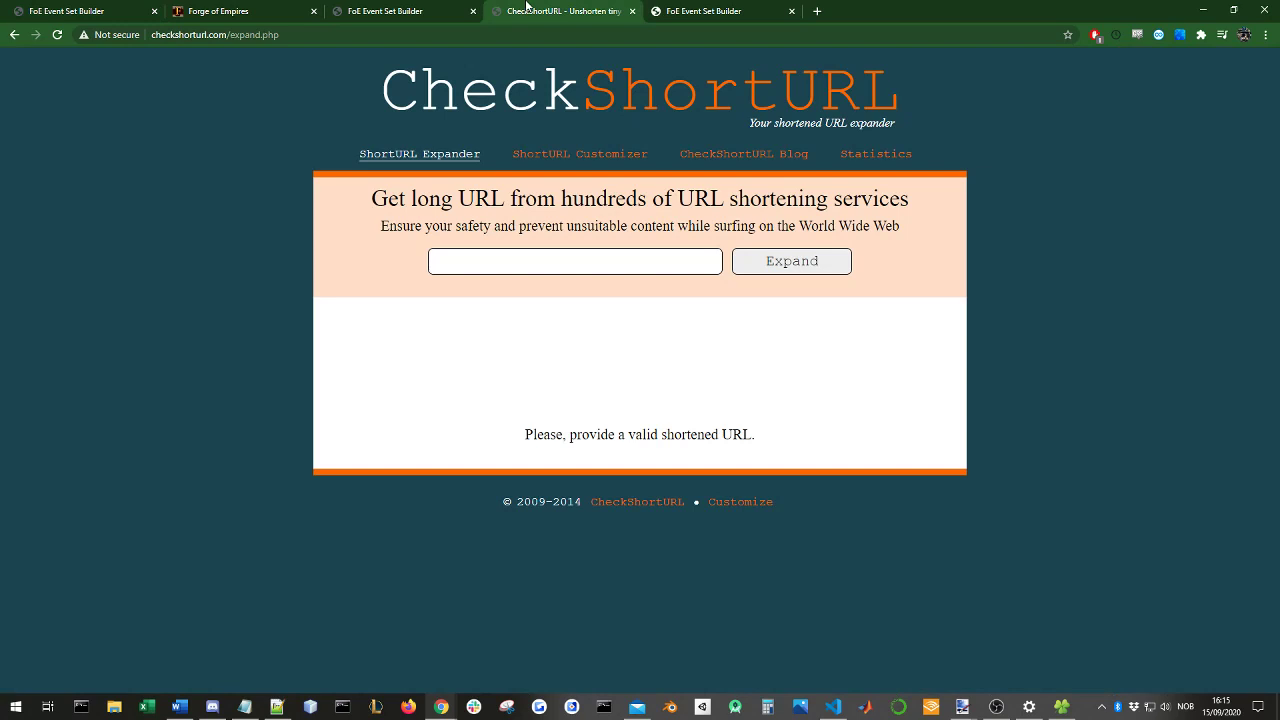
{"action": "left_click", "coordinate": [478, 262]}
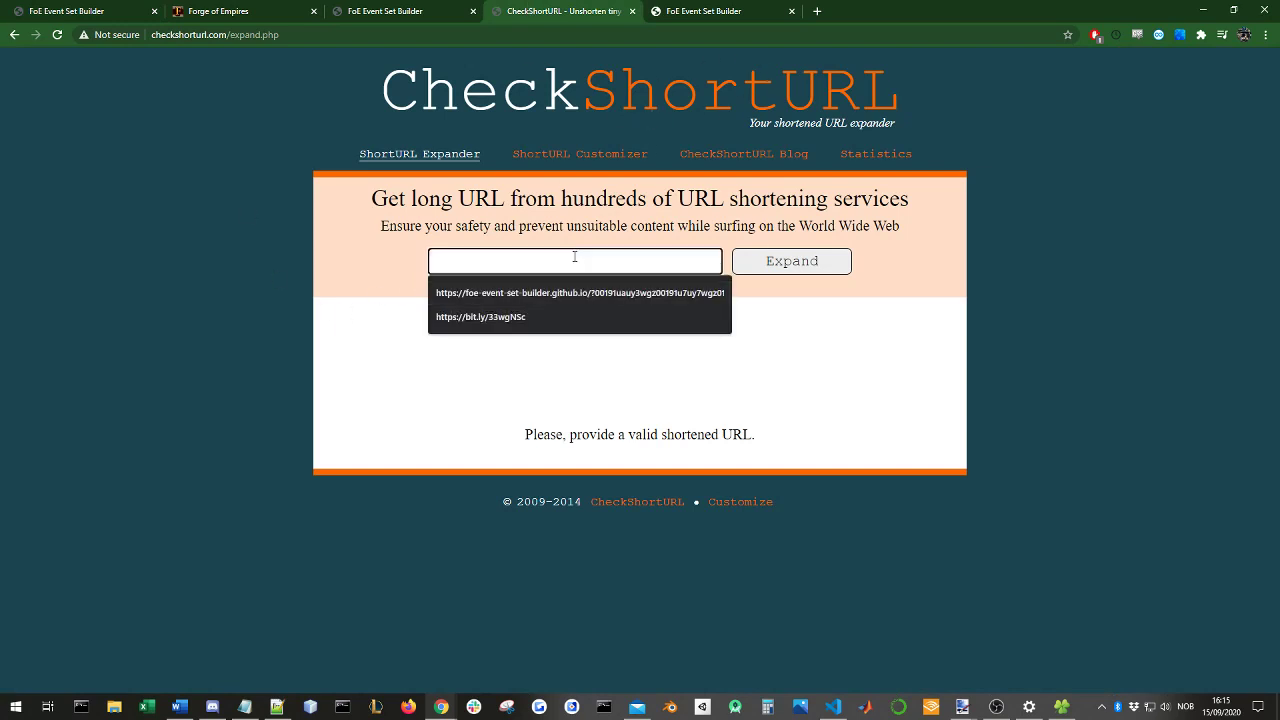
{"action": "key", "text": "ctrl+v"}
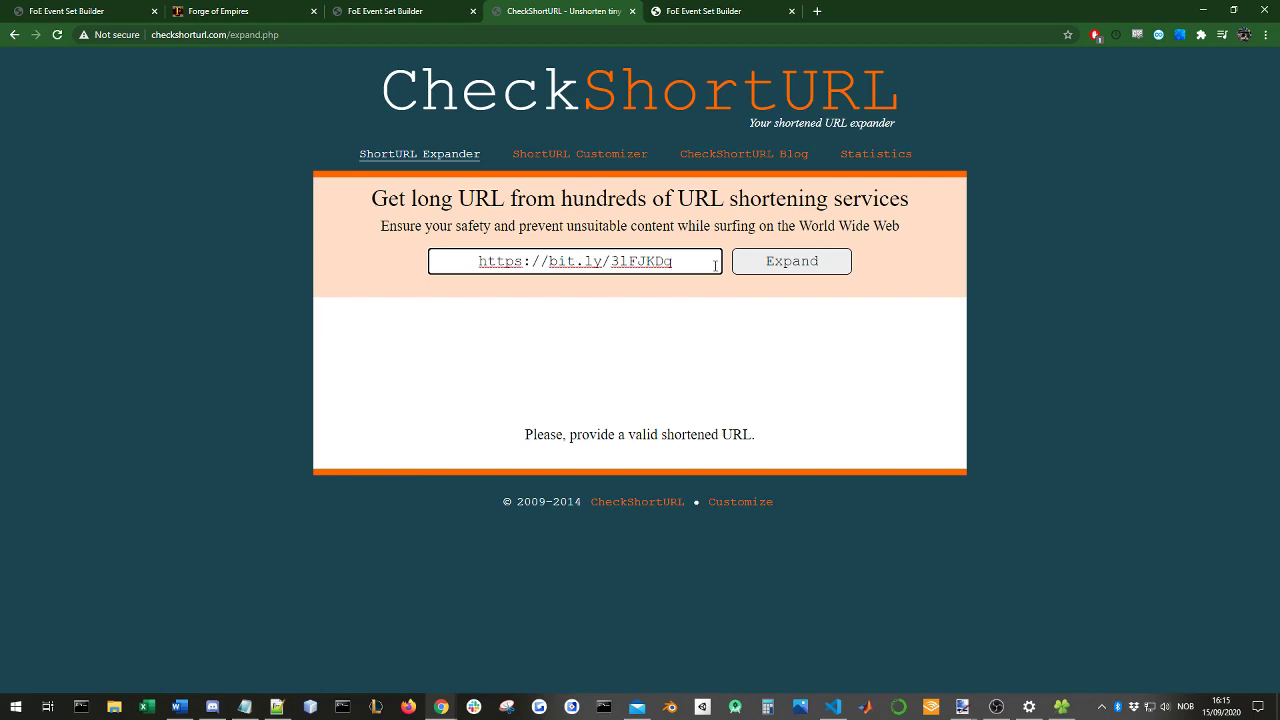
{"action": "left_click", "coordinate": [775, 263]}
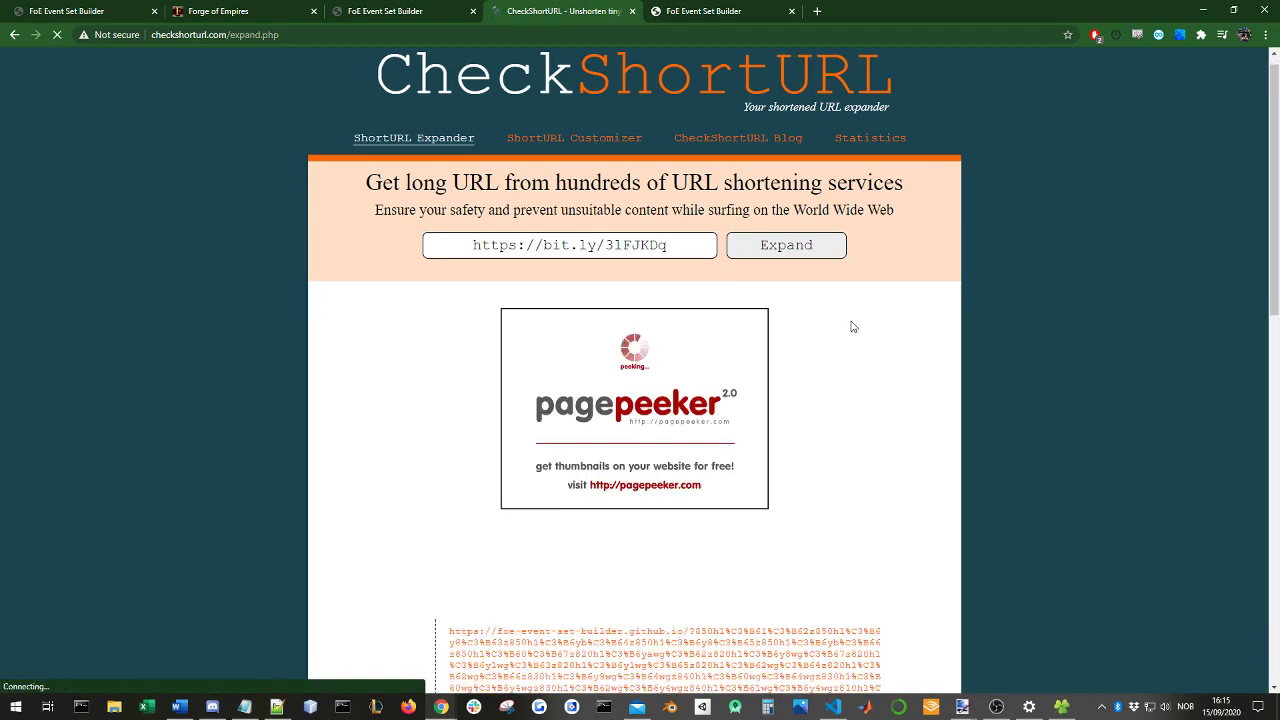
{"action": "scroll", "coordinate": [853, 327], "scroll_direction": "down", "scroll_amount": 3}
{"action": "scroll", "coordinate": [691, 431], "scroll_direction": "down", "scroll_amount": 1}
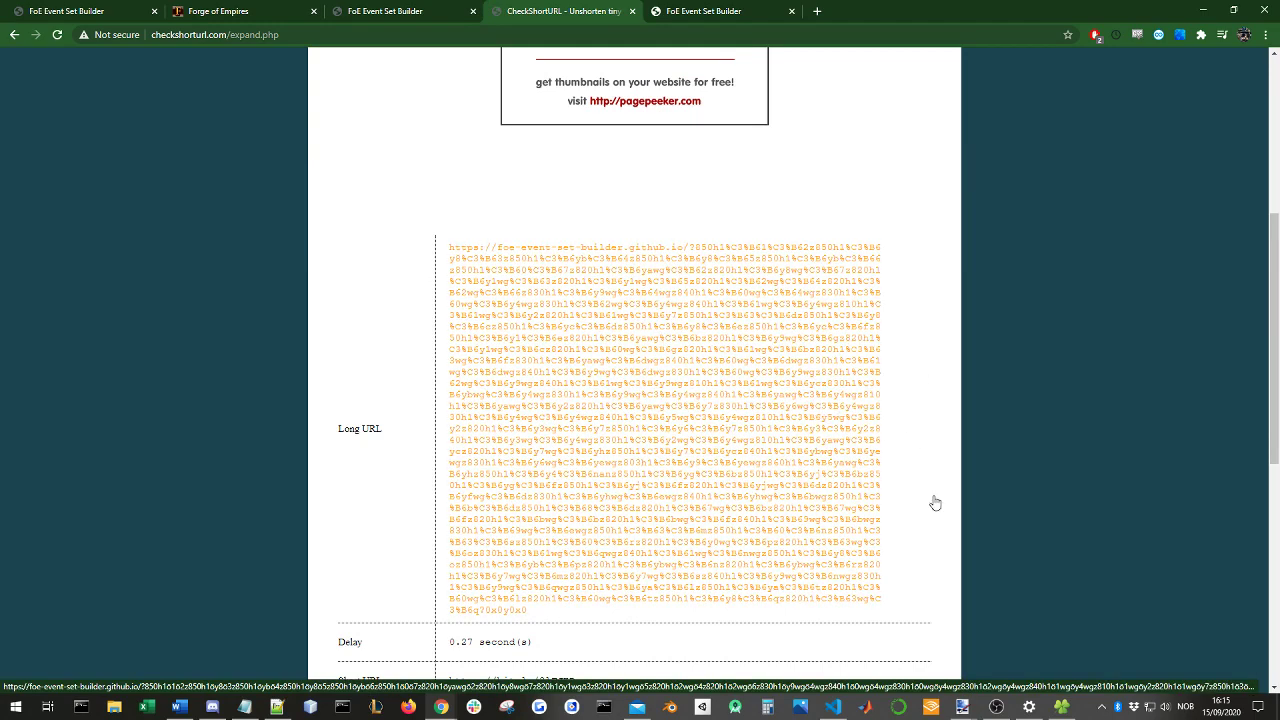
Step: Open the expanded long URL in a new tab and return to CheckShortURL
{"action": "left_click", "coordinate": [654, 406]}
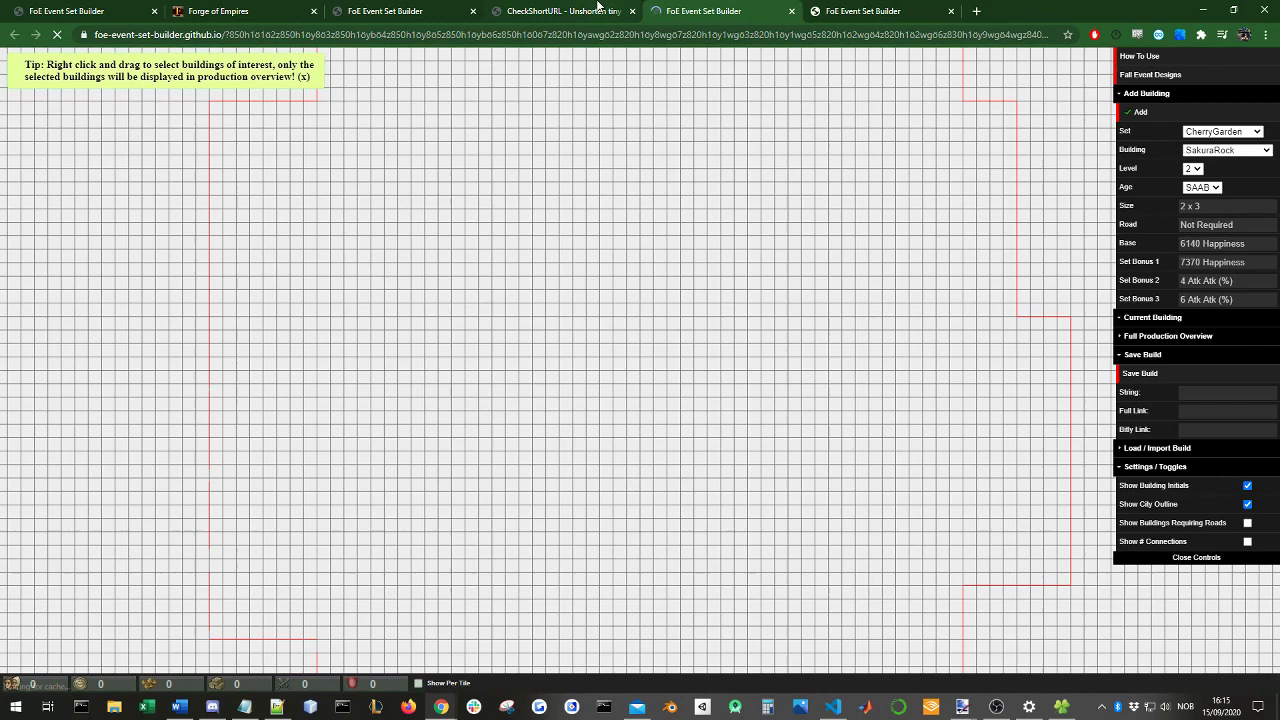
{"action": "left_click", "coordinate": [597, 7]}
{"action": "scroll", "coordinate": [637, 206], "scroll_direction": "up", "scroll_amount": 3}
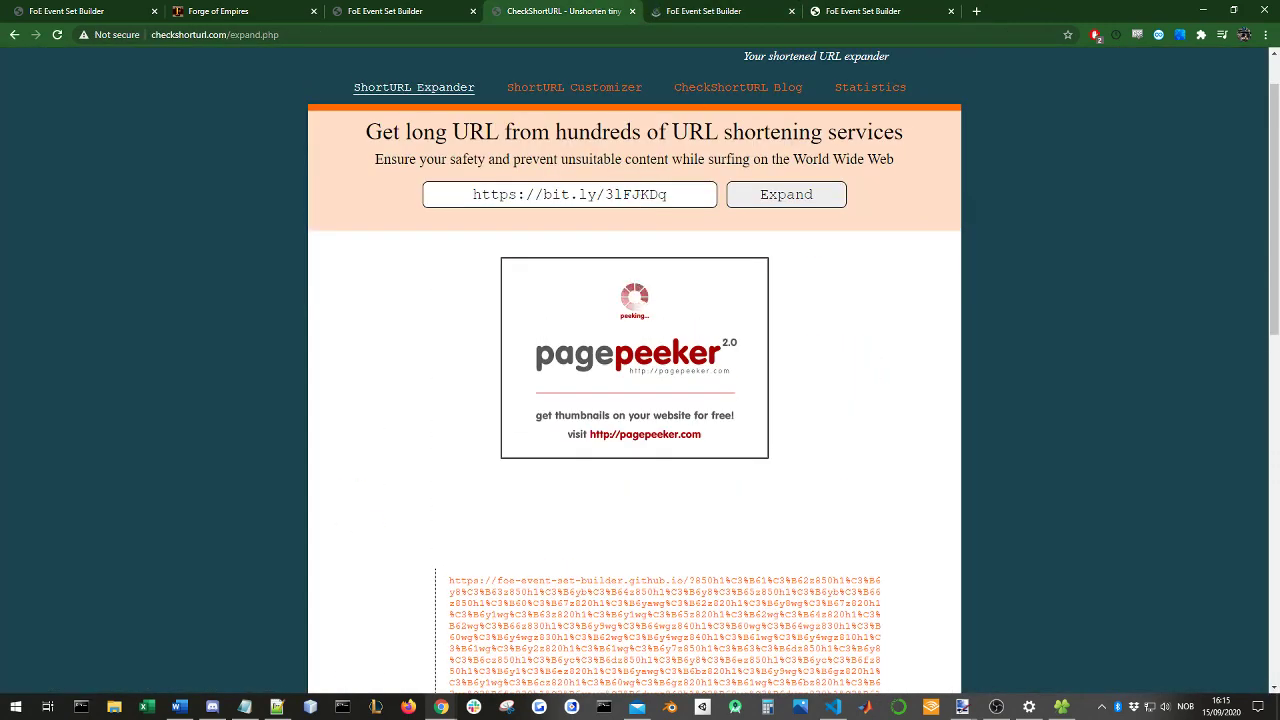
Step: Load the bit.ly link in a fresh tab, then close the duplicate builder tabs
{"action": "left_click", "coordinate": [975, 9]}
{"action": "type", "text": "https://bit.ly/3lFJKDq"}
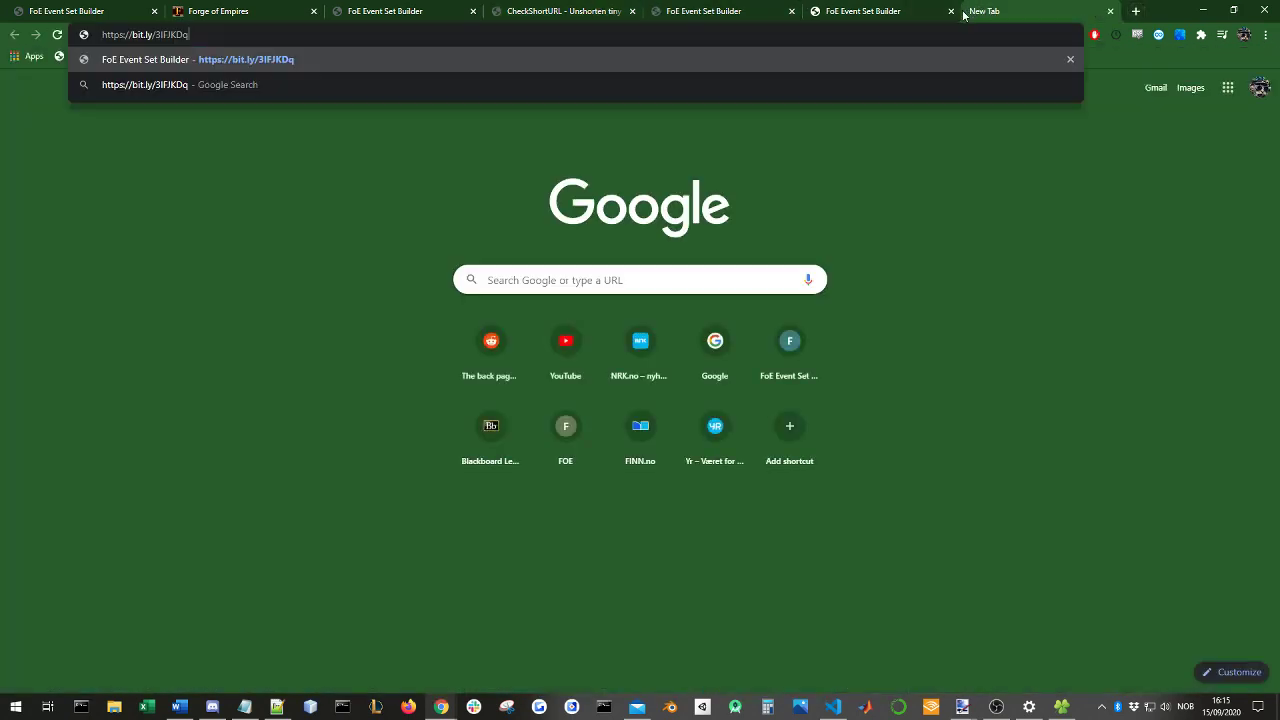
{"action": "key", "text": "Return"}
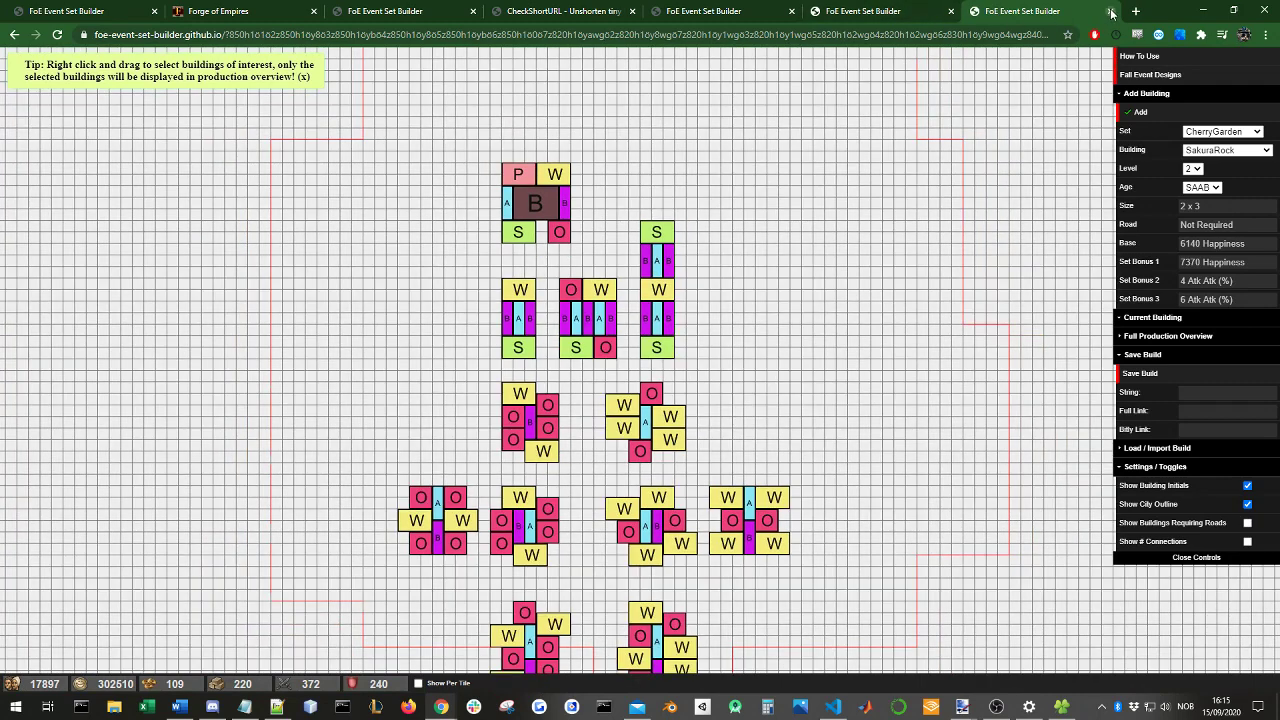
{"action": "left_click", "coordinate": [1111, 12]}
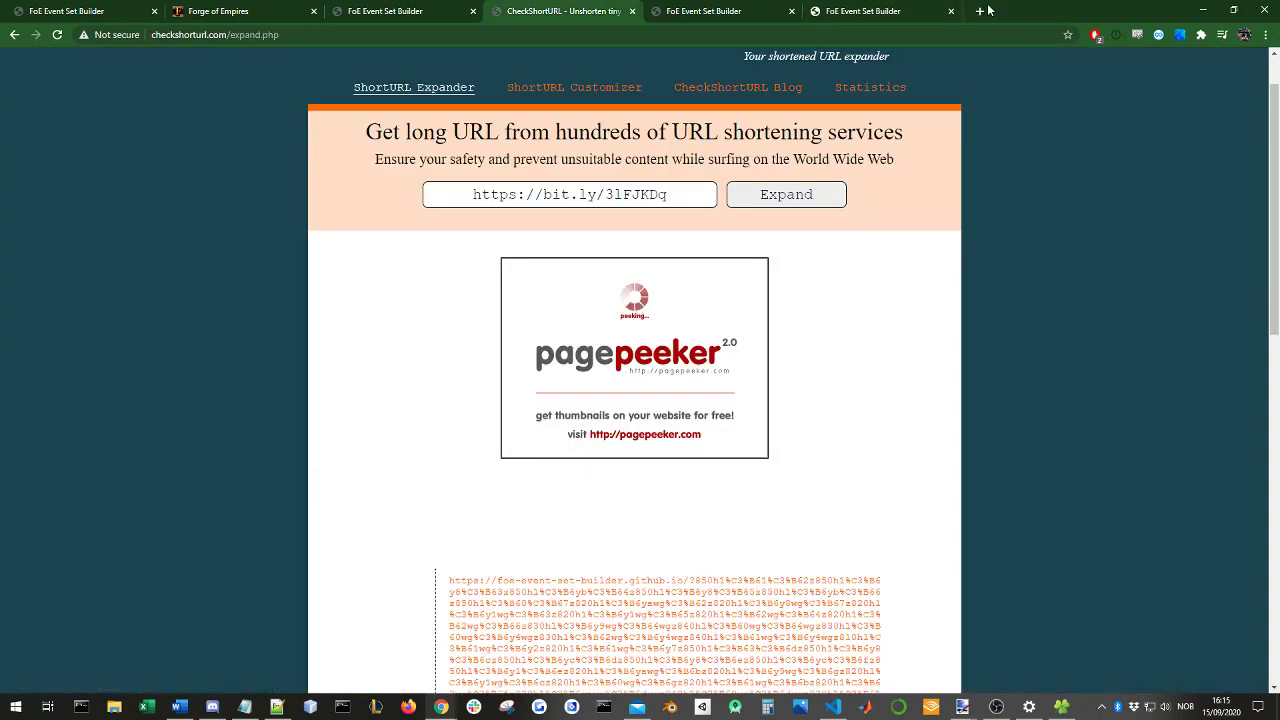
{"action": "left_click", "coordinate": [791, 11]}
{"action": "left_click", "coordinate": [791, 11]}
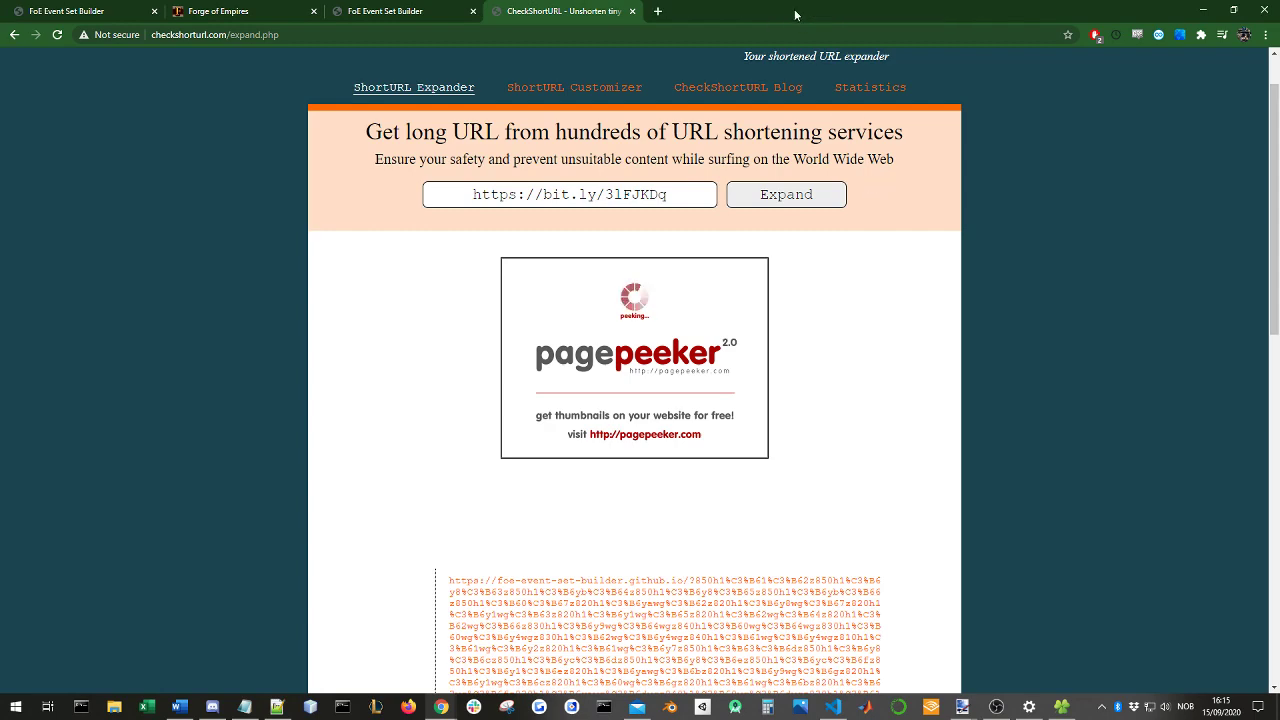
Step: Copy the Save Build String into Load / Import Build String and load the build
{"action": "left_click", "coordinate": [110, 9]}
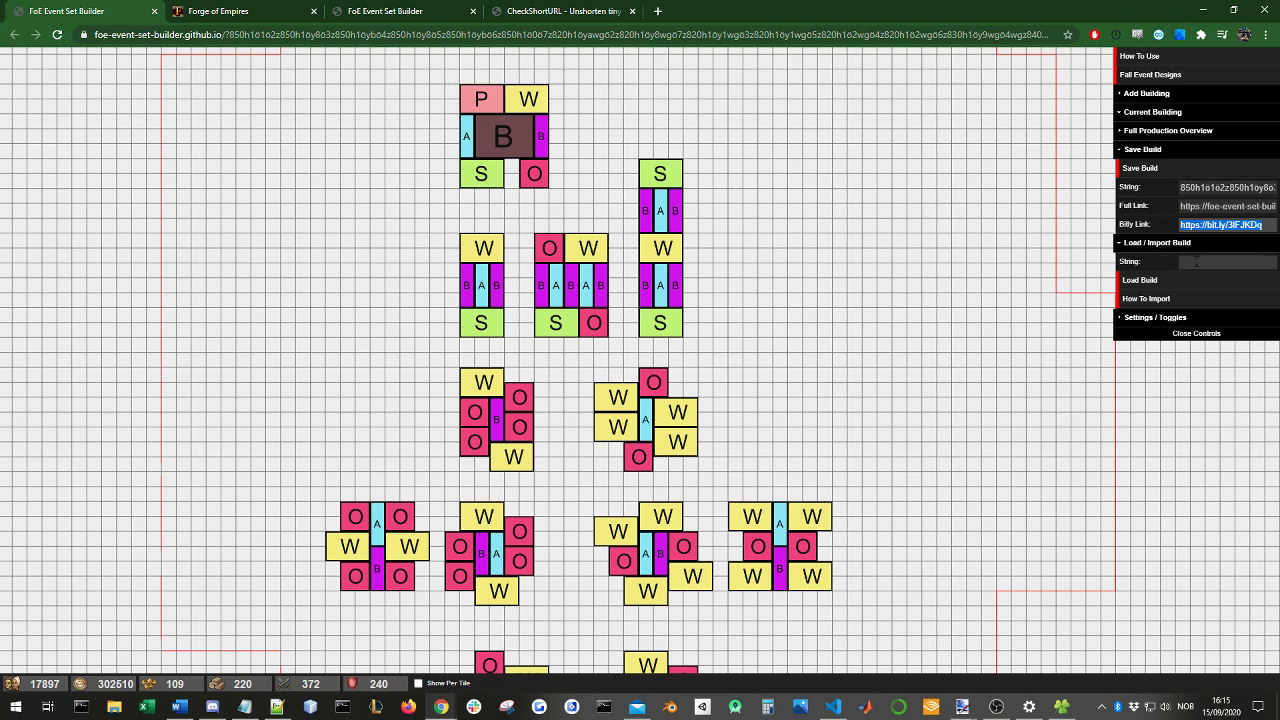
{"action": "left_click", "coordinate": [1210, 187]}
{"action": "key", "text": "ctrl+a"}
{"action": "key", "text": "ctrl+c"}
{"action": "left_click", "coordinate": [1200, 261]}
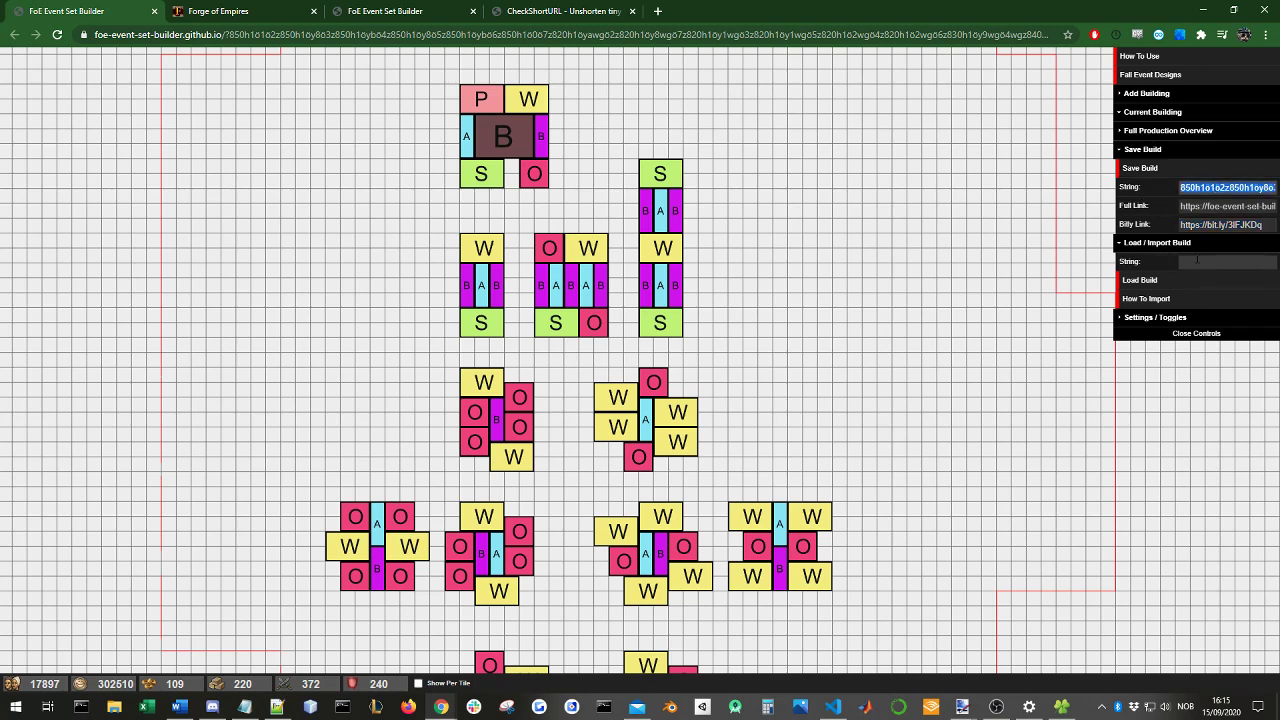
{"action": "key", "text": "ctrl+v"}
{"action": "left_click", "coordinate": [815, 285]}
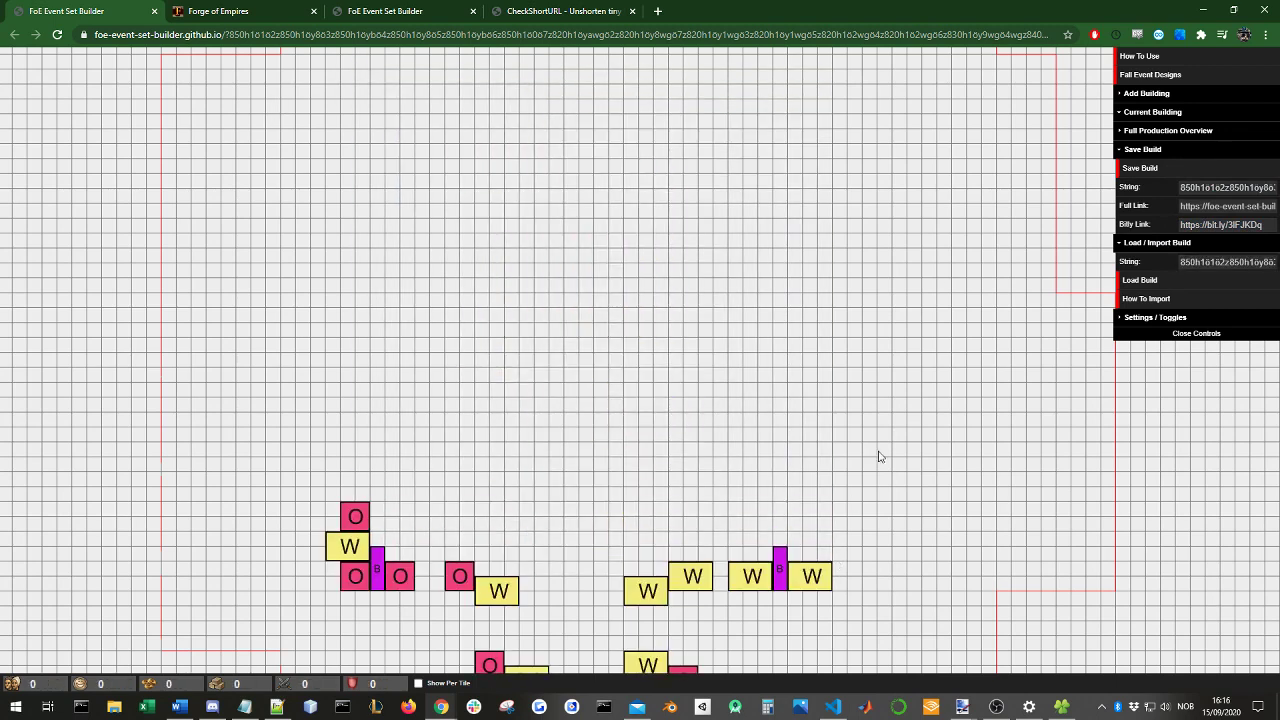
{"action": "left_click", "coordinate": [1180, 285]}
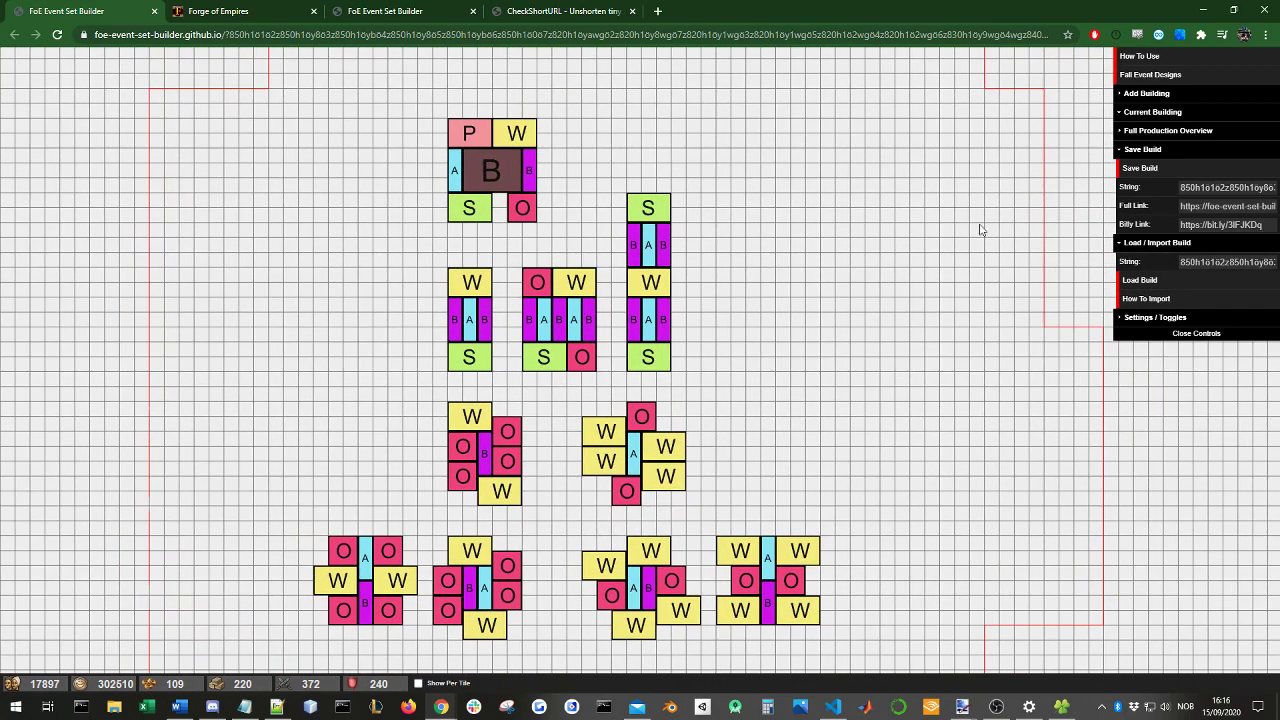
Step: Recentre the grid view and clear the import string field
{"action": "left_click_drag", "start_coordinate": [816, 384], "coordinate": [828, 361]}
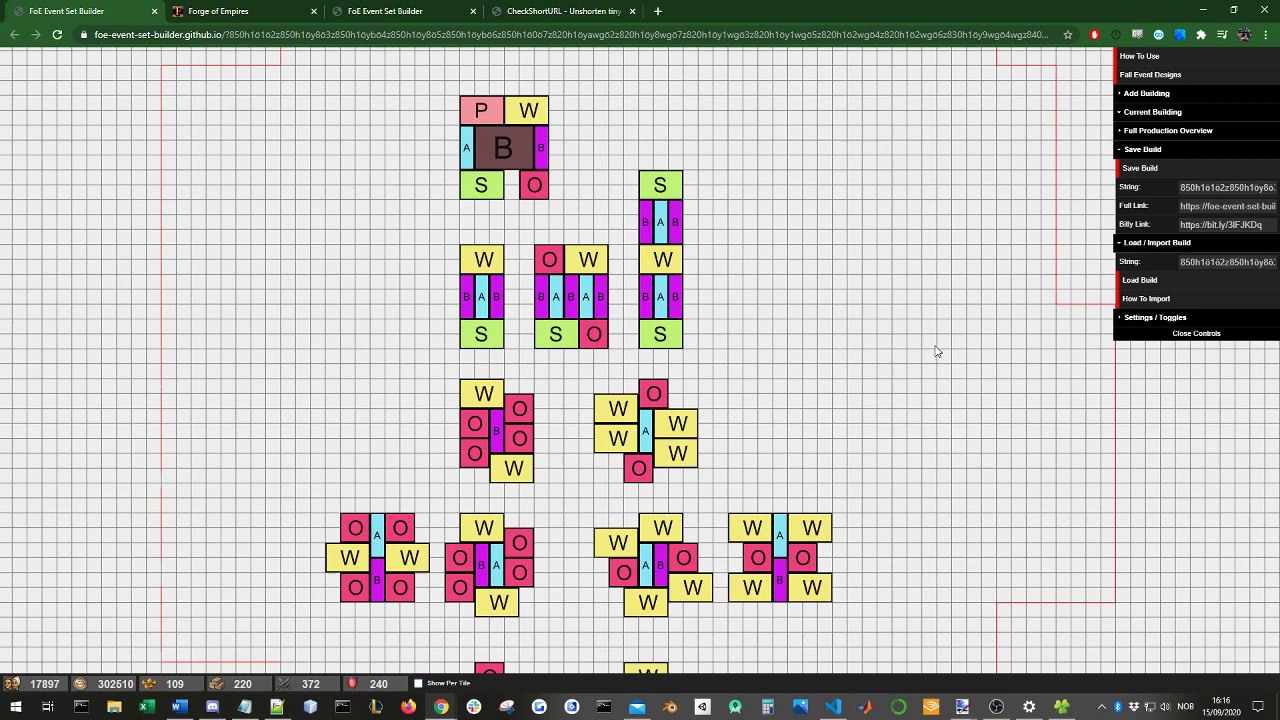
{"action": "left_click", "coordinate": [1227, 262]}
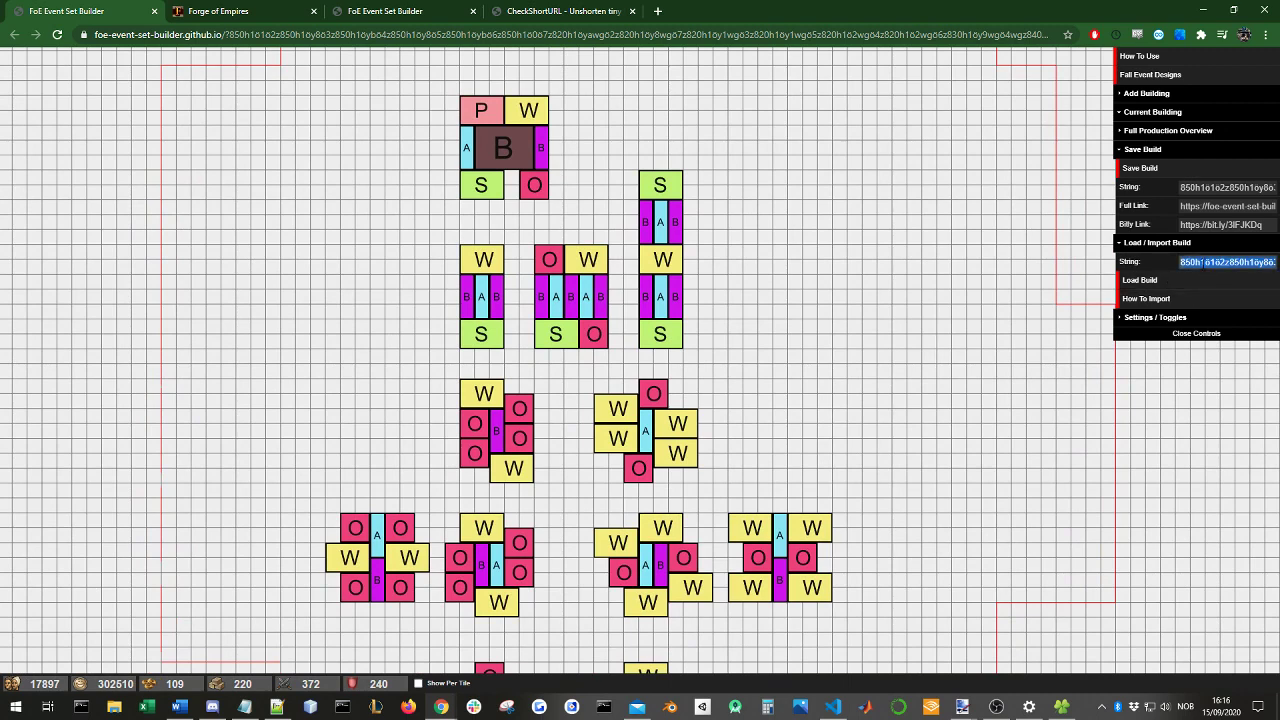
{"action": "key", "text": "BackSpace"}
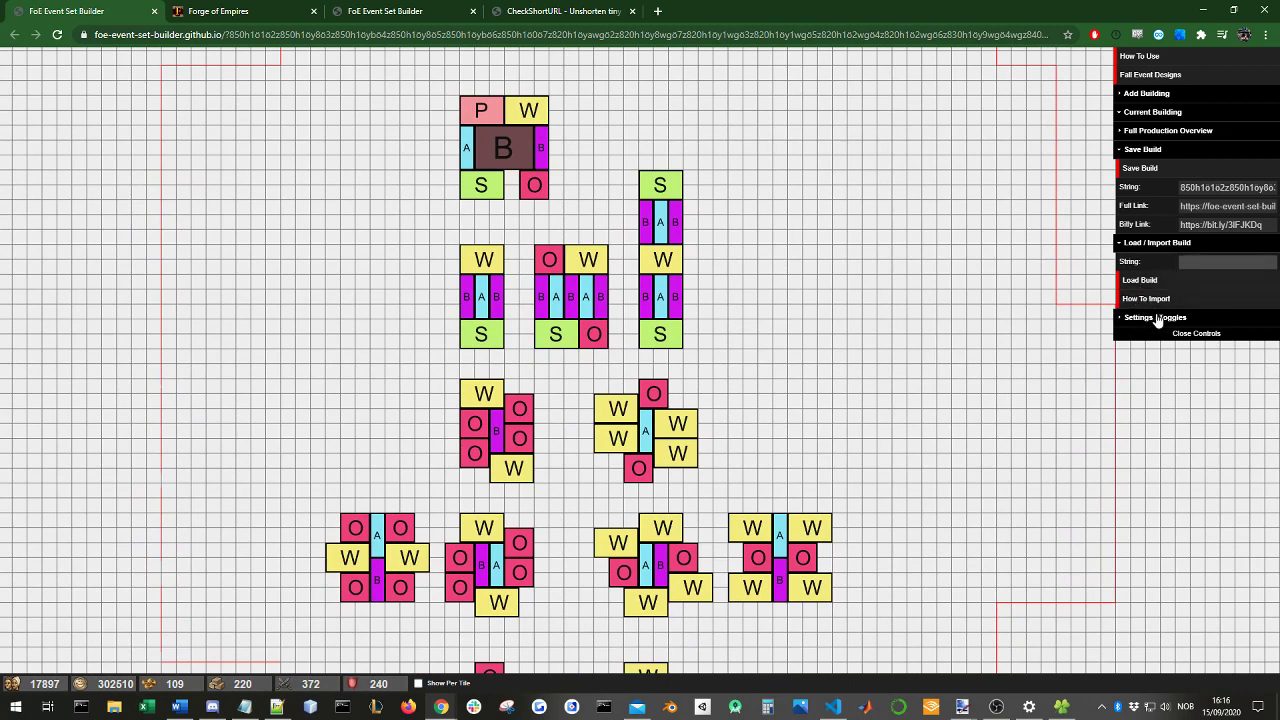
Step: Show How To Import and select the JSON.stringify(MainParser.CityMapData) command and the word FoeHelper
{"action": "left_click", "coordinate": [1146, 299]}
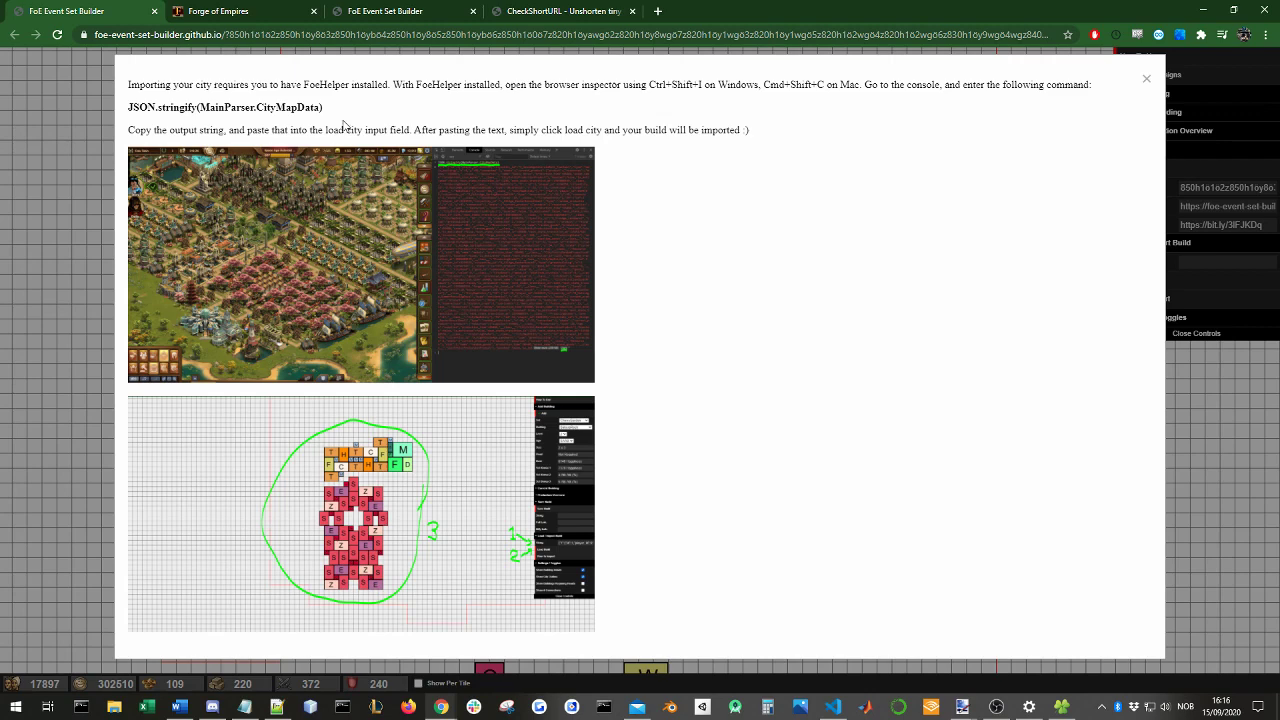
{"action": "left_click_drag", "start_coordinate": [346, 112], "coordinate": [125, 112]}
{"action": "key", "text": "ctrl+c"}
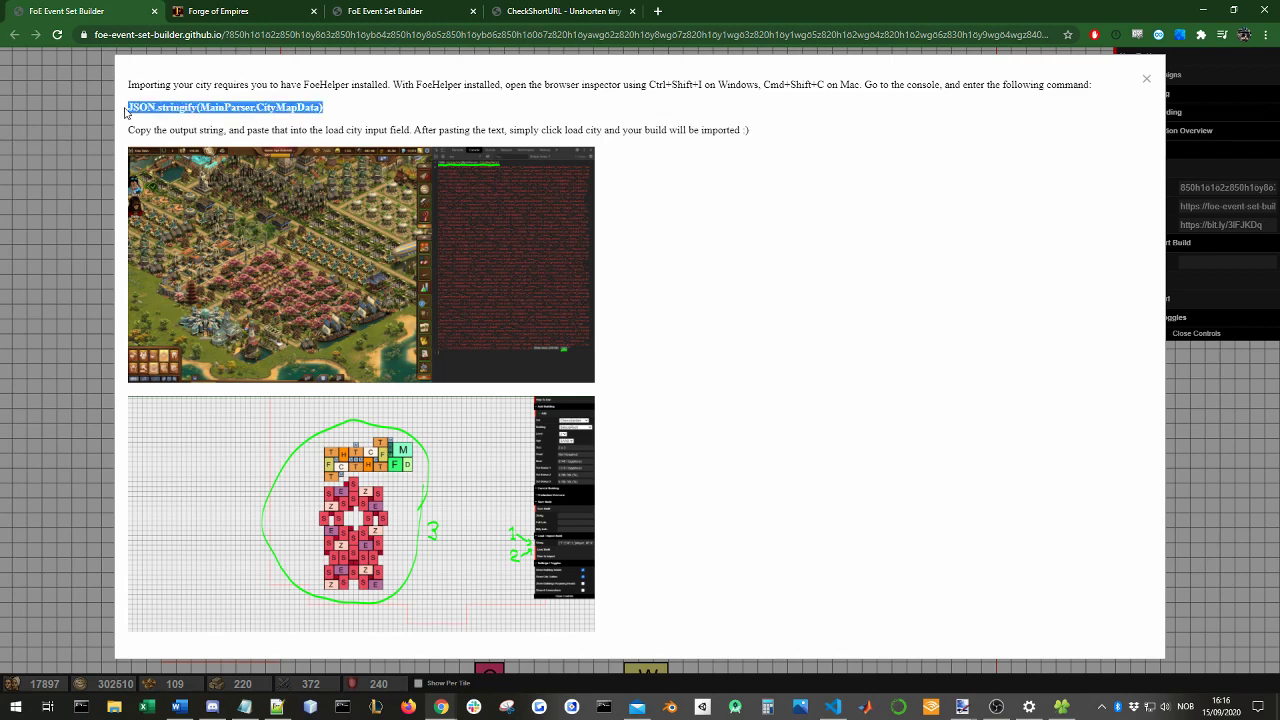
{"action": "double_click", "coordinate": [441, 88]}
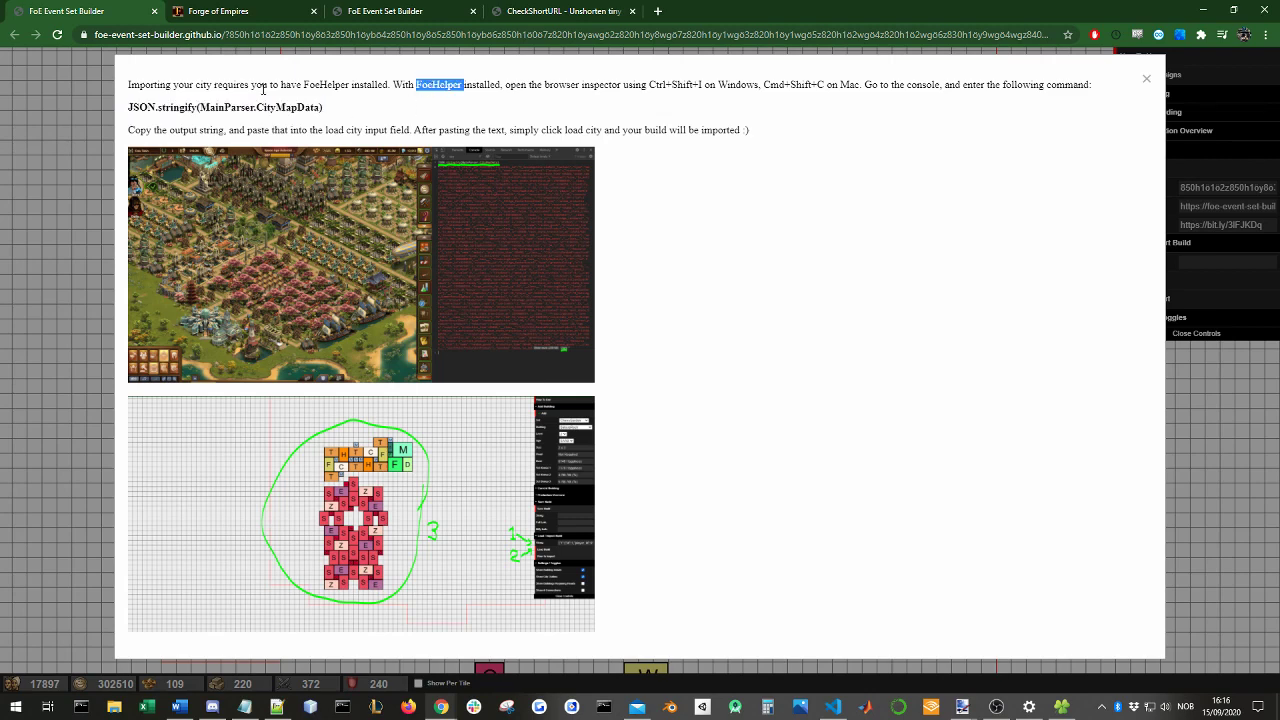
Step: In the Forge of Empires tab, get the developer tools console open in a widened pane
{"action": "left_click", "coordinate": [241, 8]}
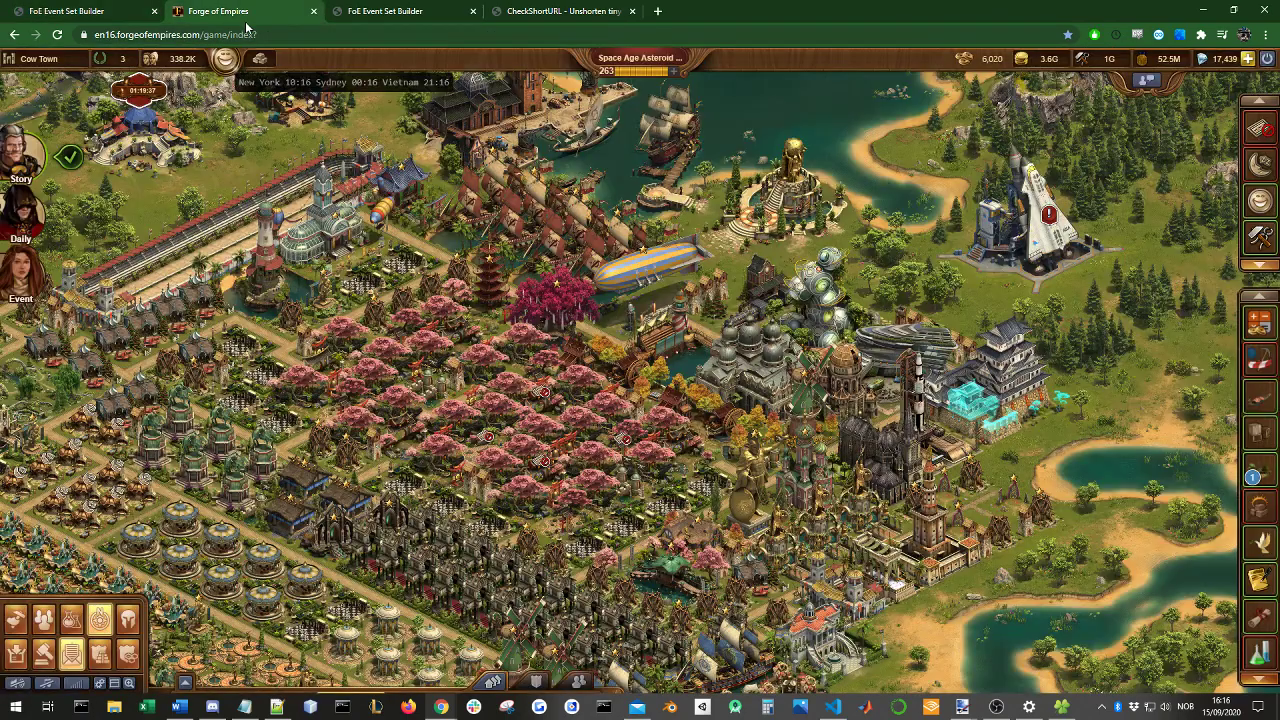
{"action": "left_click_drag", "start_coordinate": [250, 95], "coordinate": [290, 105]}
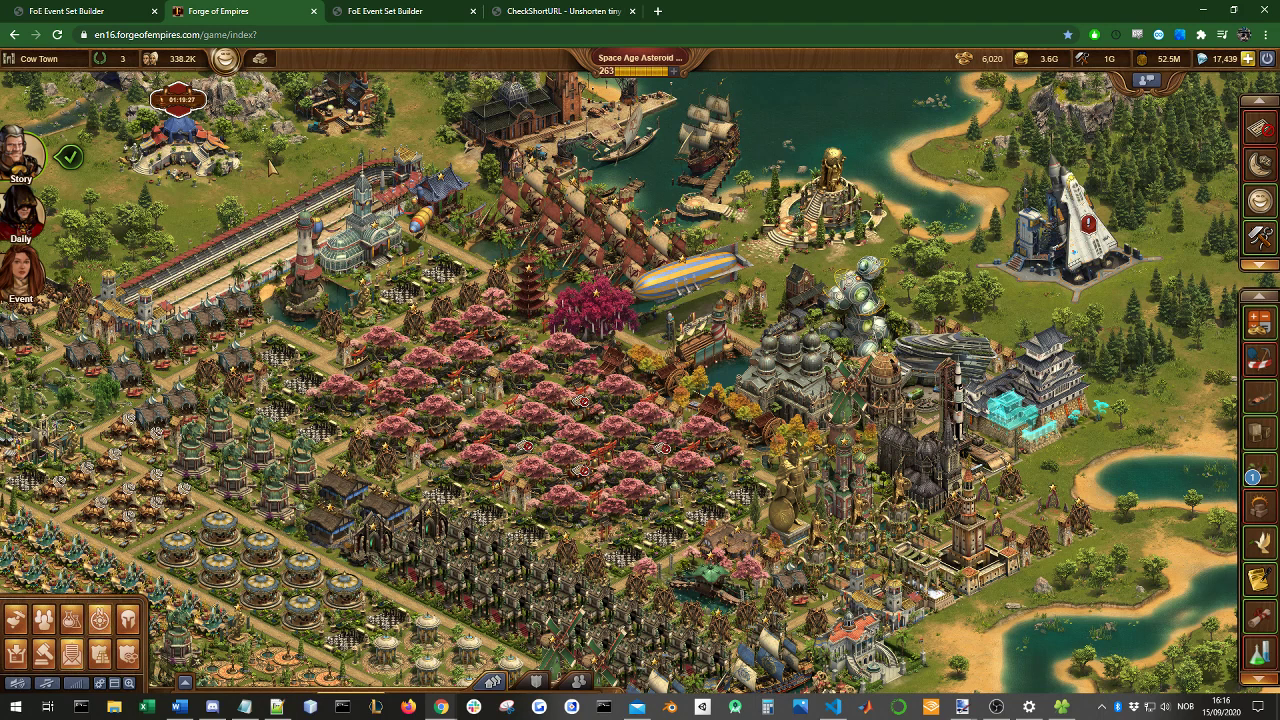
{"action": "key", "text": "F12"}
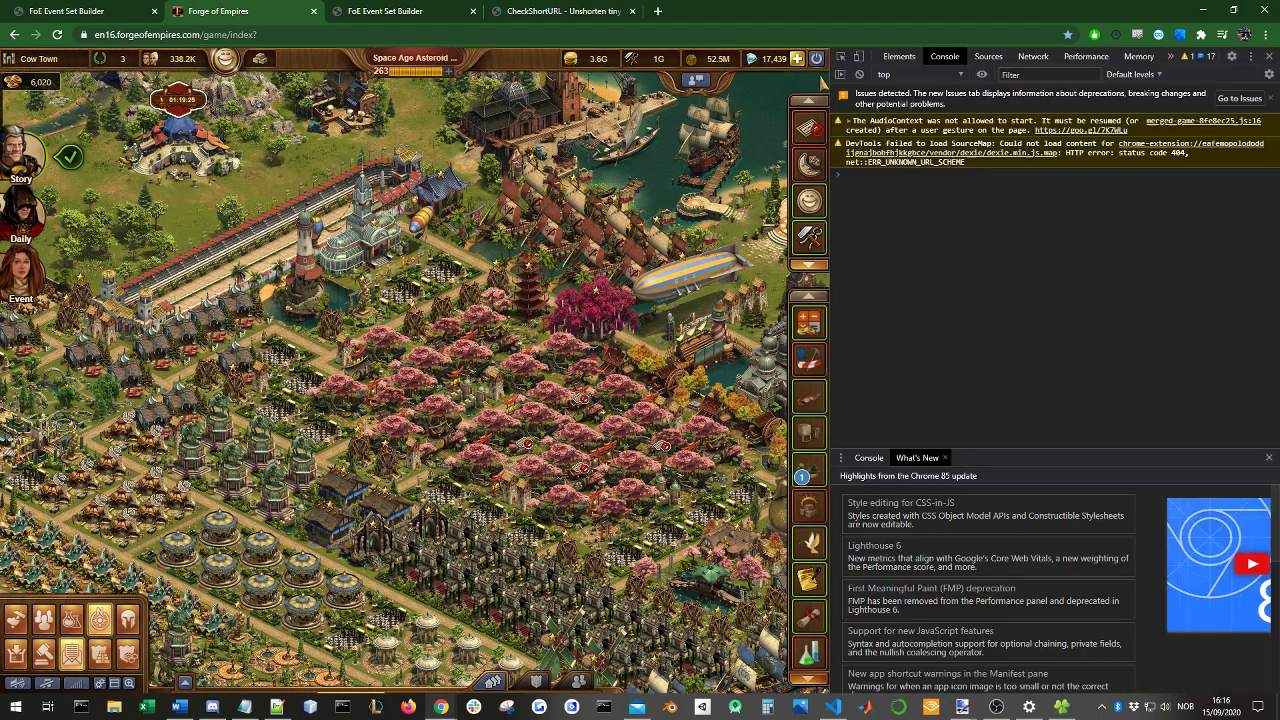
{"action": "left_click_drag", "start_coordinate": [831, 115], "coordinate": [796, 107]}
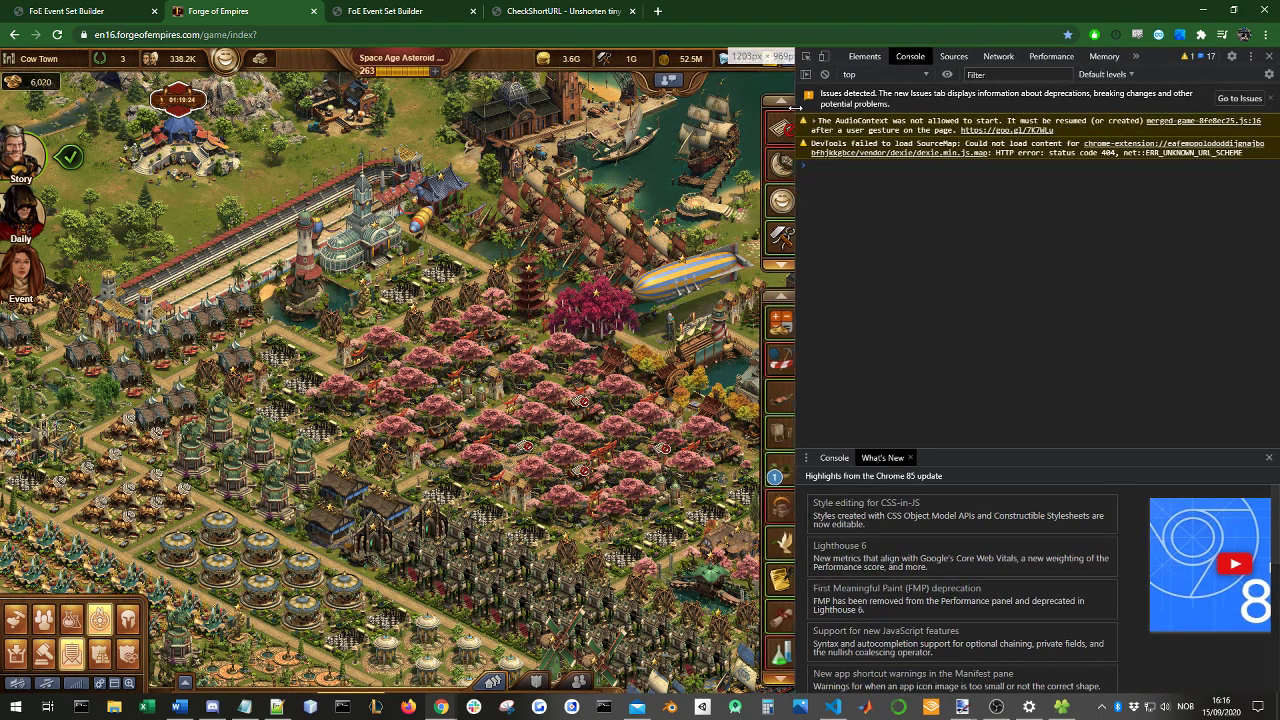
{"action": "left_click", "coordinate": [1269, 56]}
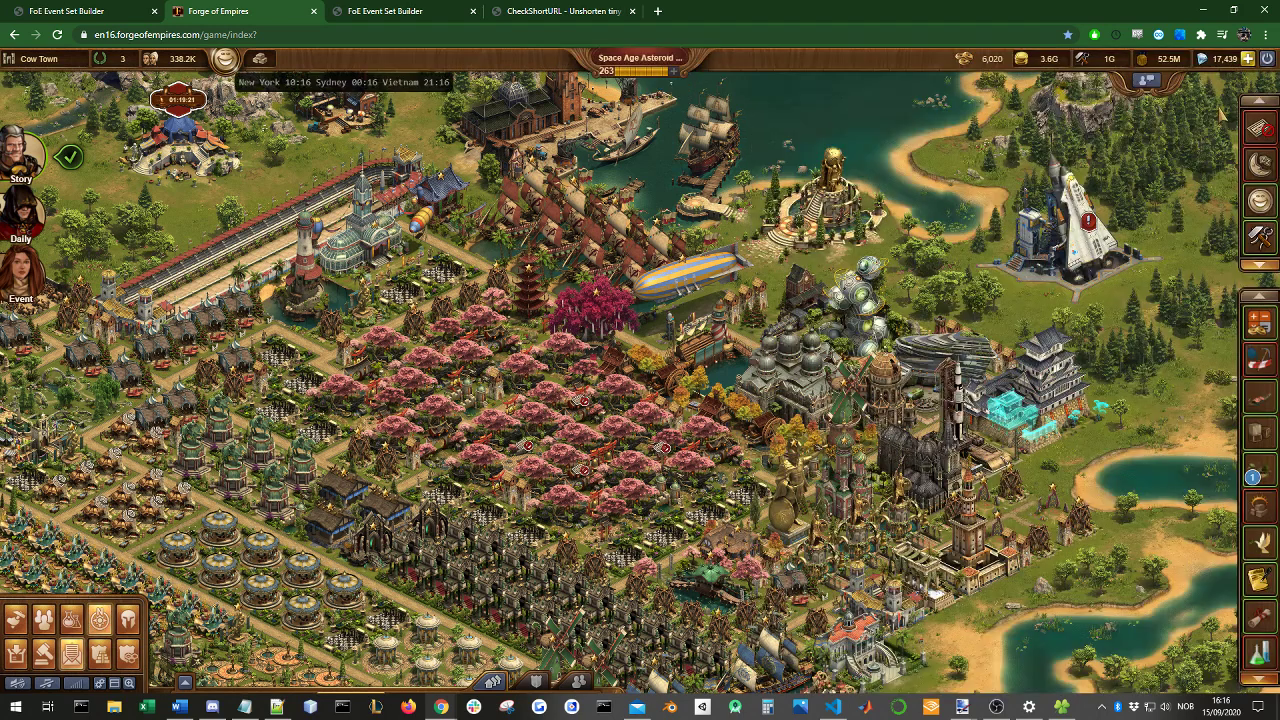
{"action": "right_click", "coordinate": [1259, 298]}
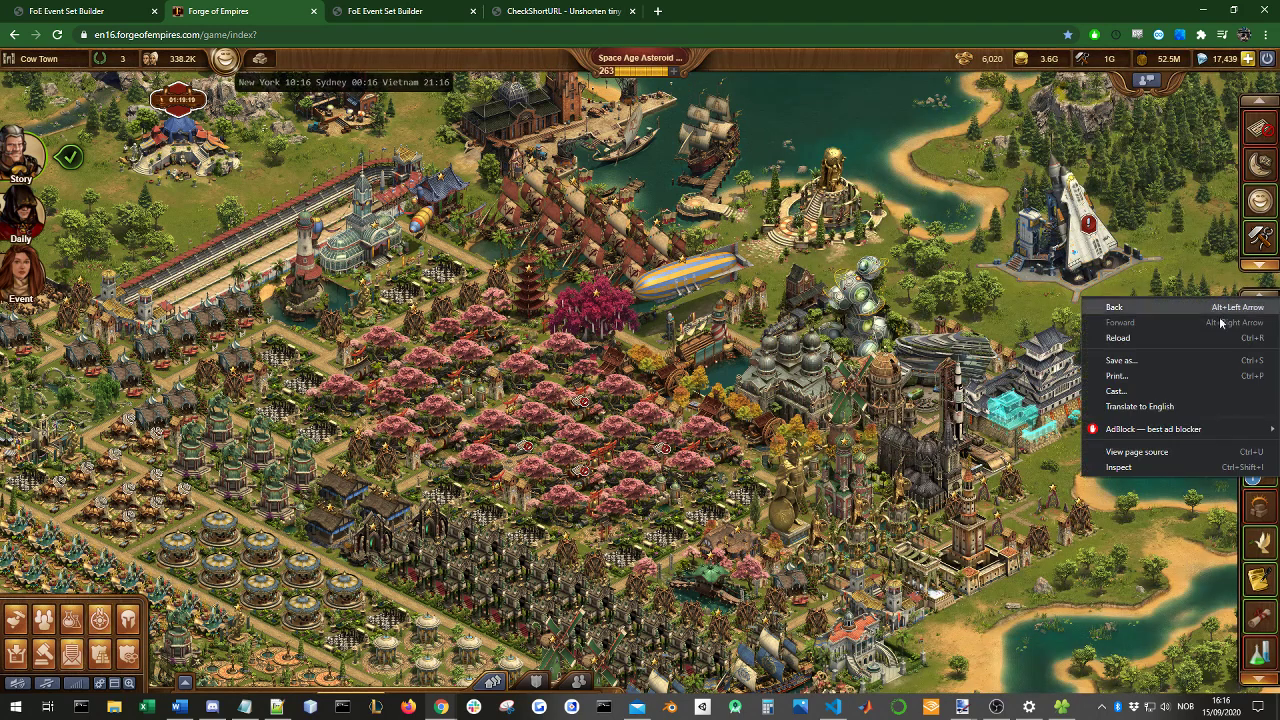
{"action": "left_click", "coordinate": [1139, 467]}
{"action": "left_click", "coordinate": [908, 57]}
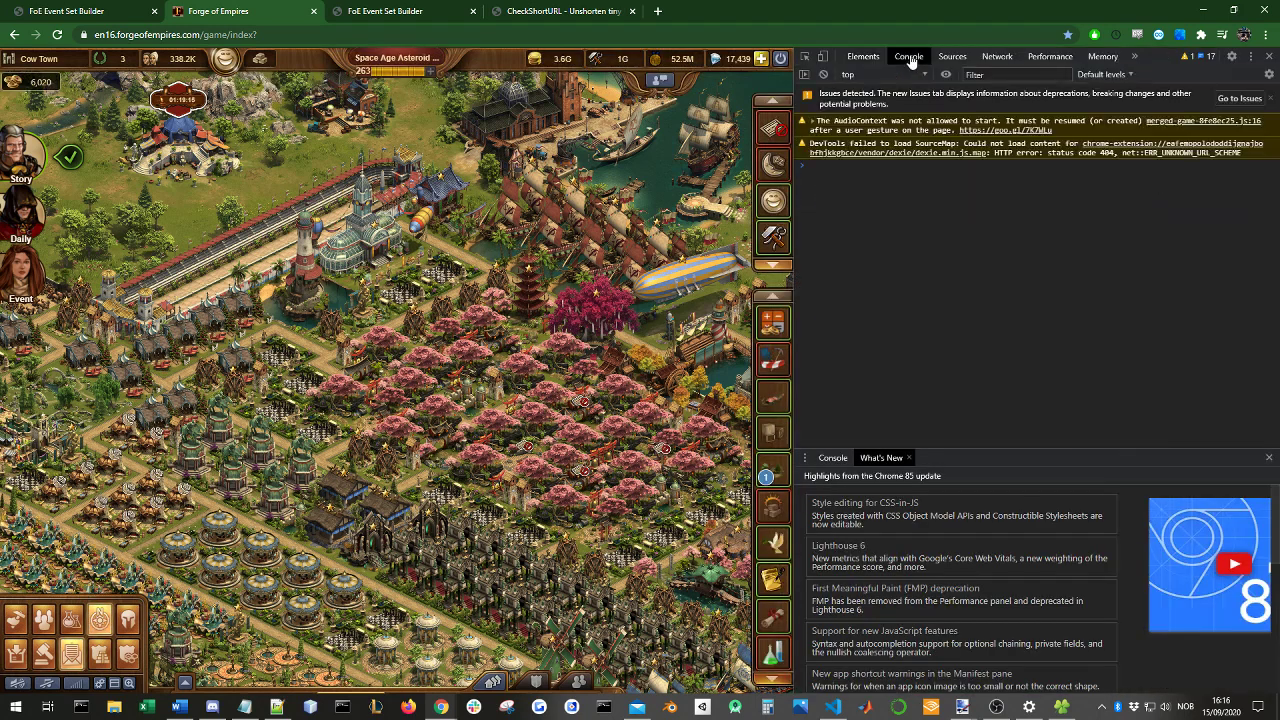
{"action": "left_click_drag", "start_coordinate": [796, 175], "coordinate": [620, 175]}
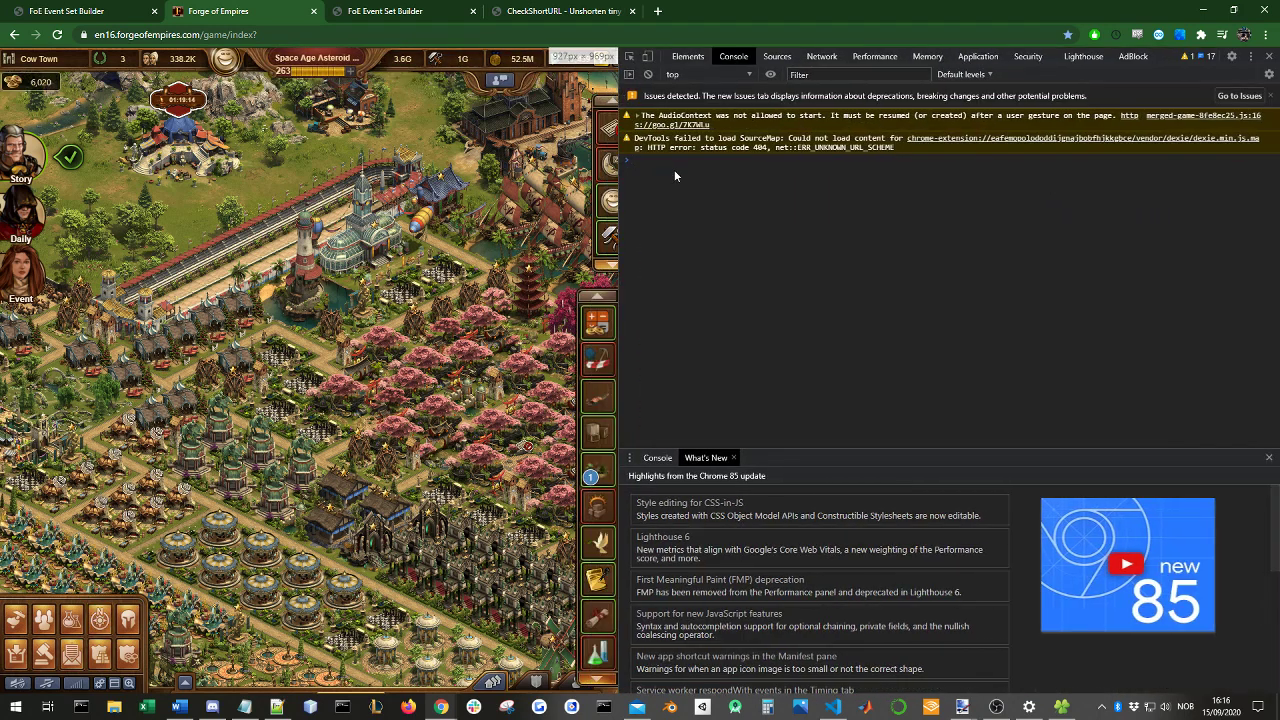
Step: Run JSON.stringify(MainParser.CityMapData) and copy its output to the clipboard with copy(...)
{"action": "key", "text": "ctrl+v"}
{"action": "key", "text": "Return"}
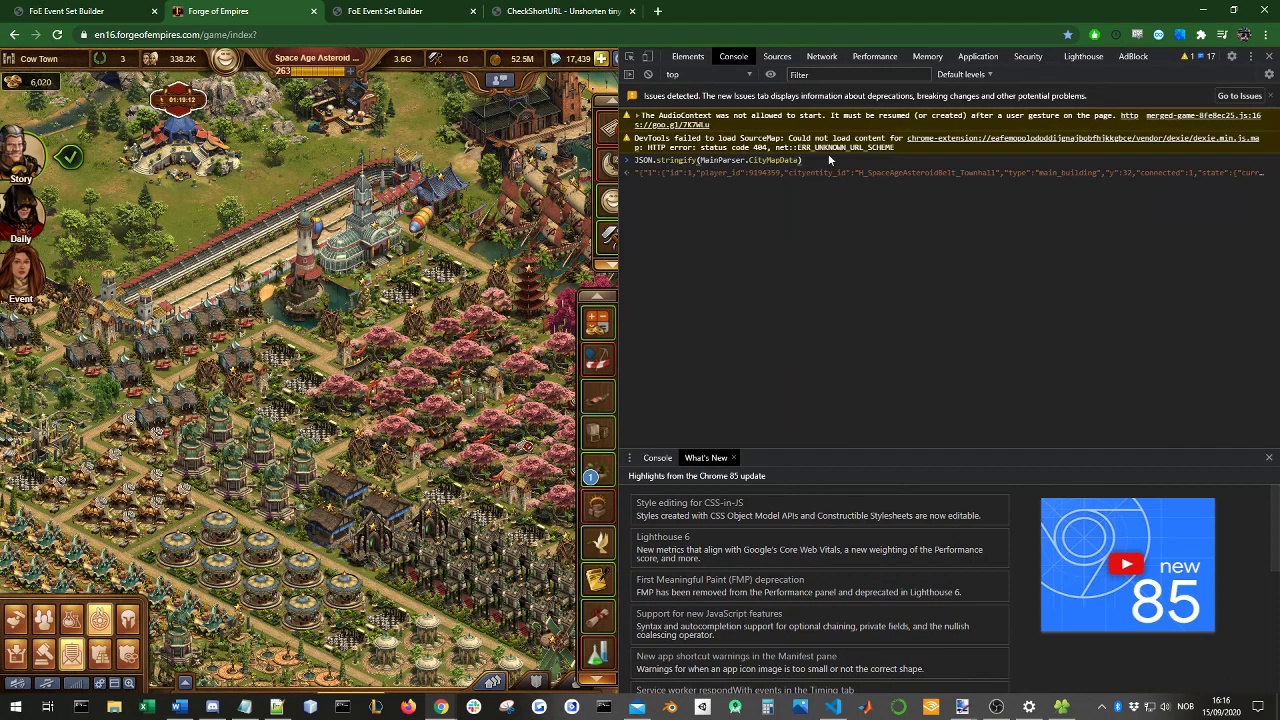
{"action": "left_click", "coordinate": [1095, 416]}
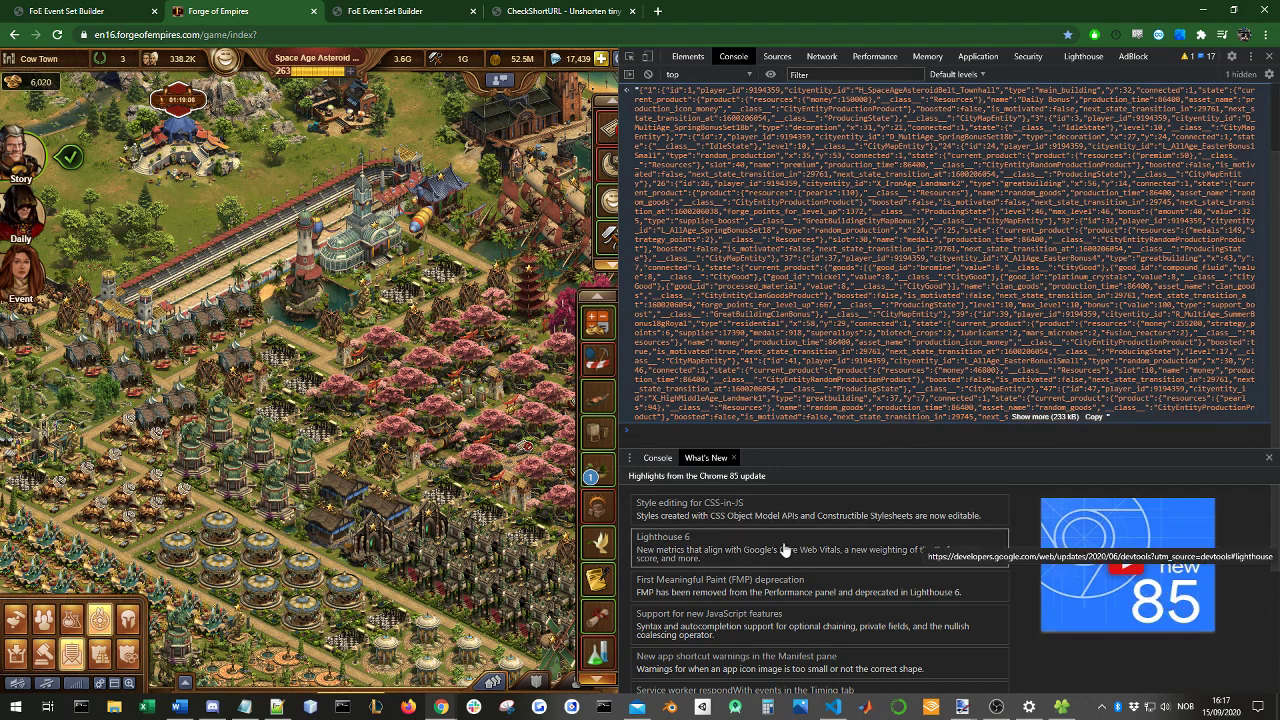
{"action": "type", "text": "copy("}
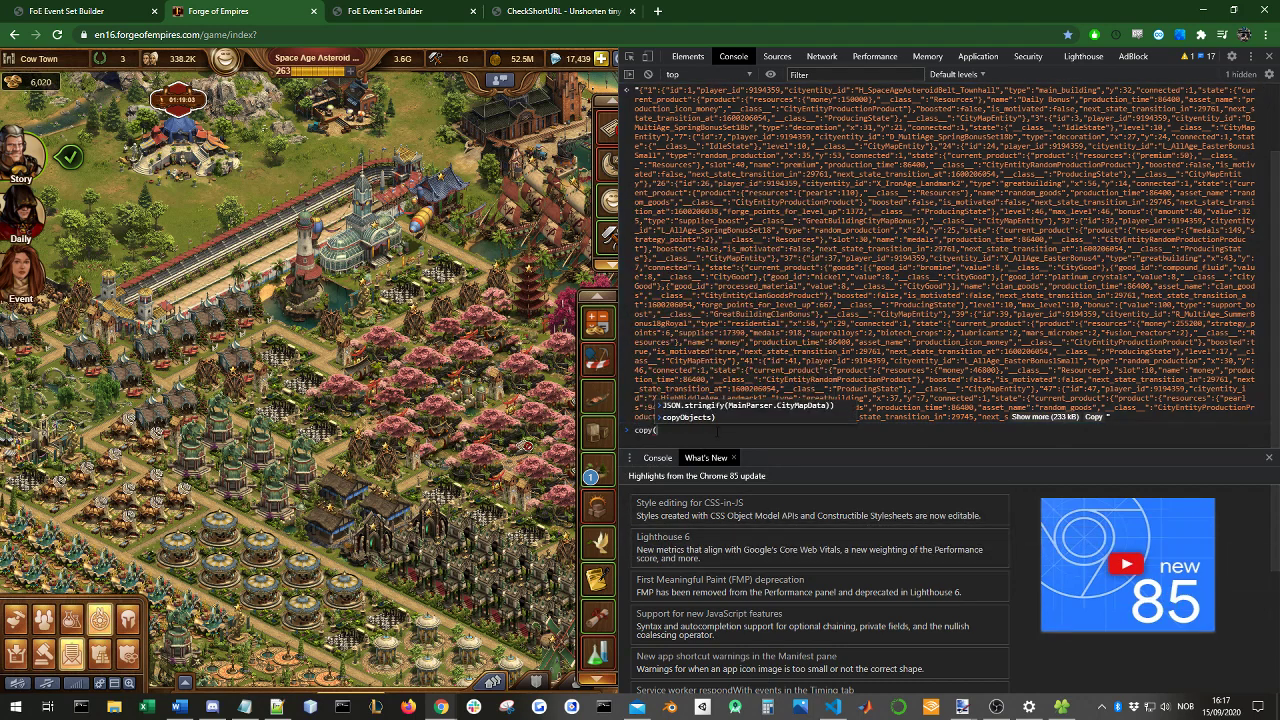
{"action": "key", "text": "Tab"}
{"action": "key", "text": "Return"}
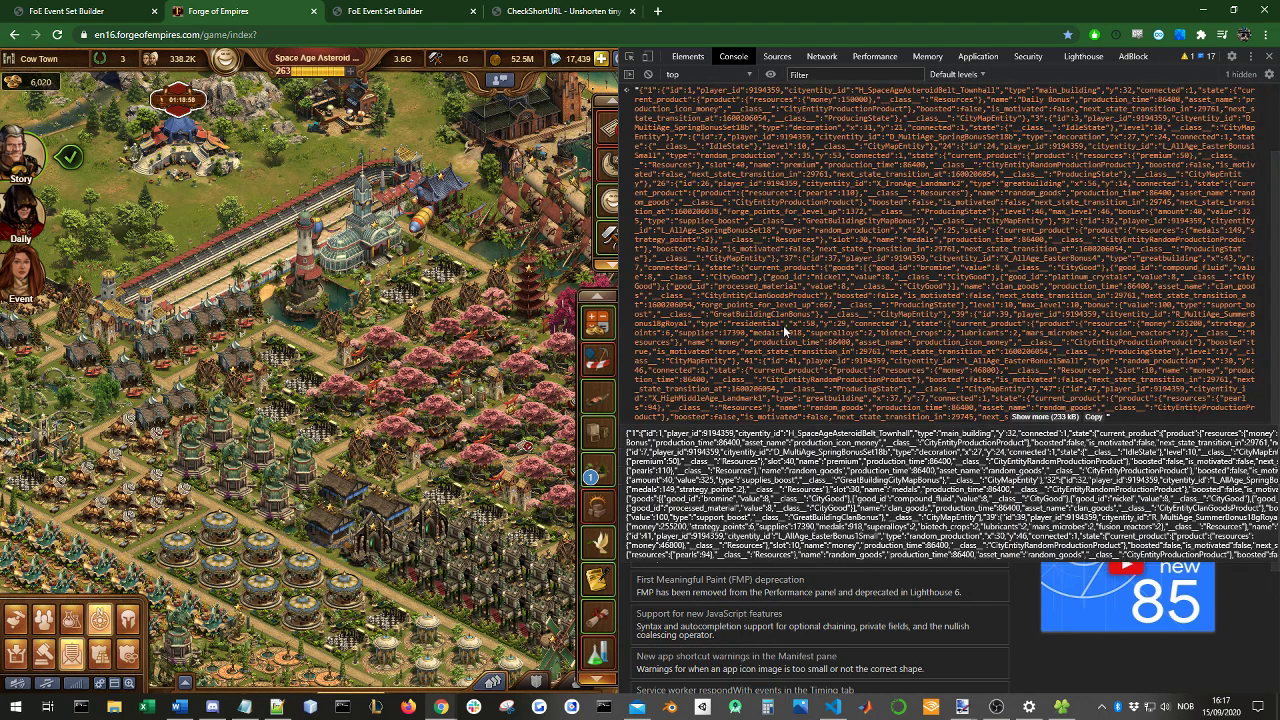
Step: Close the How To Import popup and paste the game's city JSON into the Load/Import String field
{"action": "left_click", "coordinate": [76, 10]}
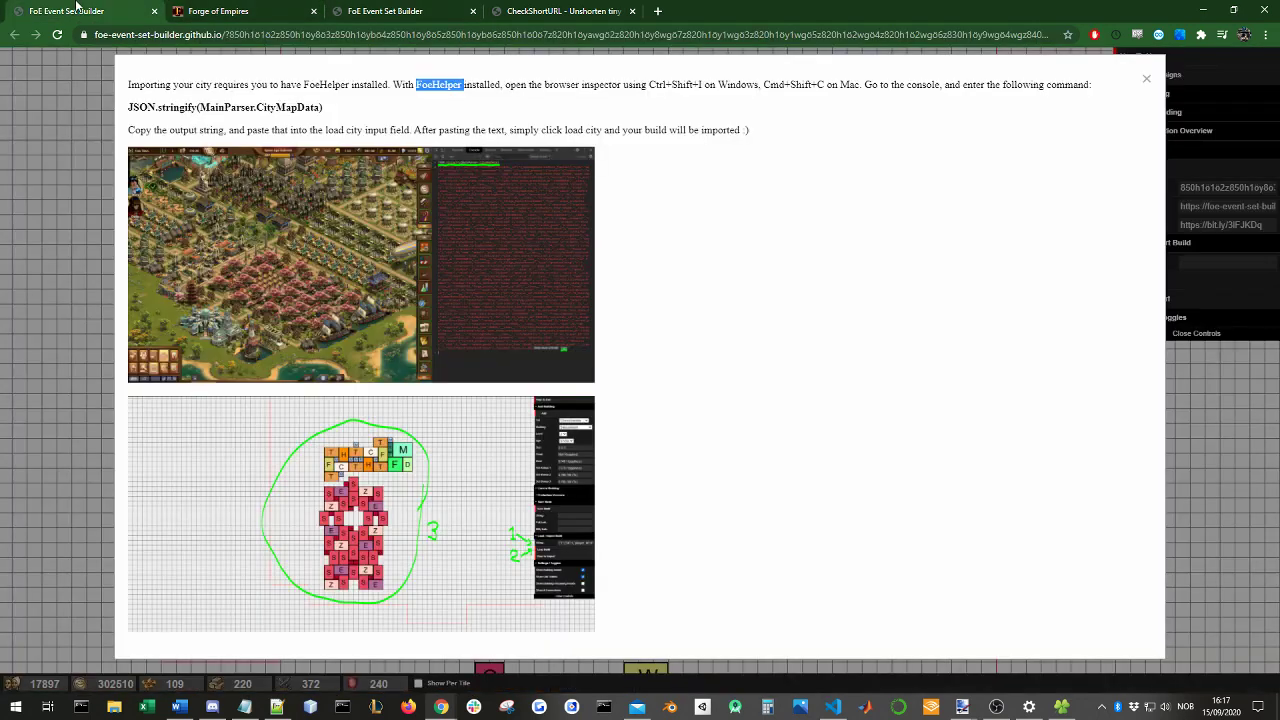
{"action": "left_click", "coordinate": [1196, 339]}
{"action": "left_click", "coordinate": [1195, 265]}
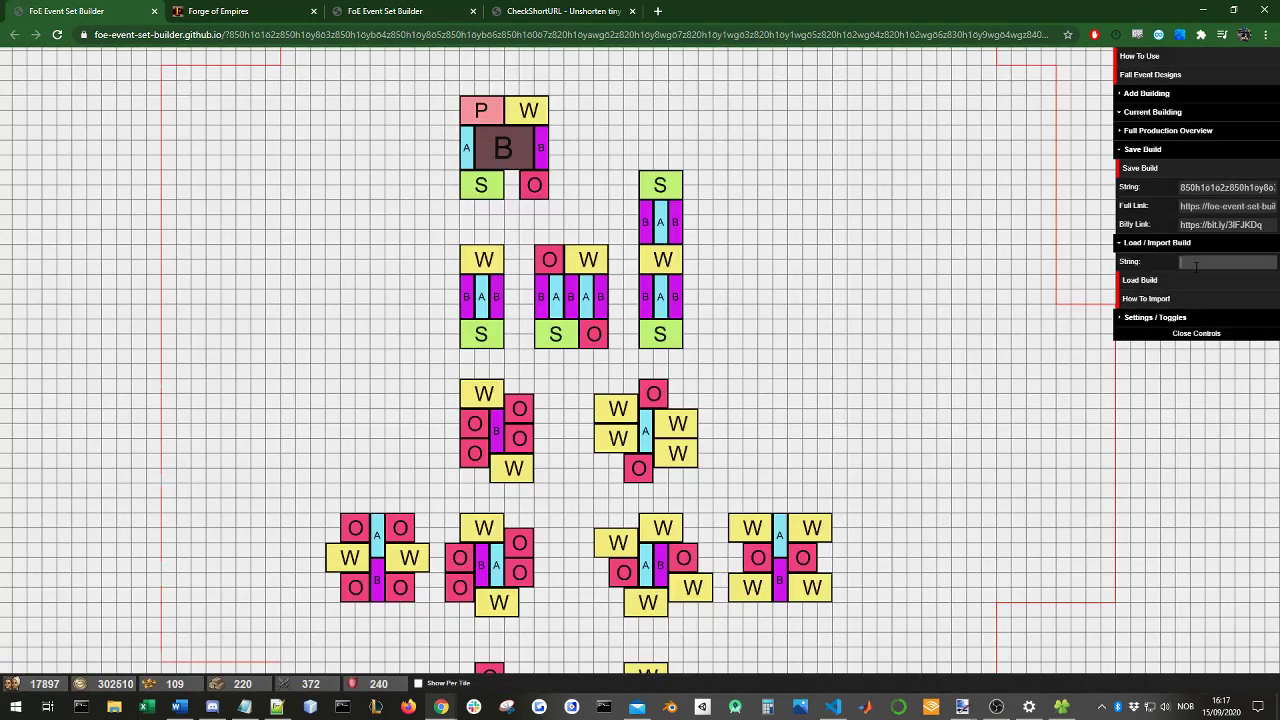
{"action": "key", "text": "ctrl+v"}
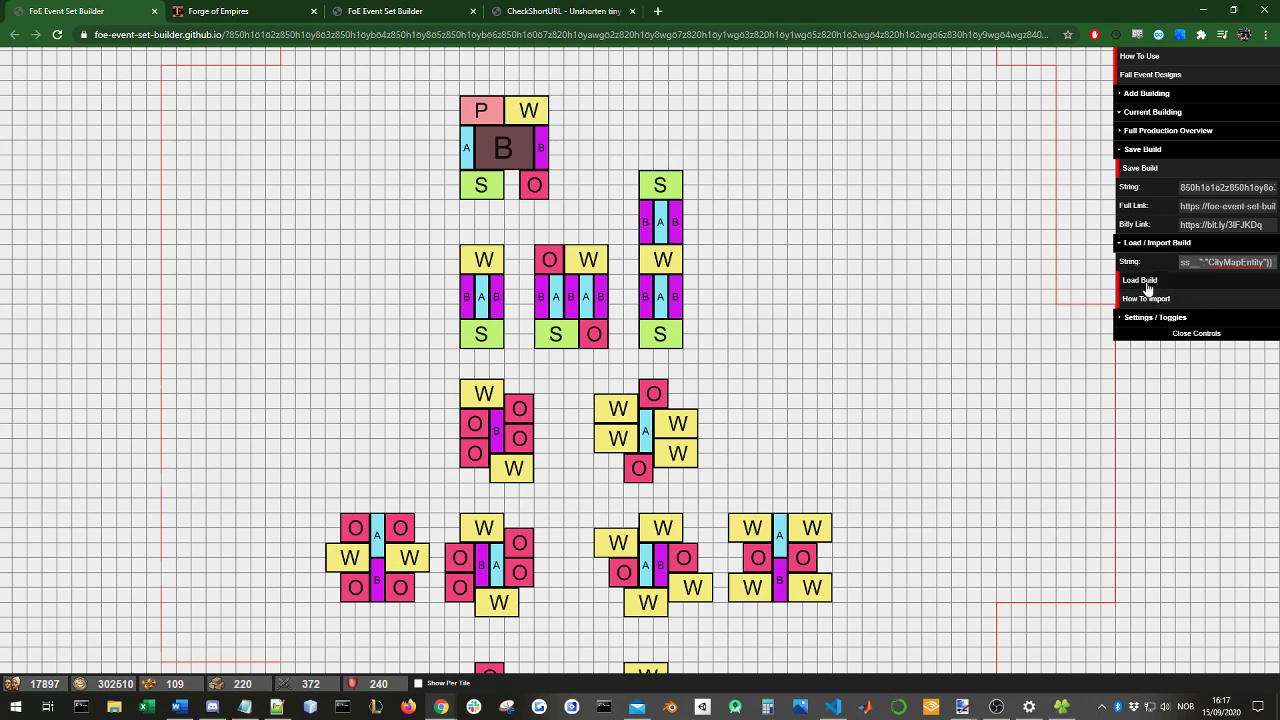
{"action": "left_click", "coordinate": [1160, 281]}
Step: Load the pasted city, box-select its buildings on the grid, then return to the game tab
{"action": "left_click", "coordinate": [1163, 284]}
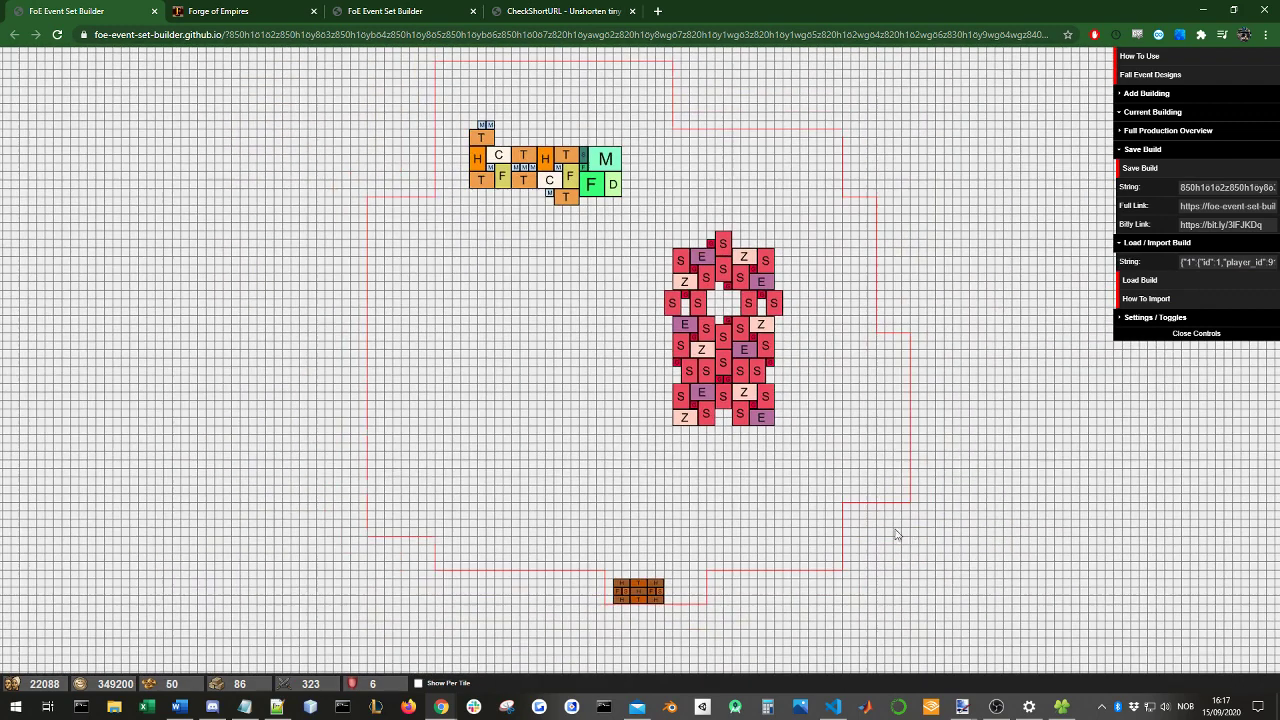
{"action": "left_click_drag", "start_coordinate": [458, 111], "coordinate": [828, 688]}
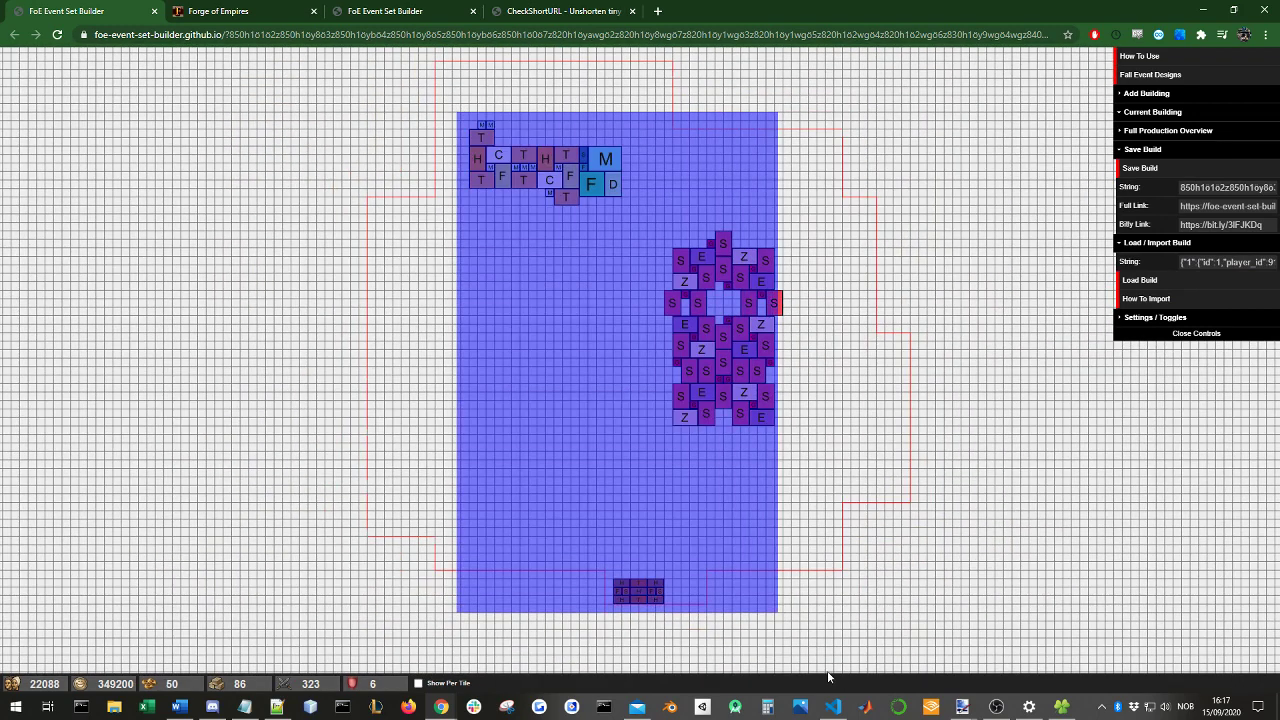
{"action": "right_click", "coordinate": [828, 688]}
{"action": "left_click", "coordinate": [702, 517]}
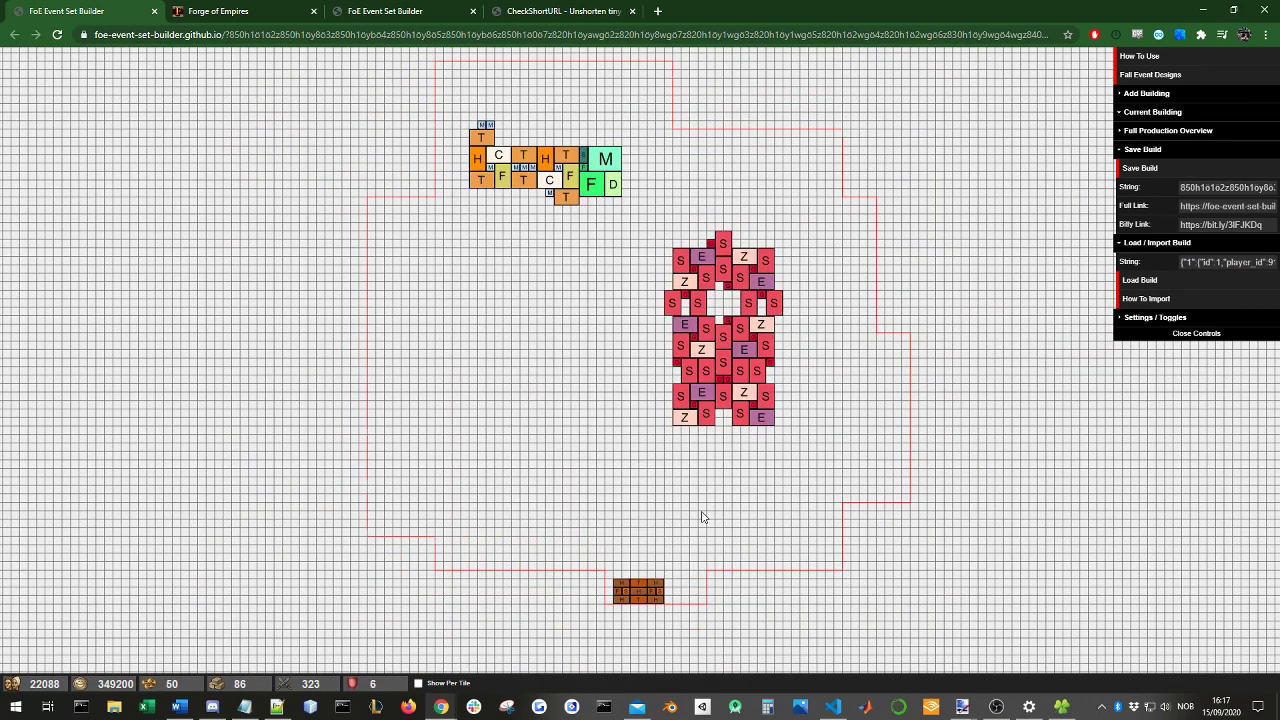
{"action": "left_click", "coordinate": [230, 14]}
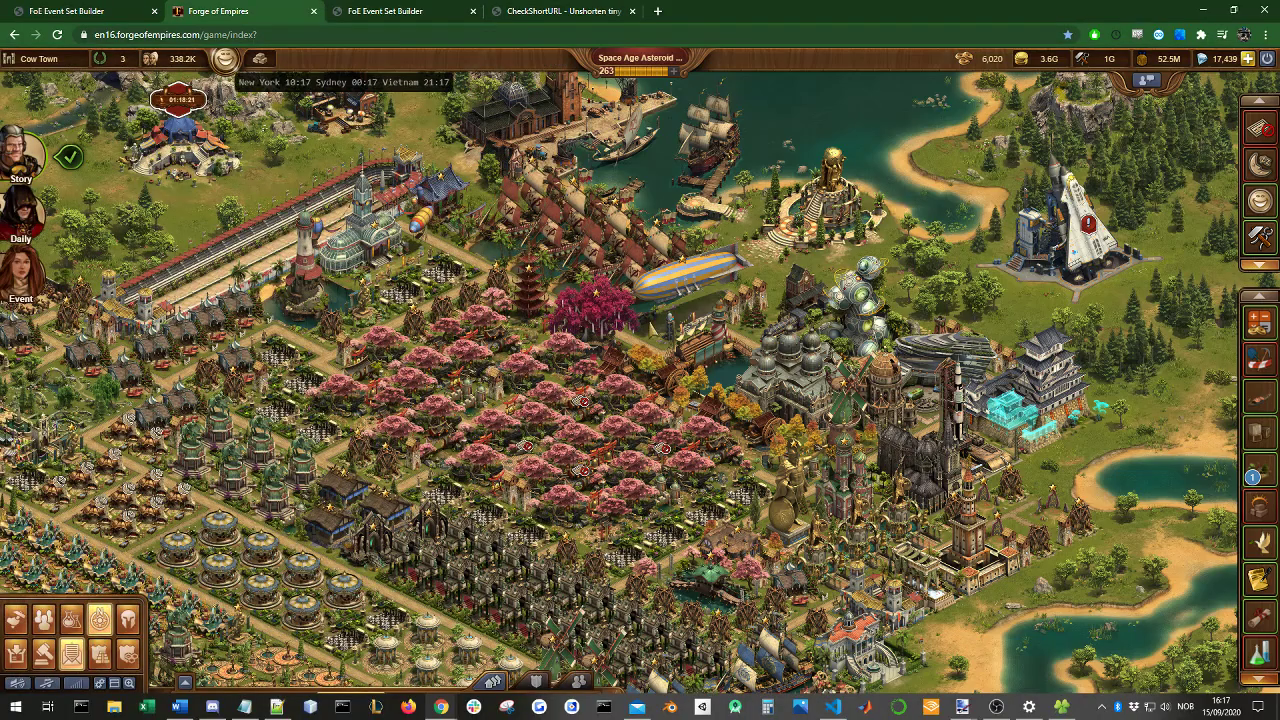
Step: Close DevTools, pan the Forge of Empires city map, and switch back to the builder with Ctrl+1
{"action": "left_click", "coordinate": [1269, 56]}
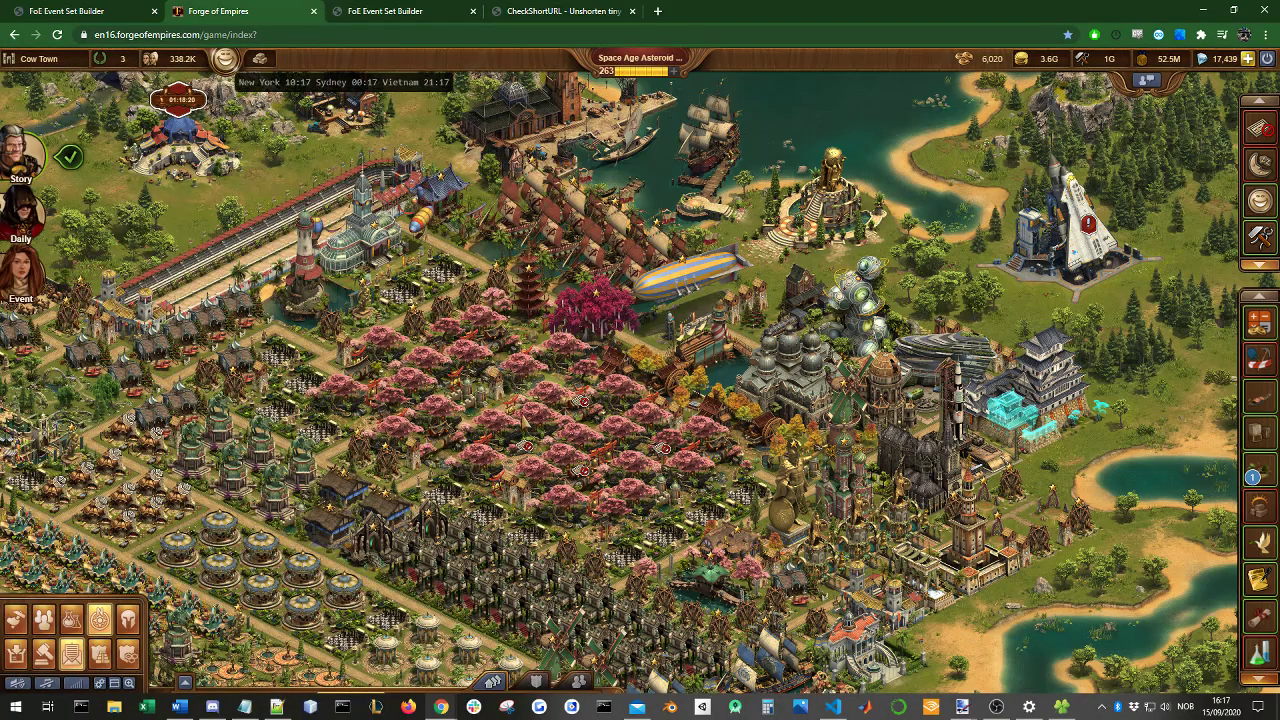
{"action": "left_click_drag", "start_coordinate": [545, 390], "coordinate": [640, 210]}
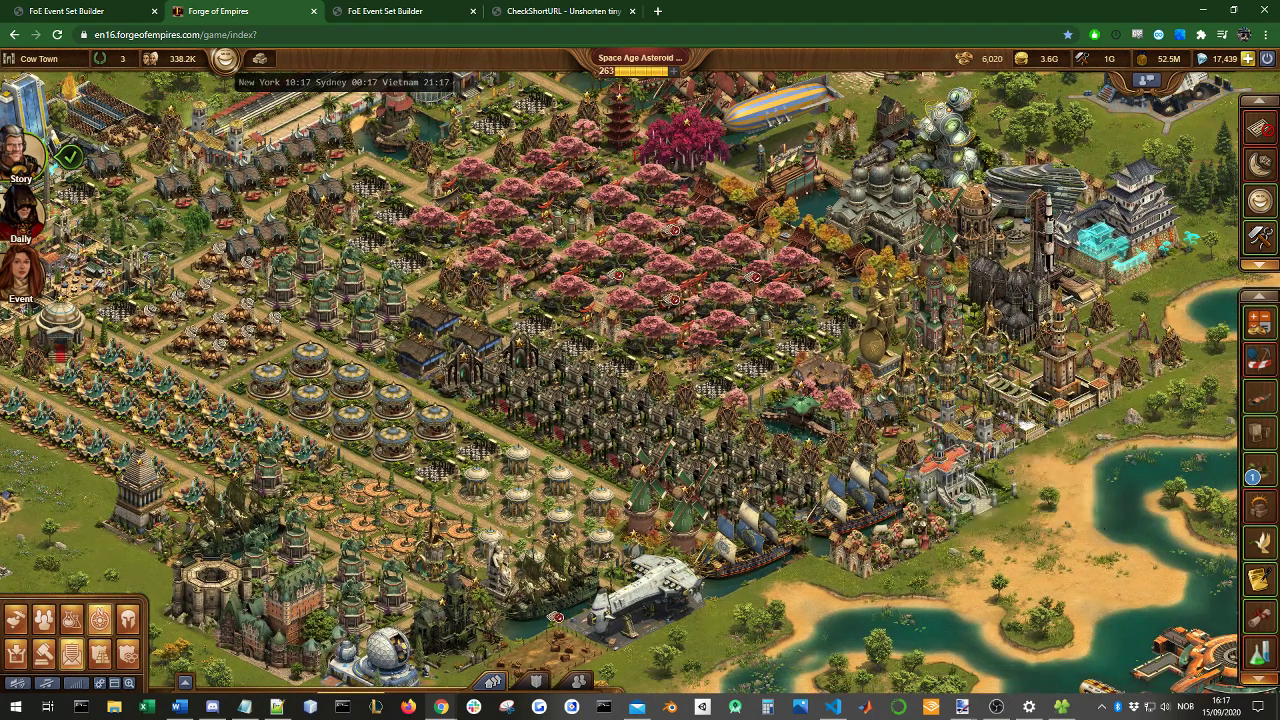
{"action": "key", "text": "ctrl+1"}
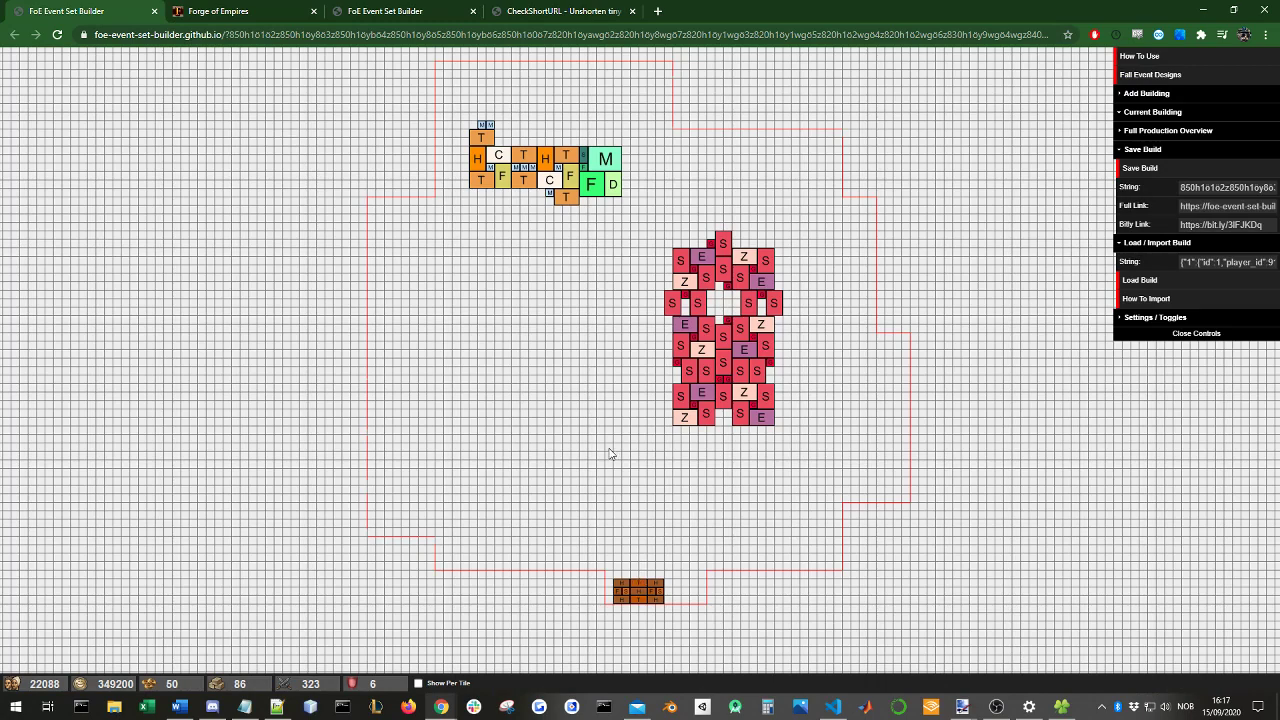
{"action": "scroll", "coordinate": [610, 453], "scroll_direction": "up", "scroll_amount": 1}
{"action": "scroll", "coordinate": [571, 366], "scroll_direction": "left", "scroll_amount": 1}
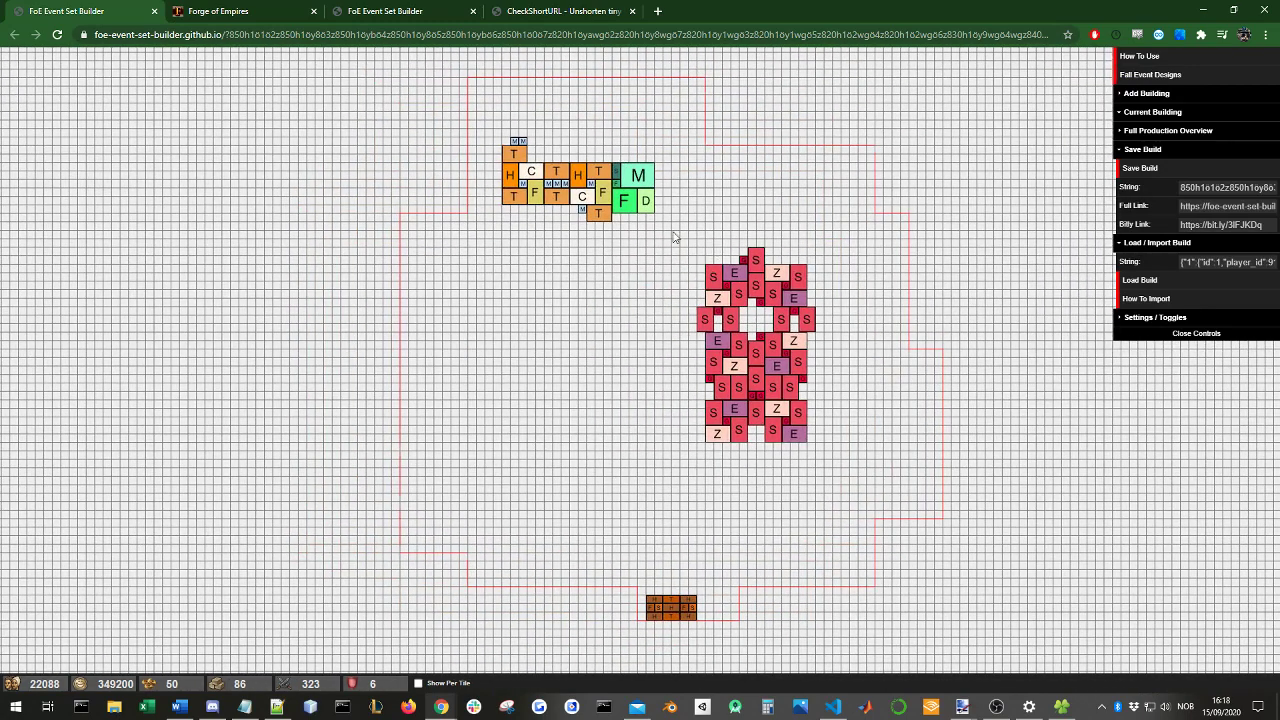
{"action": "left_click_drag", "start_coordinate": [674, 236], "coordinate": [852, 462]}
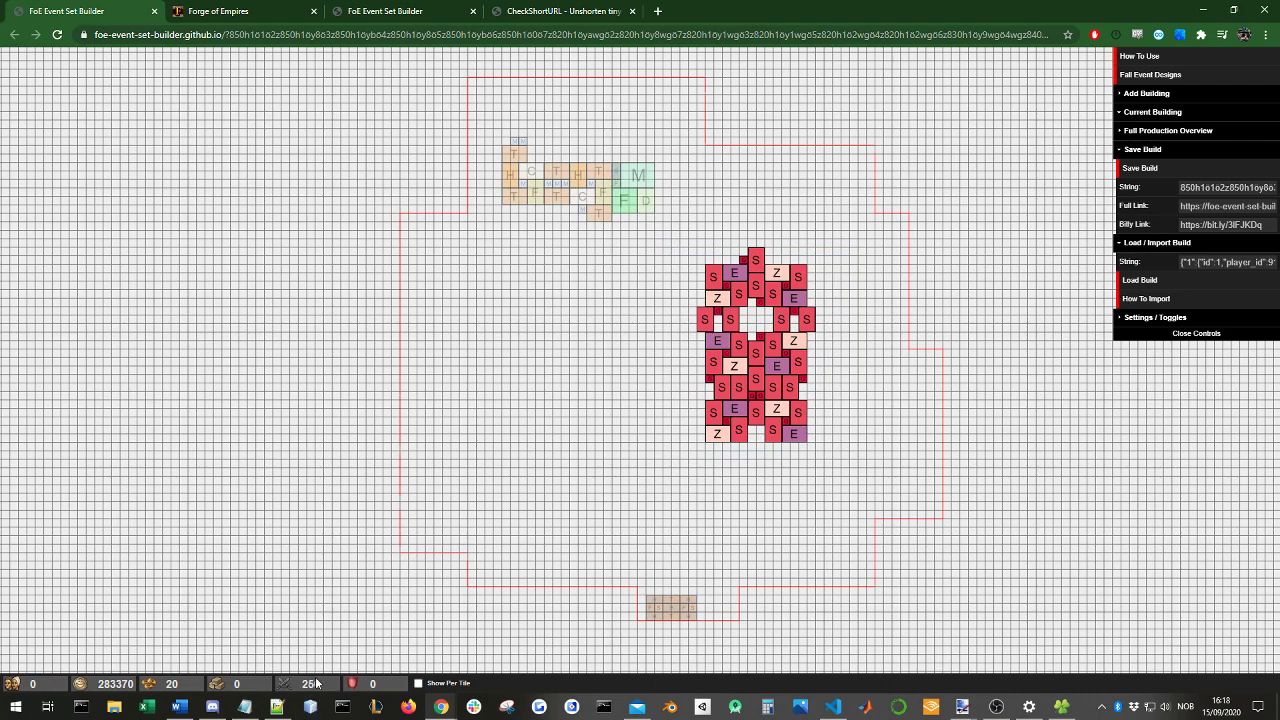
{"action": "left_click", "coordinate": [419, 683]}
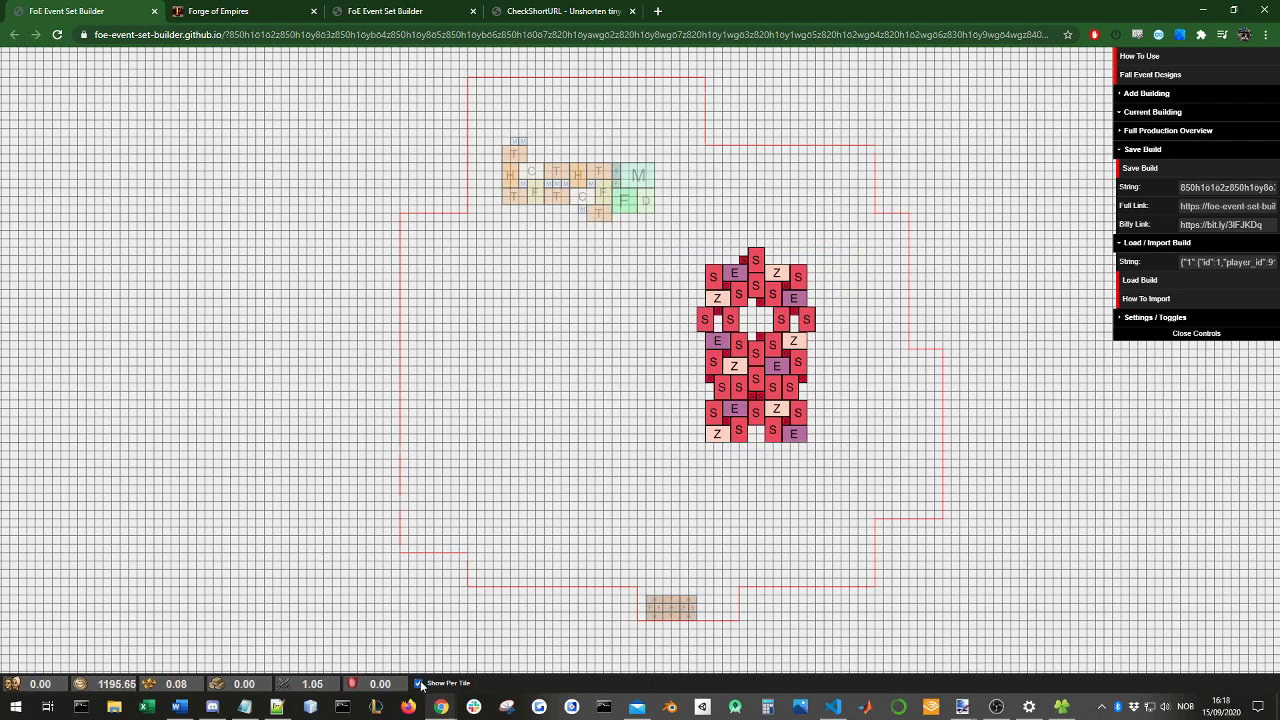
{"action": "left_click", "coordinate": [420, 684]}
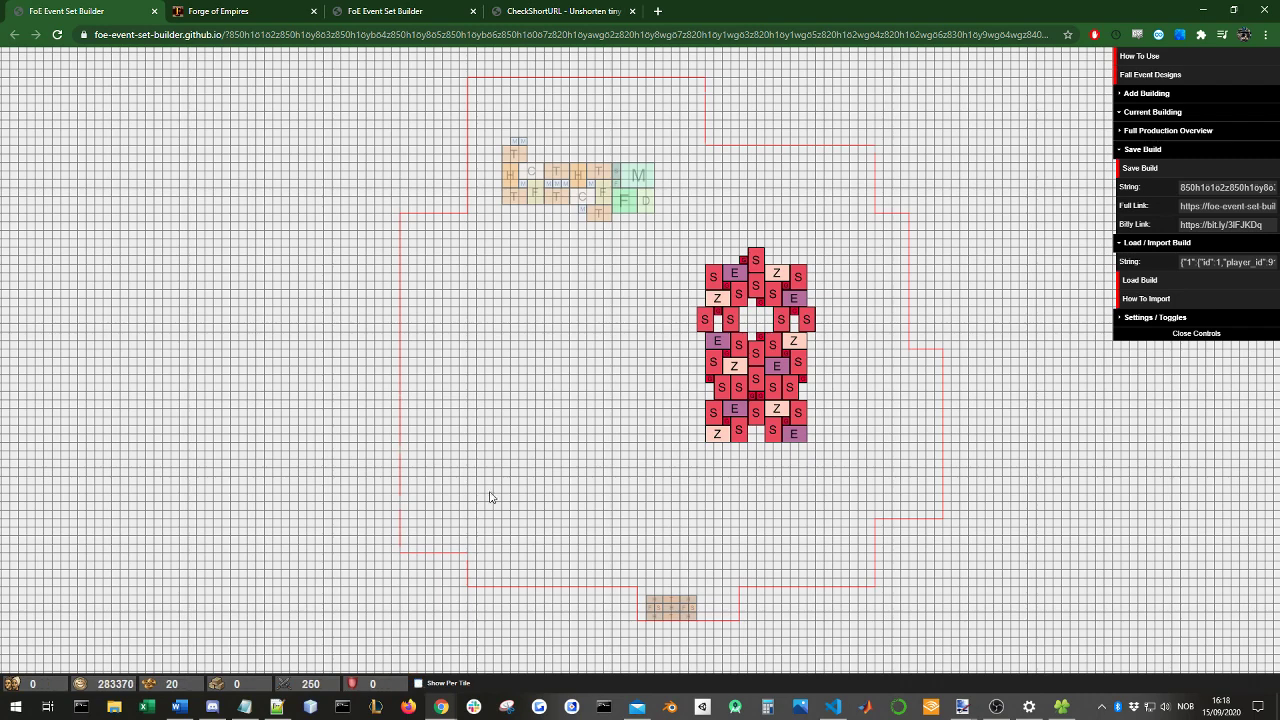
Step: Expand Settings / Toggles and switch Show Building Initials off and on several times
{"action": "left_click", "coordinate": [1150, 320]}
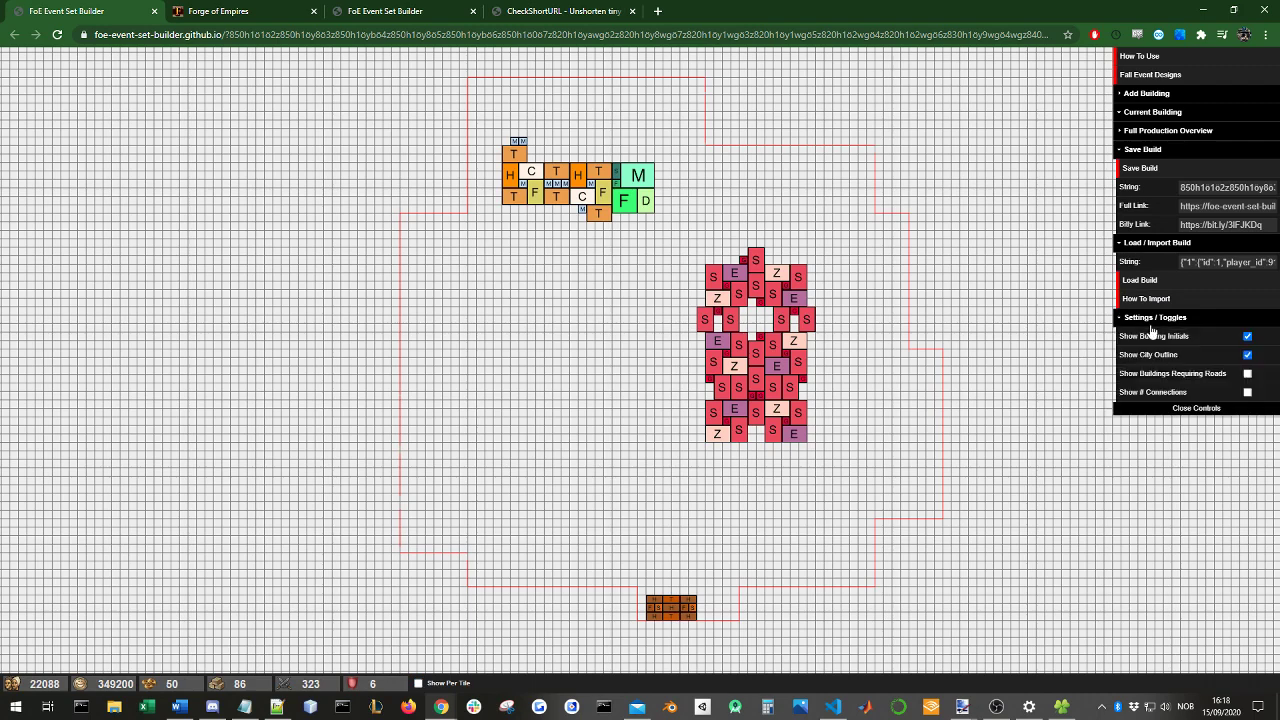
{"action": "left_click", "coordinate": [1248, 338]}
{"action": "left_click", "coordinate": [1248, 338]}
{"action": "scroll", "coordinate": [757, 250], "scroll_direction": "up", "scroll_amount": 2}
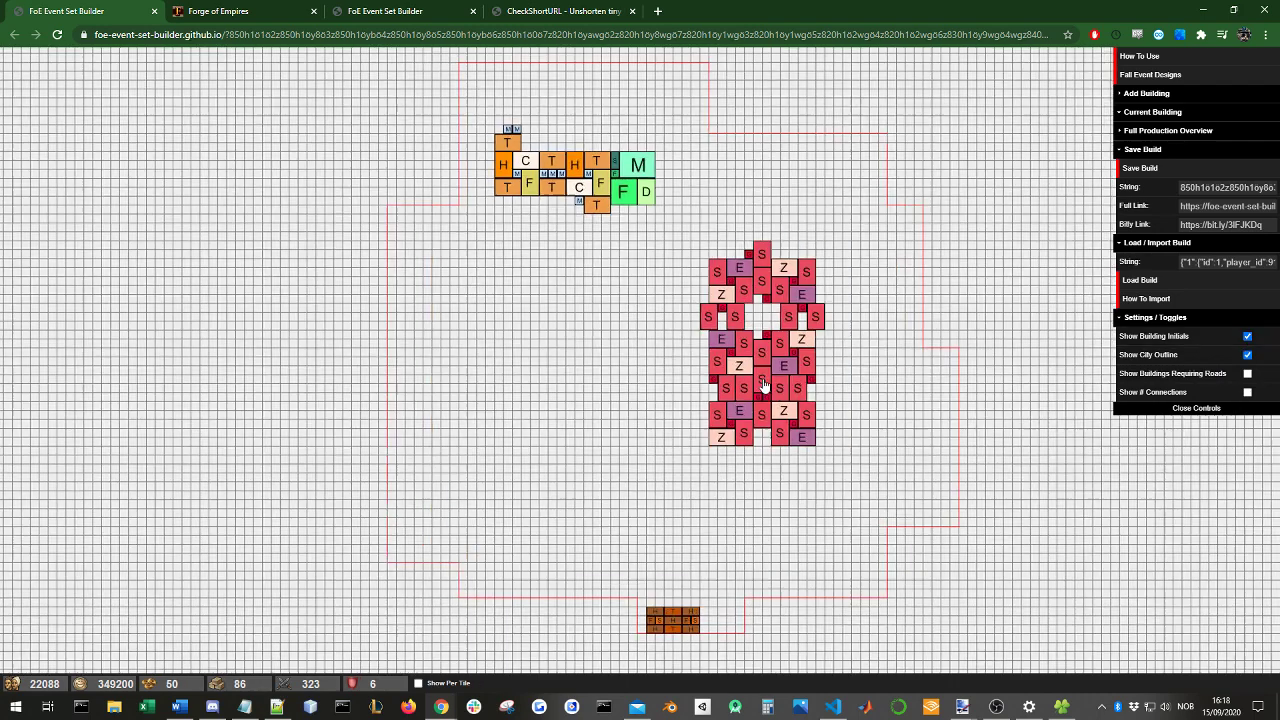
{"action": "left_click", "coordinate": [1249, 338]}
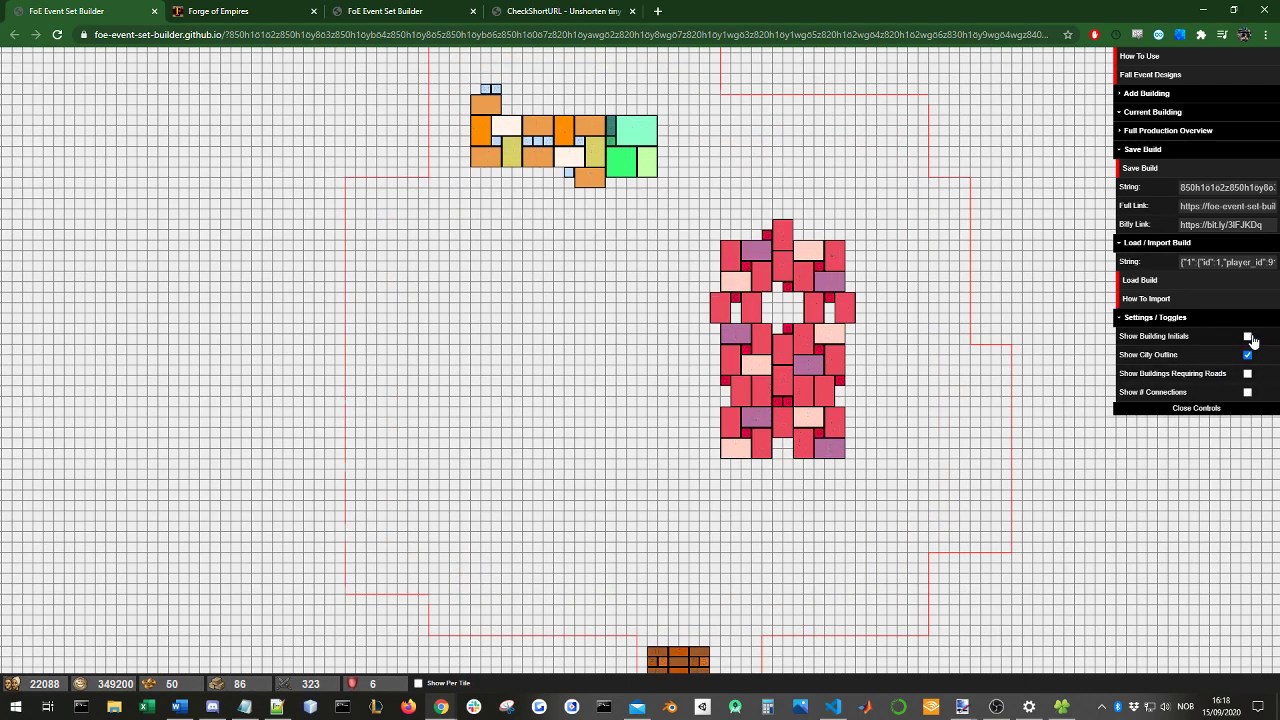
{"action": "left_click", "coordinate": [1249, 338]}
{"action": "left_click", "coordinate": [1249, 338]}
Step: View a Sakura Rock's details, turn building initials back on, and collapse the details
{"action": "left_click", "coordinate": [738, 257]}
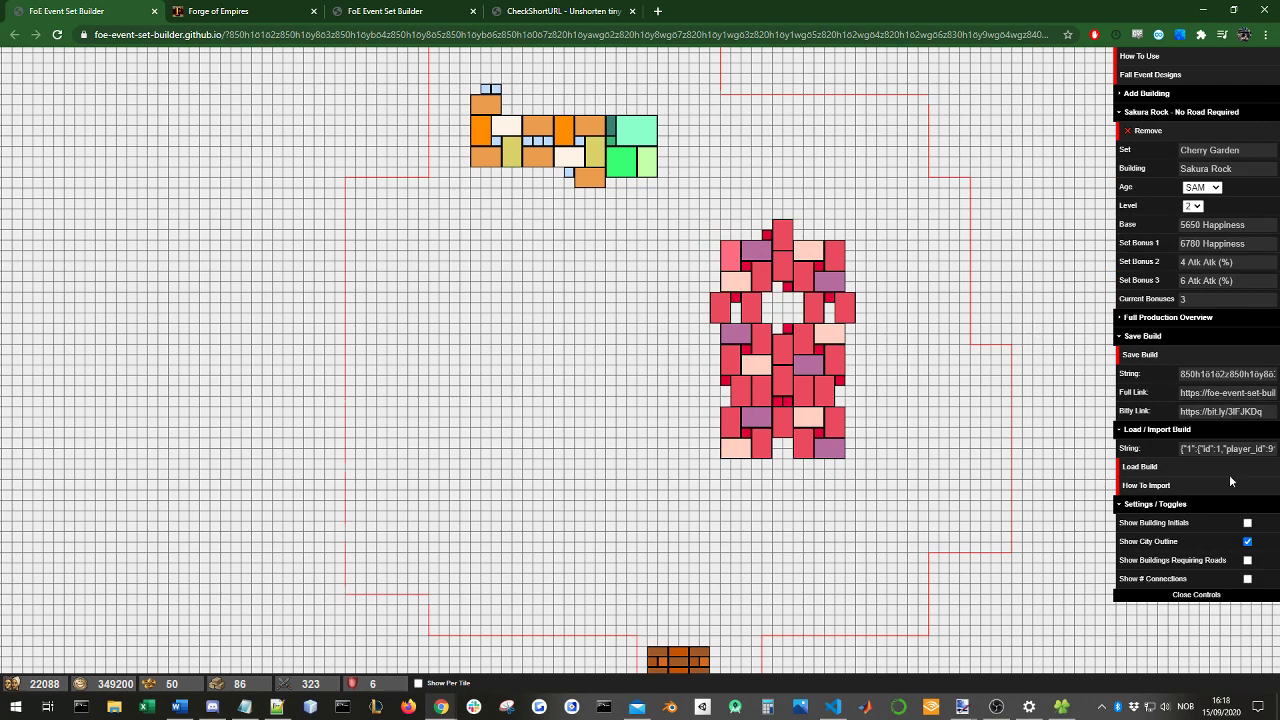
{"action": "left_click", "coordinate": [1247, 523]}
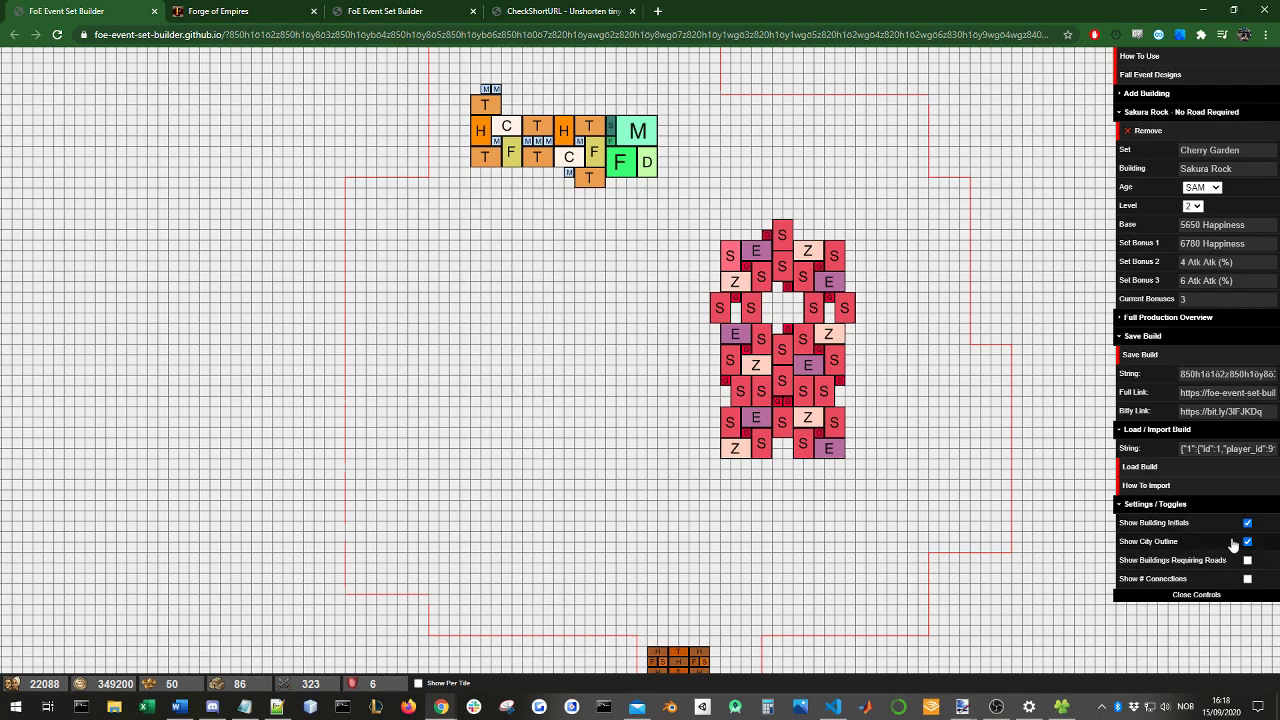
{"action": "left_click", "coordinate": [846, 594]}
Step: Uncheck Show City Outline to hide the red city outline
{"action": "scroll", "coordinate": [769, 555], "scroll_direction": "down", "scroll_amount": 1}
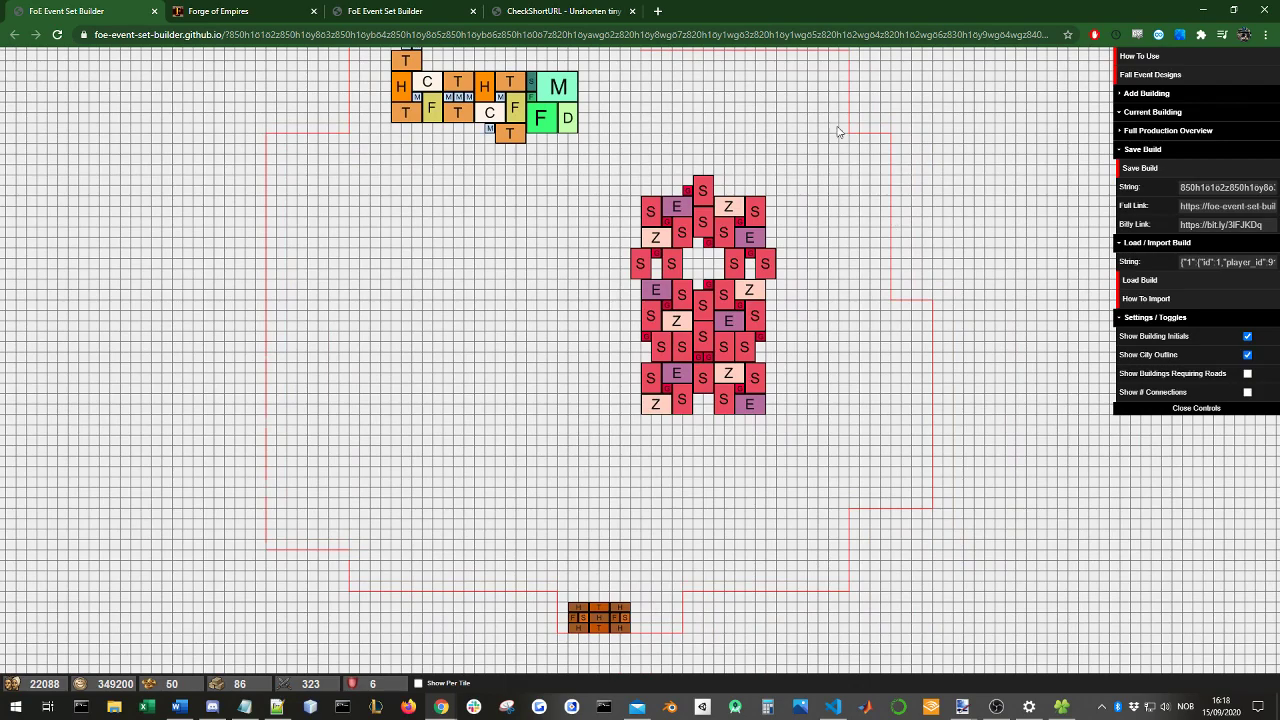
{"action": "scroll", "coordinate": [785, 257], "scroll_direction": "up", "scroll_amount": 1}
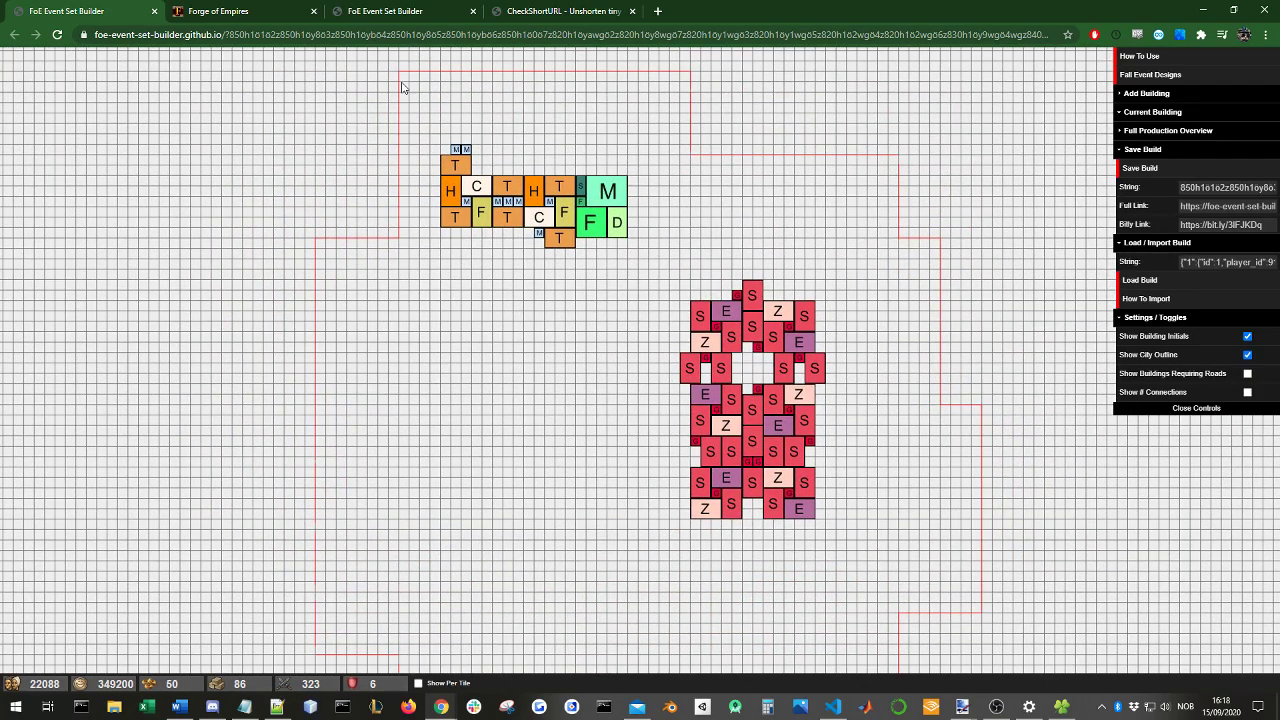
{"action": "scroll", "coordinate": [420, 351], "scroll_direction": "down", "scroll_amount": 2}
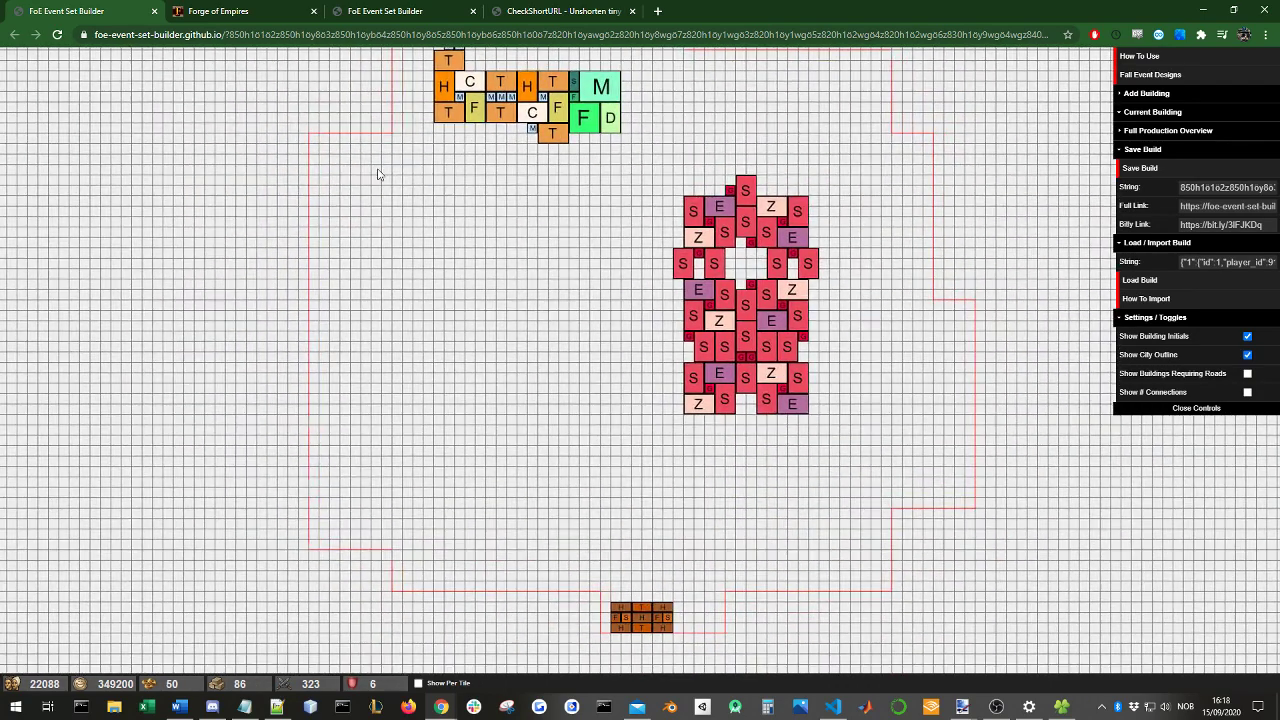
{"action": "scroll", "coordinate": [565, 477], "scroll_direction": "up", "scroll_amount": 2}
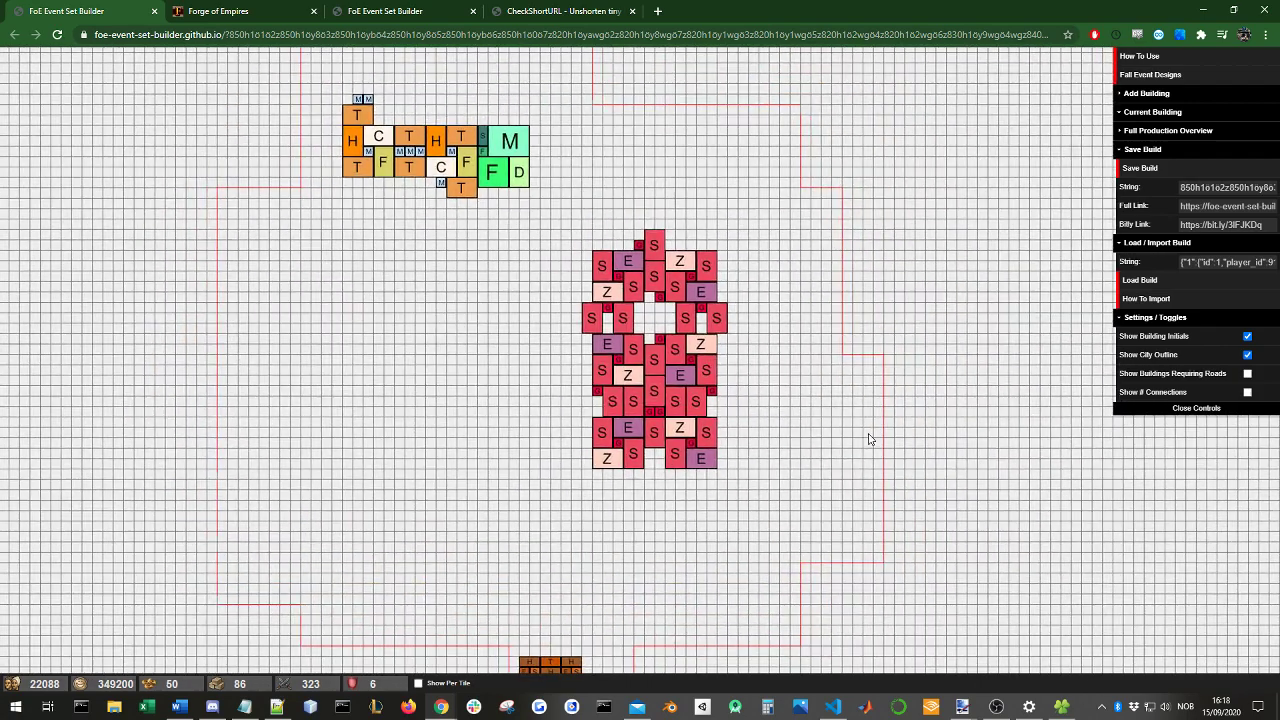
{"action": "left_click", "coordinate": [1247, 356]}
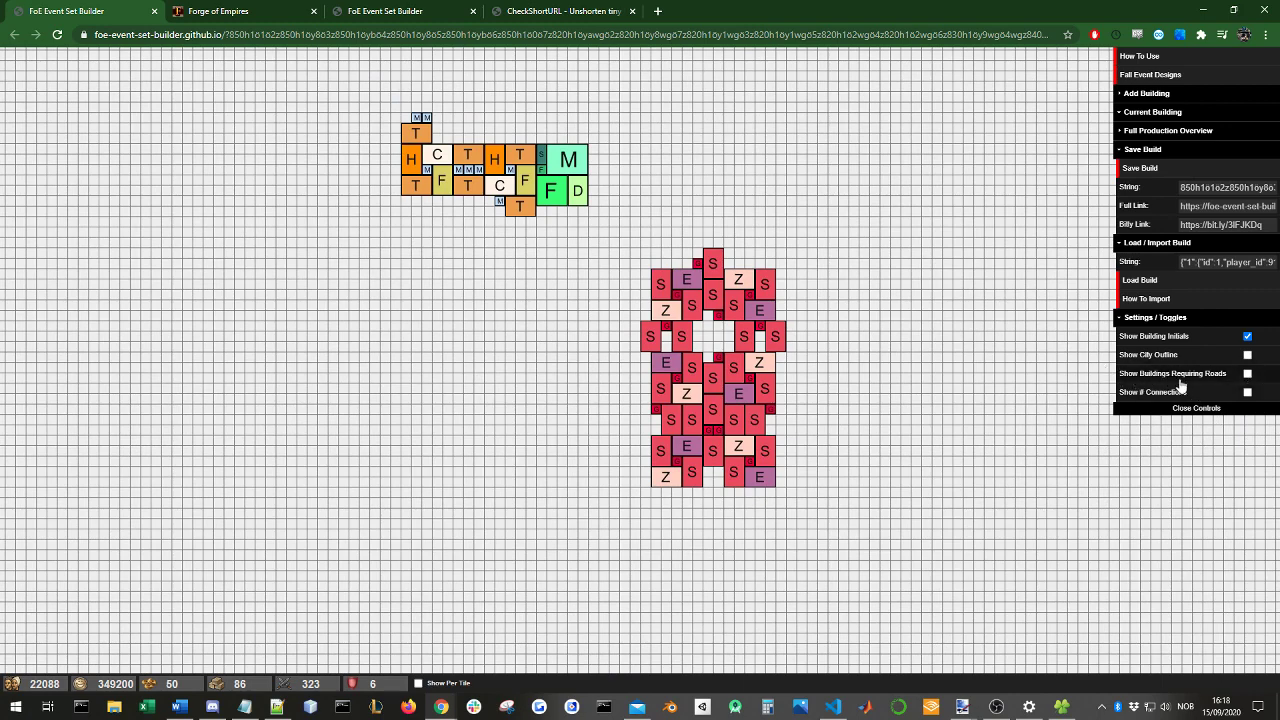
Step: Briefly highlight buildings requiring roads, then turn that highlighting back off
{"action": "left_click", "coordinate": [1247, 375]}
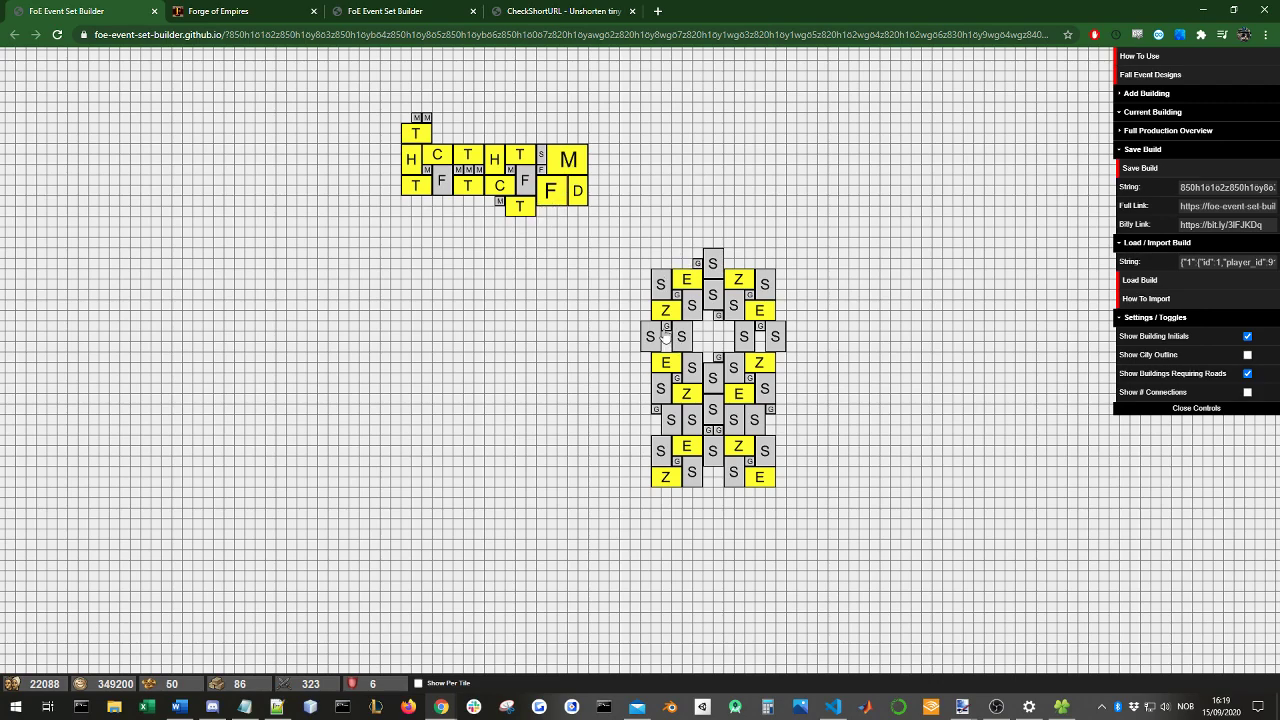
{"action": "scroll", "coordinate": [576, 461], "scroll_direction": "down", "scroll_amount": 2}
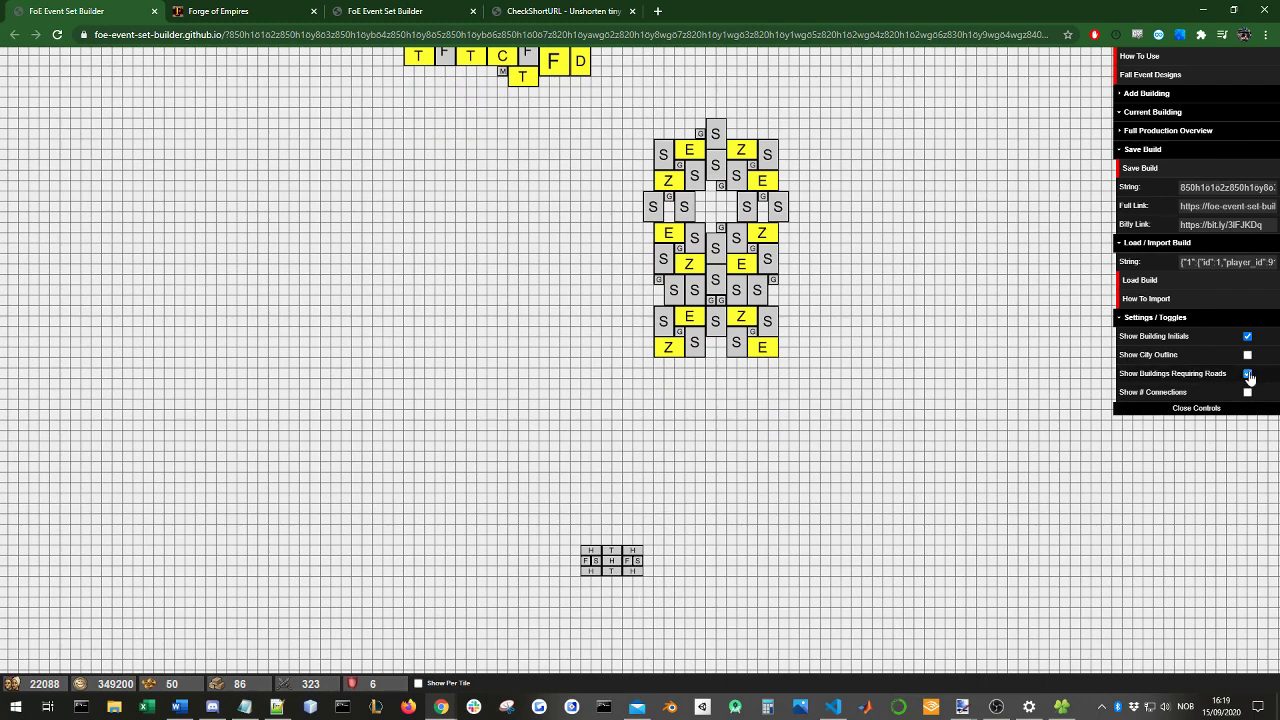
{"action": "left_click", "coordinate": [1248, 374]}
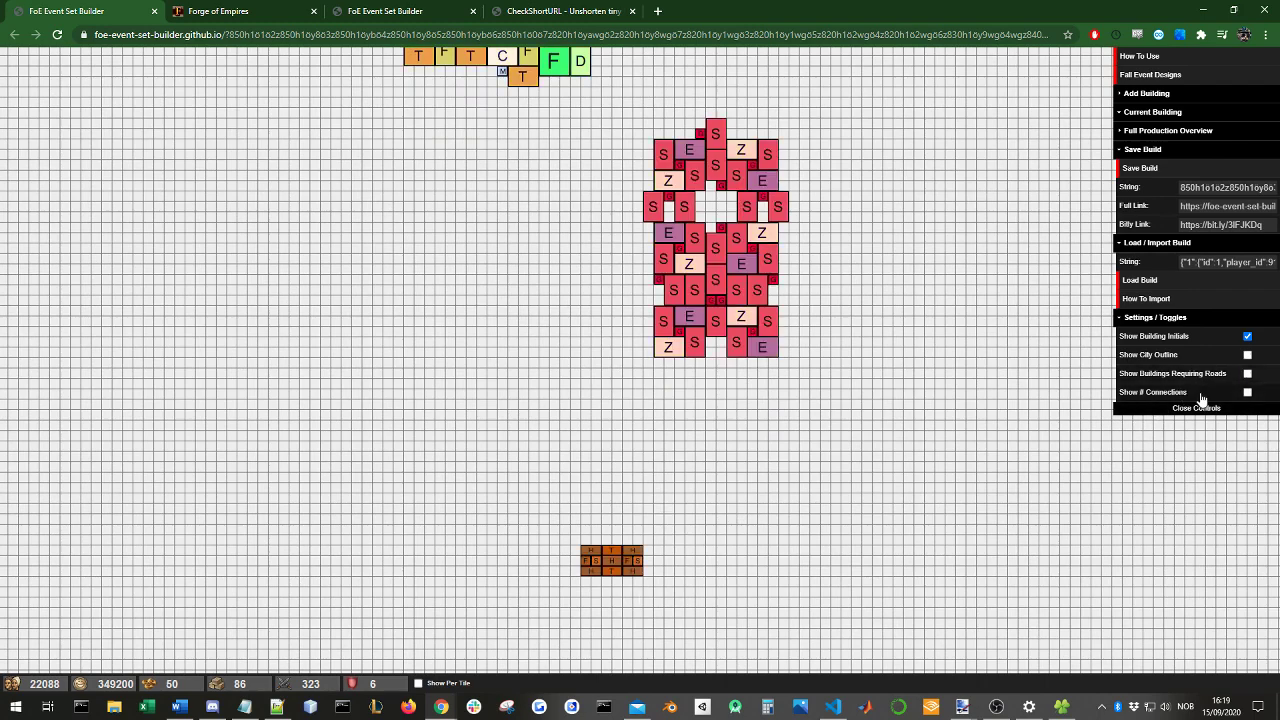
Step: Turn on Show # Connections, pan to the Halmbock group, and open a Halmbock's Winter Village details
{"action": "left_click", "coordinate": [1247, 393]}
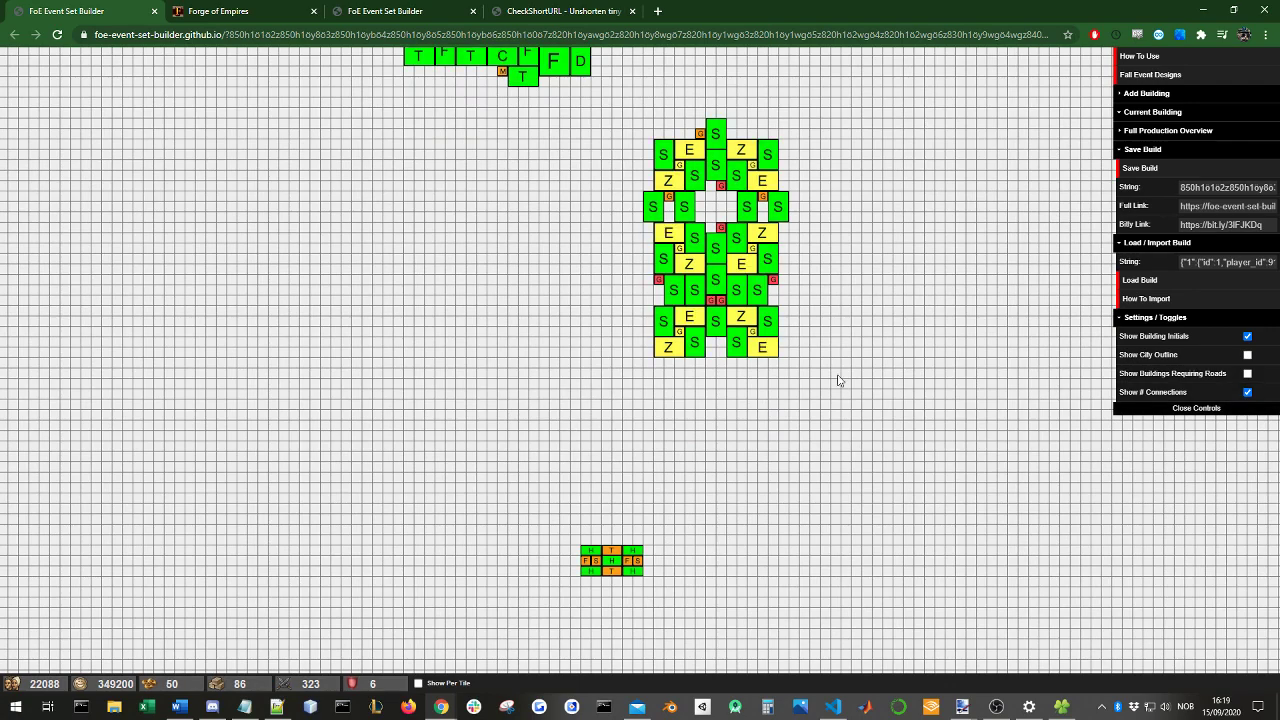
{"action": "left_click_drag", "start_coordinate": [509, 194], "coordinate": [570, 326]}
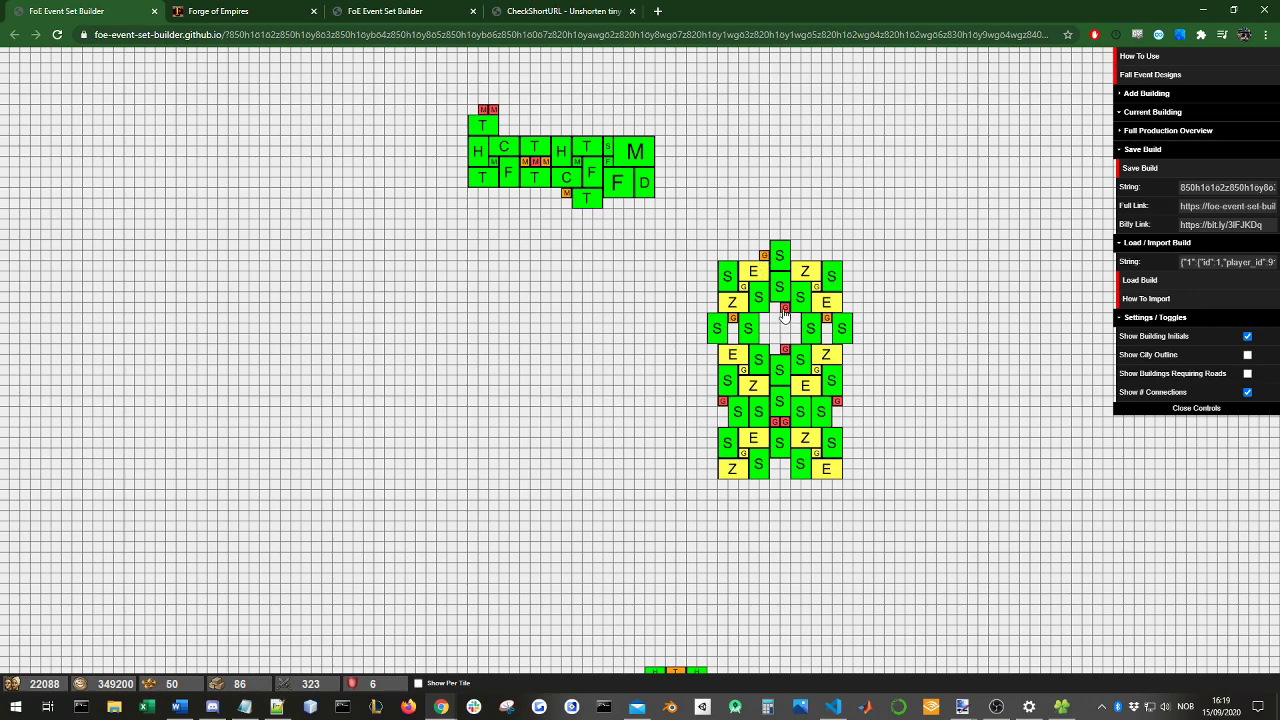
{"action": "scroll", "coordinate": [694, 477], "scroll_direction": "down", "scroll_amount": 2}
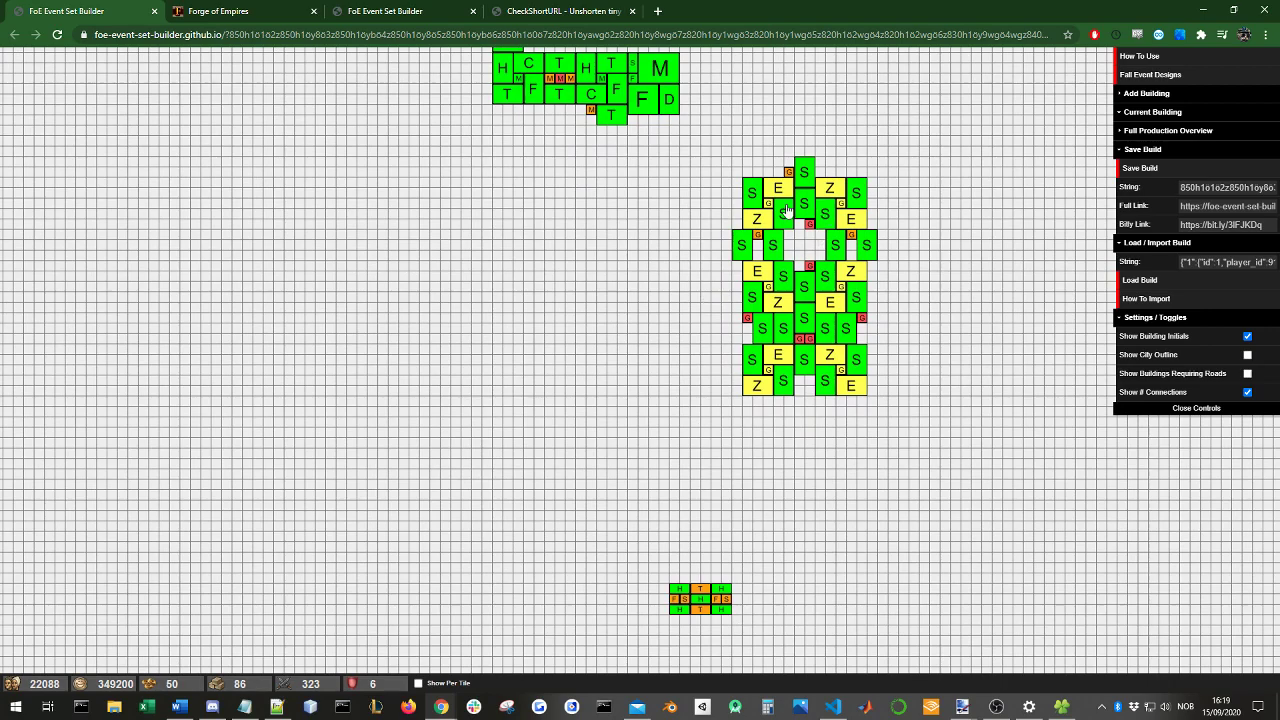
{"action": "scroll", "coordinate": [720, 491], "scroll_direction": "down", "scroll_amount": 3}
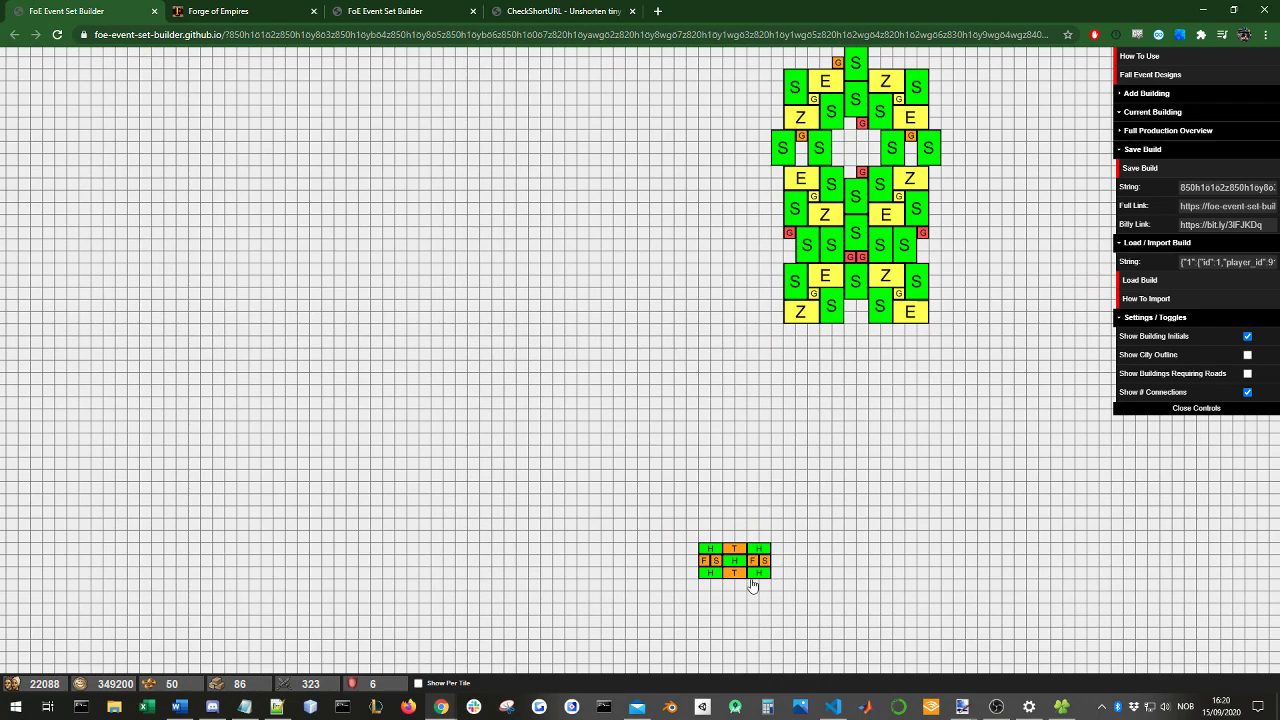
{"action": "left_click_drag", "start_coordinate": [716, 463], "coordinate": [718, 421]}
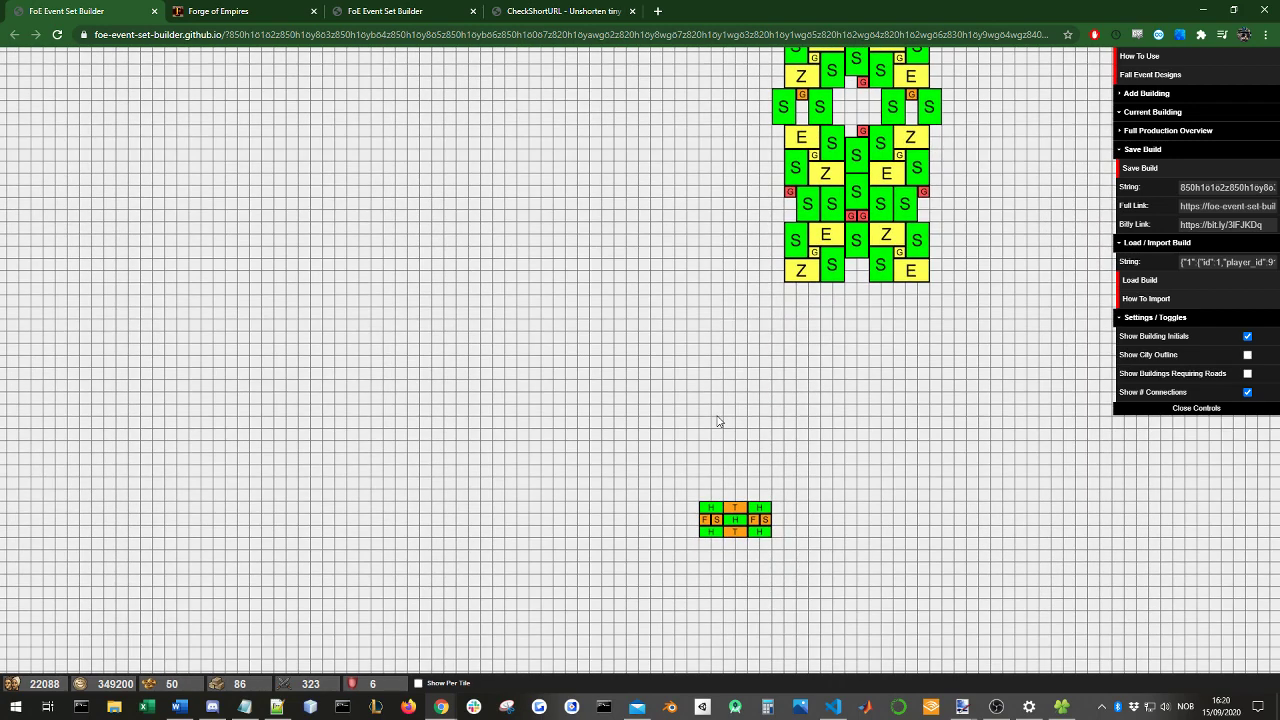
{"action": "left_click_drag", "start_coordinate": [730, 587], "coordinate": [714, 559]}
{"action": "left_click", "coordinate": [692, 487]}
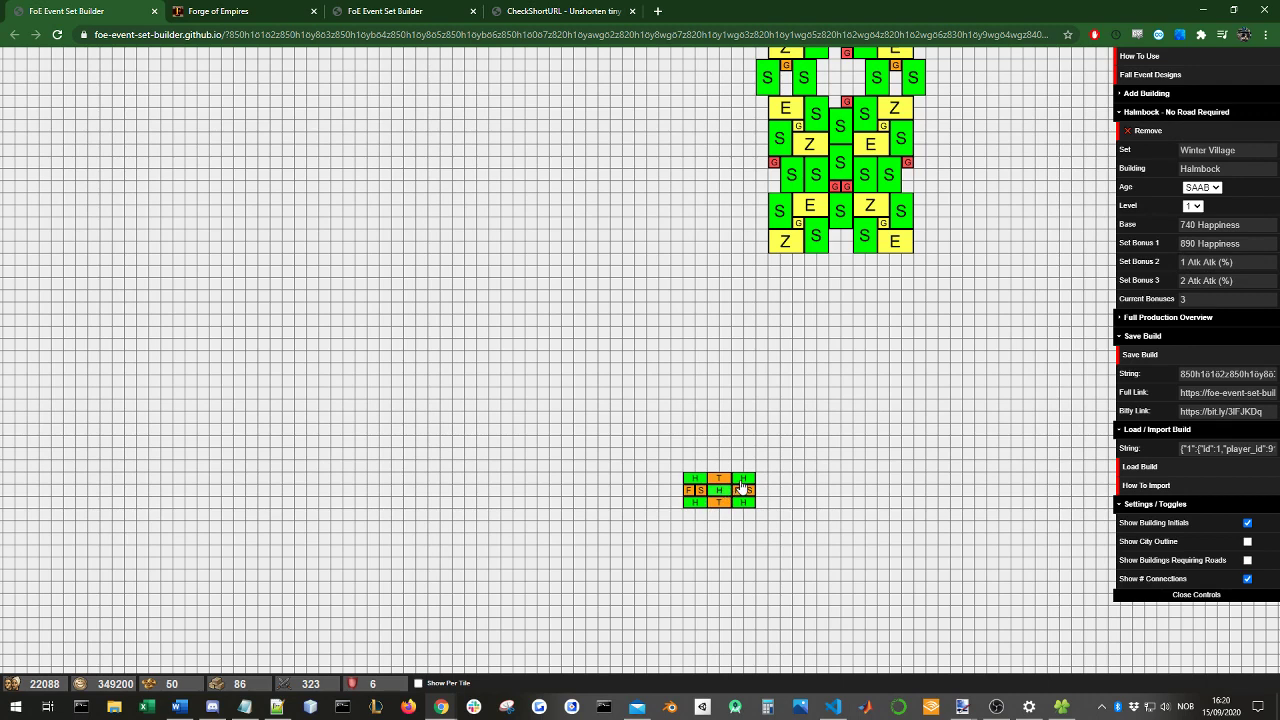
Step: Select the Halmbock group and tick Show Per Tile, briefly checking the game tab
{"action": "left_click_drag", "start_coordinate": [652, 422], "coordinate": [776, 534]}
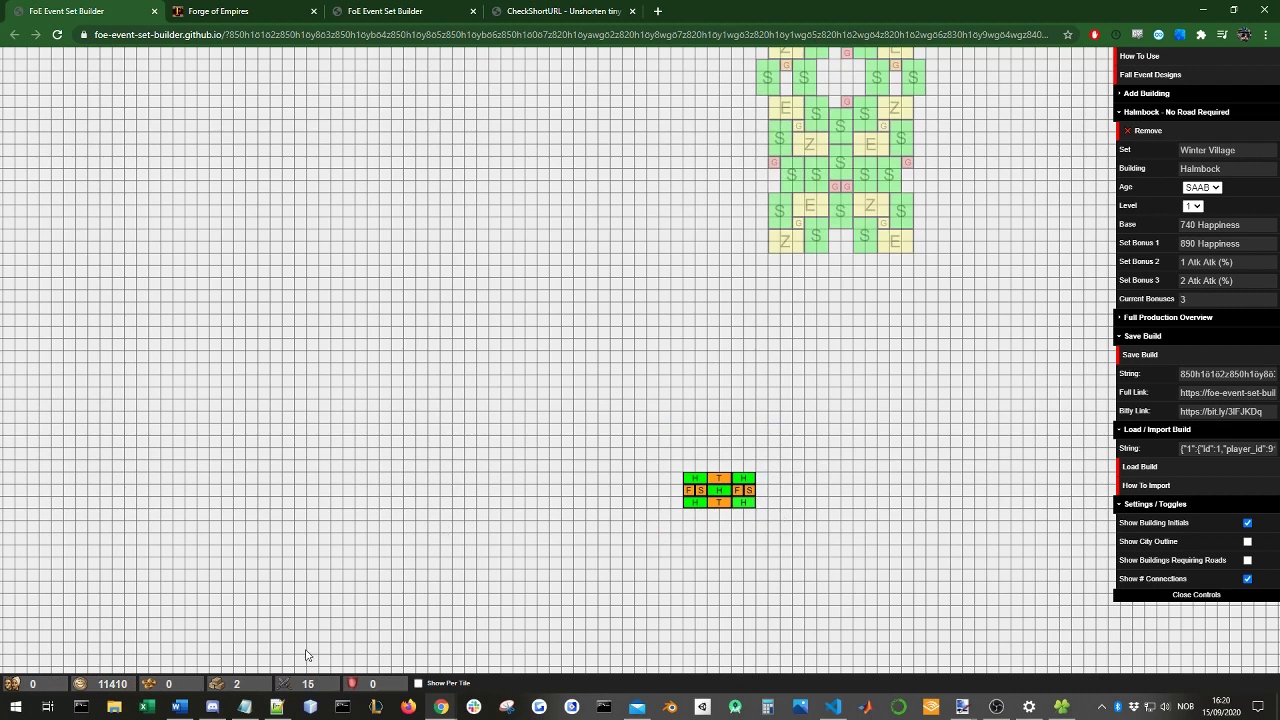
{"action": "left_click", "coordinate": [418, 684]}
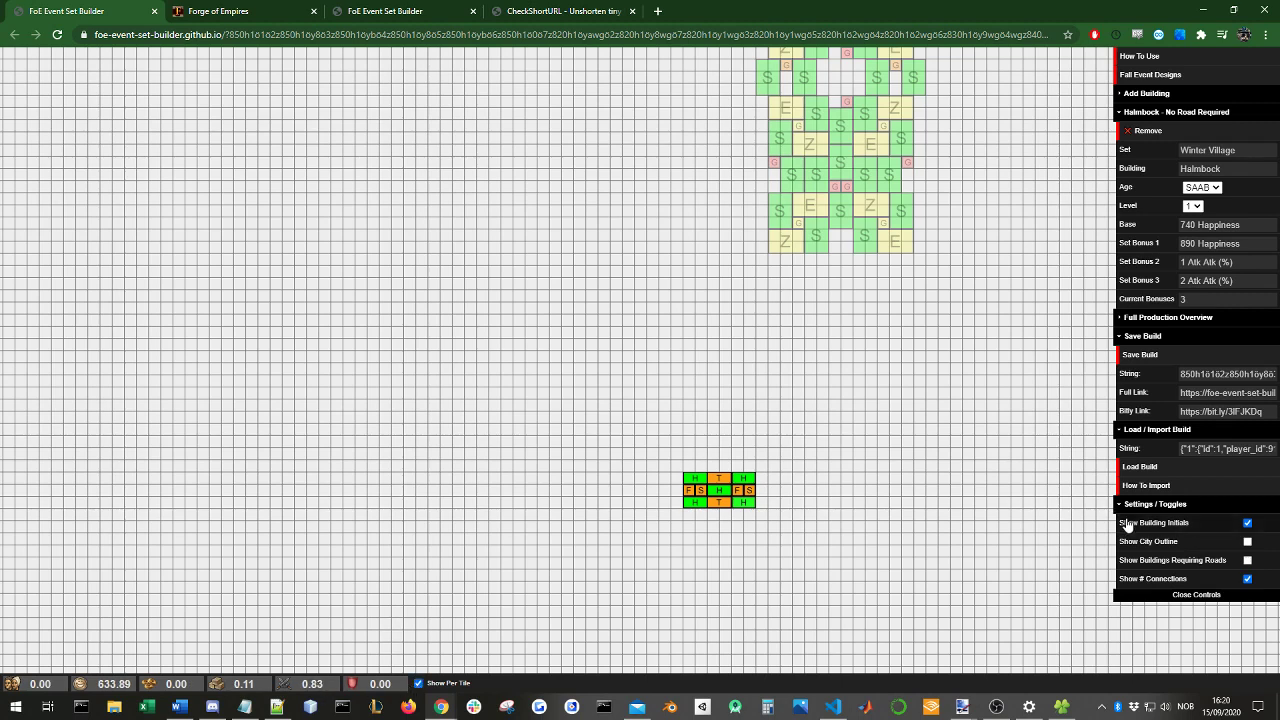
{"action": "left_click", "coordinate": [224, 10]}
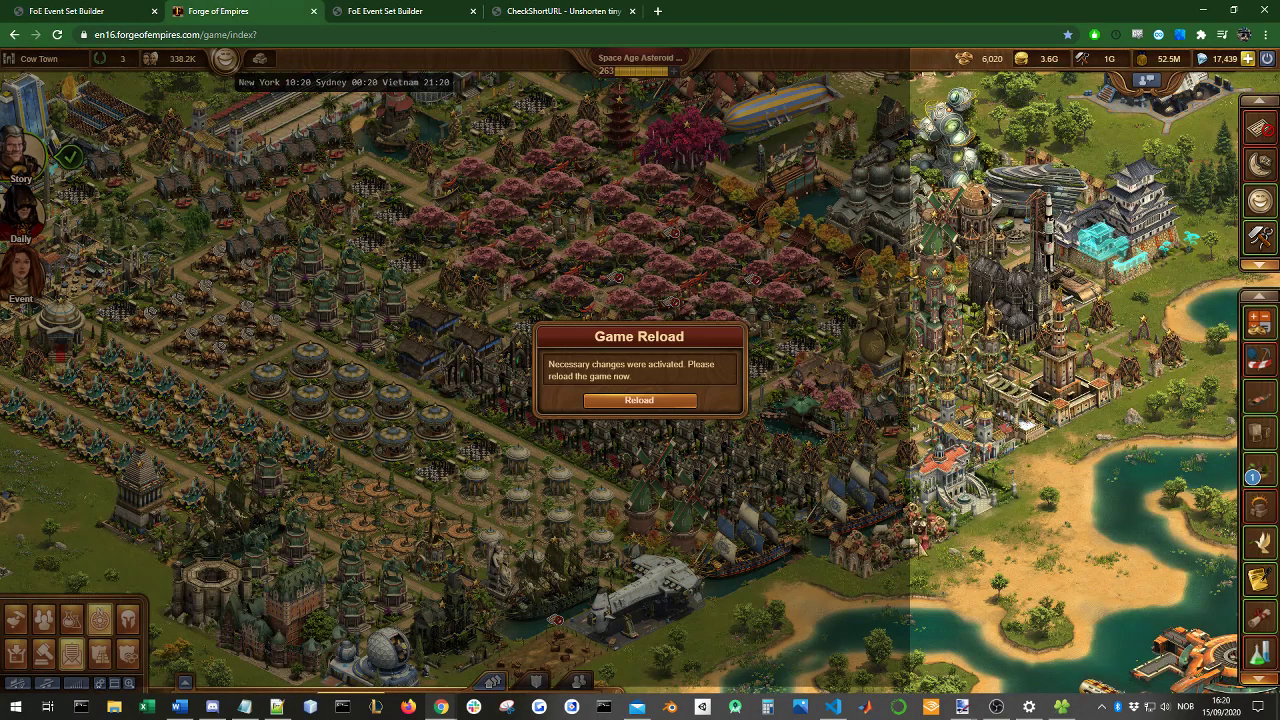
{"action": "left_click", "coordinate": [75, 7]}
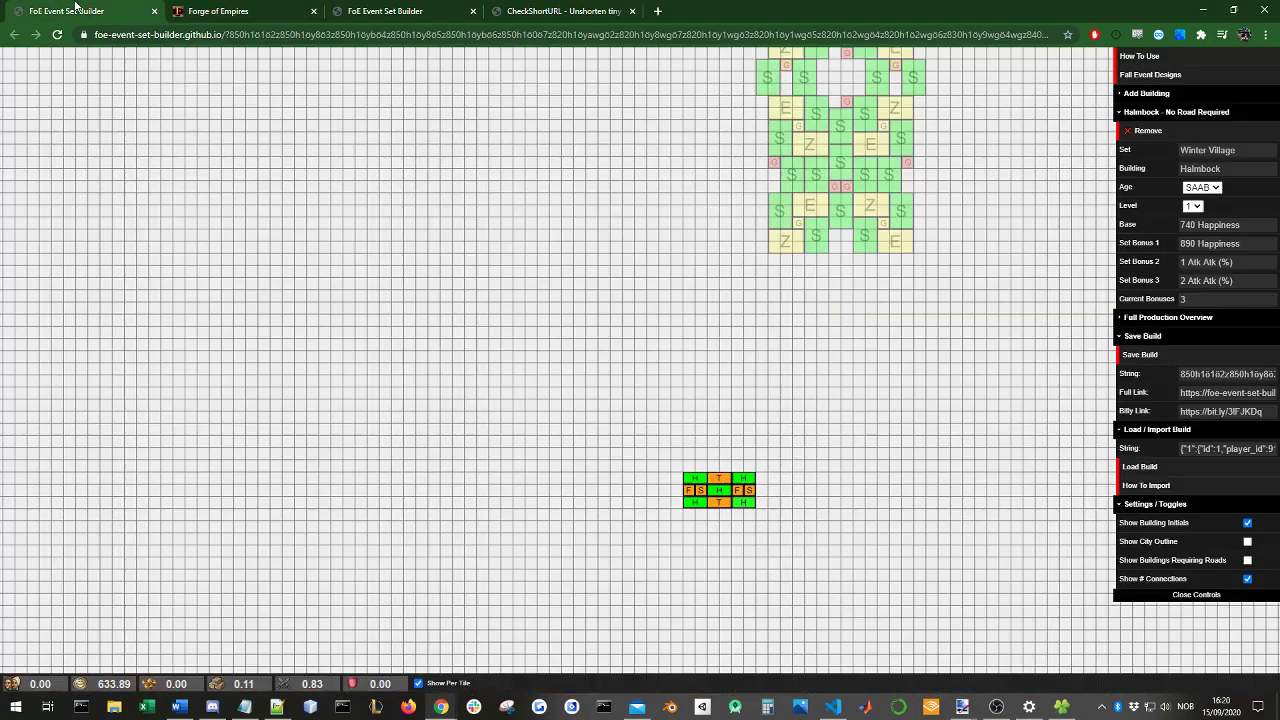
Step: Deselect the group and untick Show # Connections
{"action": "left_click", "coordinate": [675, 336]}
{"action": "scroll", "coordinate": [675, 336], "scroll_direction": "down", "scroll_amount": 3}
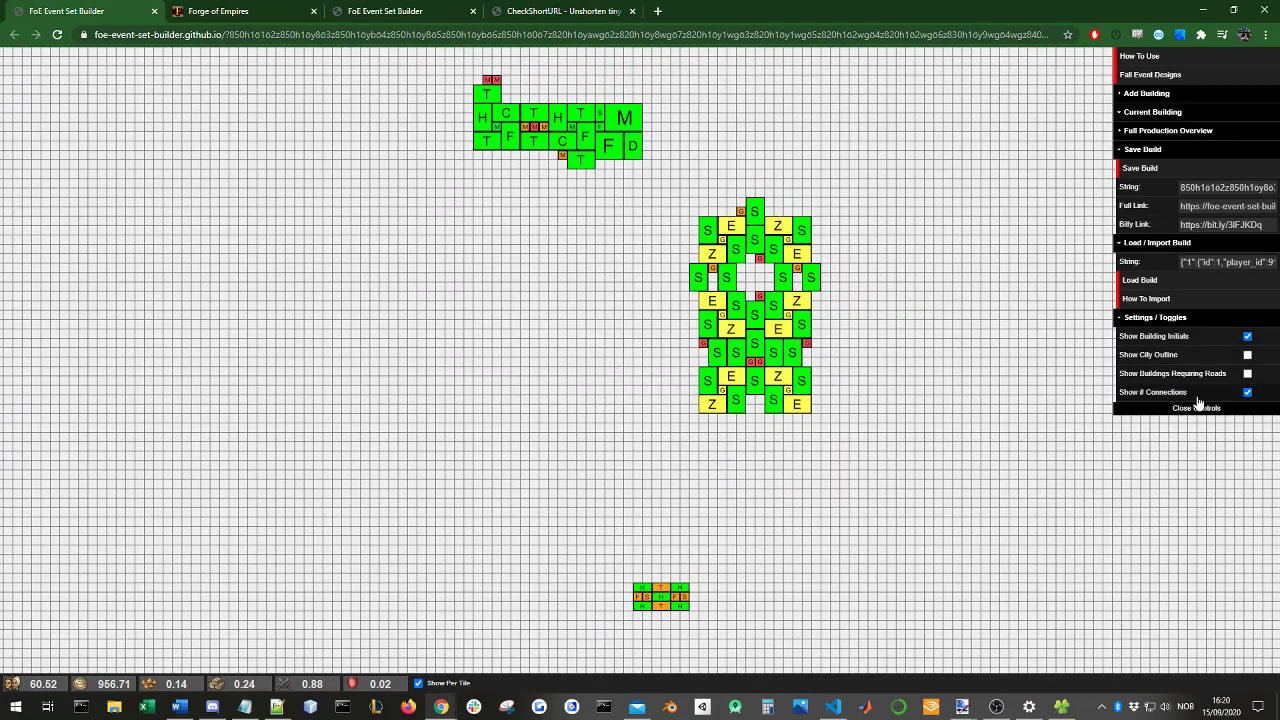
{"action": "left_click", "coordinate": [1245, 393]}
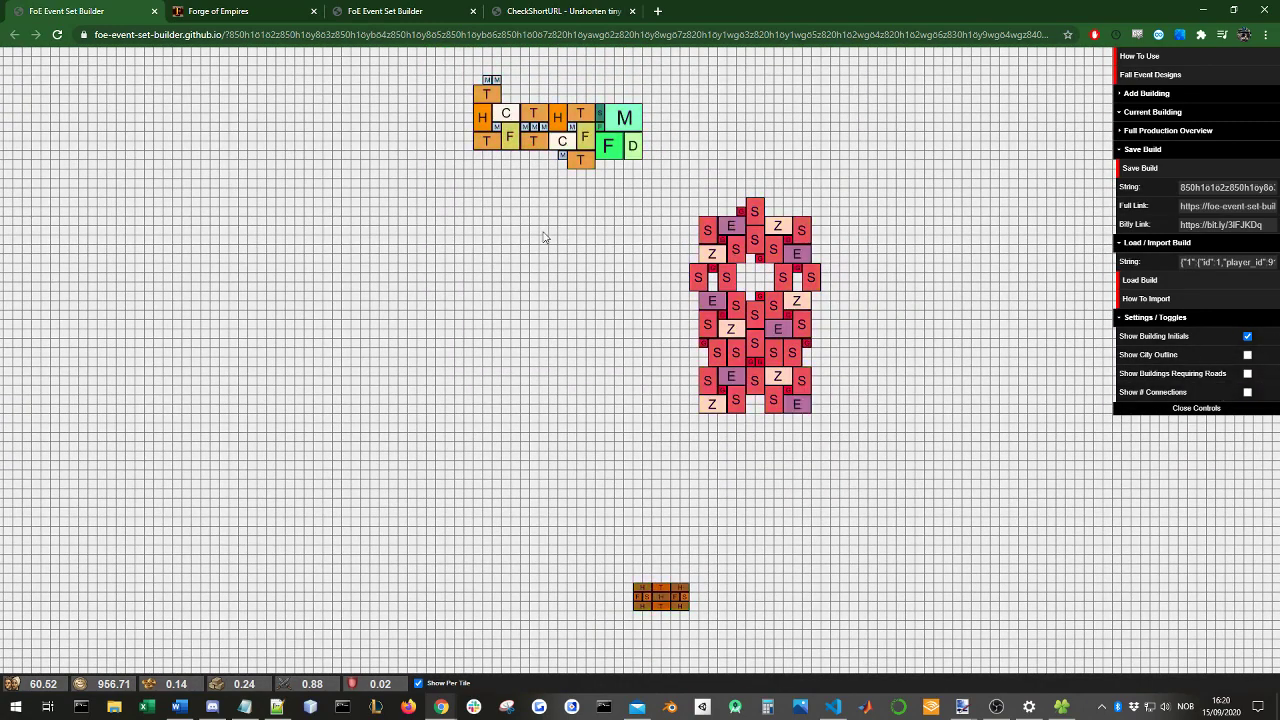
{"action": "left_click_drag", "start_coordinate": [546, 236], "coordinate": [520, 303]}
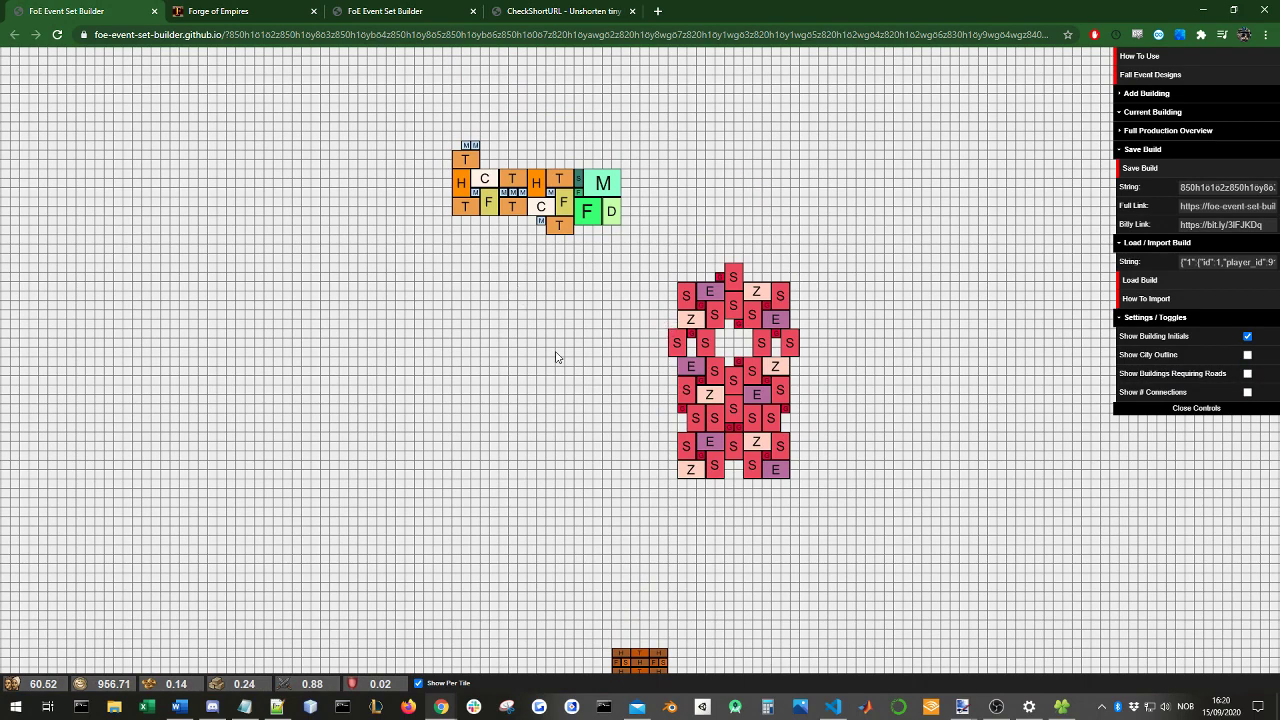
{"action": "scroll", "coordinate": [566, 414], "scroll_direction": "up", "scroll_amount": 4}
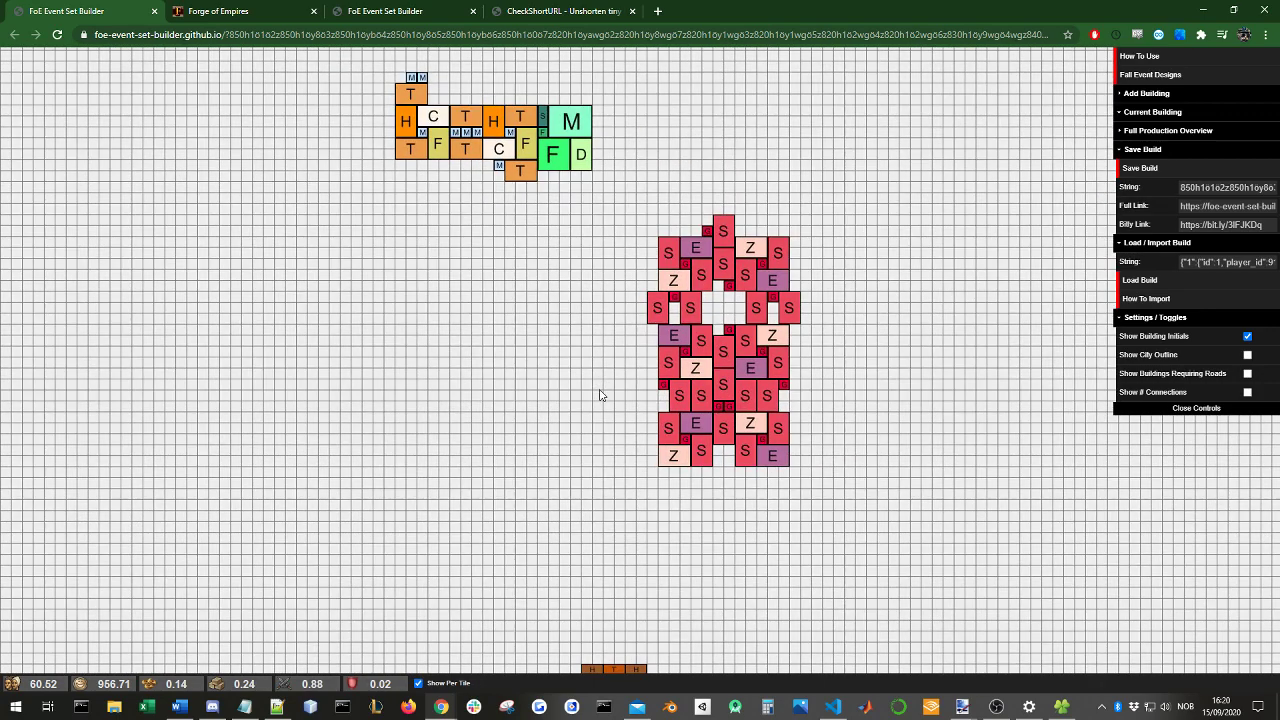
{"action": "left_click_drag", "start_coordinate": [335, 220], "coordinate": [353, 313]}
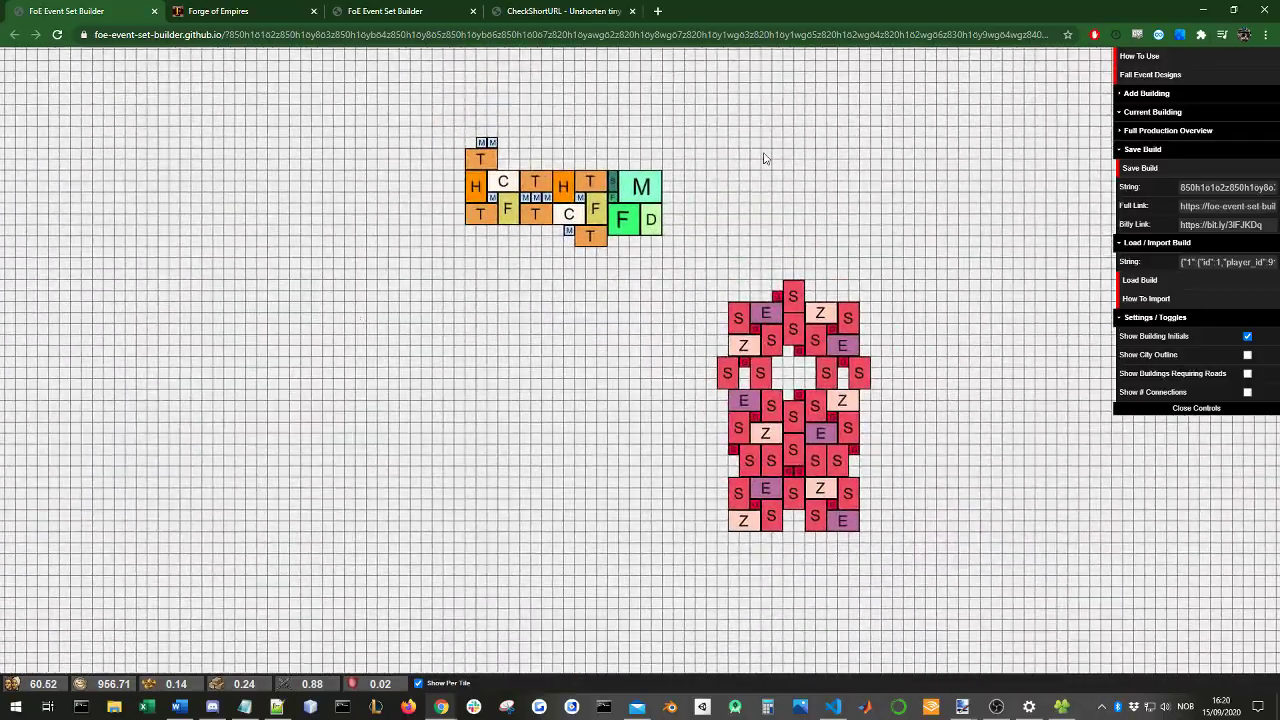
{"action": "left_click_drag", "start_coordinate": [767, 160], "coordinate": [590, 333]}
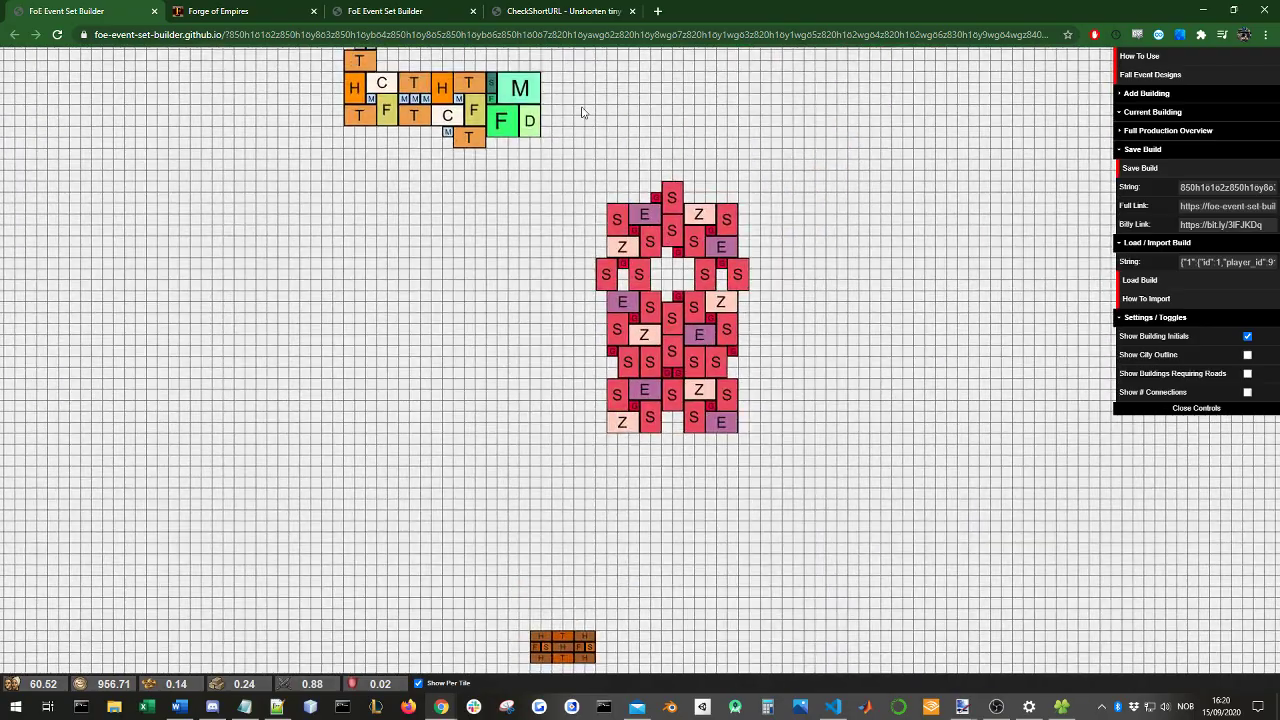
{"action": "left_click_drag", "start_coordinate": [581, 118], "coordinate": [680, 212]}
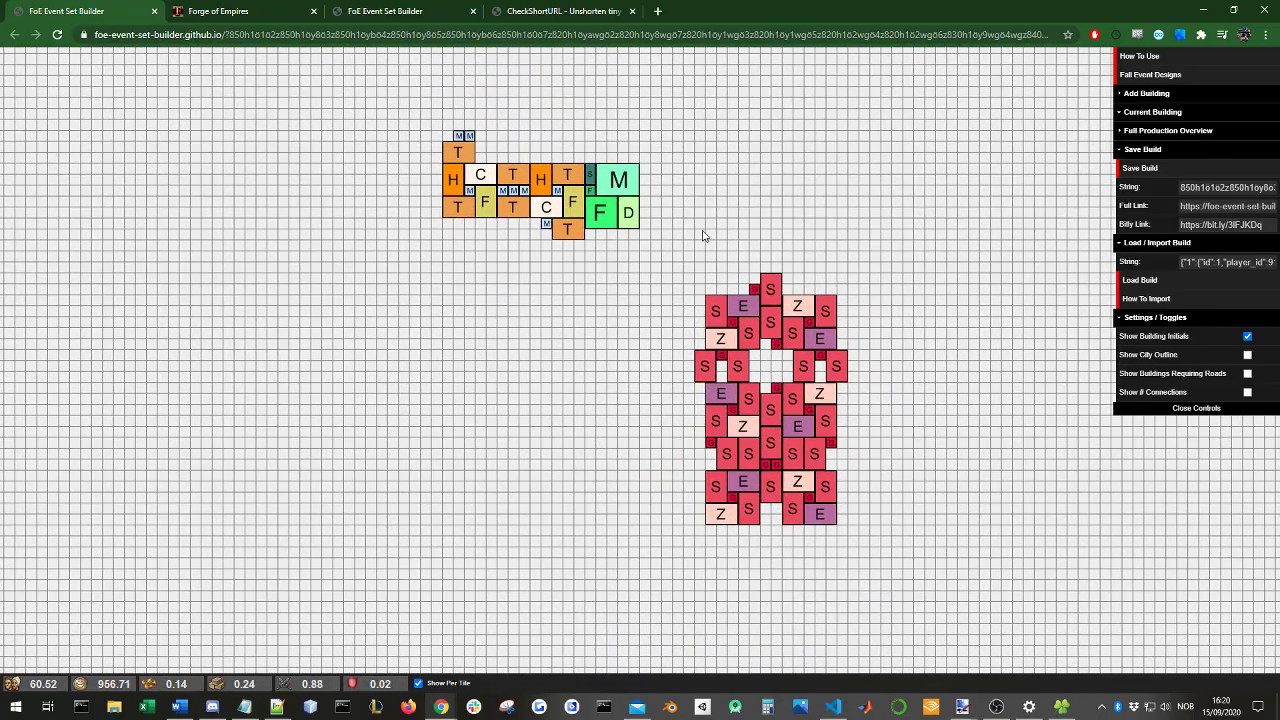
{"action": "scroll", "coordinate": [708, 250], "scroll_direction": "down", "scroll_amount": 5}
{"action": "scroll", "coordinate": [730, 300], "scroll_direction": "up", "scroll_amount": 4}
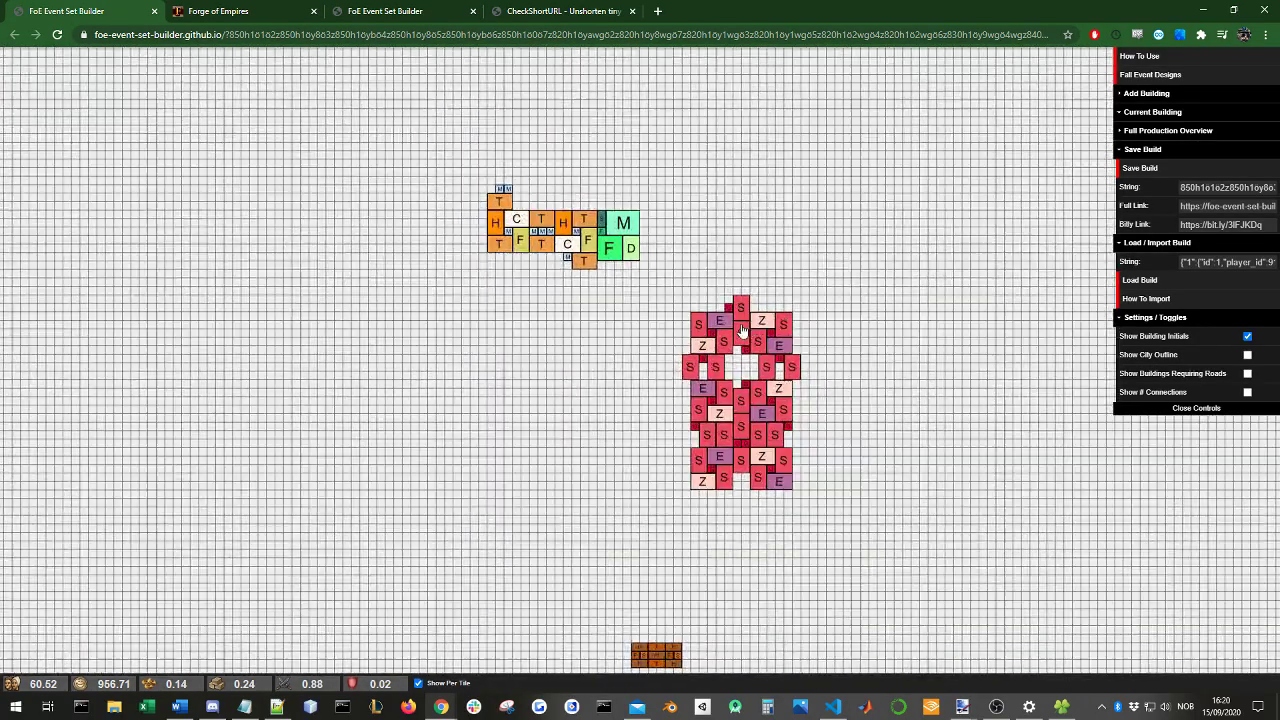
{"action": "scroll", "coordinate": [742, 330], "scroll_direction": "down", "scroll_amount": 4}
{"action": "scroll", "coordinate": [623, 391], "scroll_direction": "up", "scroll_amount": 5}
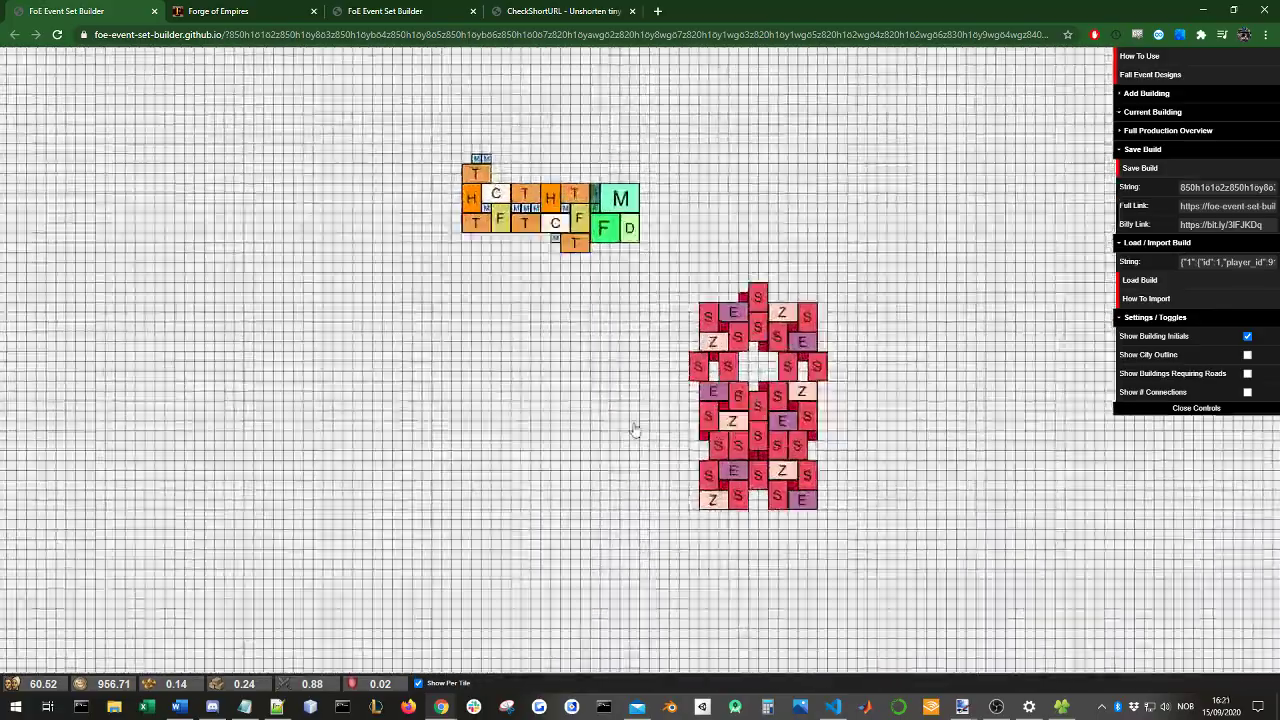
{"action": "scroll", "coordinate": [635, 430], "scroll_direction": "down", "scroll_amount": 4}
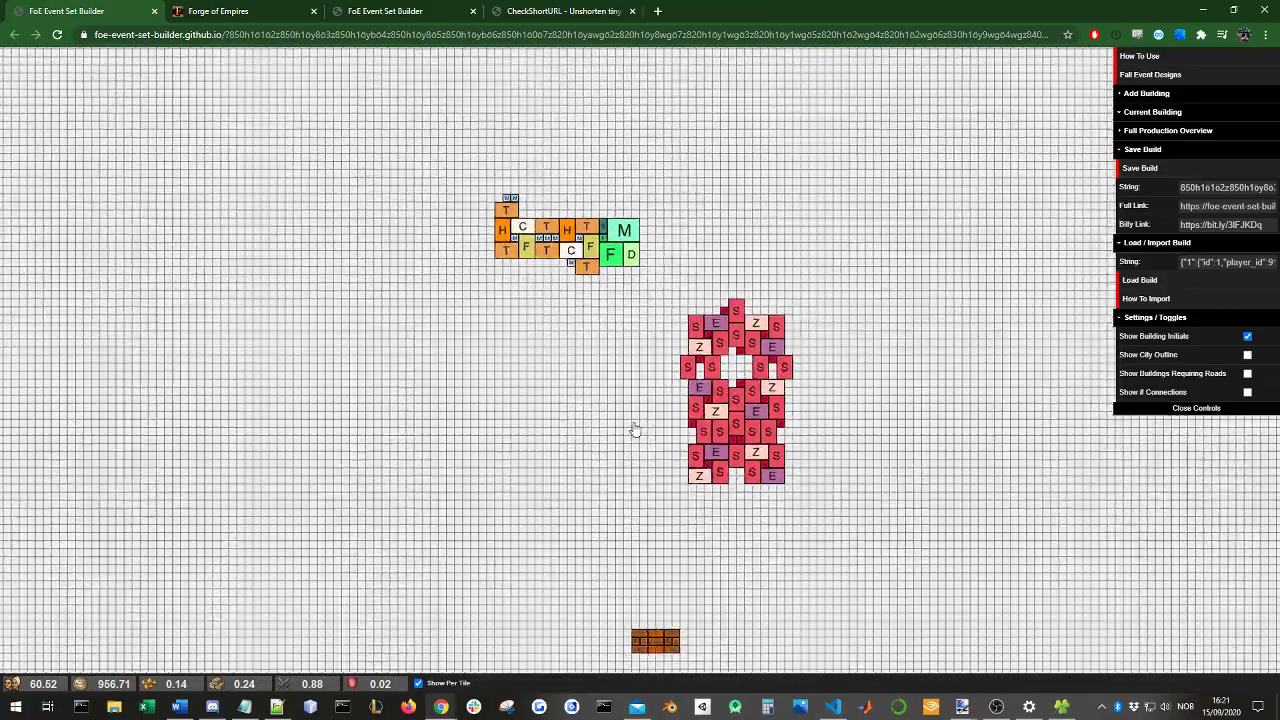
{"action": "scroll", "coordinate": [635, 430], "scroll_direction": "up", "scroll_amount": 5}
{"action": "scroll", "coordinate": [635, 430], "scroll_direction": "down", "scroll_amount": 4}
{"action": "scroll", "coordinate": [635, 430], "scroll_direction": "up", "scroll_amount": 4}
{"action": "scroll", "coordinate": [635, 430], "scroll_direction": "down", "scroll_amount": 4}
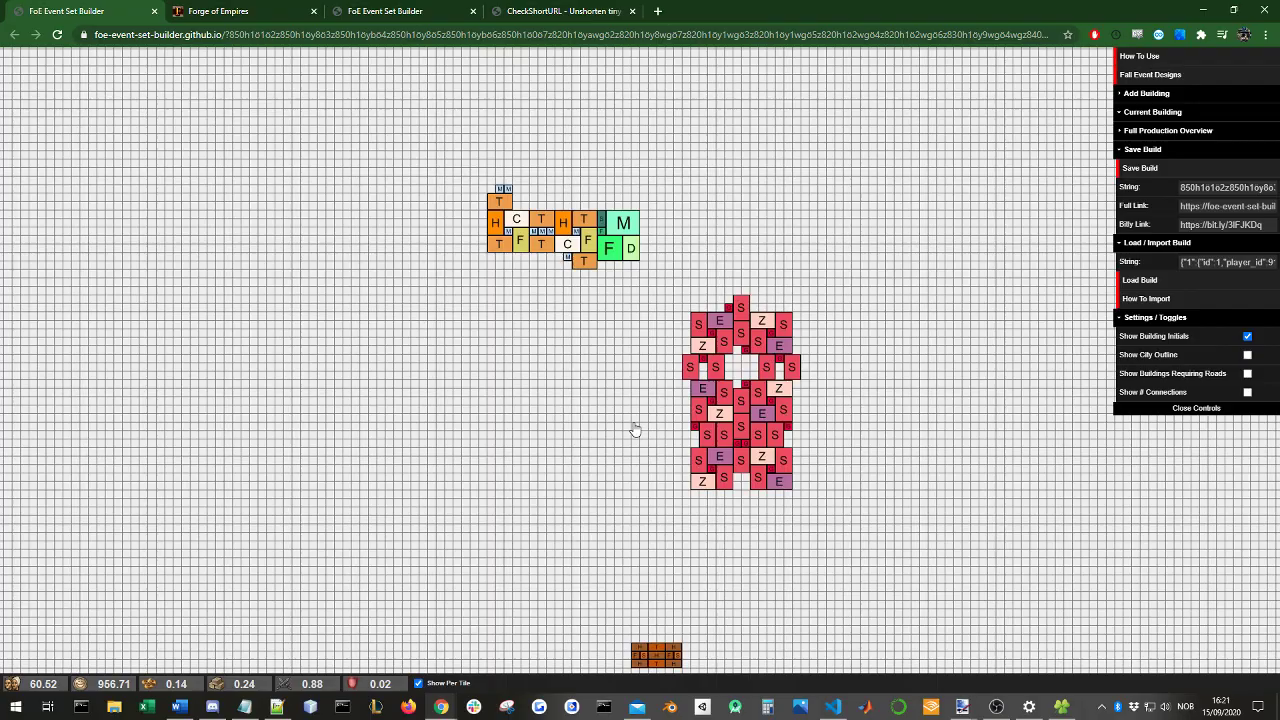
Step: Shift the Moon Gate and Druid Willow, then move the Moon Gate to empty grid and delete it
{"action": "scroll", "coordinate": [633, 429], "scroll_direction": "up", "scroll_amount": 3}
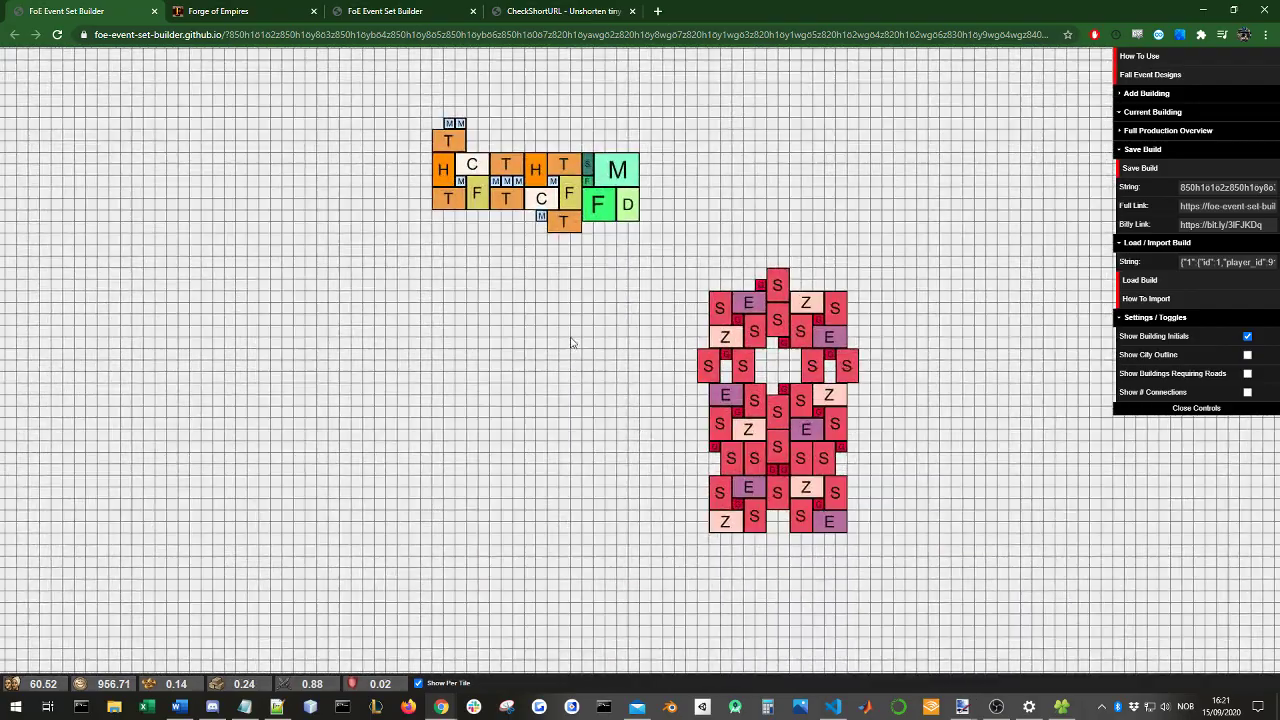
{"action": "scroll", "coordinate": [634, 217], "scroll_direction": "down", "scroll_amount": 3}
{"action": "scroll", "coordinate": [643, 417], "scroll_direction": "up", "scroll_amount": 3}
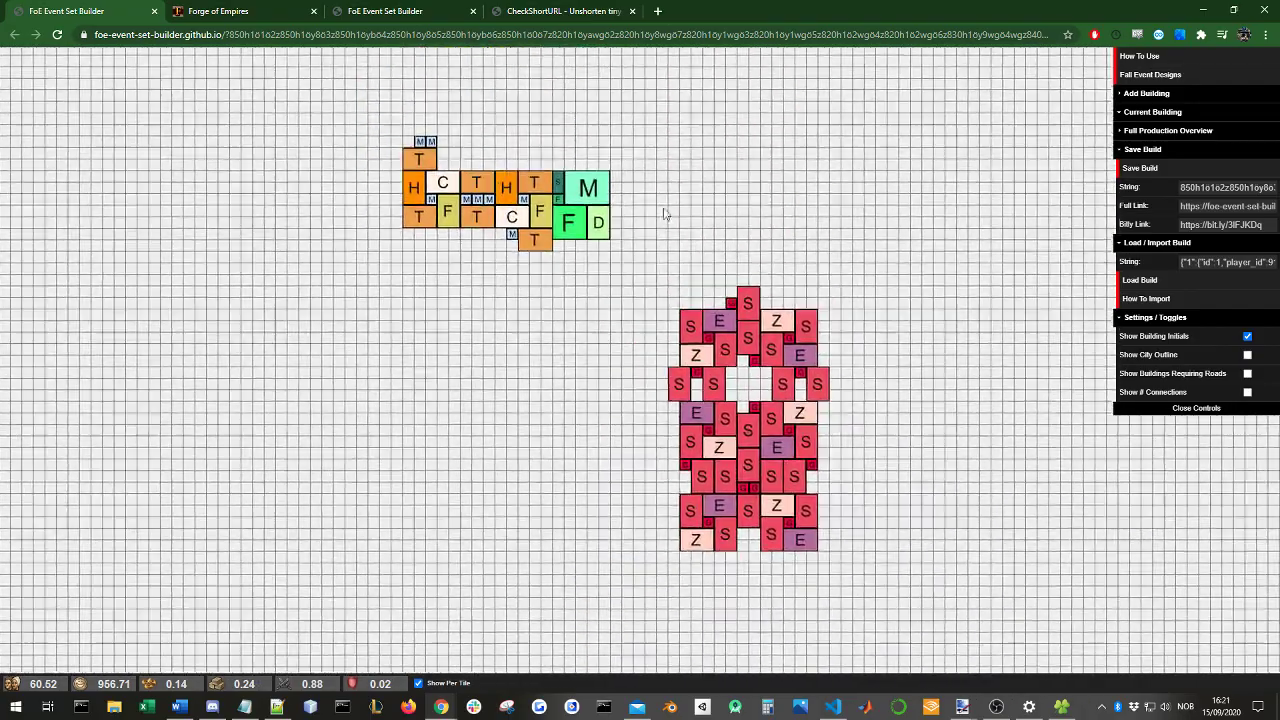
{"action": "scroll", "coordinate": [645, 225], "scroll_direction": "up", "scroll_amount": 2}
{"action": "mouse_move", "coordinate": [605, 233]}
{"action": "left_mouse_down"}
{"action": "mouse_move", "coordinate": [683, 191]}
{"action": "mouse_move", "coordinate": [749, 237]}
{"action": "mouse_move", "coordinate": [843, 177]}
{"action": "mouse_move", "coordinate": [801, 160]}
{"action": "mouse_move", "coordinate": [599, 233]}
{"action": "mouse_move", "coordinate": [691, 271]}
{"action": "mouse_move", "coordinate": [506, 241]}
{"action": "mouse_move", "coordinate": [480, 214]}
{"action": "mouse_move", "coordinate": [470, 360]}
{"action": "mouse_move", "coordinate": [459, 302]}
{"action": "mouse_move", "coordinate": [748, 241]}
{"action": "mouse_move", "coordinate": [598, 233]}
{"action": "mouse_move", "coordinate": [667, 222]}
{"action": "mouse_move", "coordinate": [588, 248]}
{"action": "left_mouse_up"}
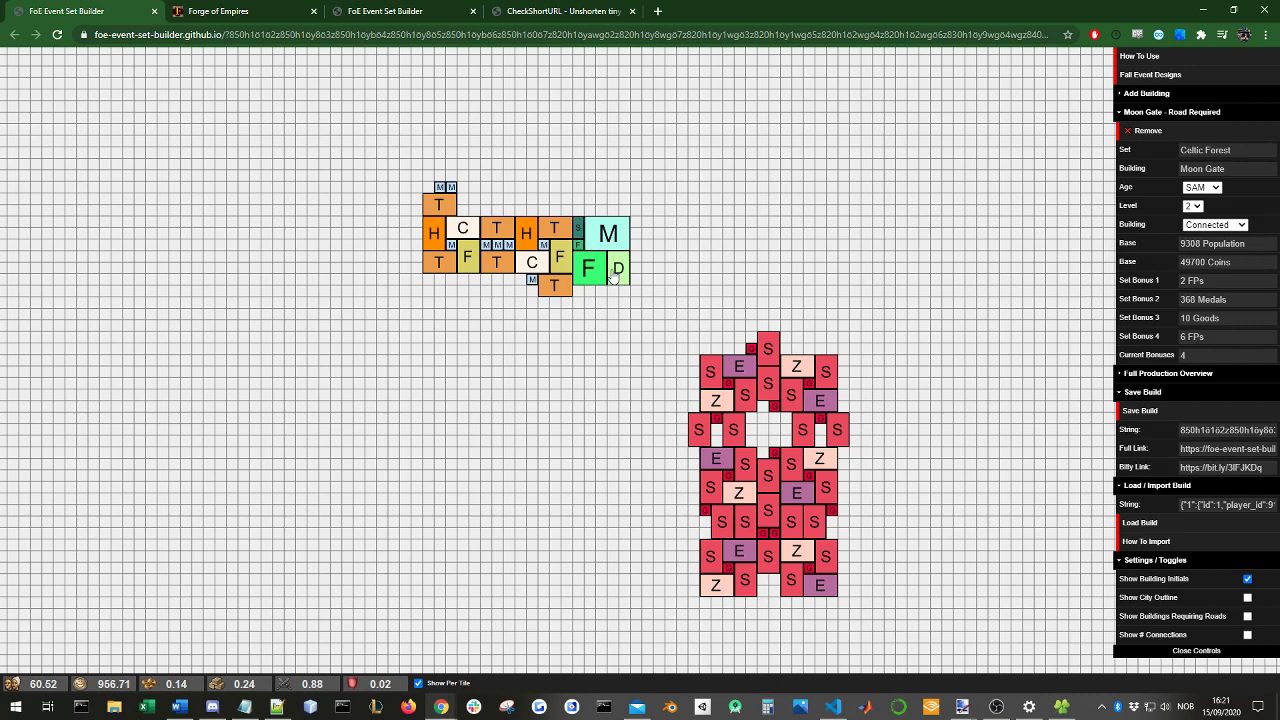
{"action": "mouse_move", "coordinate": [614, 277]}
{"action": "left_mouse_down"}
{"action": "mouse_move", "coordinate": [638, 234]}
{"action": "mouse_move", "coordinate": [672, 262]}
{"action": "mouse_move", "coordinate": [624, 279]}
{"action": "mouse_move", "coordinate": [611, 267]}
{"action": "mouse_move", "coordinate": [676, 274]}
{"action": "mouse_move", "coordinate": [606, 271]}
{"action": "left_mouse_up"}
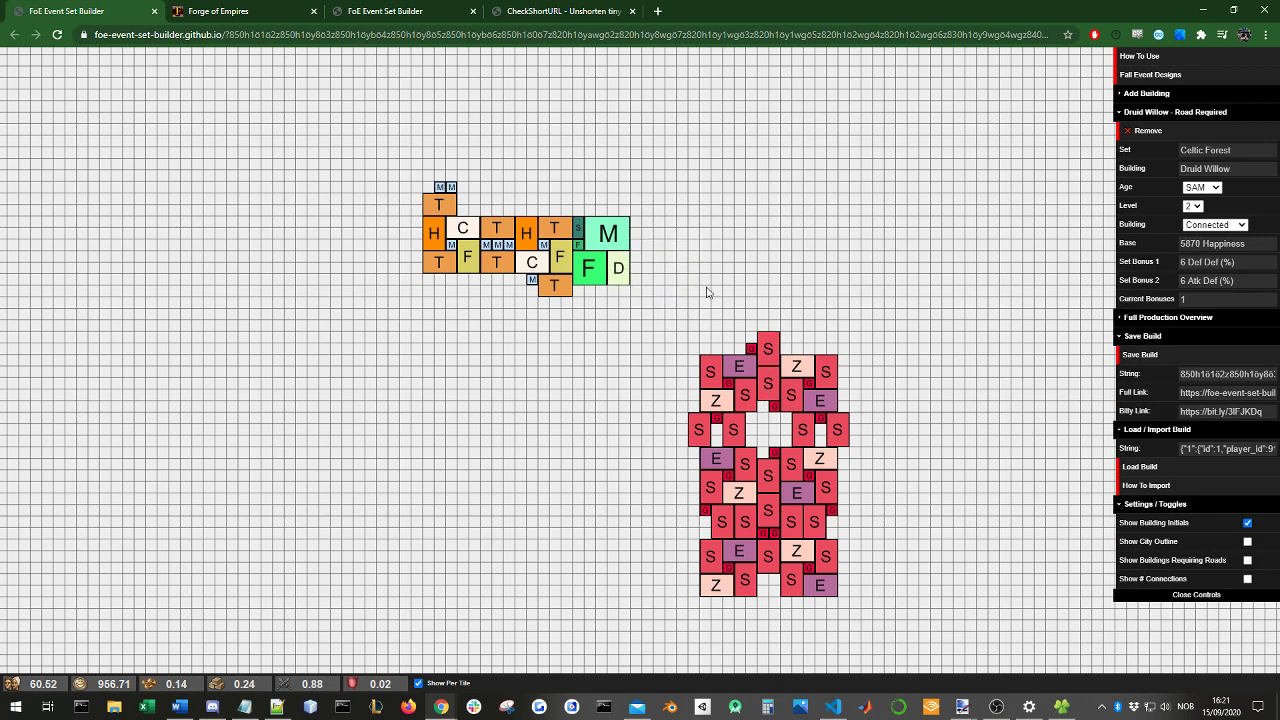
{"action": "left_click_drag", "start_coordinate": [610, 234], "coordinate": [704, 237]}
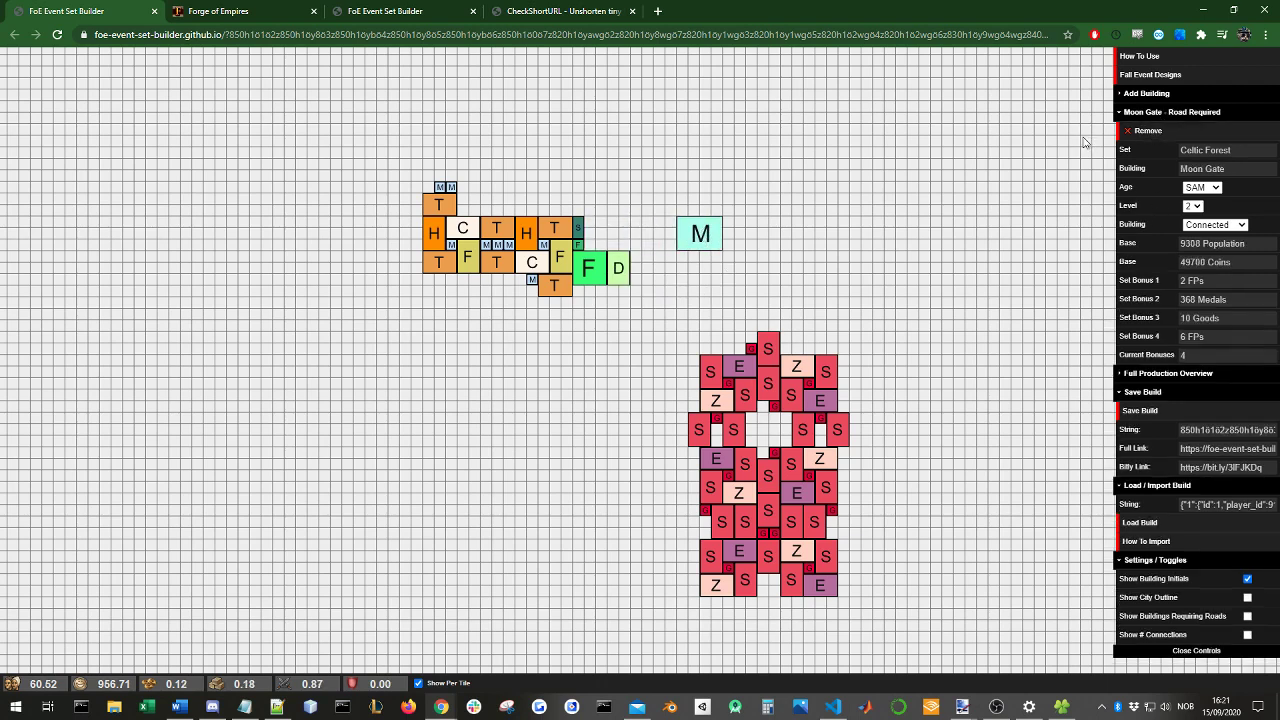
{"action": "key", "text": "Delete"}
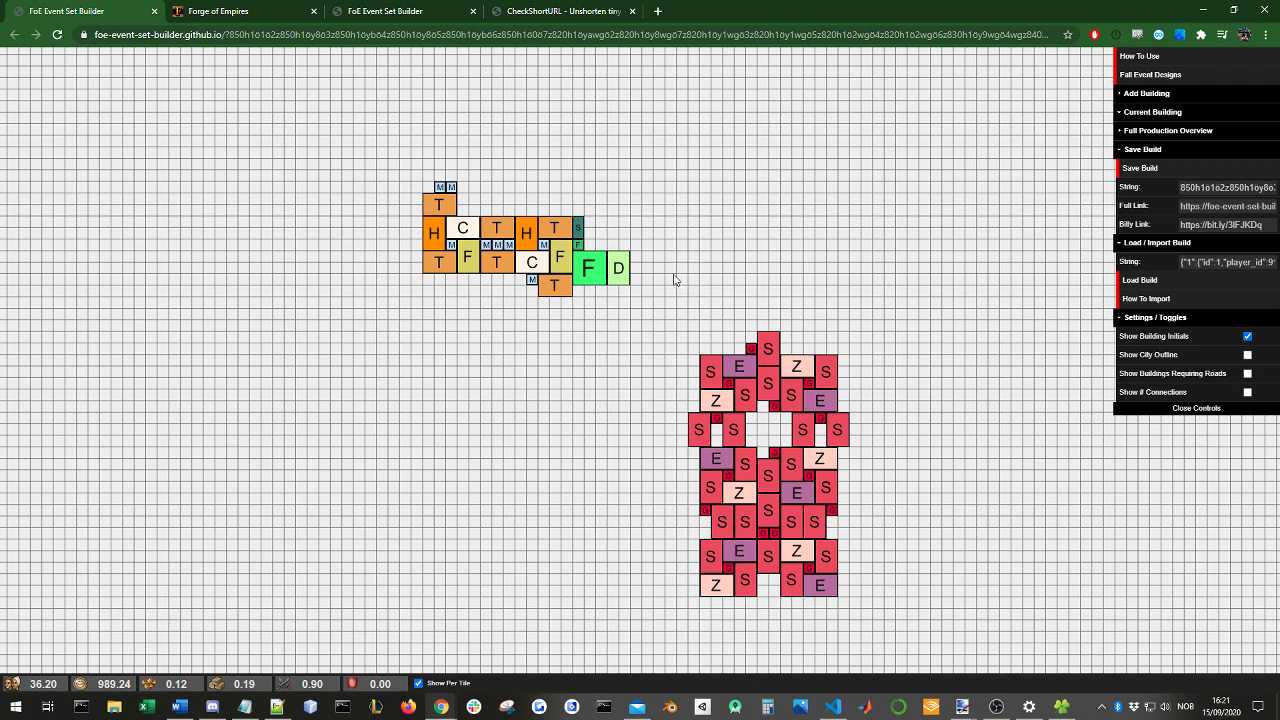
Step: Switch back to total production and select the top rows of the red Cherry Garden cluster
{"action": "left_click_drag", "start_coordinate": [674, 280], "coordinate": [894, 421]}
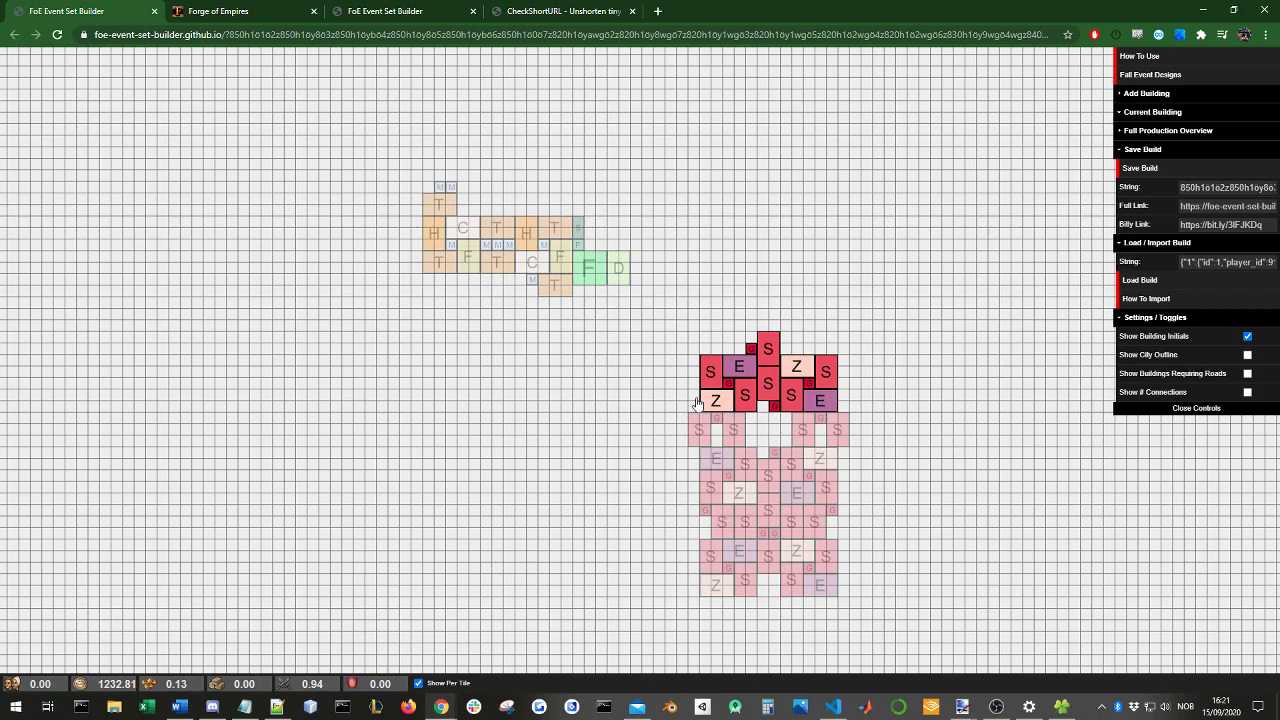
{"action": "left_click", "coordinate": [453, 549]}
{"action": "left_click", "coordinate": [419, 684]}
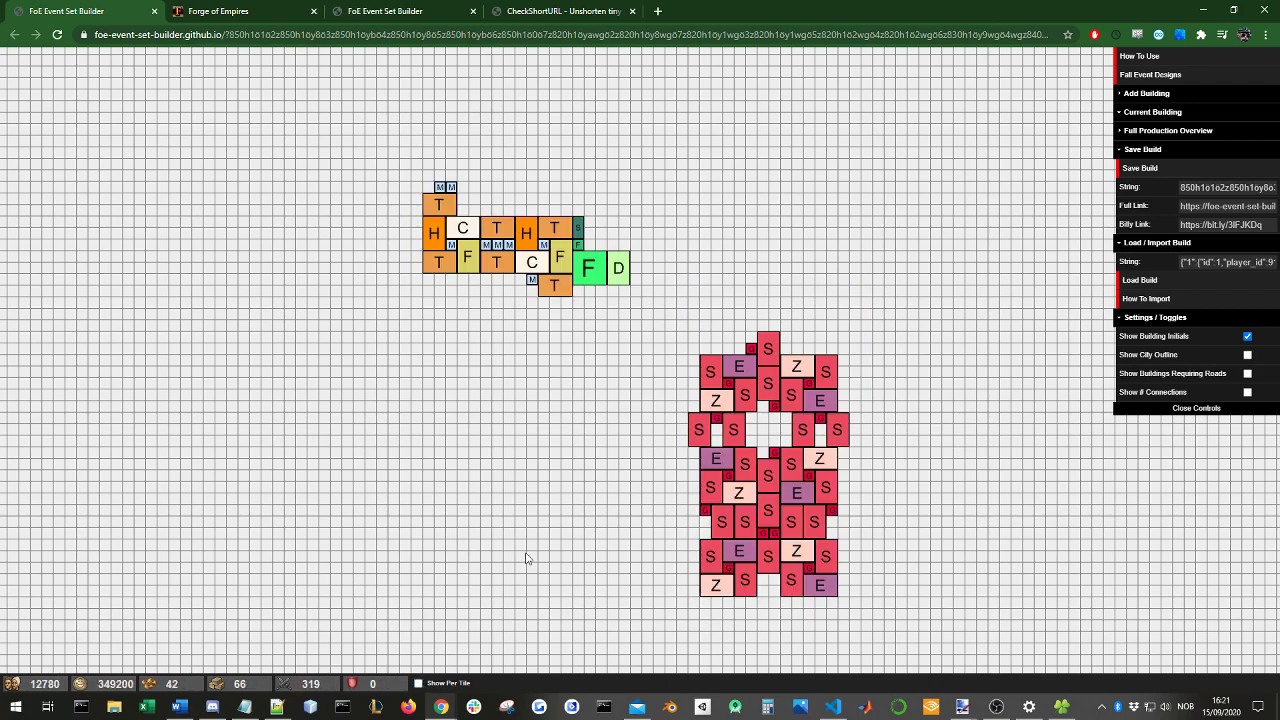
{"action": "left_click_drag", "start_coordinate": [394, 157], "coordinate": [573, 328]}
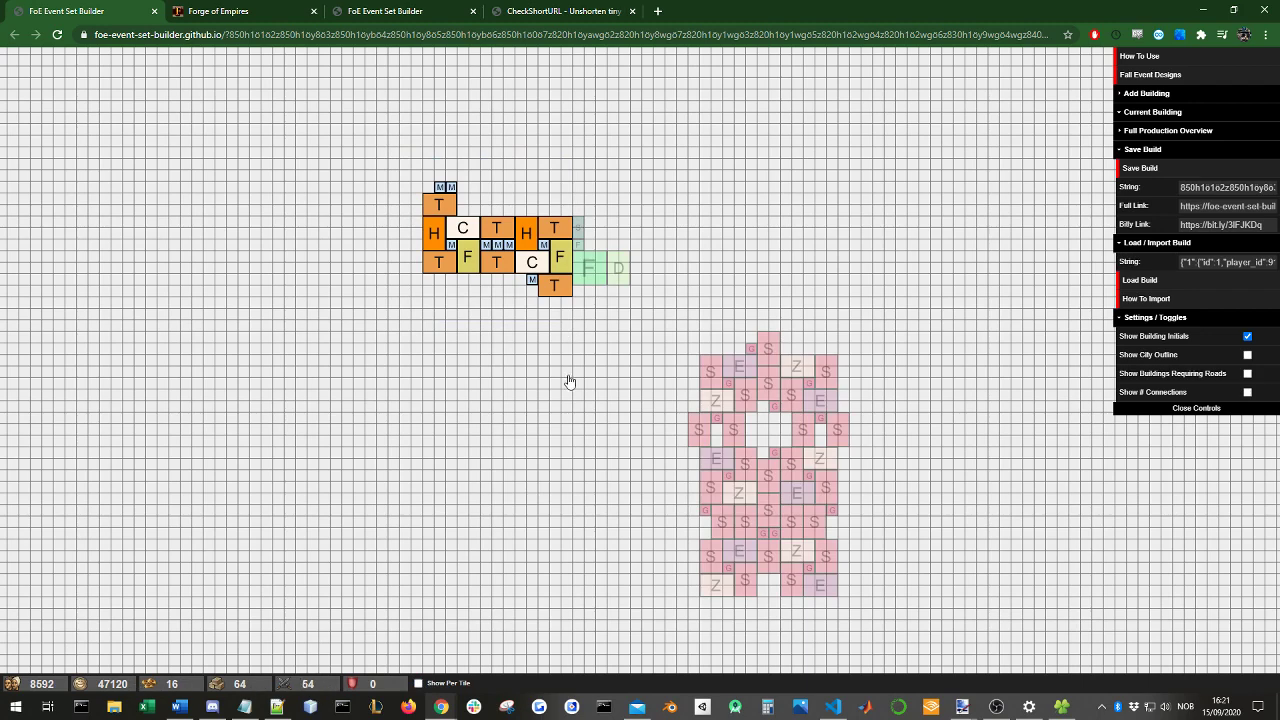
{"action": "left_click", "coordinate": [706, 295]}
{"action": "left_click_drag", "start_coordinate": [686, 286], "coordinate": [878, 620]}
{"action": "left_click", "coordinate": [697, 339]}
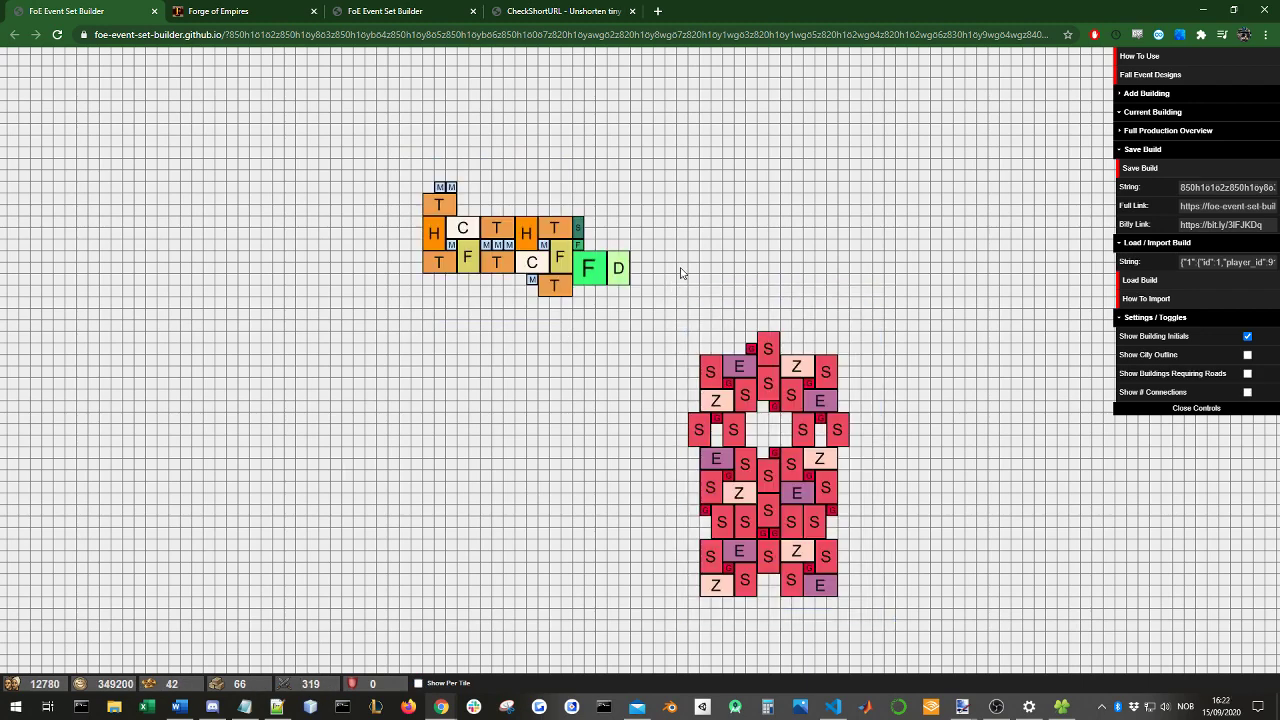
{"action": "left_click_drag", "start_coordinate": [680, 274], "coordinate": [858, 413]}
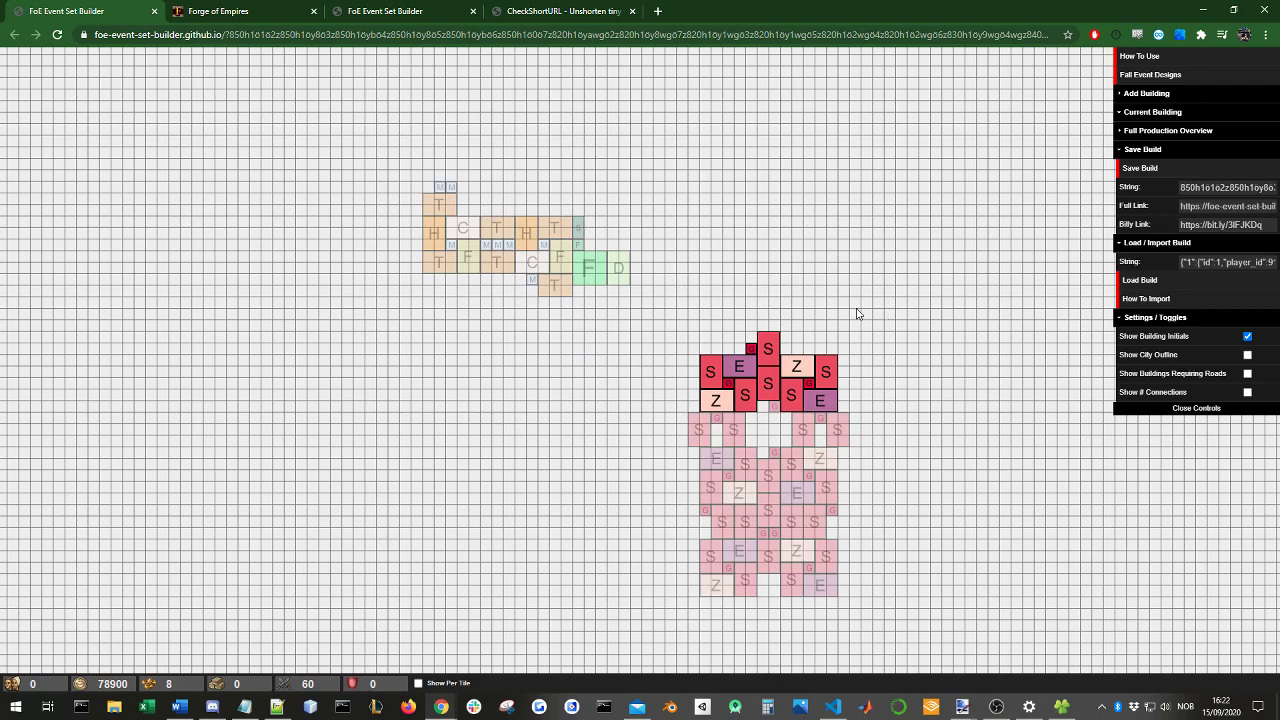
Step: Drag the selected Sakura Rock group up and right, away from the big cluster
{"action": "left_click_drag", "start_coordinate": [770, 349], "coordinate": [828, 411]}
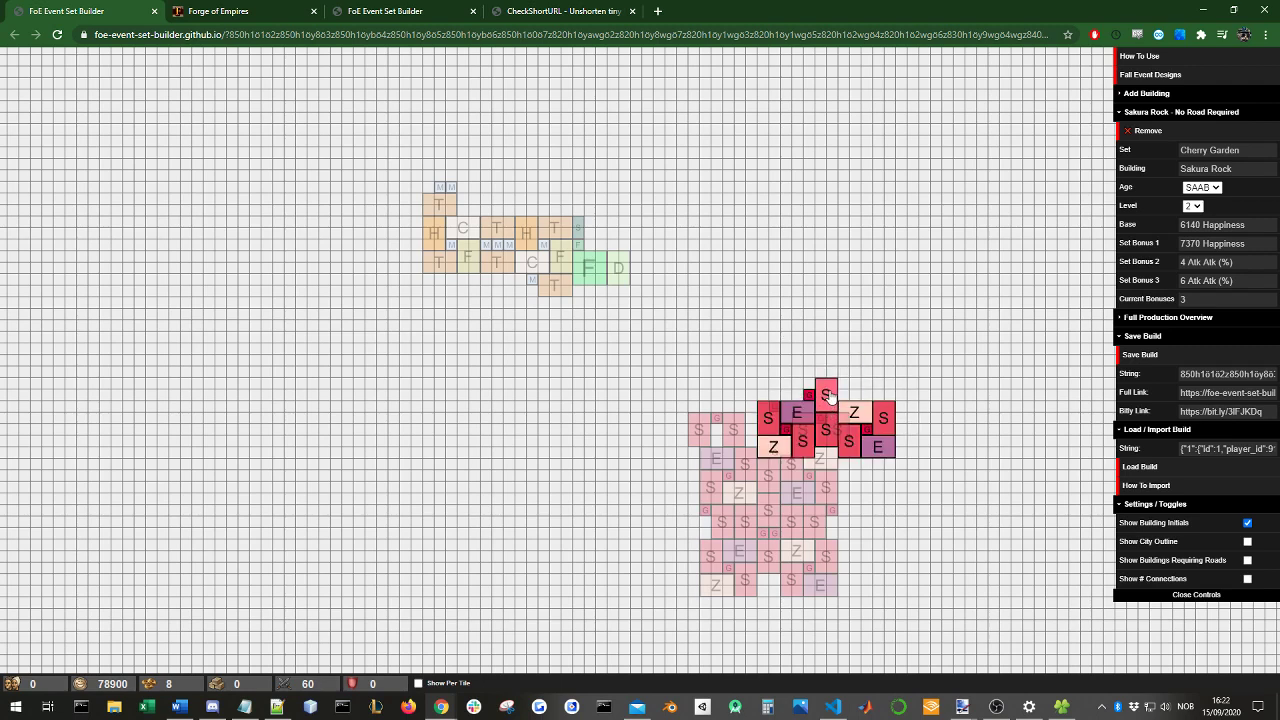
{"action": "left_click_drag", "start_coordinate": [828, 396], "coordinate": [827, 227]}
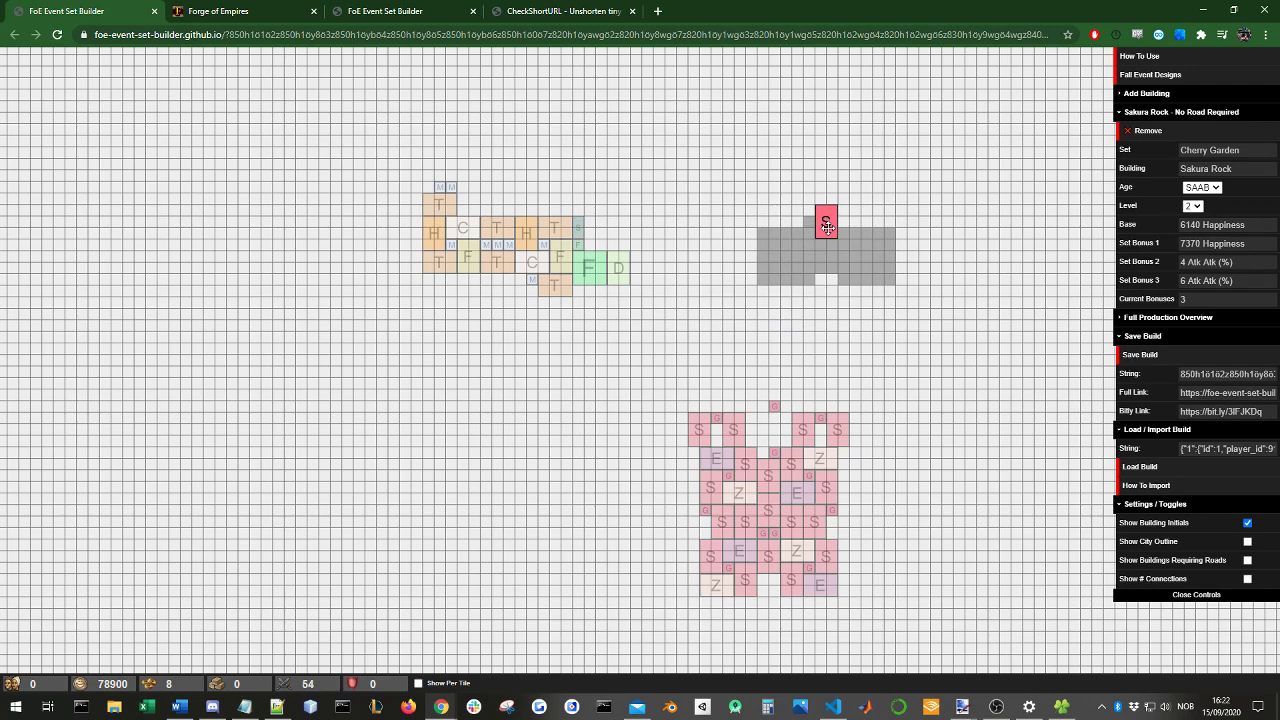
{"action": "left_click_drag", "start_coordinate": [827, 227], "coordinate": [772, 354]}
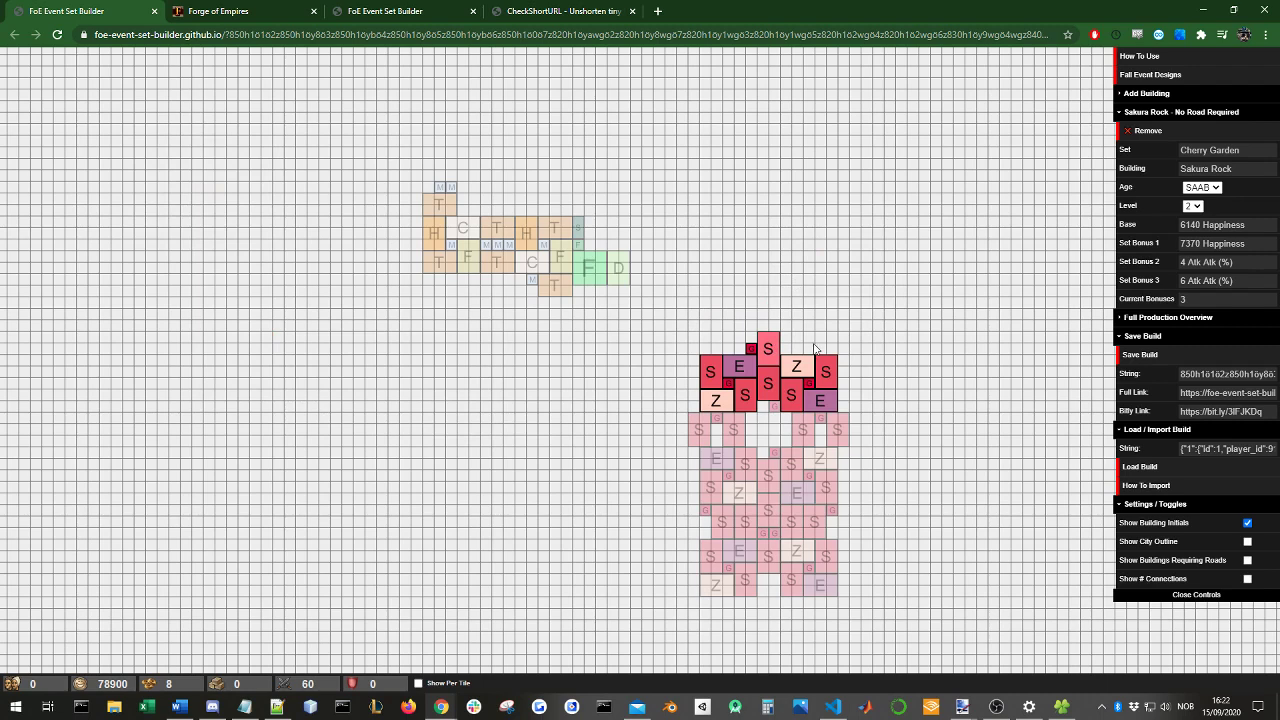
{"action": "left_click_drag", "start_coordinate": [771, 356], "coordinate": [814, 268]}
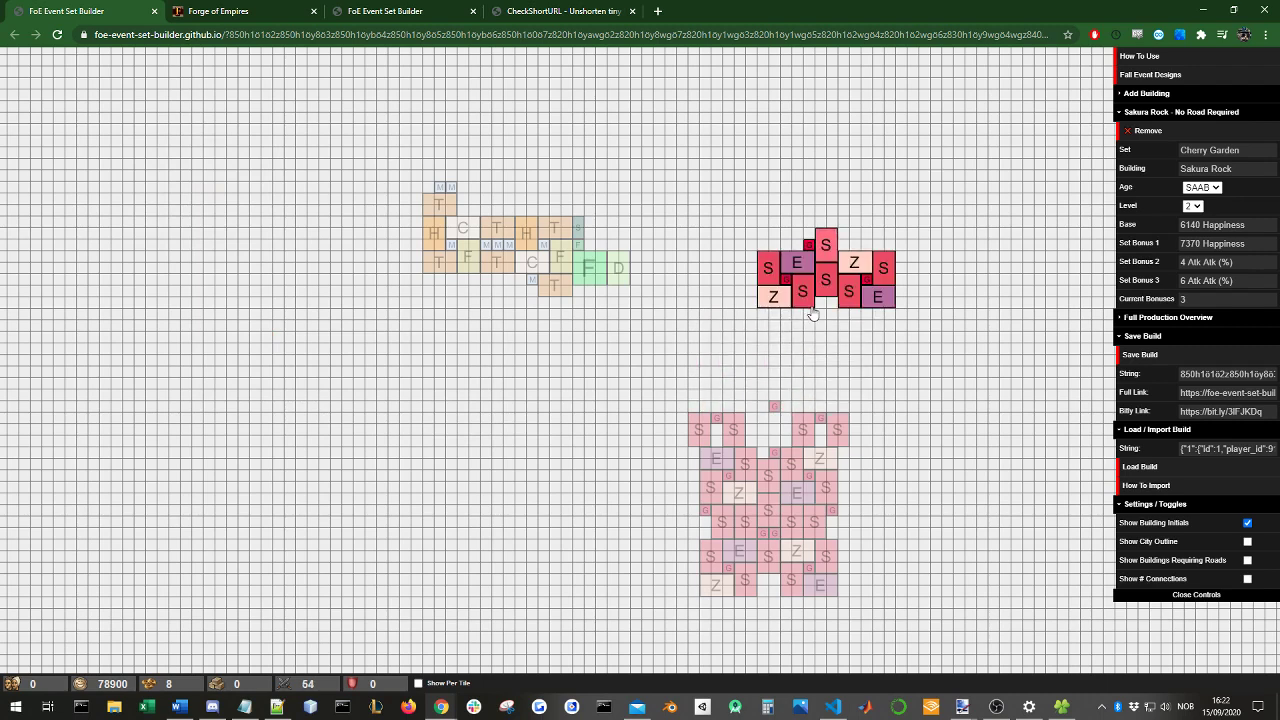
{"action": "mouse_move", "coordinate": [777, 306]}
{"action": "left_mouse_down"}
{"action": "mouse_move", "coordinate": [822, 267]}
{"action": "mouse_move", "coordinate": [760, 392]}
{"action": "mouse_move", "coordinate": [742, 394]}
{"action": "mouse_move", "coordinate": [783, 290]}
{"action": "left_mouse_up"}
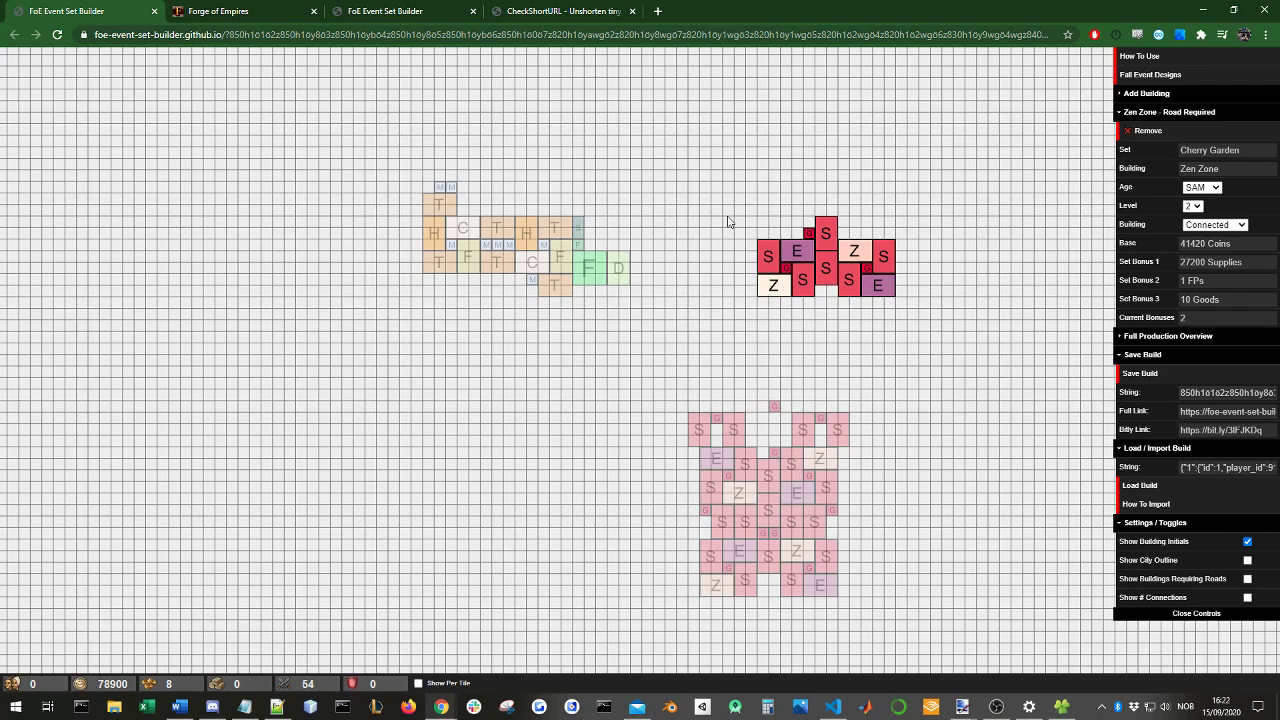
Step: Paste several copies of the small Cherry Garden group onto the grid
{"action": "left_click", "coordinate": [328, 420]}
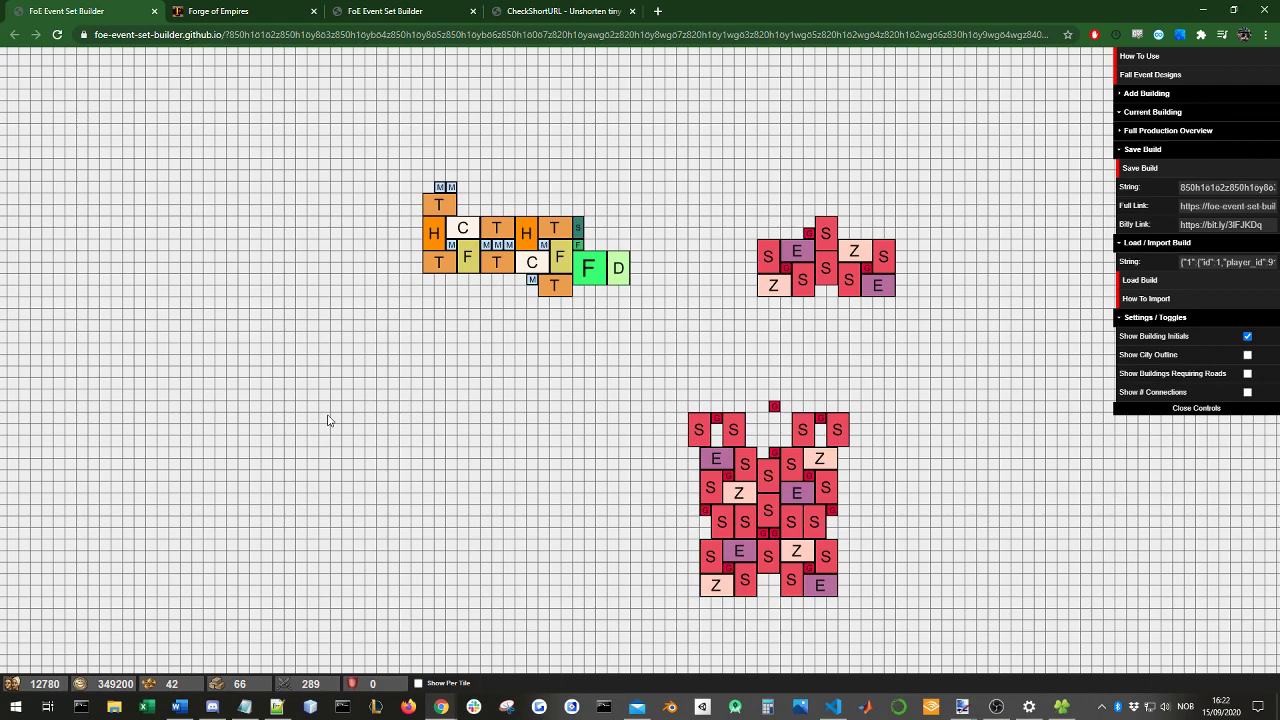
{"action": "key", "text": "ctrl+v"}
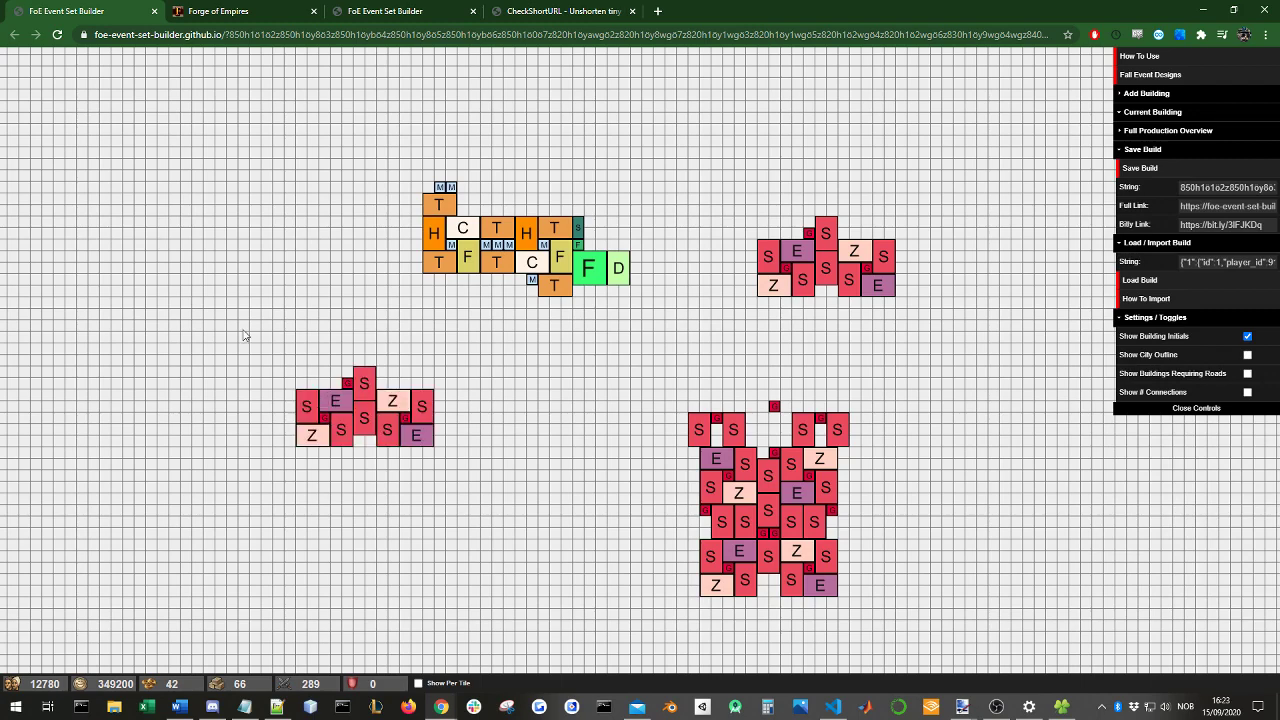
{"action": "left_click_drag", "start_coordinate": [241, 331], "coordinate": [503, 480]}
{"action": "left_click", "coordinate": [458, 504]}
{"action": "key", "text": "ctrl+v"}
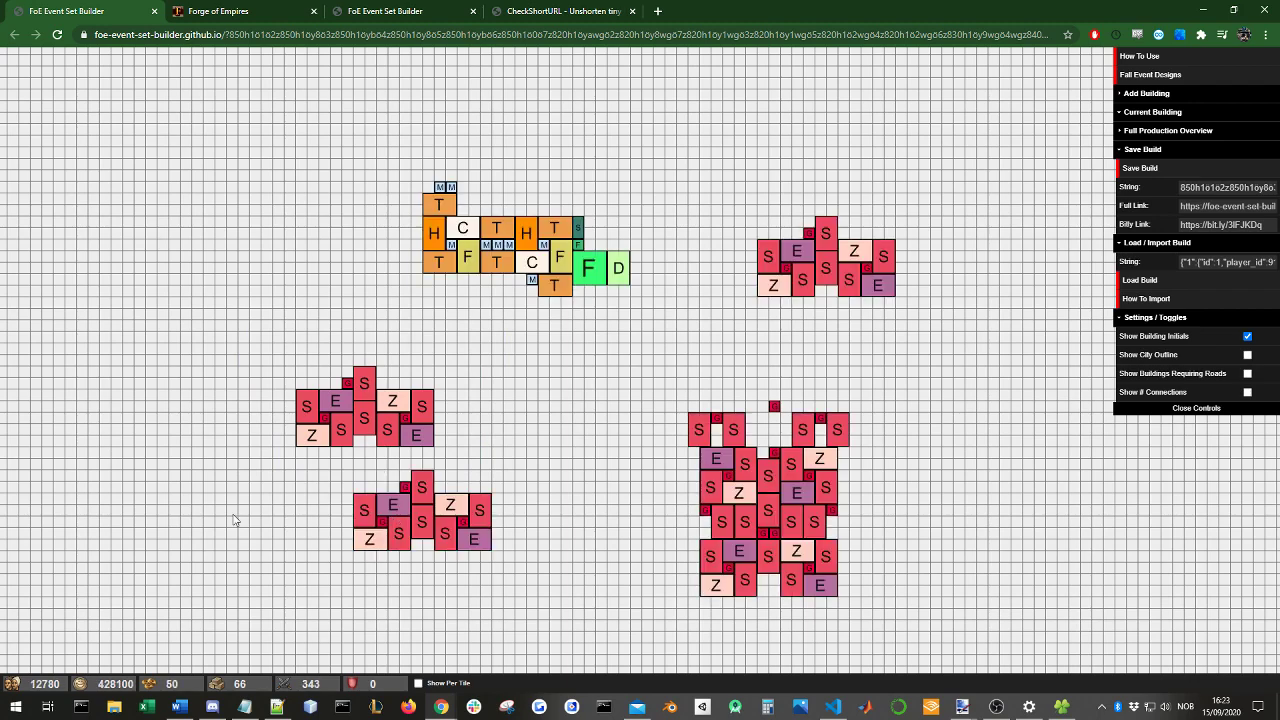
{"action": "key", "text": "ctrl+v"}
{"action": "key", "text": "ctrl+v"}
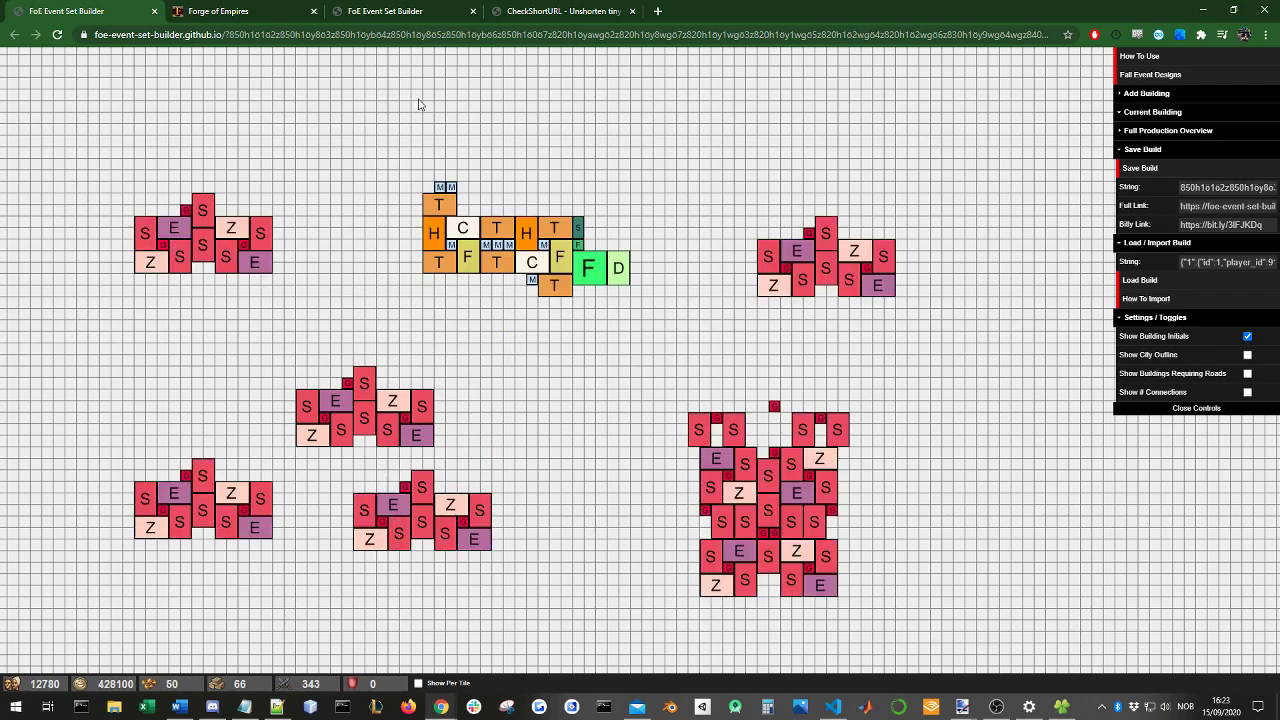
{"action": "key", "text": "ctrl+v"}
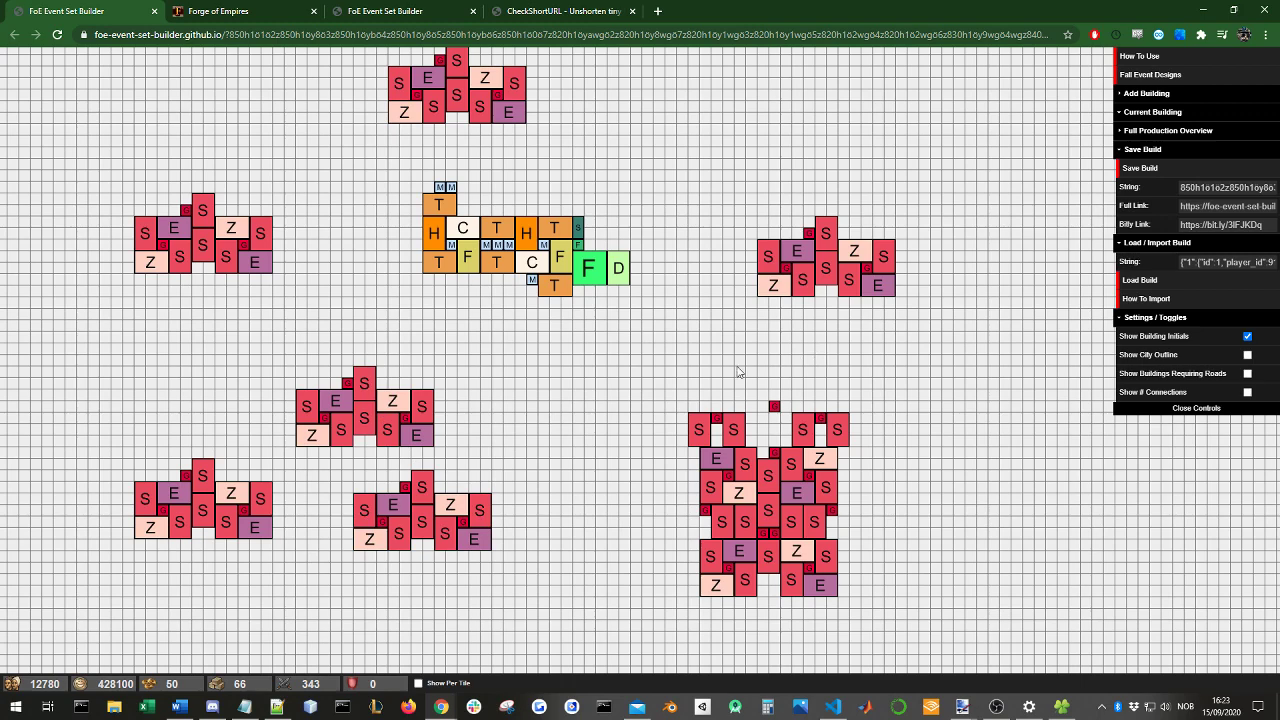
Step: Move the upper-right group onto the top of the big cluster and select its lower rows
{"action": "left_click_drag", "start_coordinate": [747, 205], "coordinate": [924, 310]}
{"action": "left_click", "coordinate": [776, 289]}
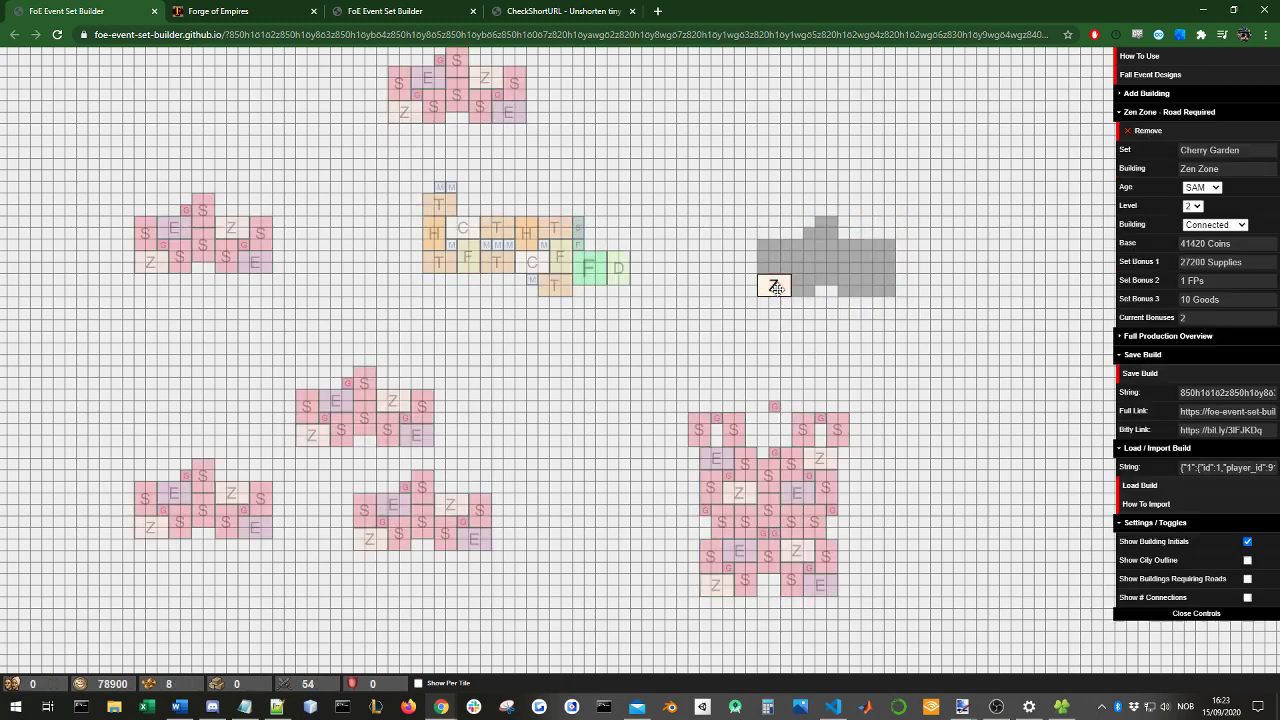
{"action": "left_click_drag", "start_coordinate": [776, 289], "coordinate": [724, 404]}
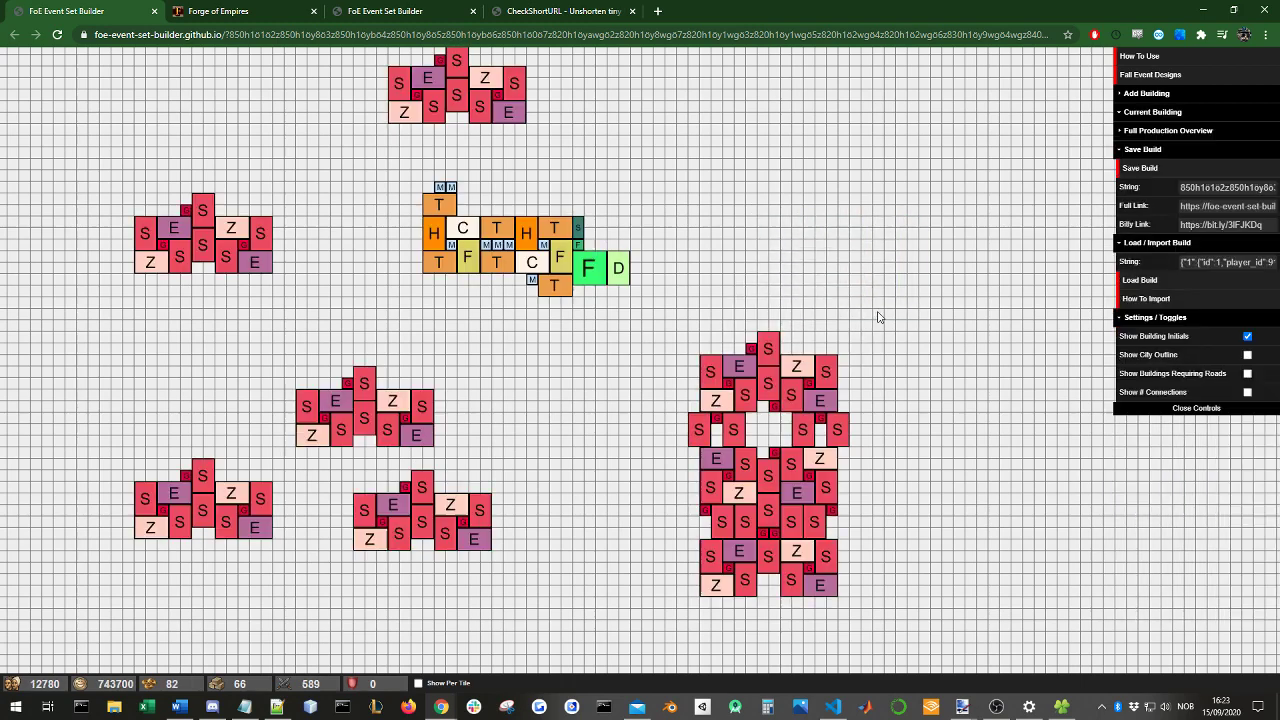
{"action": "left_click_drag", "start_coordinate": [889, 350], "coordinate": [678, 410]}
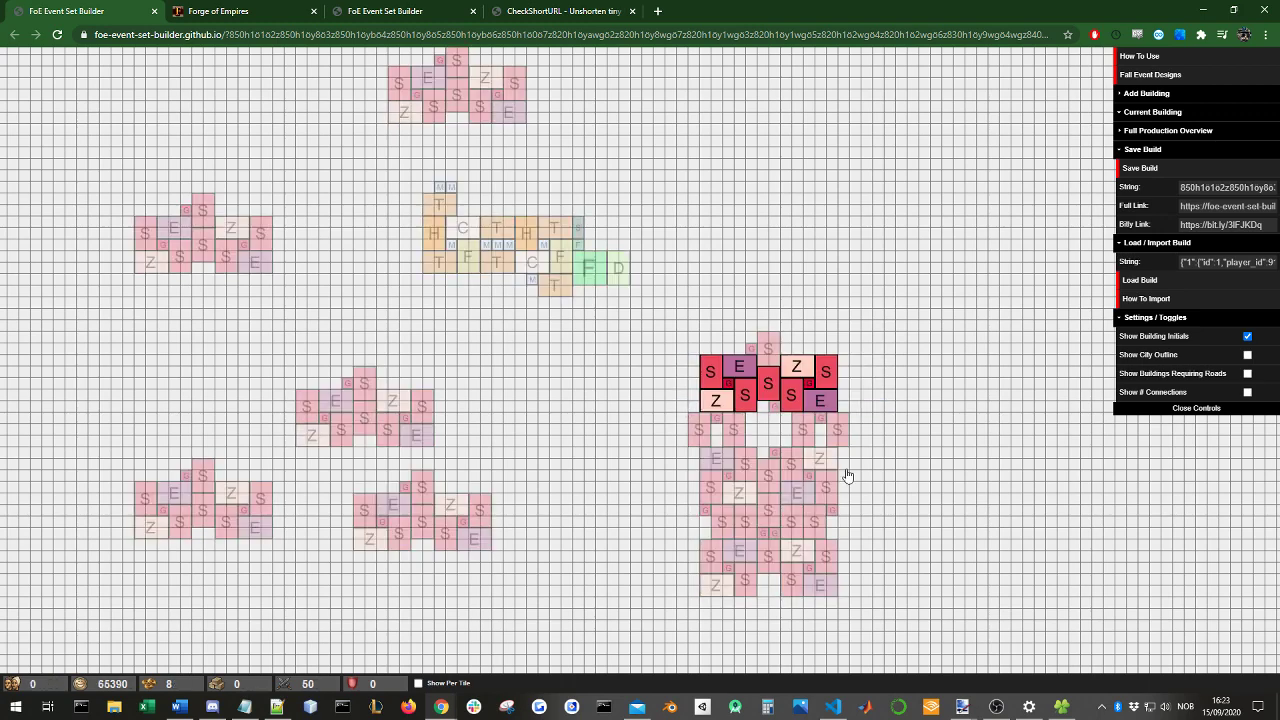
{"action": "left_click", "coordinate": [893, 448]}
{"action": "left_click_drag", "start_coordinate": [893, 448], "coordinate": [671, 503]}
{"action": "left_click", "coordinate": [872, 541]}
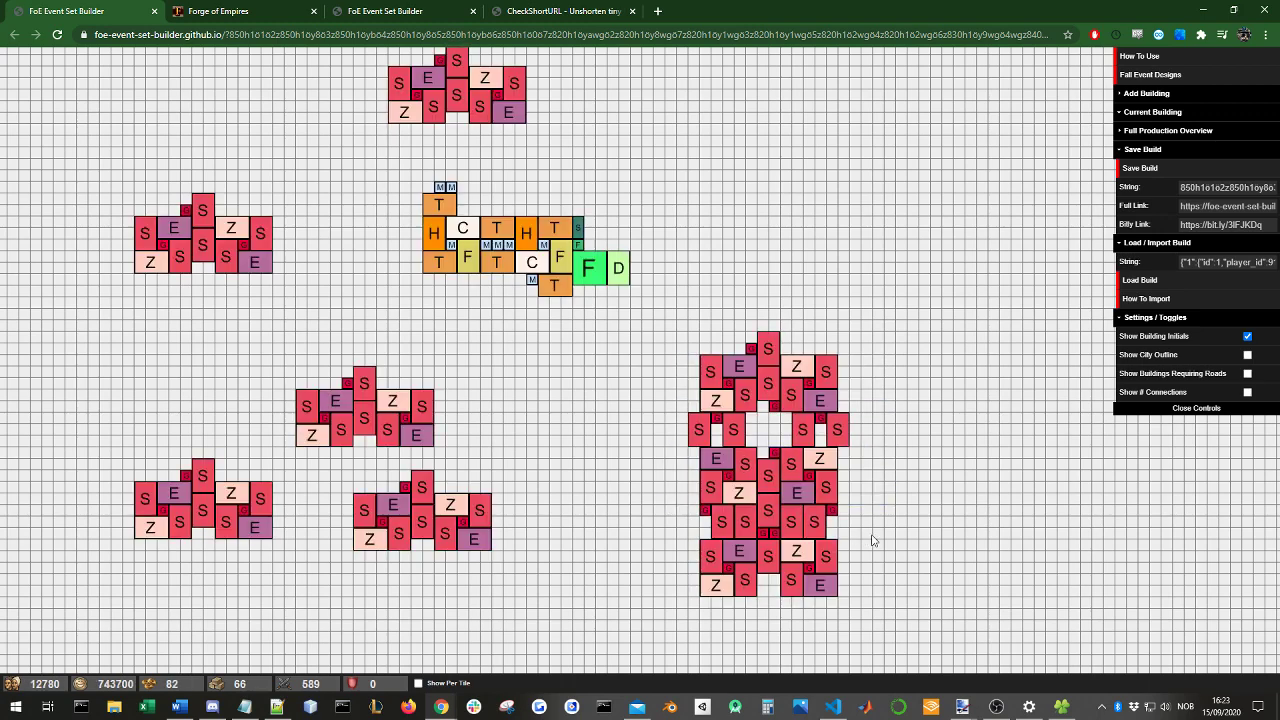
{"action": "left_click_drag", "start_coordinate": [890, 625], "coordinate": [673, 446]}
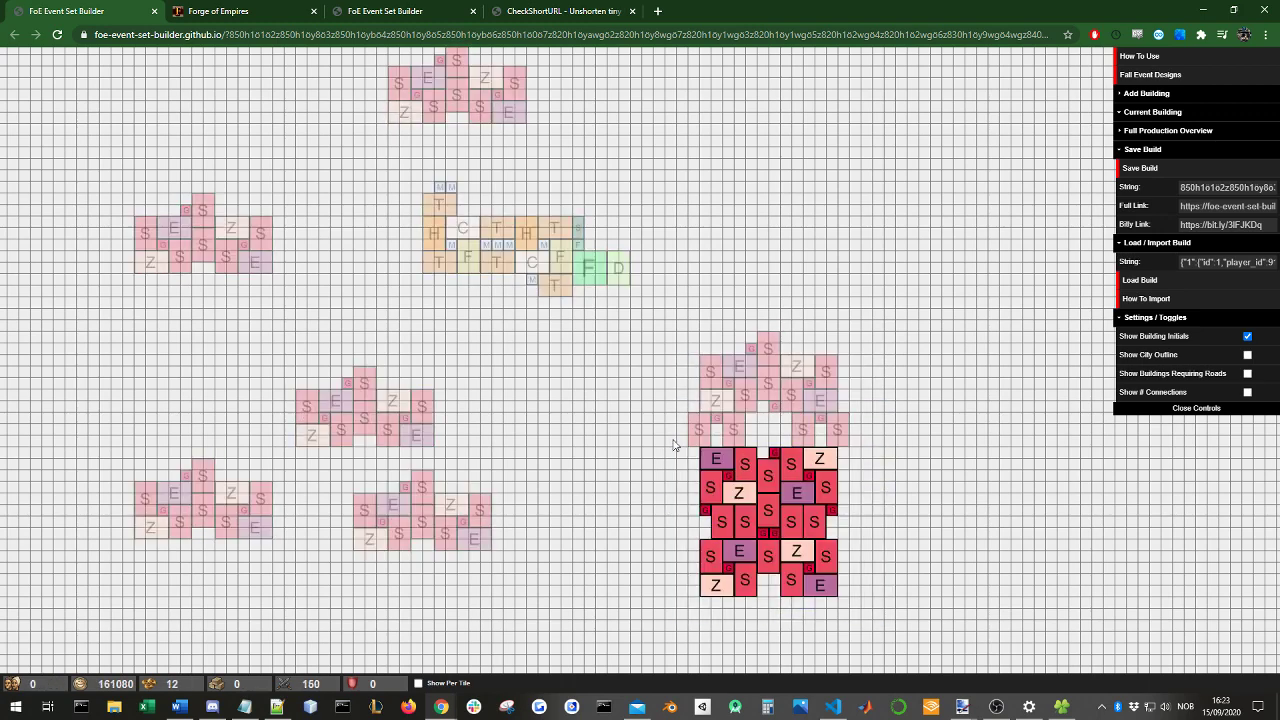
{"action": "left_click", "coordinate": [979, 519]}
Step: Paste two copies of the lower block to the right and stack one under the other
{"action": "key", "text": "ctrl+v"}
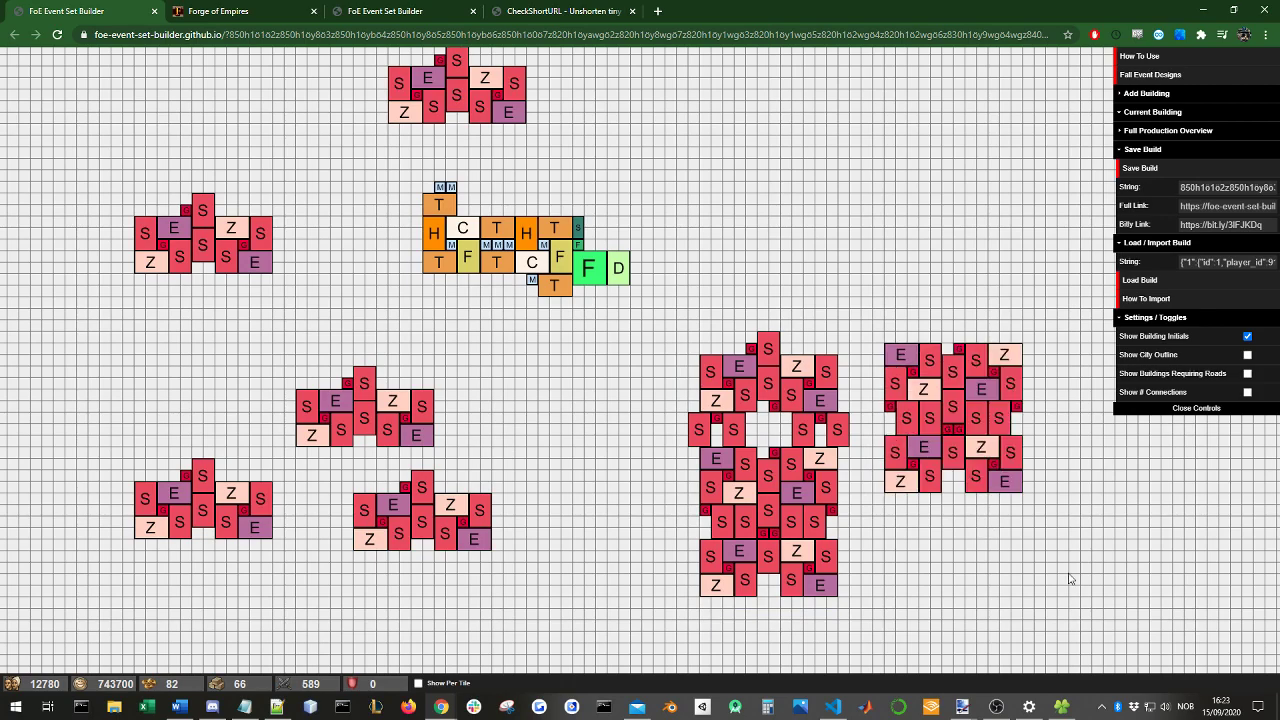
{"action": "key", "text": "ctrl+v"}
{"action": "scroll", "coordinate": [1094, 551], "scroll_direction": "down", "scroll_amount": 2}
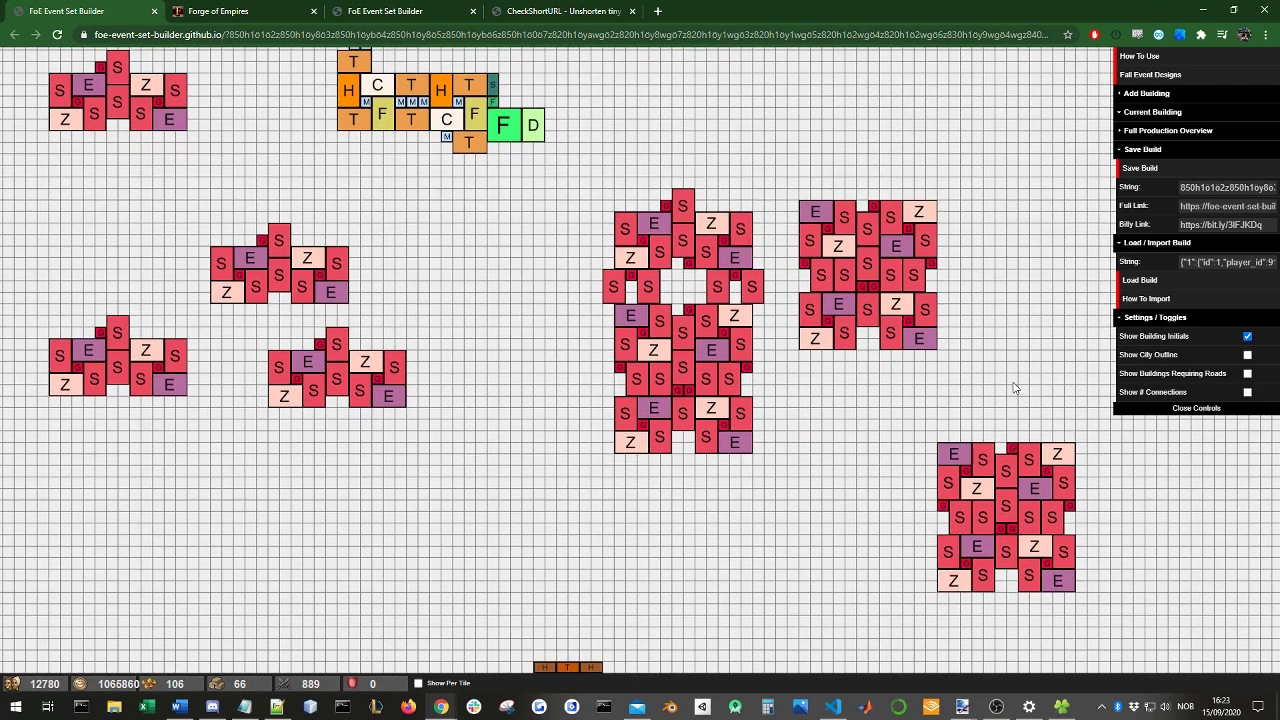
{"action": "left_click_drag", "start_coordinate": [920, 406], "coordinate": [1088, 624]}
{"action": "left_click_drag", "start_coordinate": [1066, 456], "coordinate": [928, 399]}
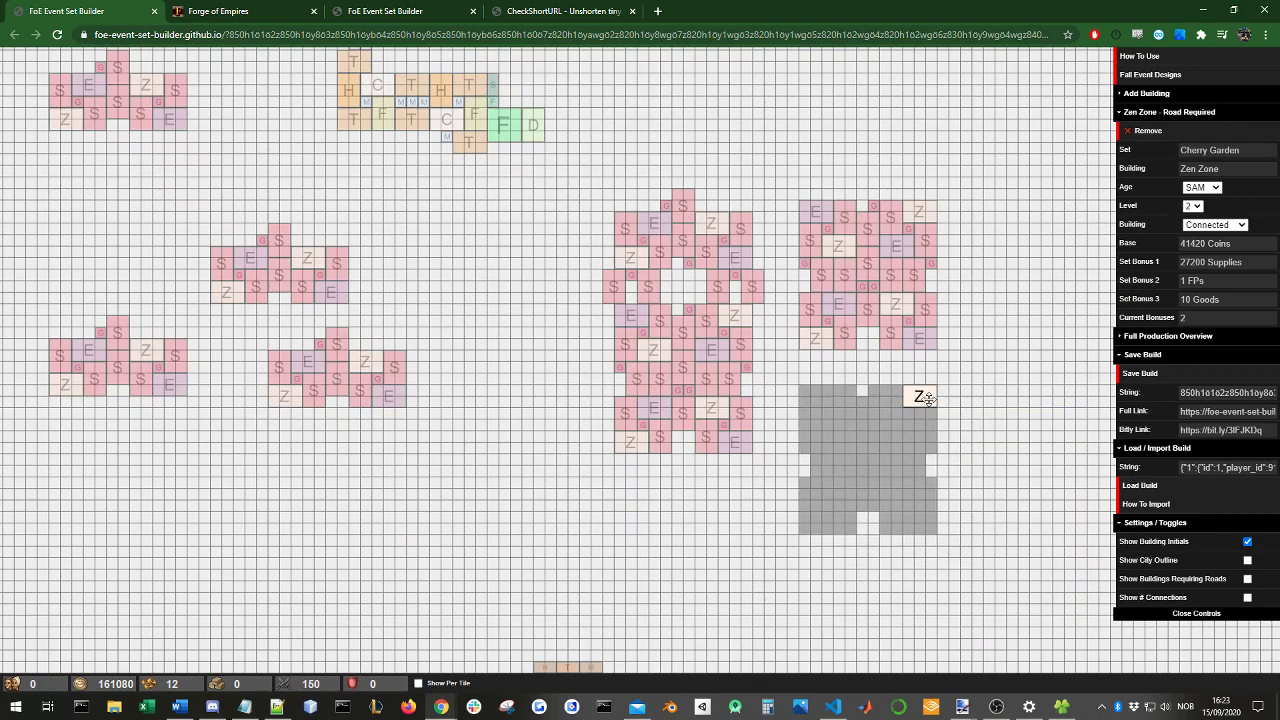
{"action": "left_click", "coordinate": [800, 358]}
Step: Cut and paste the big cluster's middle row between the right-hand blocks, then select that cluster
{"action": "left_click_drag", "start_coordinate": [778, 269], "coordinate": [603, 308]}
{"action": "key", "text": "ctrl+x"}
{"action": "key", "text": "ctrl+v"}
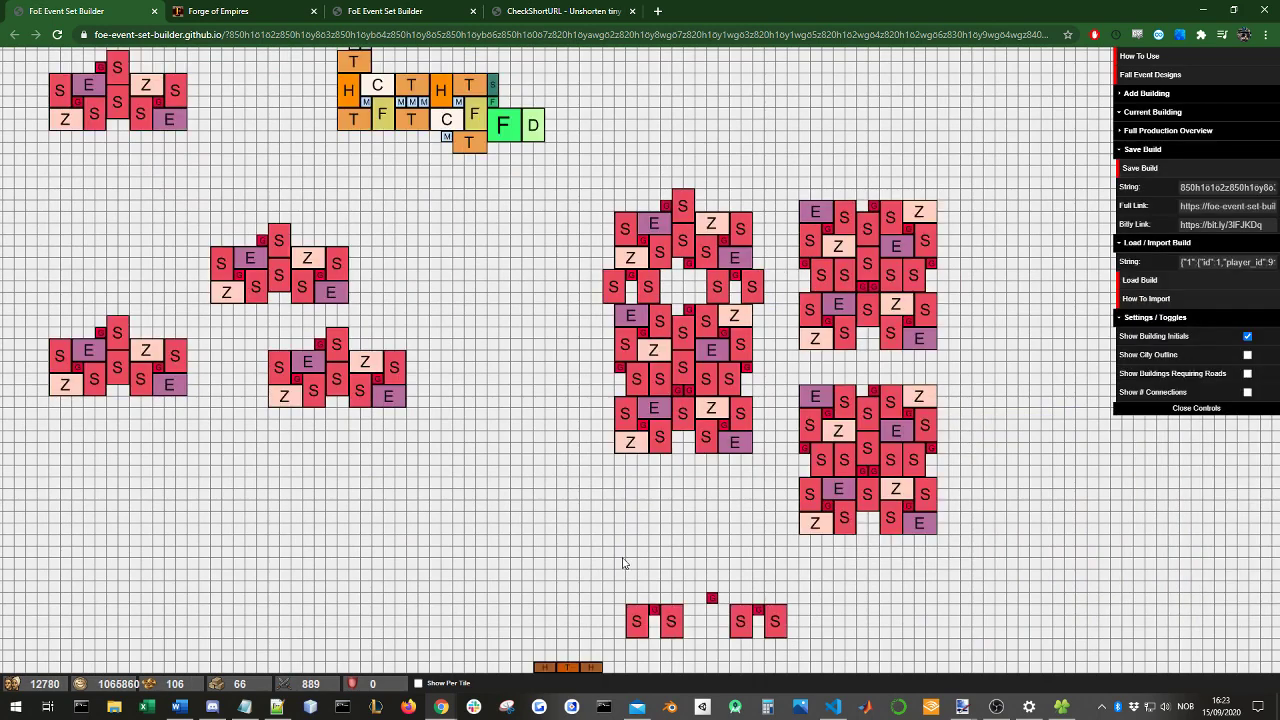
{"action": "left_click_drag", "start_coordinate": [620, 569], "coordinate": [946, 383]}
{"action": "left_click", "coordinate": [943, 329]}
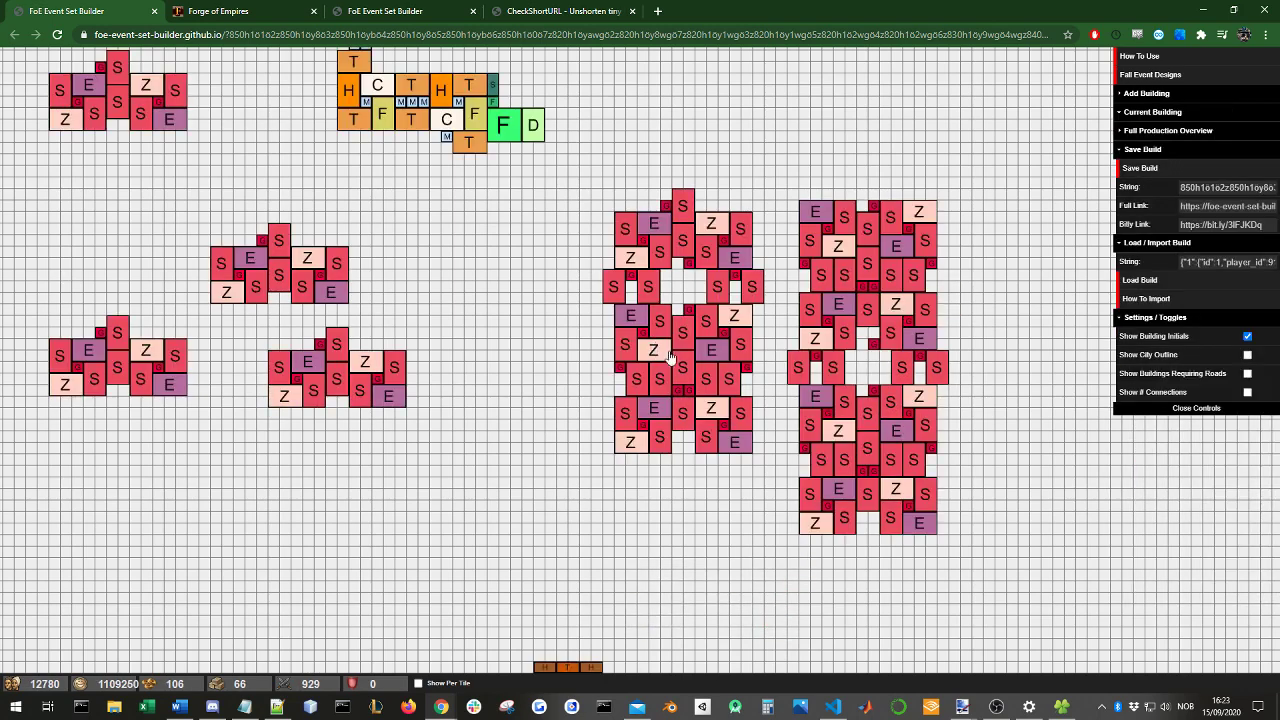
{"action": "left_click_drag", "start_coordinate": [766, 153], "coordinate": [966, 171]}
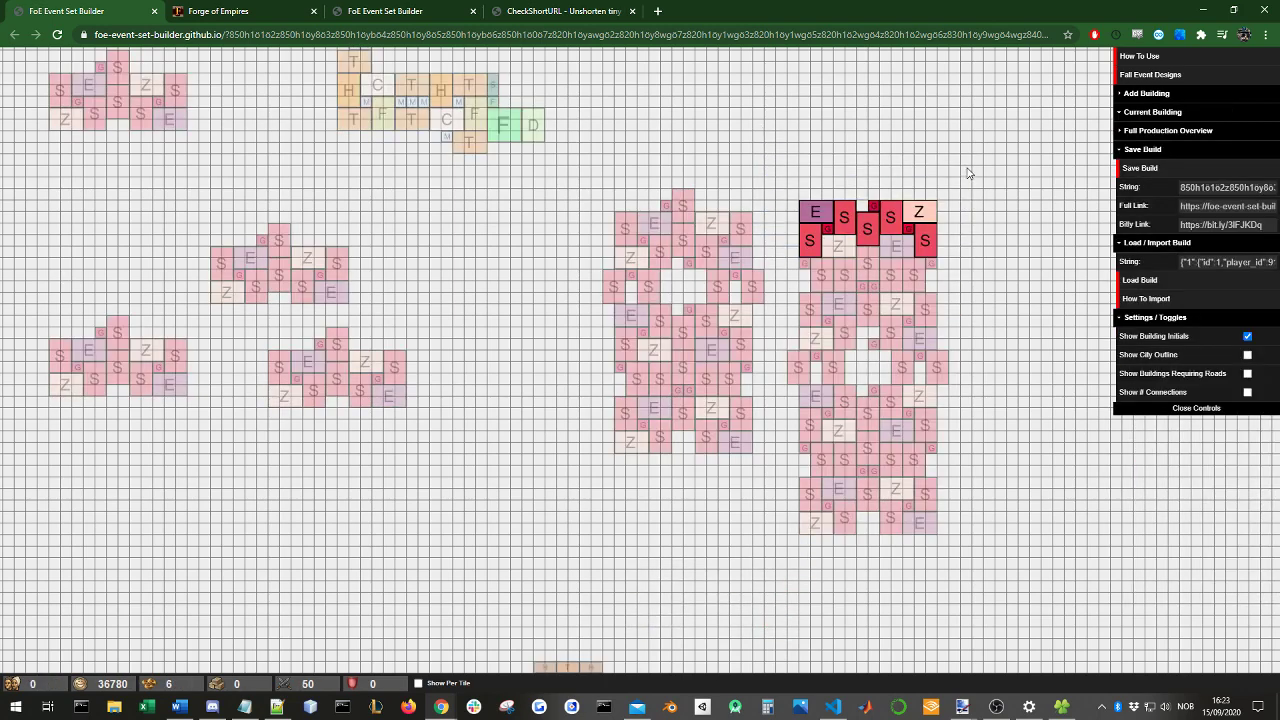
{"action": "left_click", "coordinate": [966, 171]}
{"action": "left_click_drag", "start_coordinate": [1008, 571], "coordinate": [786, 180]}
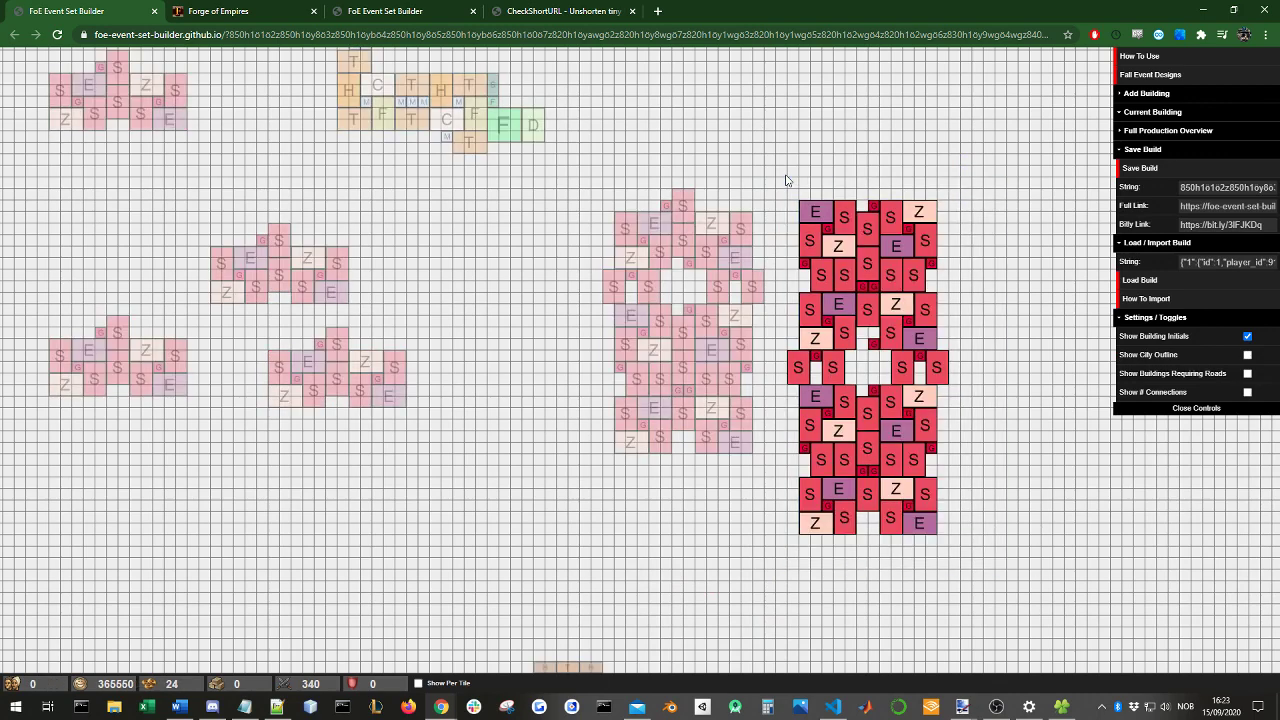
Step: Delete the three lower-left pasted groups and the top-left group, panning the grid as needed
{"action": "left_click", "coordinate": [813, 327]}
{"action": "left_click_drag", "start_coordinate": [679, 121], "coordinate": [755, 153]}
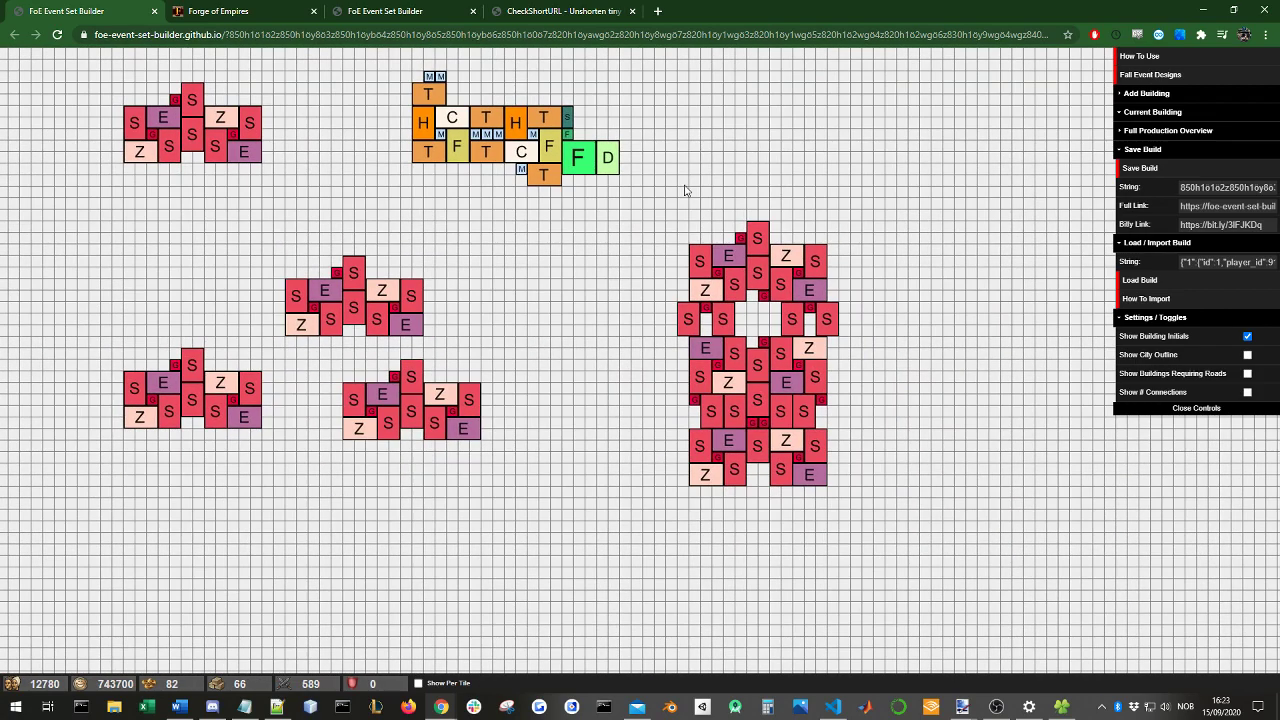
{"action": "left_click_drag", "start_coordinate": [98, 220], "coordinate": [588, 496]}
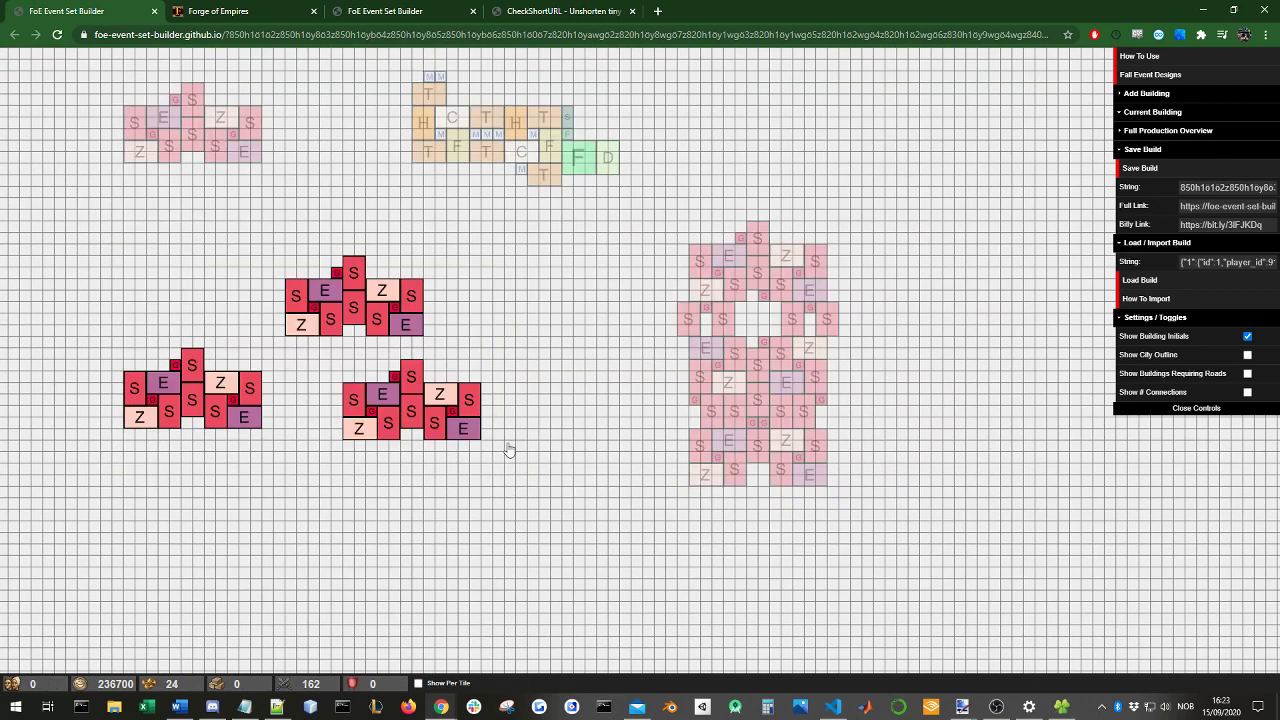
{"action": "key", "text": "Delete"}
{"action": "left_click_drag", "start_coordinate": [108, 64], "coordinate": [292, 196]}
{"action": "key", "text": "Delete"}
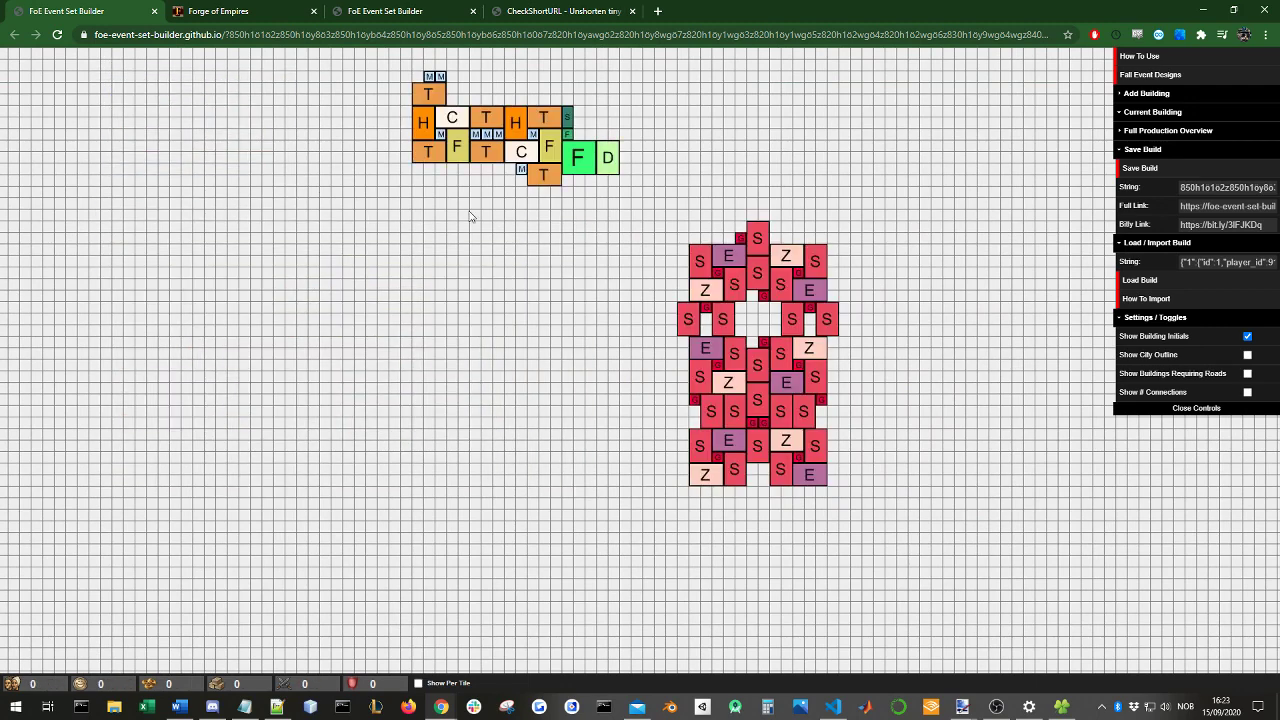
{"action": "left_click_drag", "start_coordinate": [1014, 91], "coordinate": [1030, 162]}
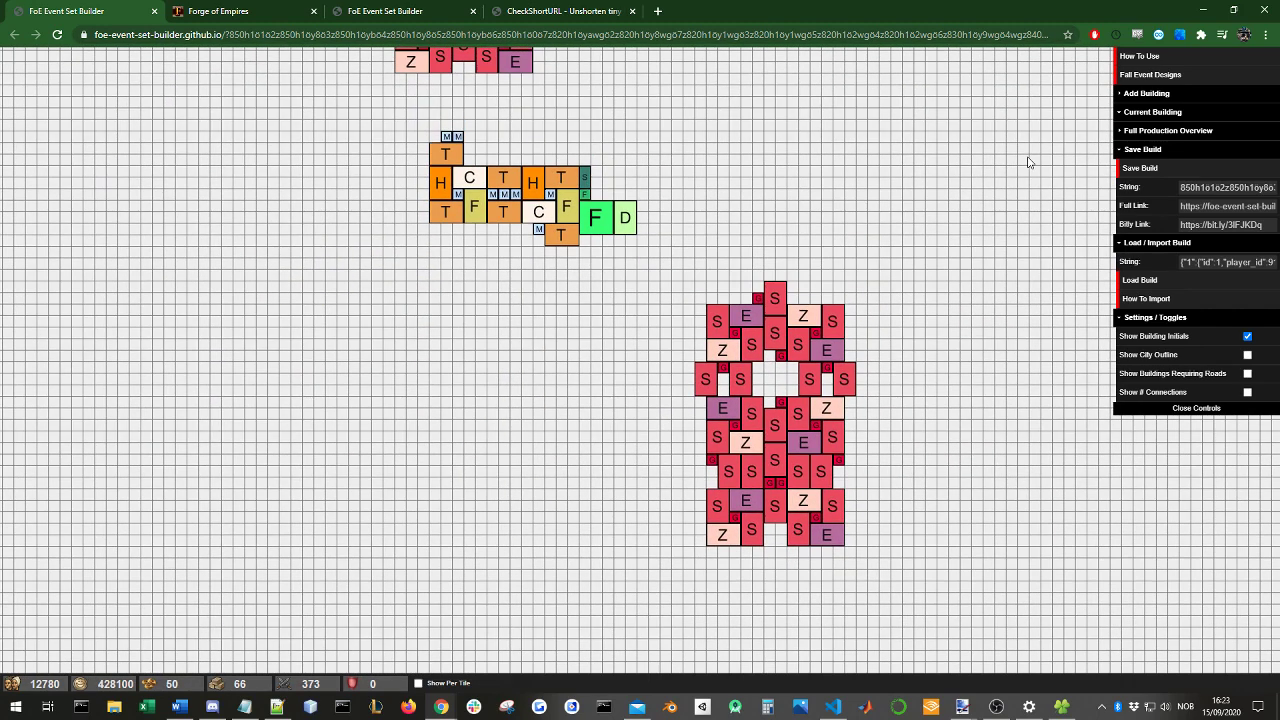
{"action": "left_click", "coordinate": [1154, 58]}
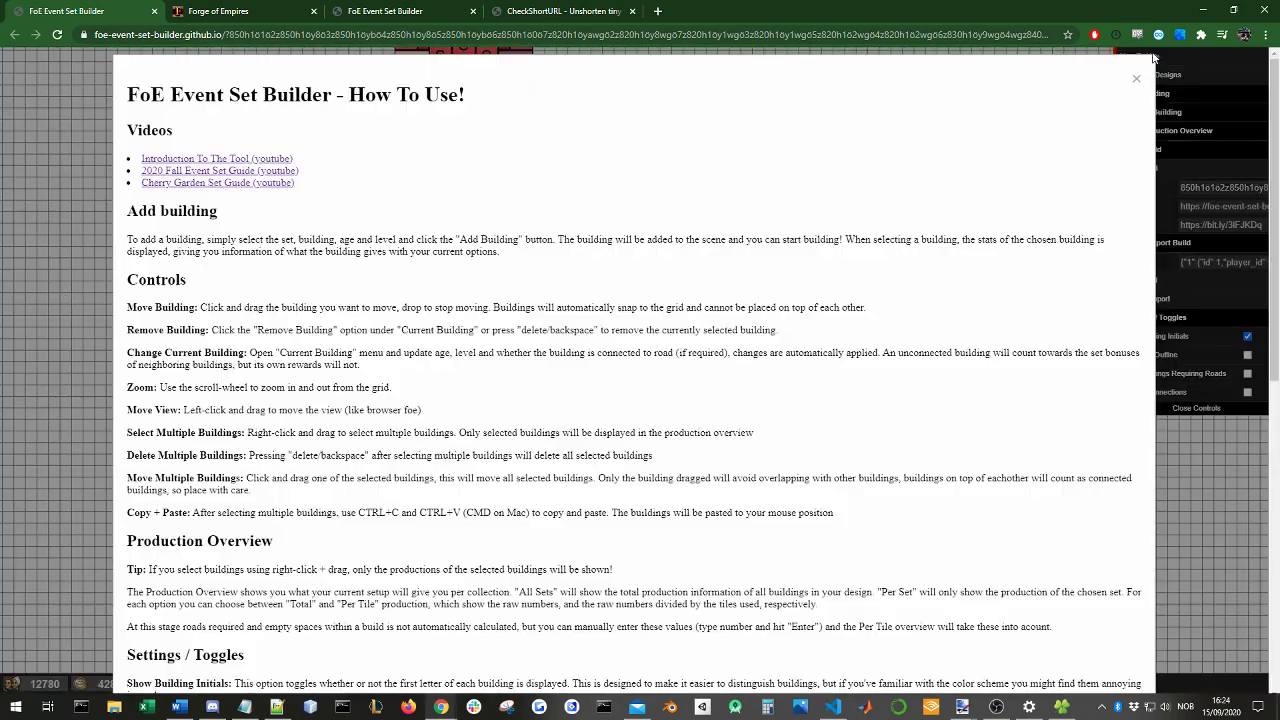
{"action": "scroll", "coordinate": [640, 417], "scroll_direction": "down", "scroll_amount": 2}
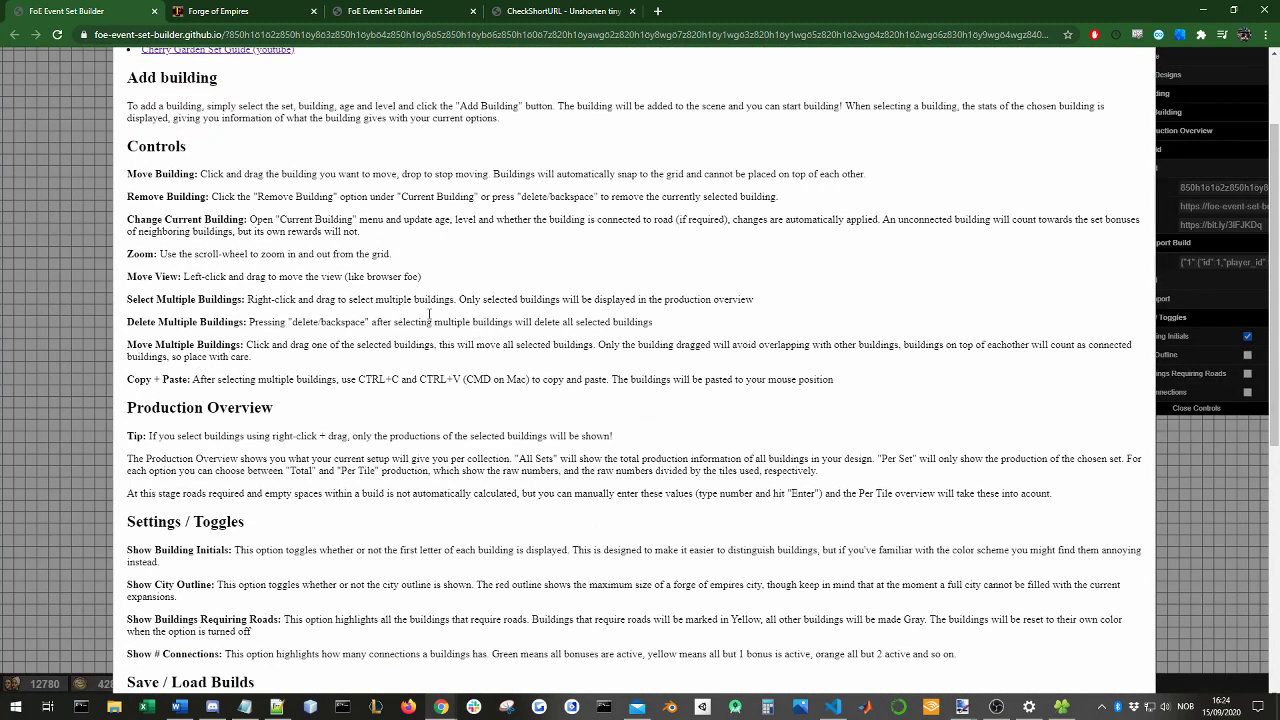
{"action": "scroll", "coordinate": [327, 318], "scroll_direction": "down", "scroll_amount": 2}
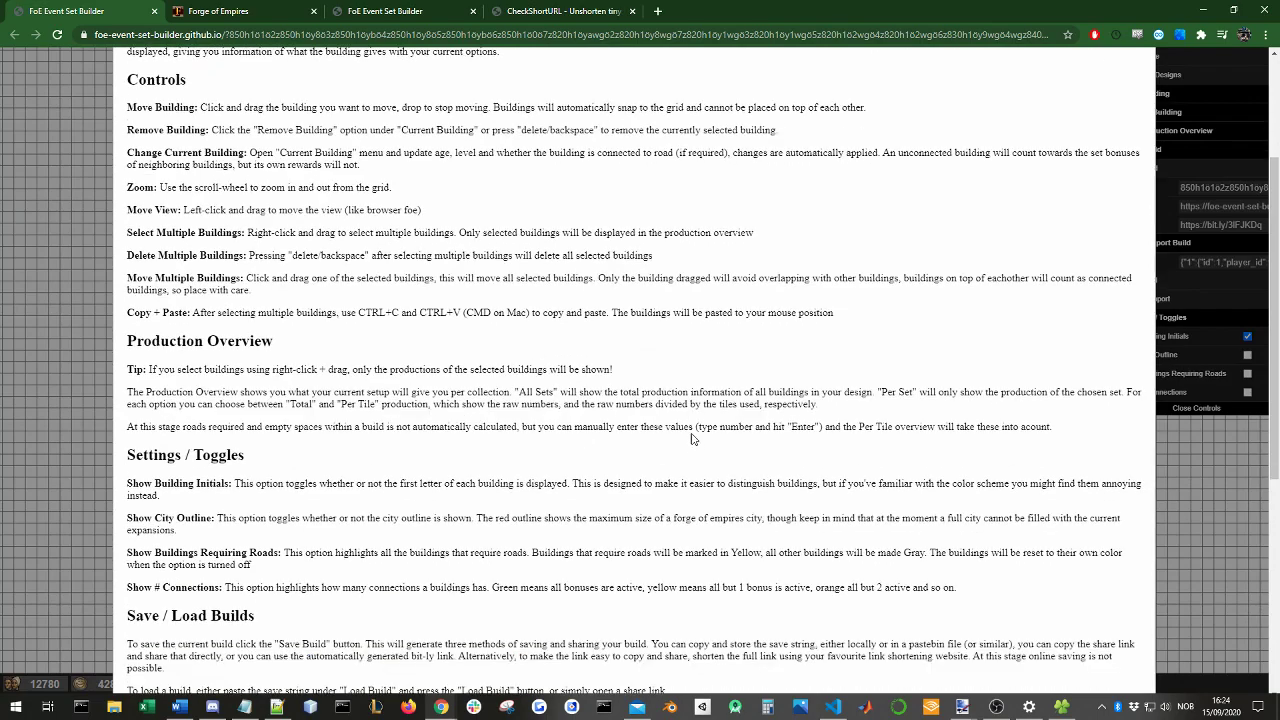
{"action": "scroll", "coordinate": [314, 368], "scroll_direction": "down", "scroll_amount": 2}
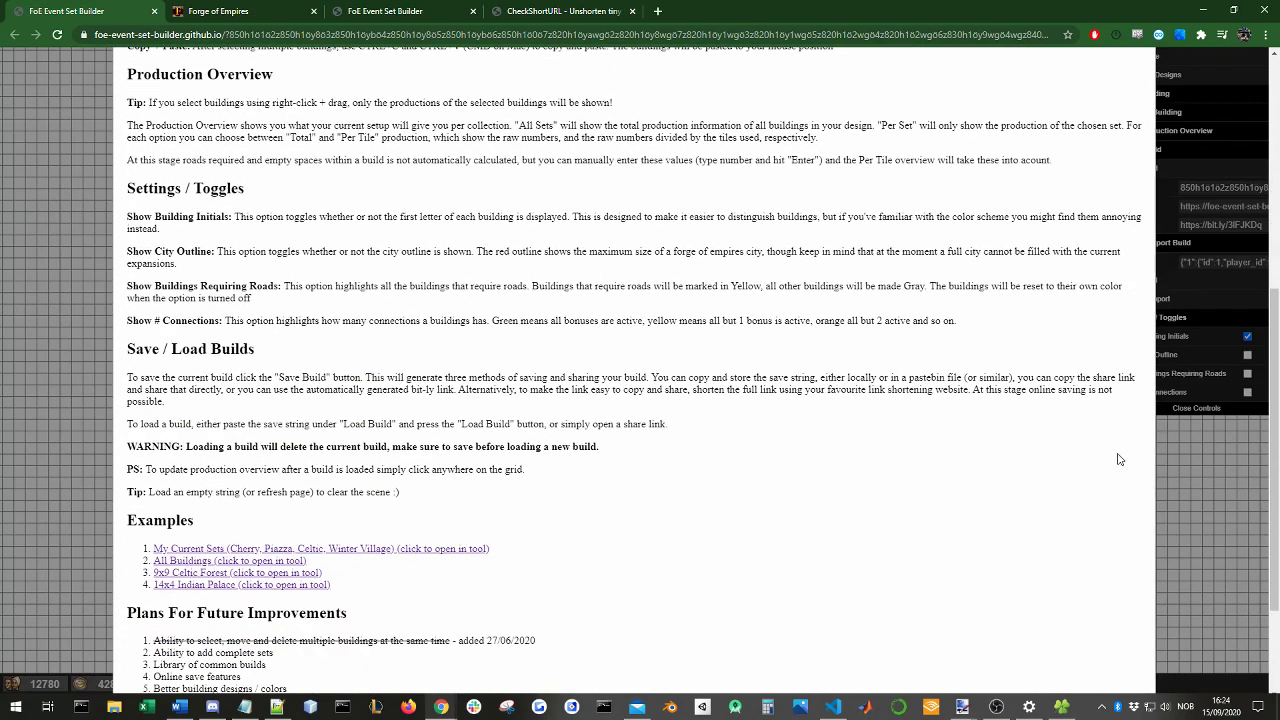
{"action": "left_click", "coordinate": [1216, 503]}
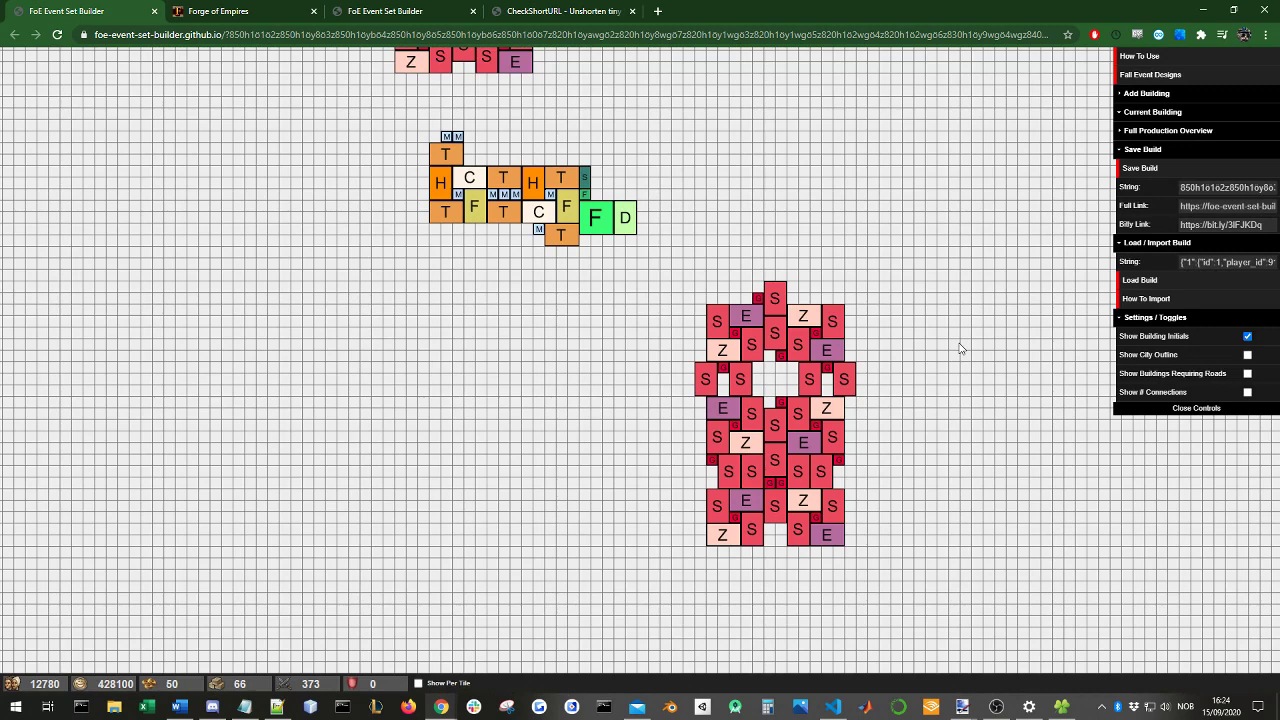